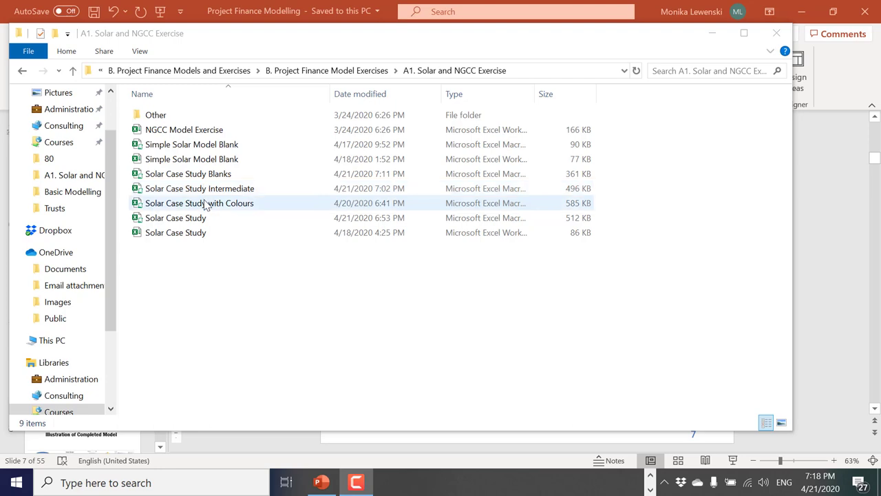
# - Open the Solar Case Study with Colours workbook in Excel with macros enabled
pyautogui.click(205, 203)
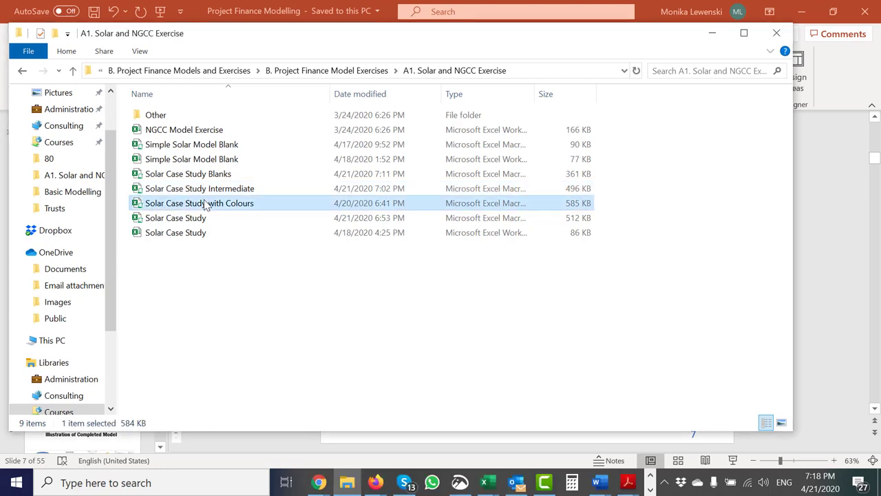
pyautogui.hotkey('alt', 'Tab')
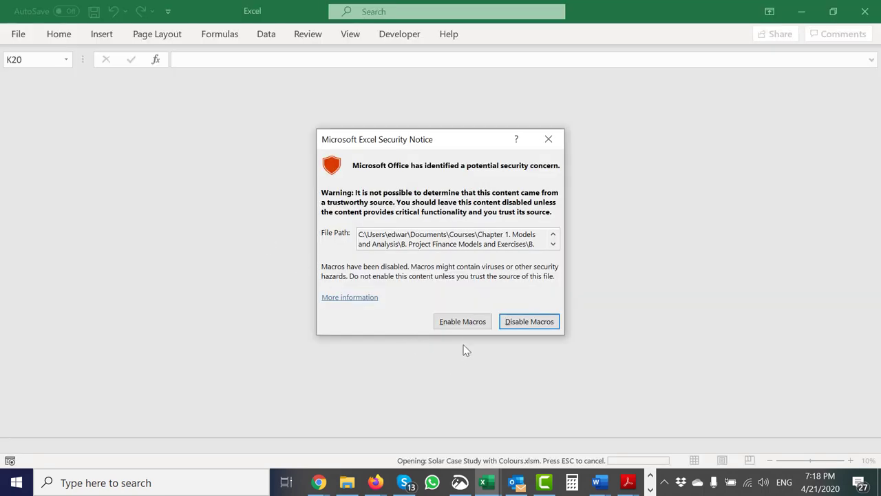
pyautogui.click(459, 321)
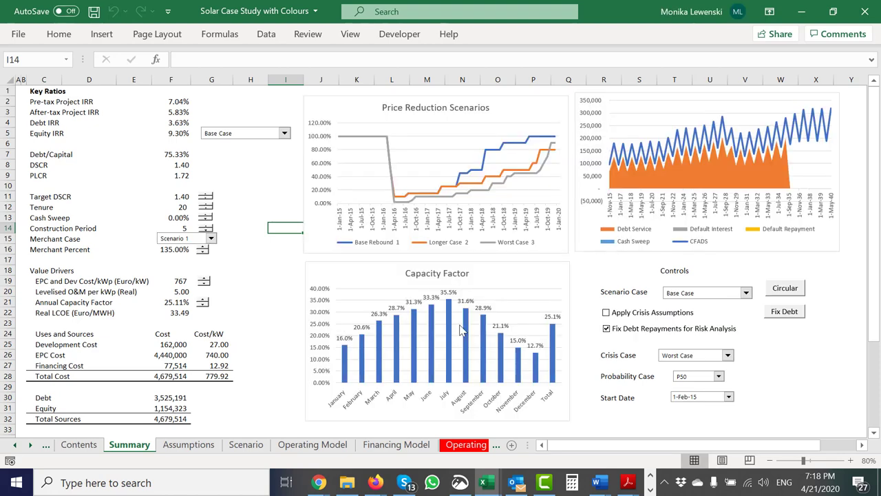
pyautogui.click(249, 155)
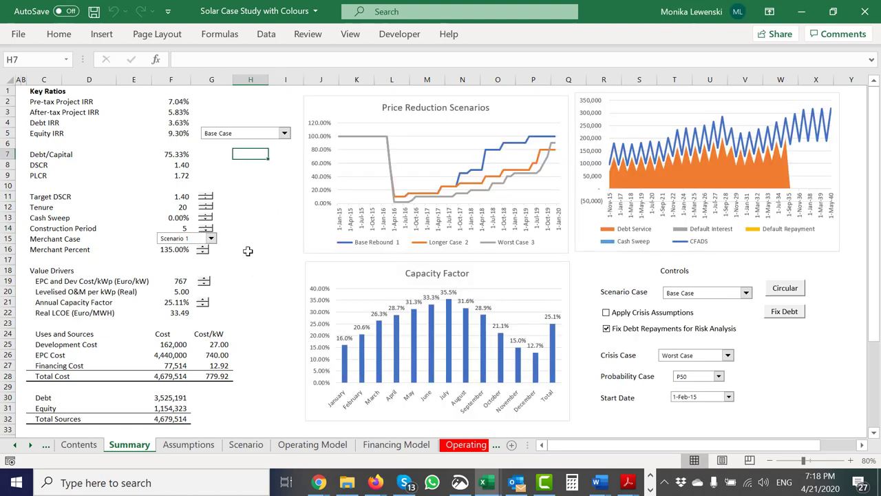
# - Open the Solar Case Study Intermediate workbook from the A1. Solar and NGCC Exercise folder with macros enabled
pyautogui.click(347, 493)
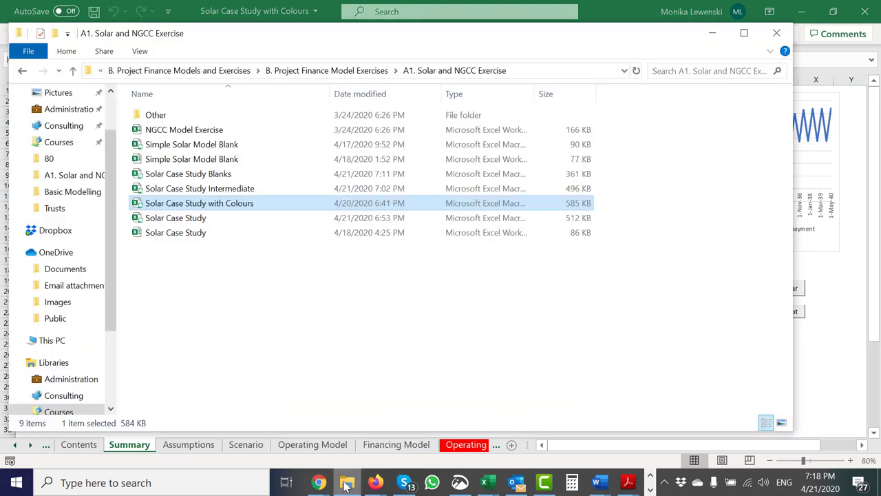
pyautogui.doubleClick(206, 188)
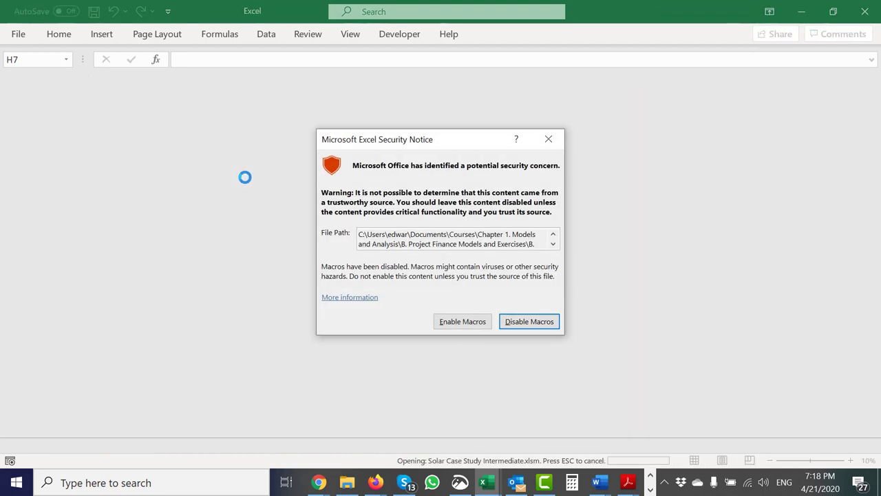
pyautogui.press('Left')
pyautogui.press('Return')
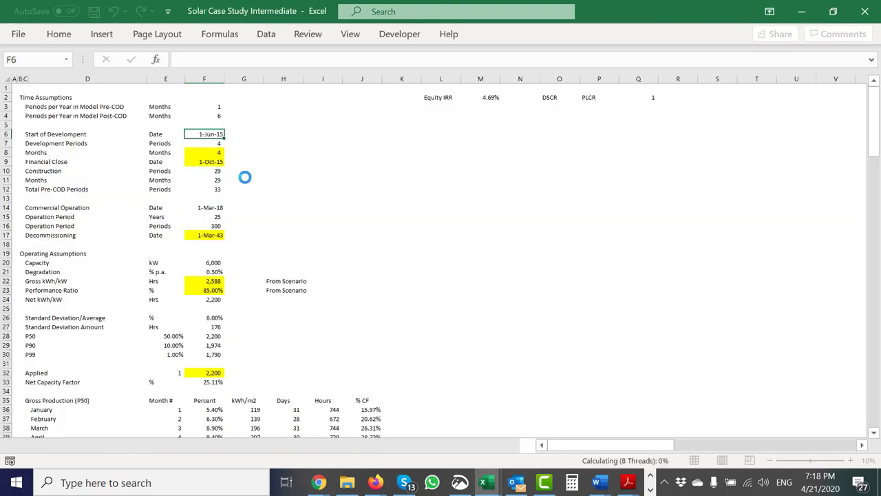
# - Examine the time assumption formulas in column F of the Assumptions sheet, from the development months down to the operation periods
pyautogui.click(202, 151)
pyautogui.press('Down')
pyautogui.press('Down')
pyautogui.press('Down')
pyautogui.press('Down')
pyautogui.press('Down')
pyautogui.press('Down')
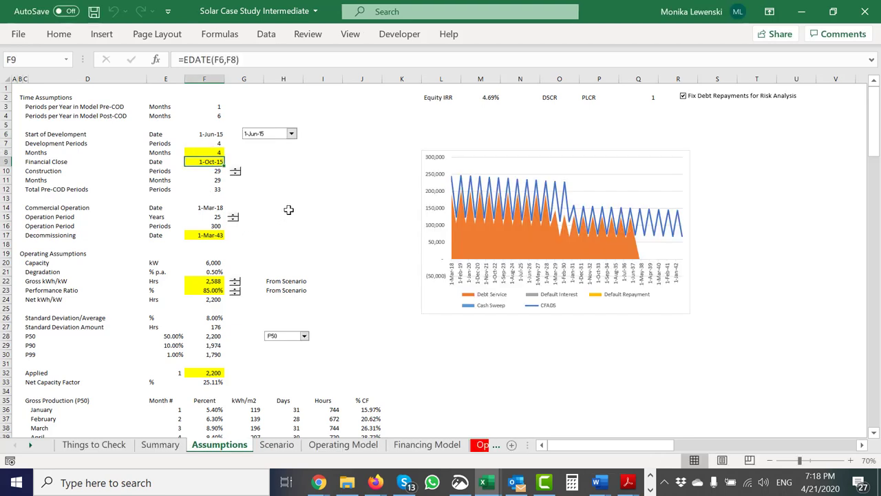
pyautogui.press('Down')
pyautogui.press('Down')
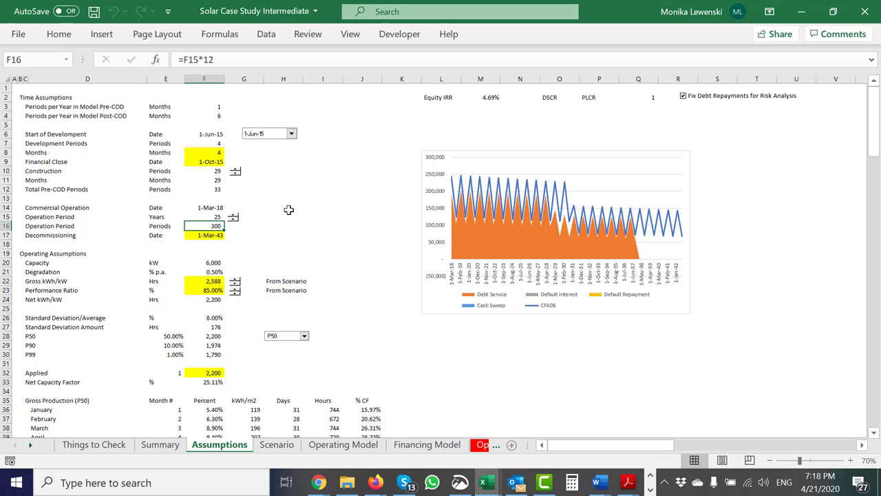
# - Switch to the Solar Case Study Blanks workbook and examine its Summary sheet and the blank yellow cells on its Assumptions sheet
pyautogui.hotkey('ctrl', 'Tab')
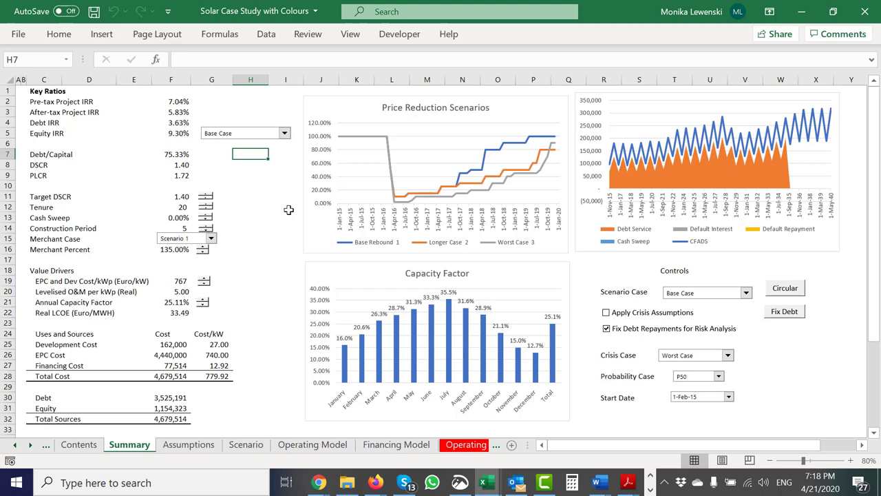
pyautogui.hotkey('ctrl', 'Tab')
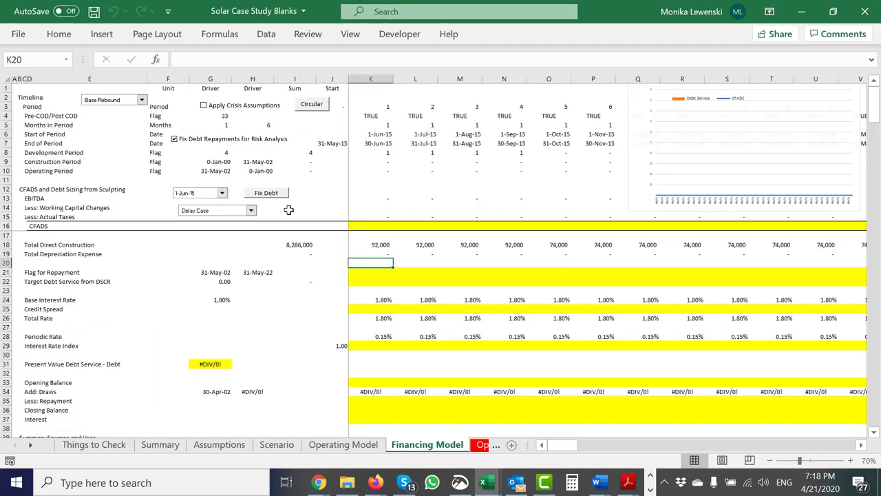
pyautogui.hotkey('ctrl', 'pageup')
pyautogui.hotkey('ctrl', 'pageup')
pyautogui.hotkey('ctrl', 'pageup')
pyautogui.hotkey('ctrl', 'pageup')
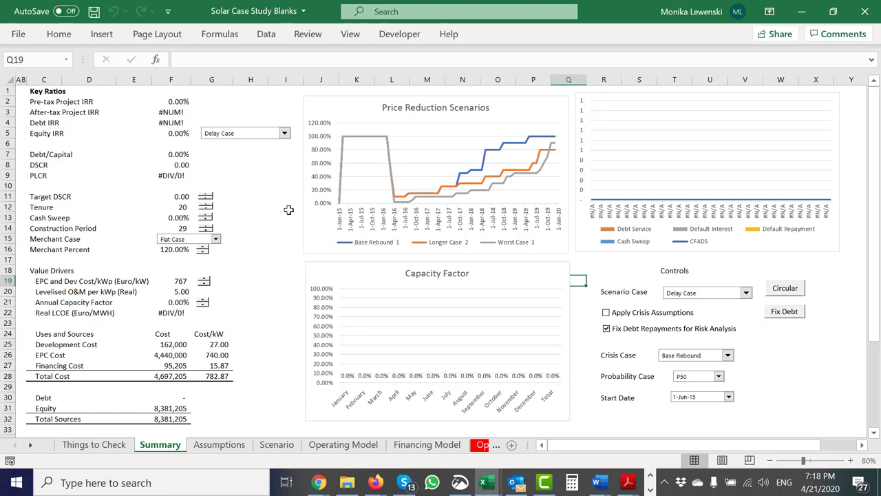
pyautogui.hotkey('ctrl', 'pagedown')
pyautogui.press('pageup')
pyautogui.press('pageup')
pyautogui.press('pageup')
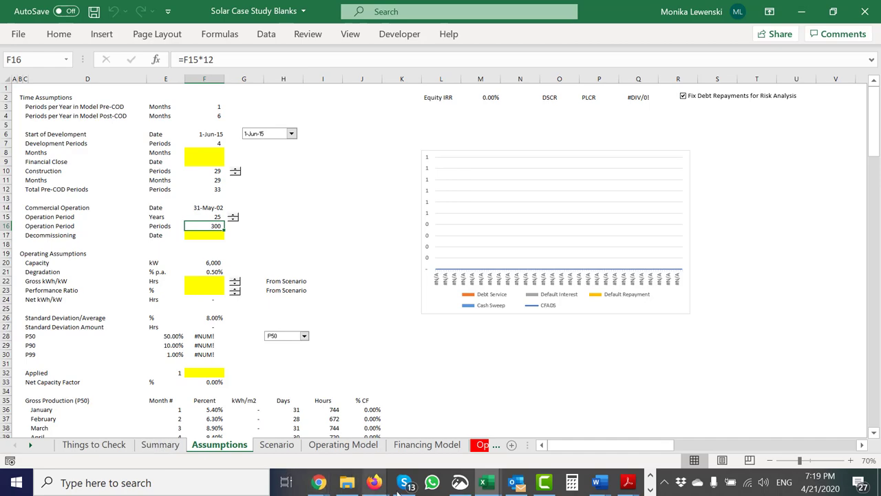
# - Switch to the Summary sheet of the Solar Case Study with Colours workbook
pyautogui.click(489, 484)
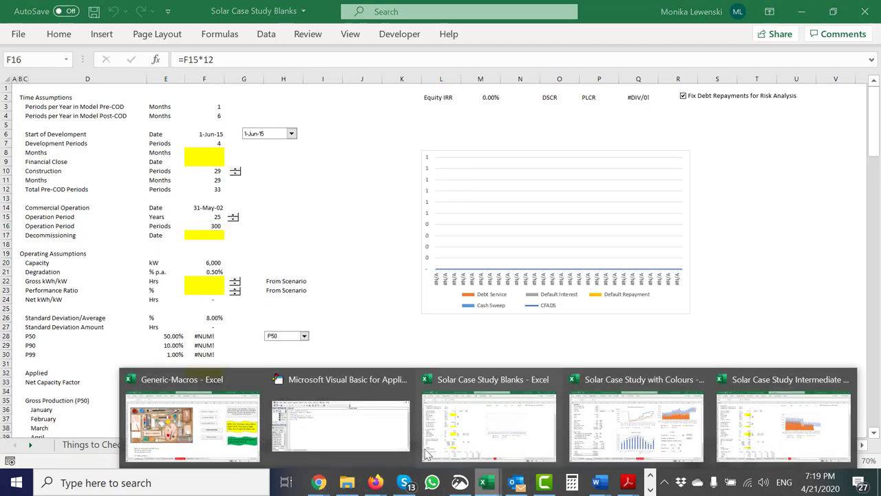
pyautogui.moveTo(663, 452)
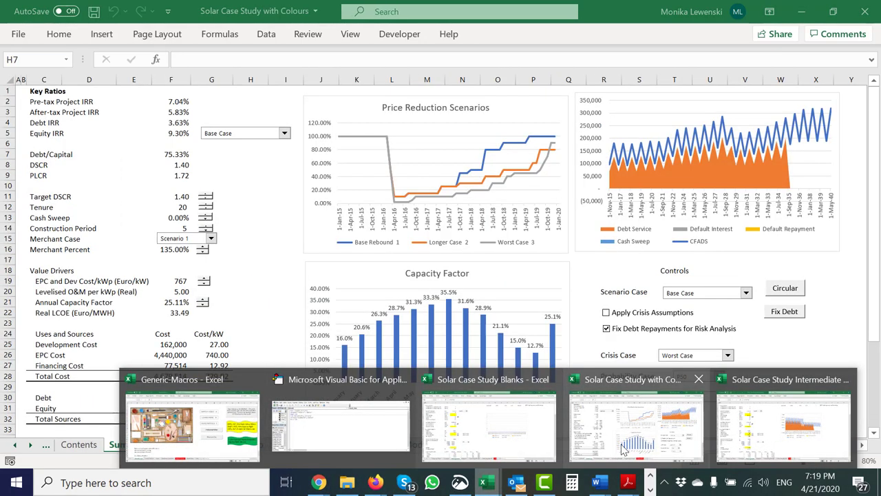
pyautogui.moveTo(703, 443)
pyautogui.click(637, 427)
pyautogui.click(265, 174)
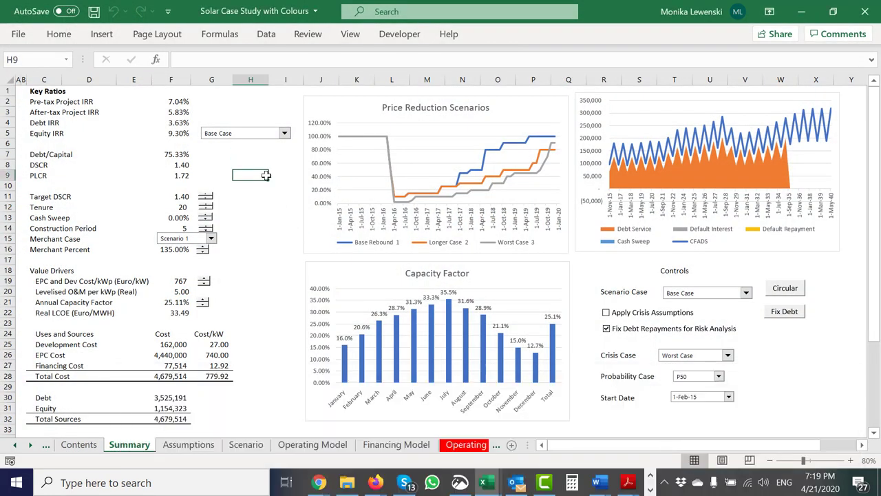
# - Set the scenario beside the key ratios to Downside Case
pyautogui.click(224, 136)
pyautogui.press('Down')
pyautogui.press('Down')
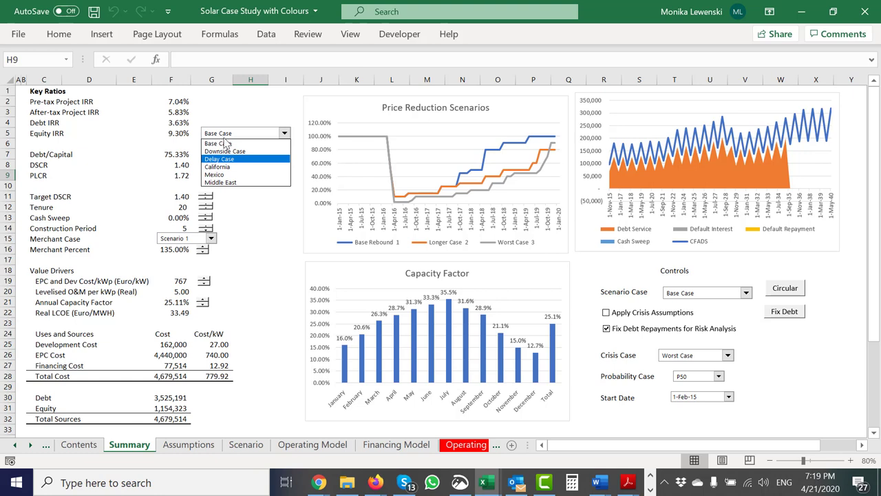
pyautogui.click(225, 143)
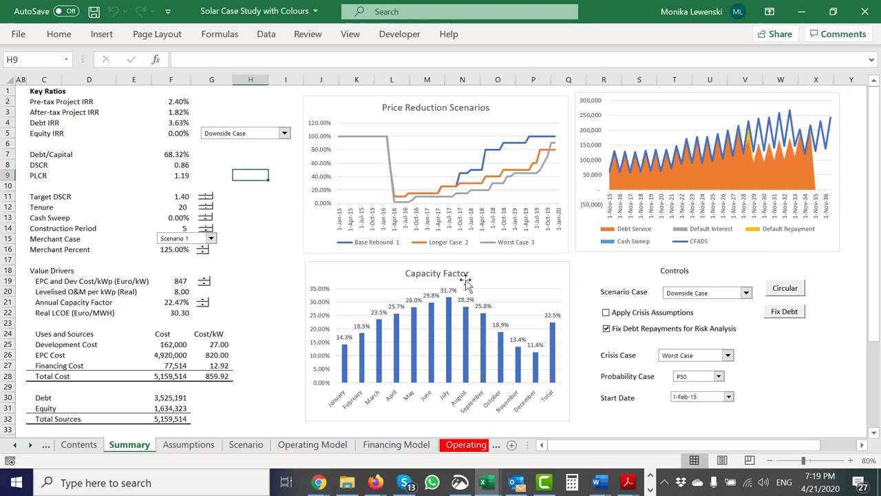
# - Turn off Fix Debt Repayments for Risk Analysis and set the scenario to Base Case
pyautogui.click(607, 329)
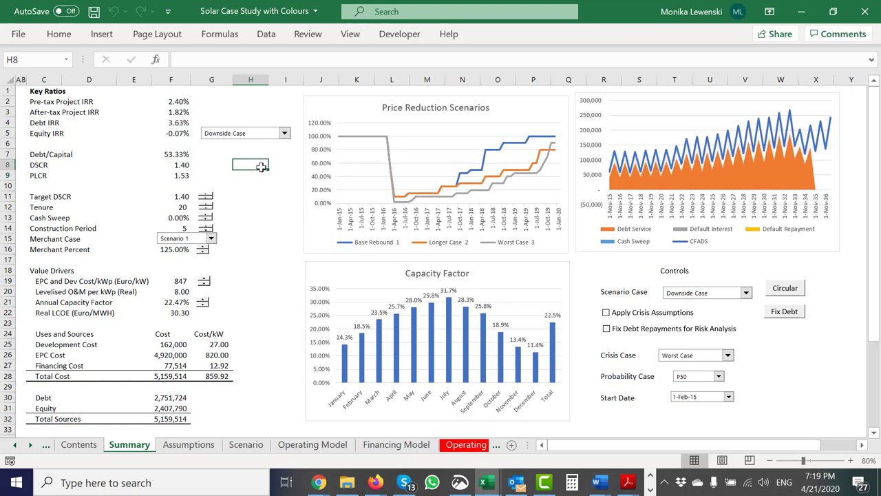
pyautogui.click(254, 135)
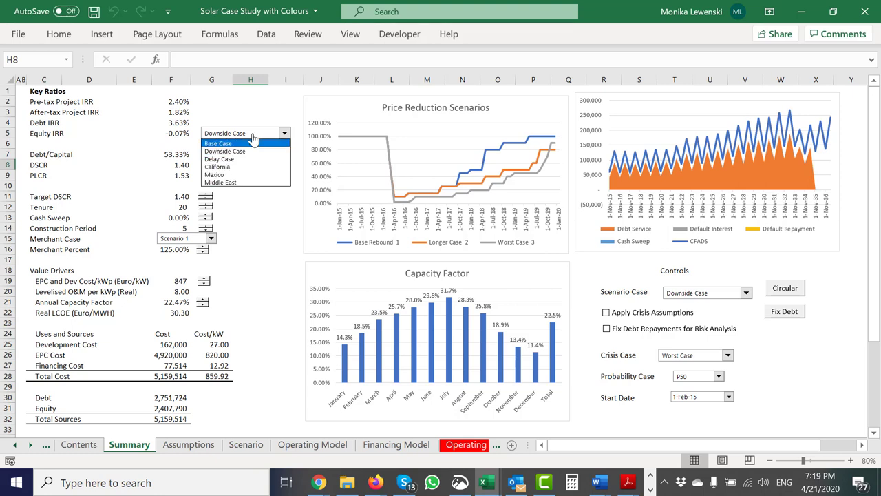
pyautogui.click(253, 136)
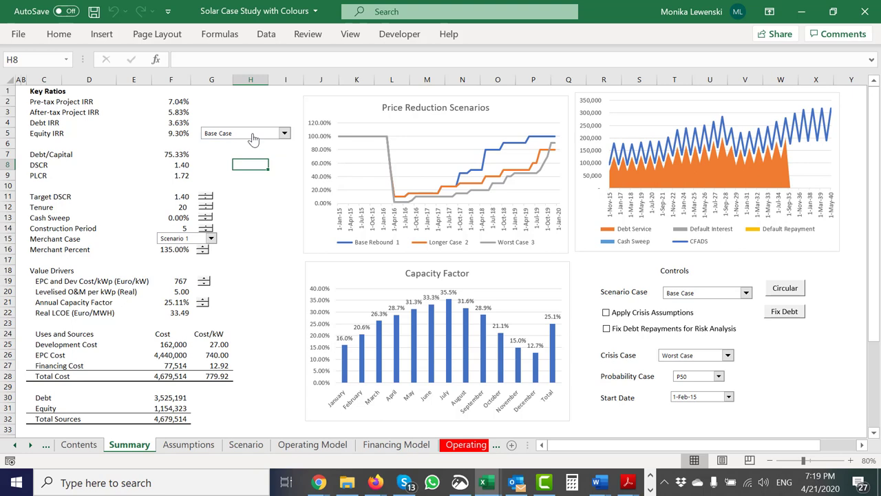
# - Set the scenario beside the key ratios to California
pyautogui.click(253, 135)
pyautogui.press('Down')
pyautogui.press('Down')
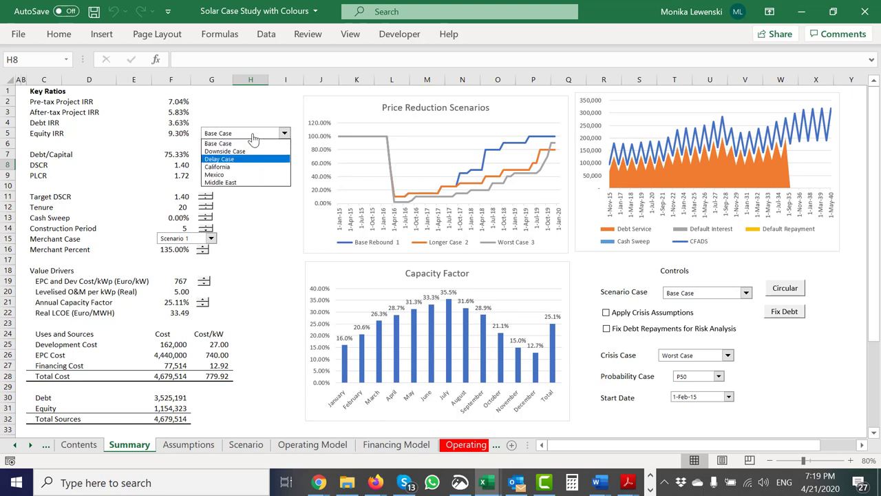
pyautogui.press('Down')
pyautogui.press('Return')
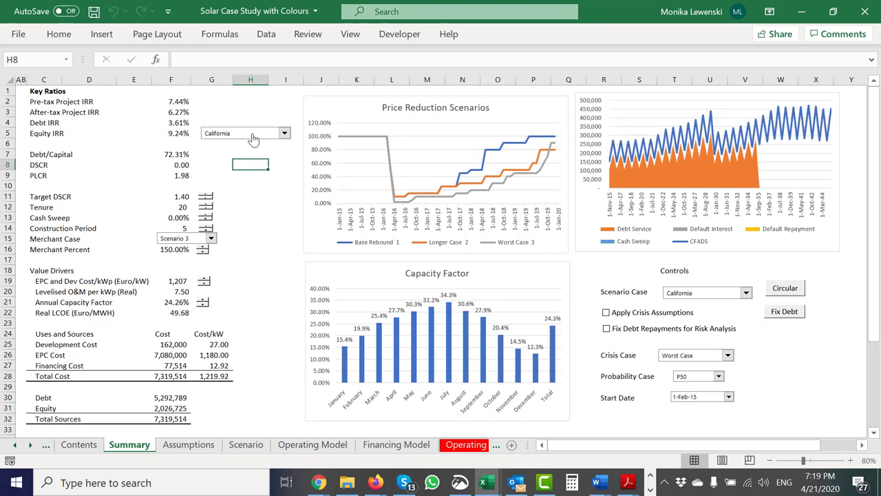
pyautogui.click(275, 199)
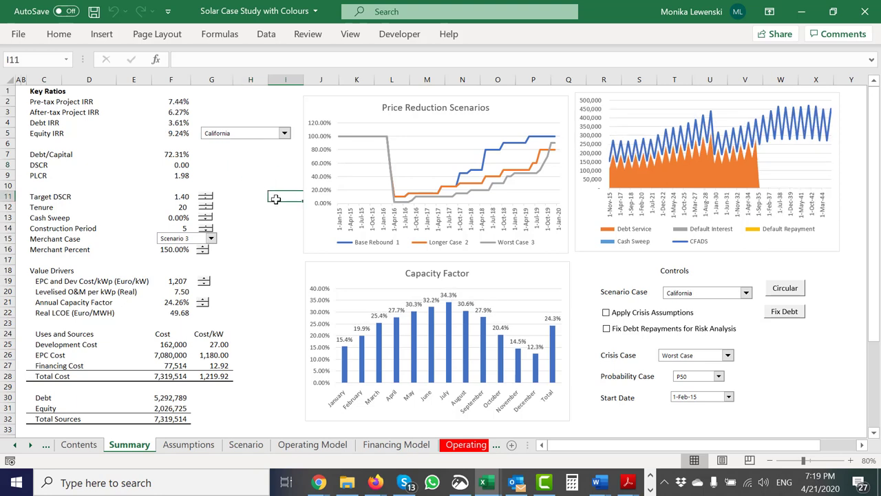
pyautogui.click(836, 271)
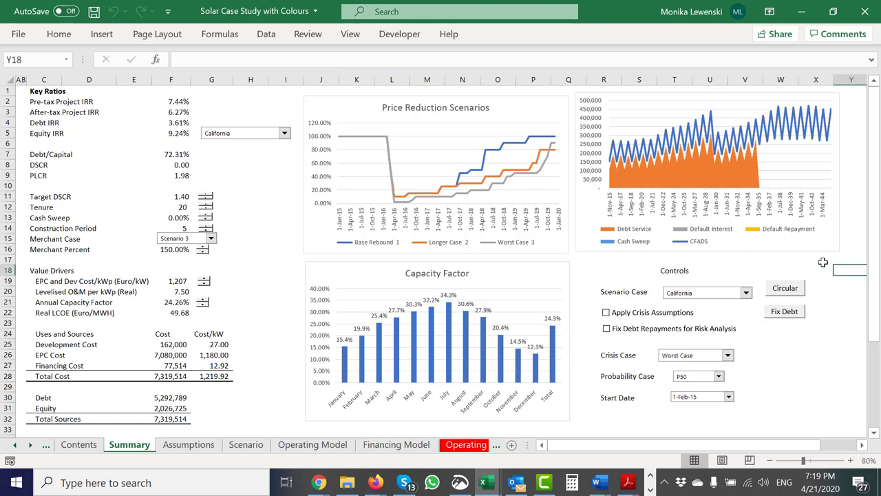
pyautogui.click(632, 113)
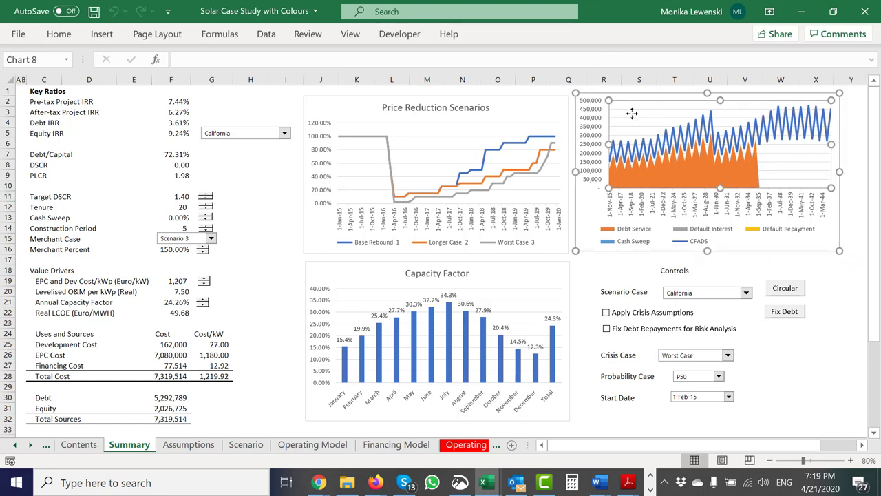
pyautogui.click(585, 219)
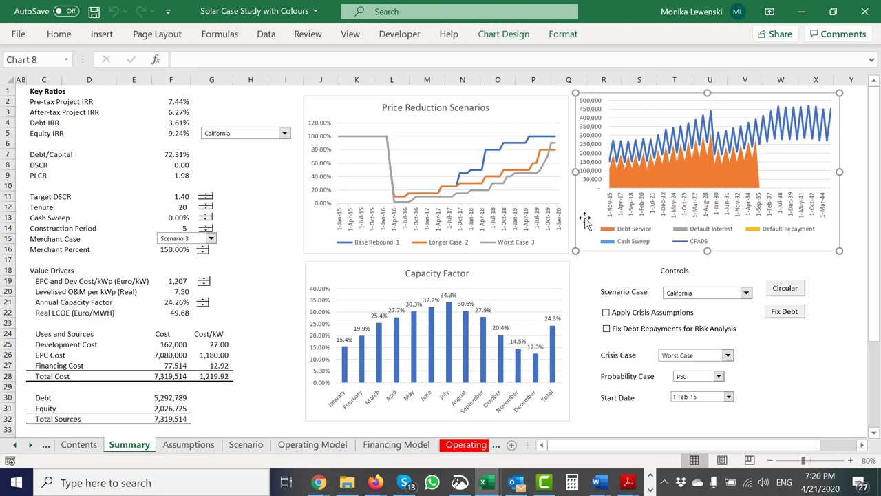
pyautogui.rightClick(584, 219)
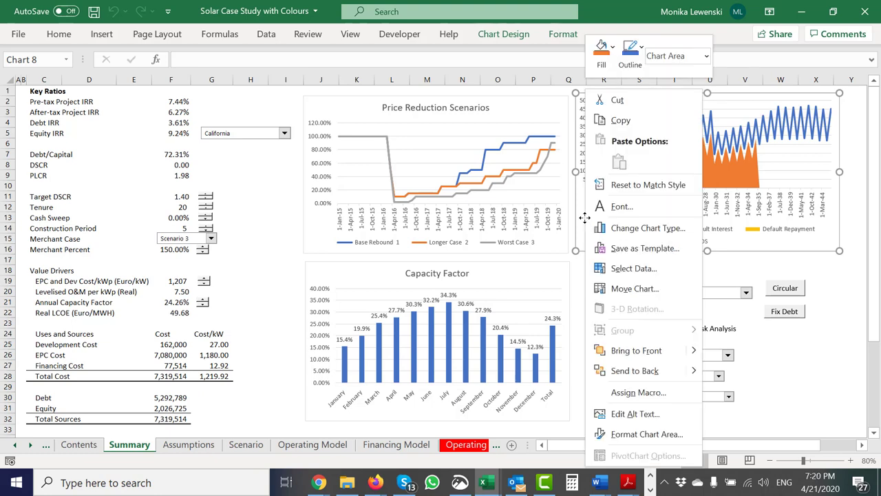
pyautogui.click(621, 393)
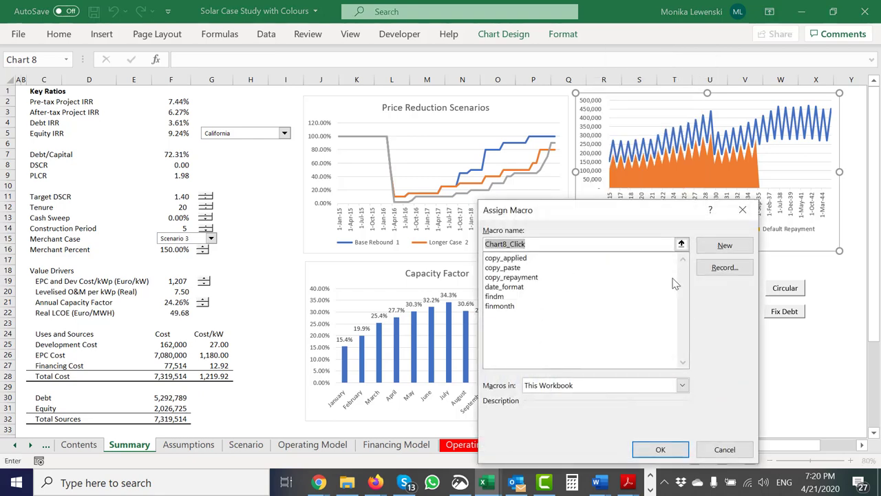
pyautogui.click(742, 209)
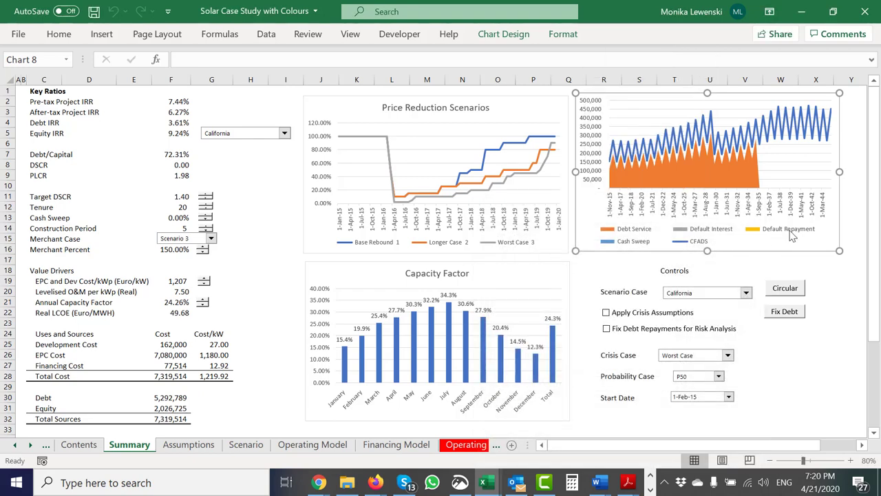
# - Copy the debt service and CFADS chart and paste the duplicate at cell R19 on the Summary sheet
pyautogui.click(793, 242)
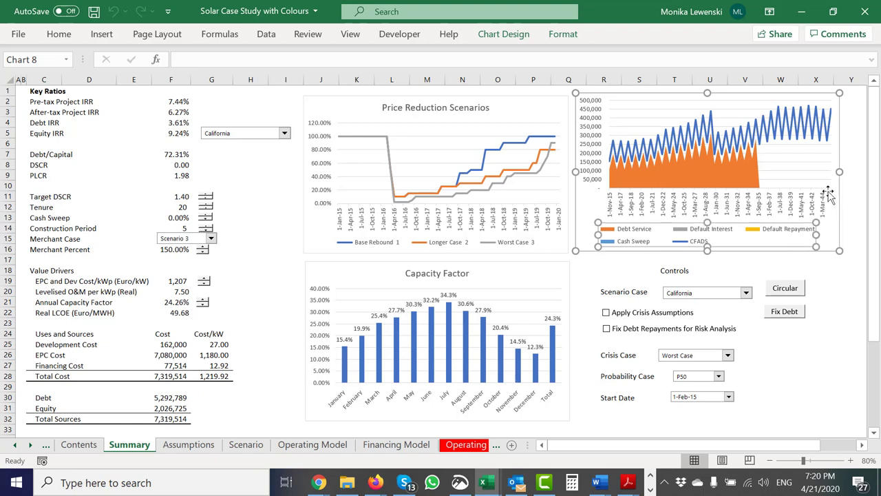
pyautogui.click(831, 194)
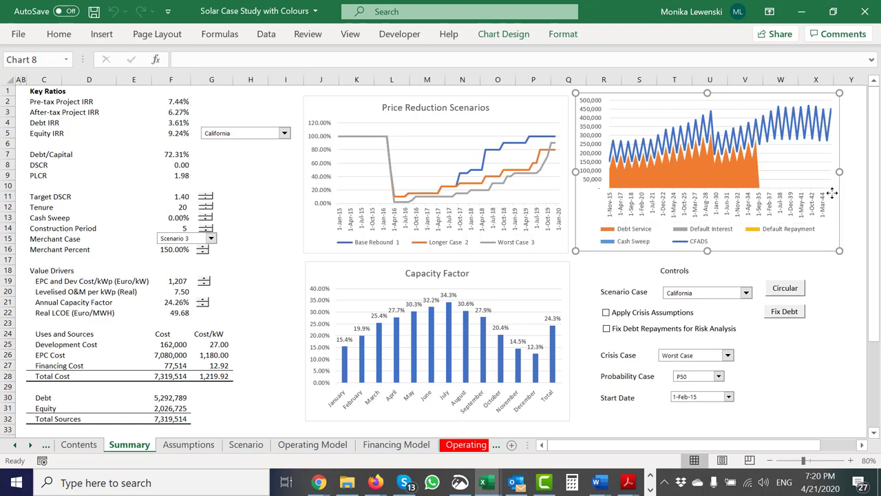
pyautogui.click(593, 276)
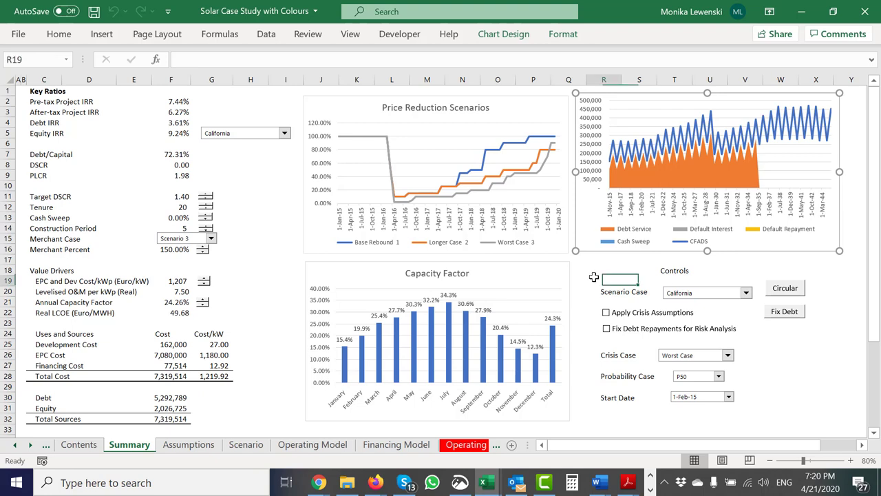
pyautogui.hotkey('ctrl', 'v')
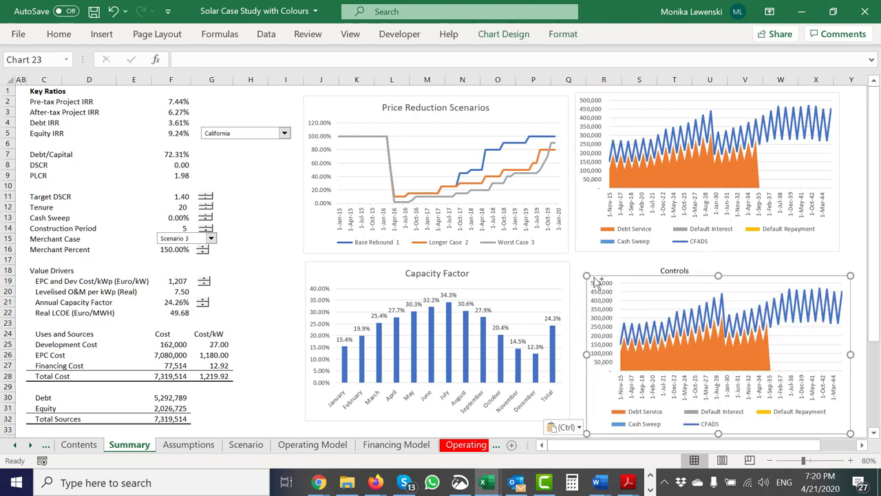
# - Move the pasted chart copy to a new chart sheet named Chart1
pyautogui.rightClick(594, 278)
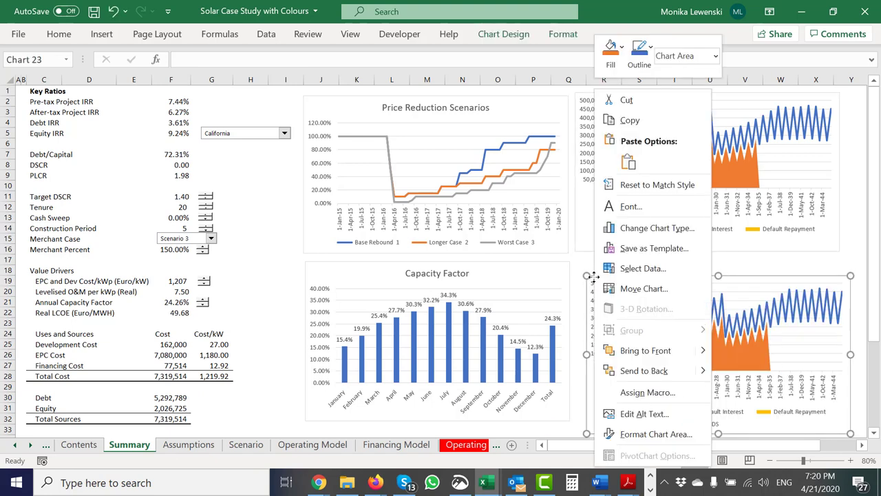
pyautogui.click(619, 289)
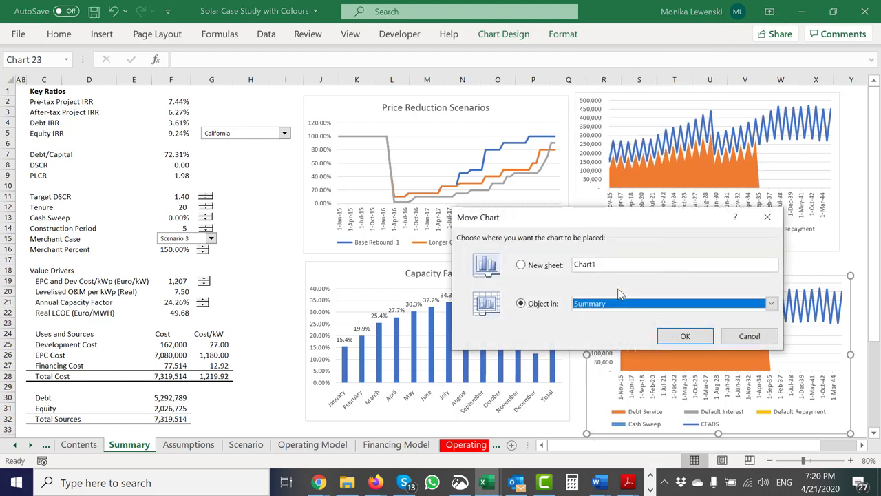
pyautogui.click(521, 265)
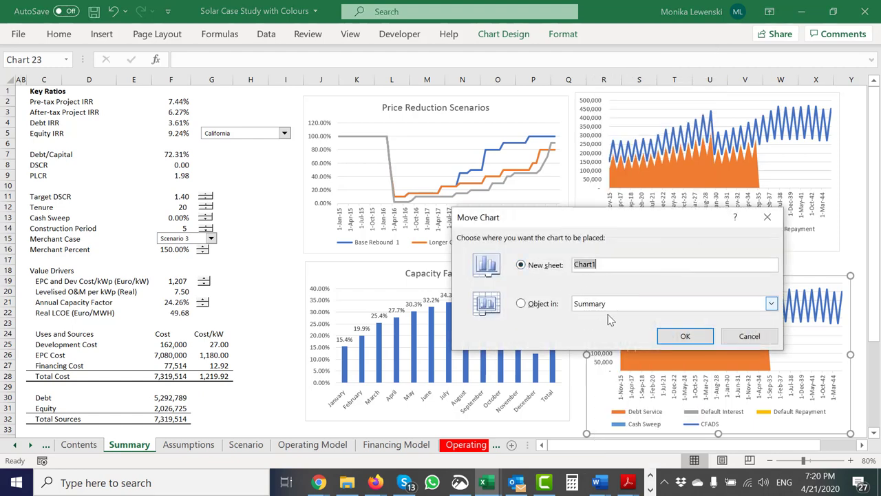
pyautogui.click(668, 342)
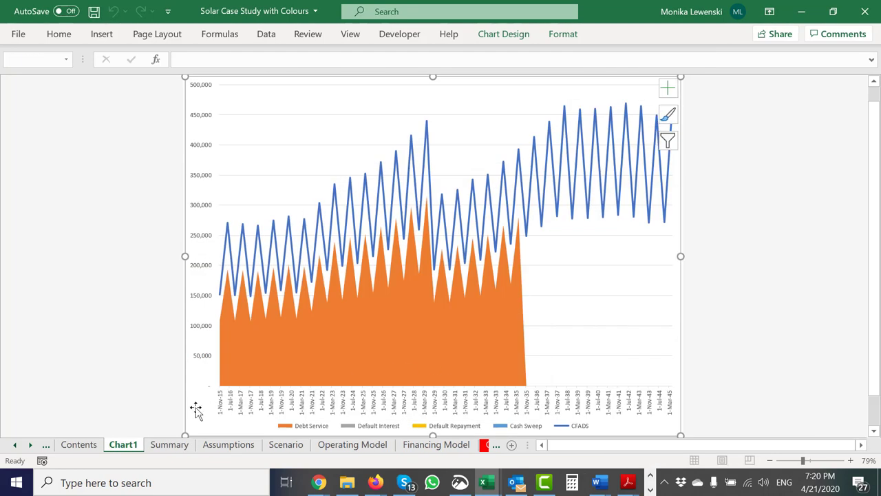
# - Reorder the sheets so that Chart1 comes after Operating Data, at the end of the workbook
pyautogui.scroll(-2, 458, 445)
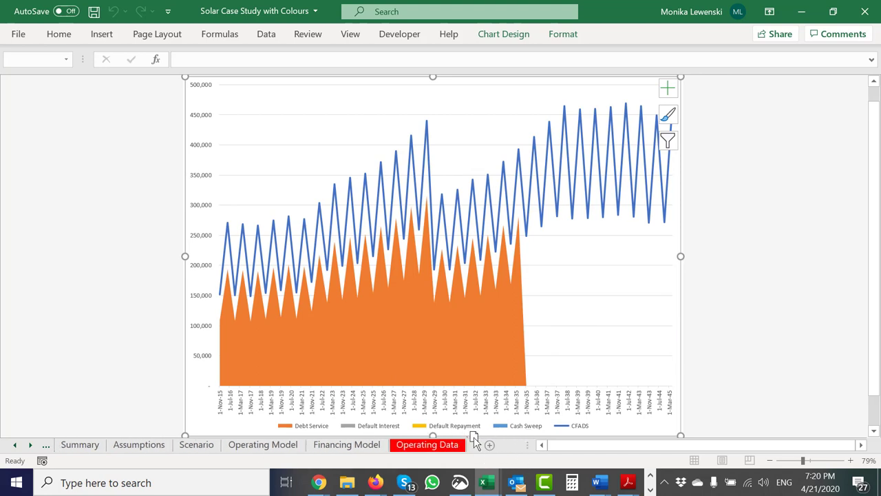
pyautogui.scroll(-1, 477, 443)
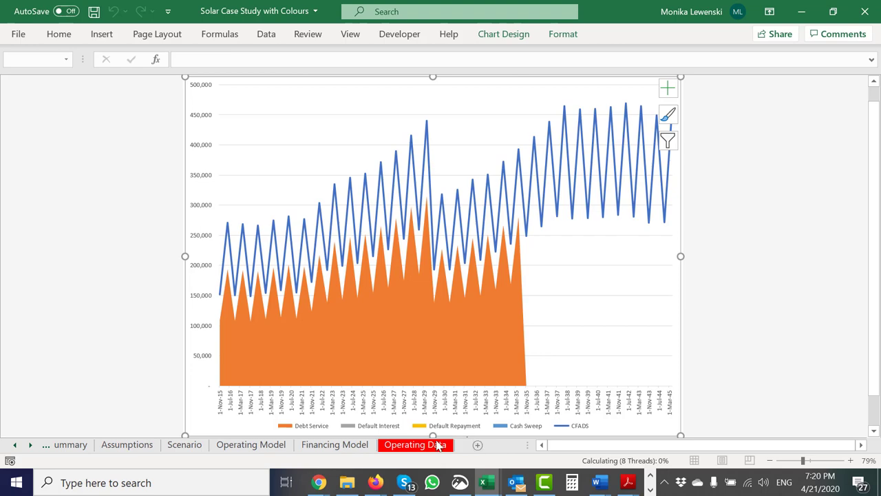
pyautogui.scroll(-1, 440, 444)
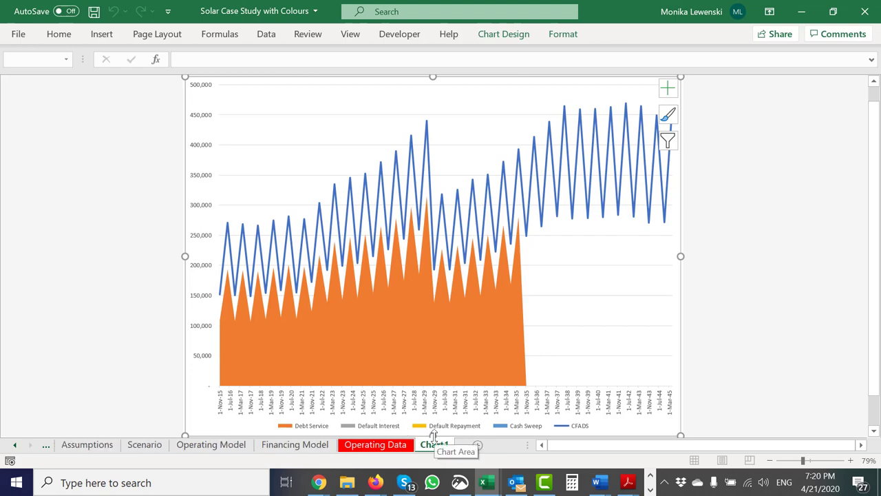
# - Go back from Chart1 to the Summary sheet
pyautogui.hotkey('ctrl', 'pageup')
pyautogui.hotkey('ctrl', 'pageup')
pyautogui.hotkey('ctrl', 'pageup')
pyautogui.hotkey('ctrl', 'pageup')
pyautogui.hotkey('ctrl', 'pageup')
pyautogui.hotkey('ctrl', 'pageup')
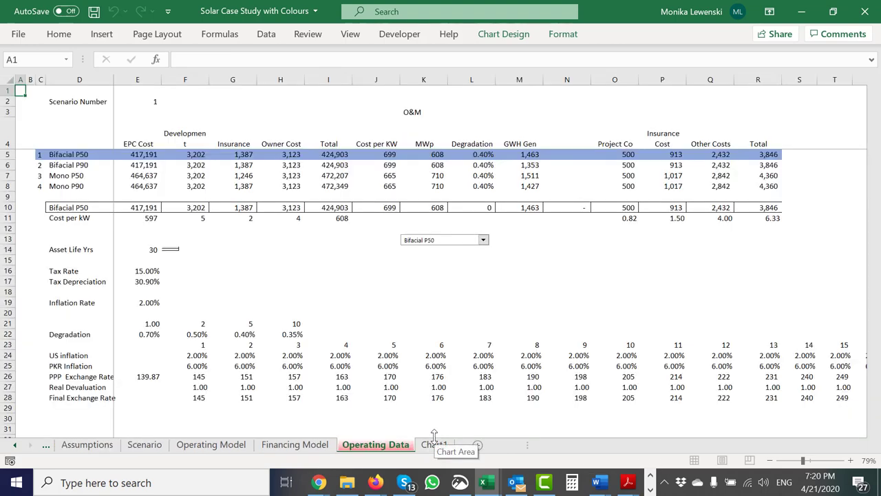
pyautogui.hotkey('ctrl', 'pageup')
pyautogui.hotkey('ctrl', 'pageup')
pyautogui.hotkey('ctrl', 'pagedown')
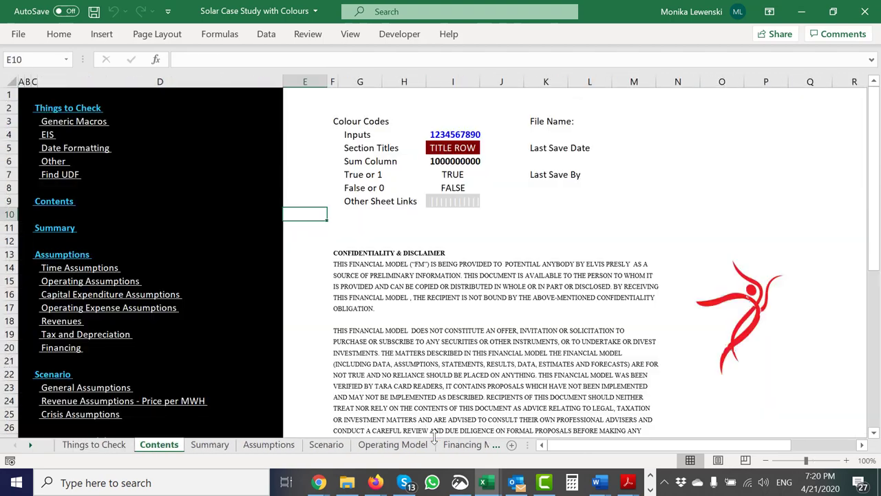
pyautogui.hotkey('ctrl', 'pagedown')
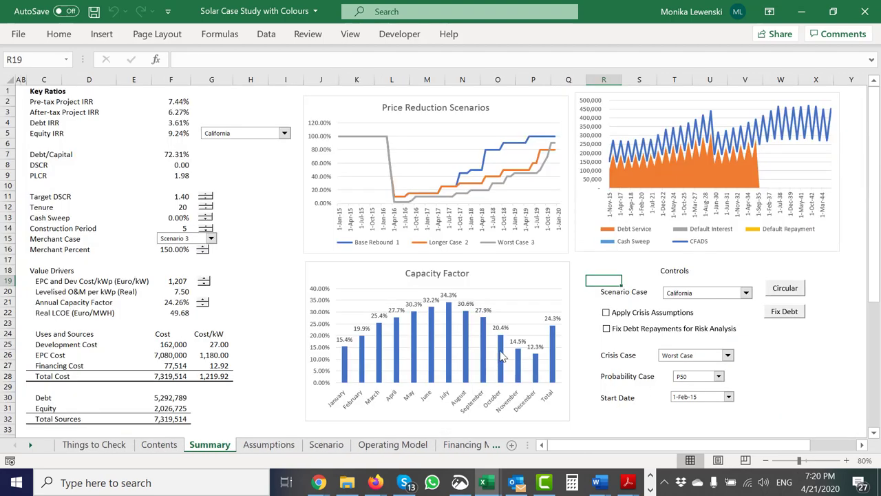
# - Assign a new macro to the debt service chart on the Summary sheet with the code Sheets("Chart1").Select
pyautogui.rightClick(592, 222)
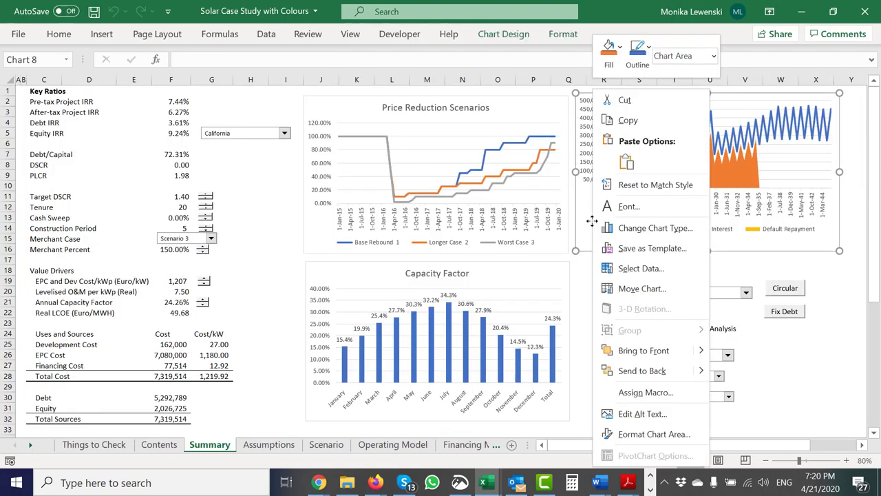
pyautogui.click(618, 392)
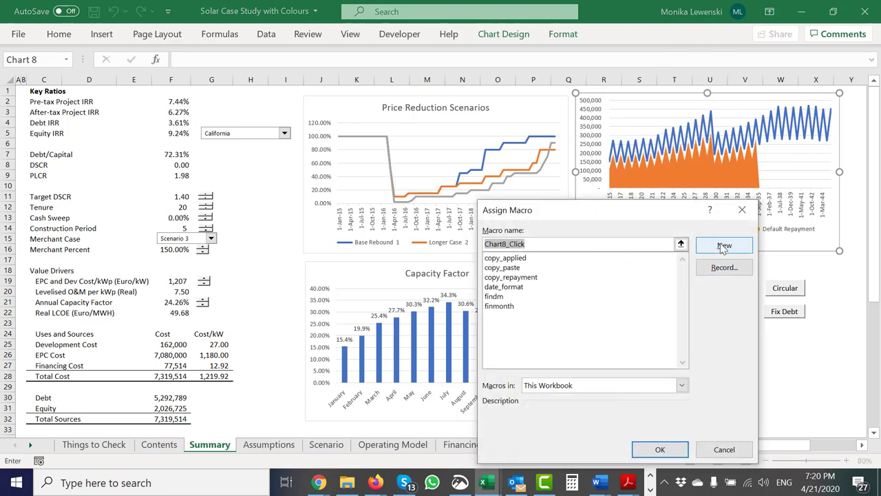
pyautogui.click(723, 246)
pyautogui.press('Return')
pyautogui.press('Return')
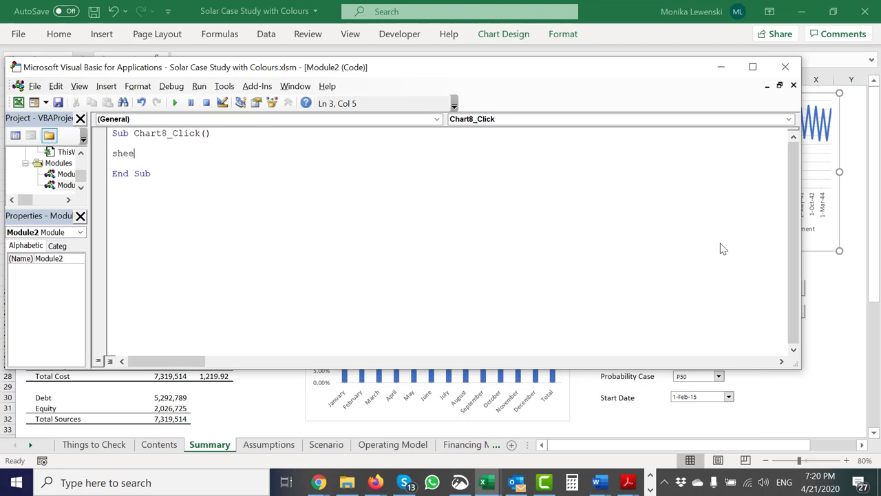
pyautogui.write('sheets("Chart1')
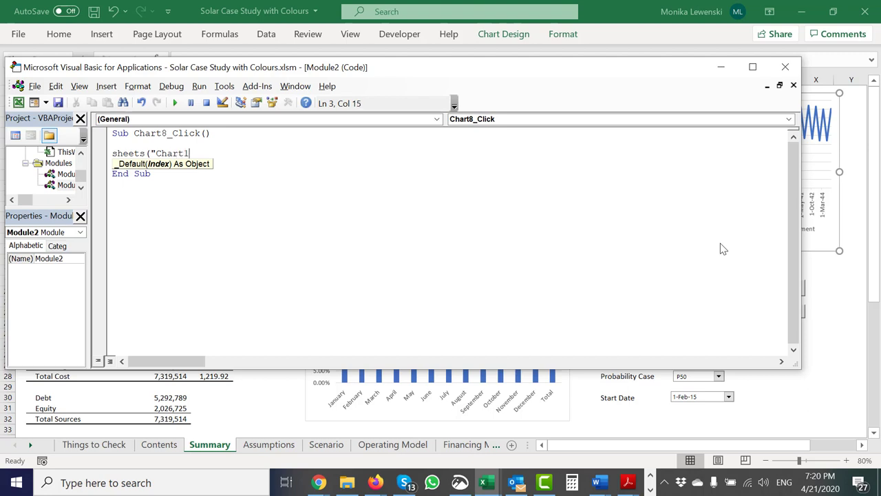
pyautogui.write('").Select')
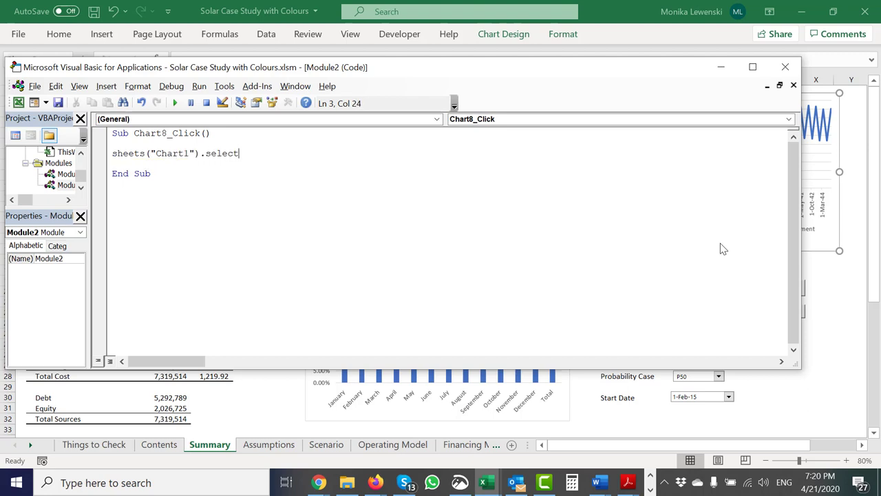
# - Leave the code editor and test the debt service chart's macro from the Summary sheet to open Chart1
pyautogui.click(721, 67)
pyautogui.click(587, 271)
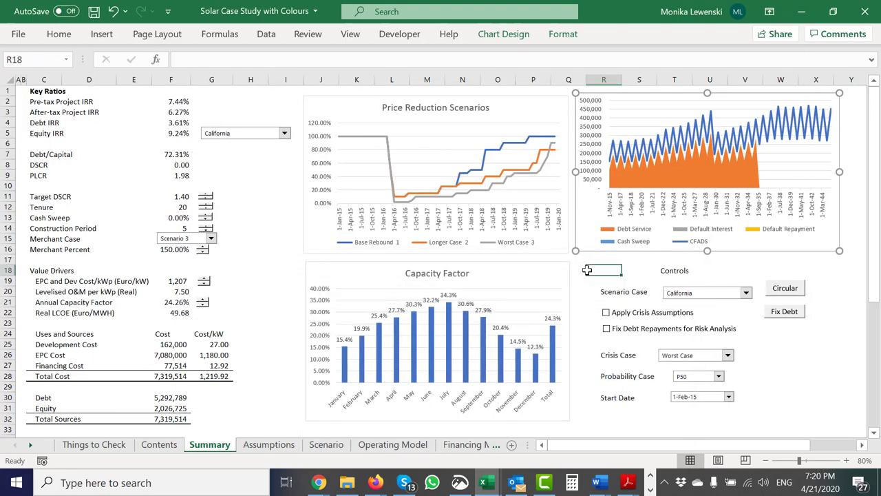
pyautogui.click(587, 225)
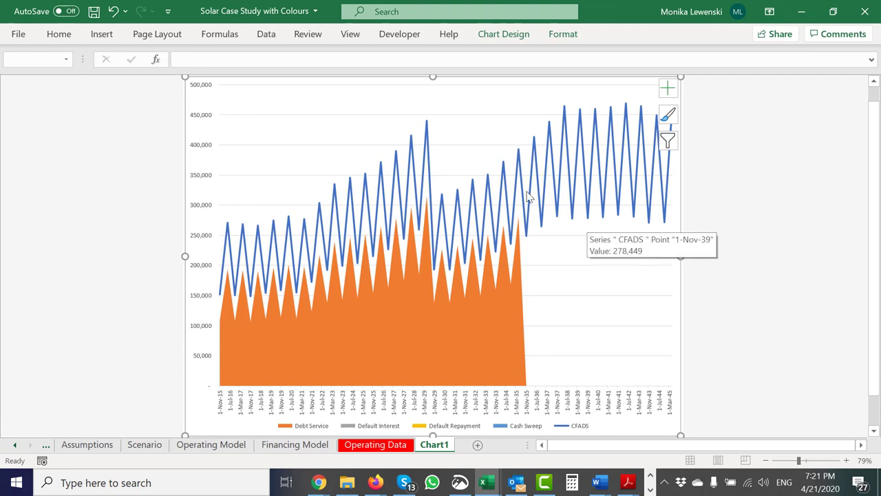
# - Draw a left-pointing block arrow in the upper-left corner of the chart on the Chart1 sheet
pyautogui.click(101, 34)
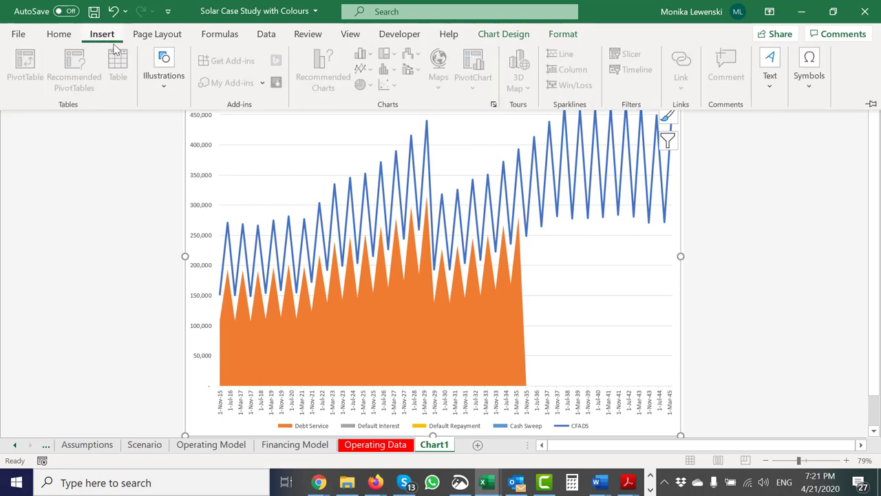
pyautogui.click(155, 87)
pyautogui.click(218, 141)
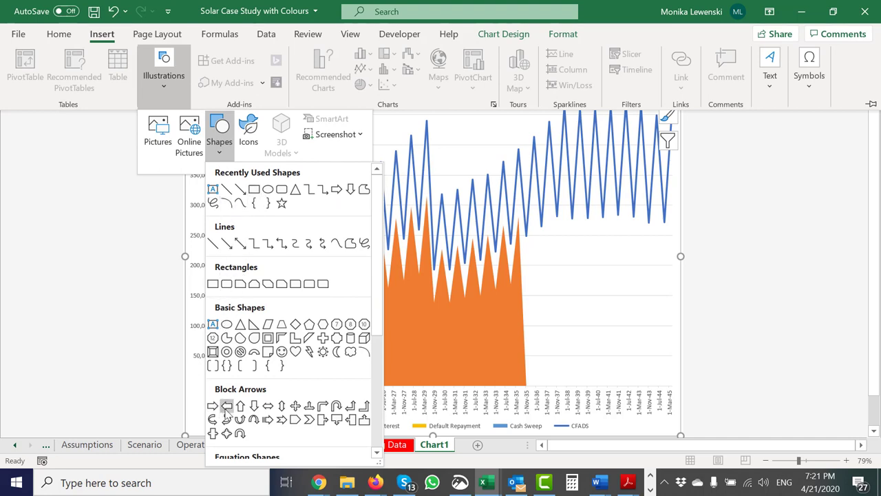
pyautogui.click(226, 406)
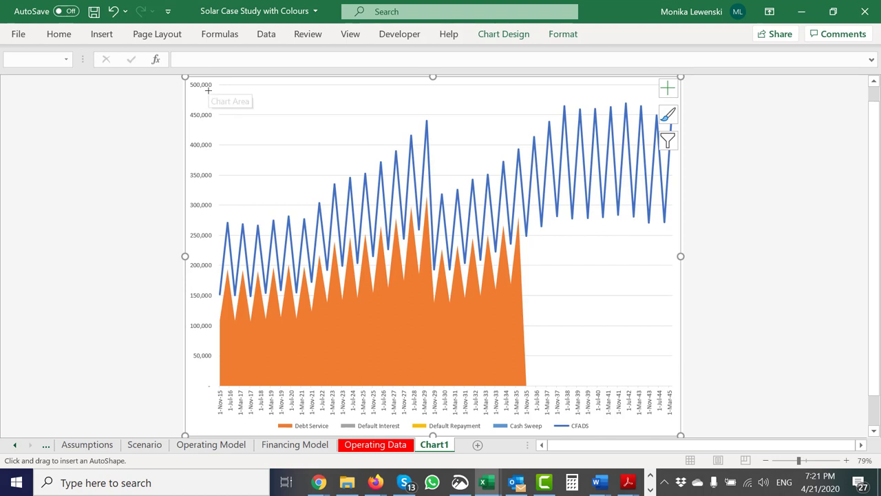
pyautogui.moveTo(207, 90)
pyautogui.mouseDown()
pyautogui.moveTo(256, 98)
pyautogui.moveTo(296, 125)
pyautogui.mouseUp()
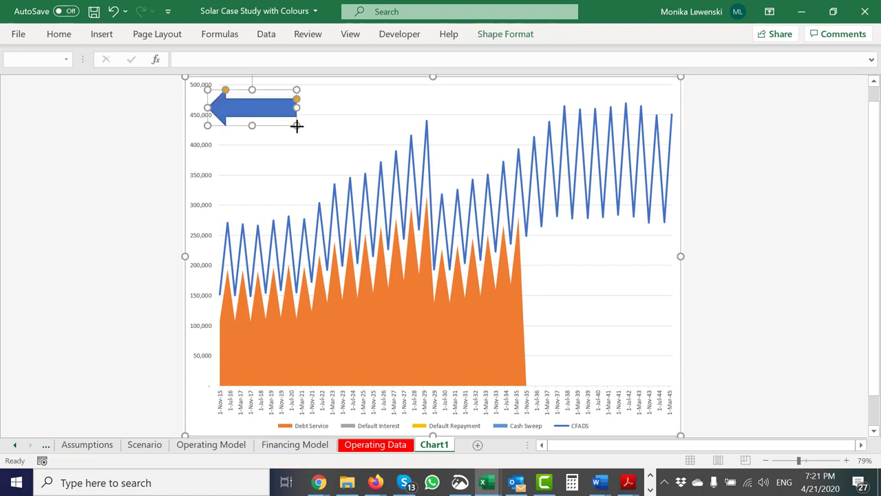
# - Assign a new macro to the left arrow with the code Sheets("Summary").Select and close the code editor
pyautogui.rightClick(239, 107)
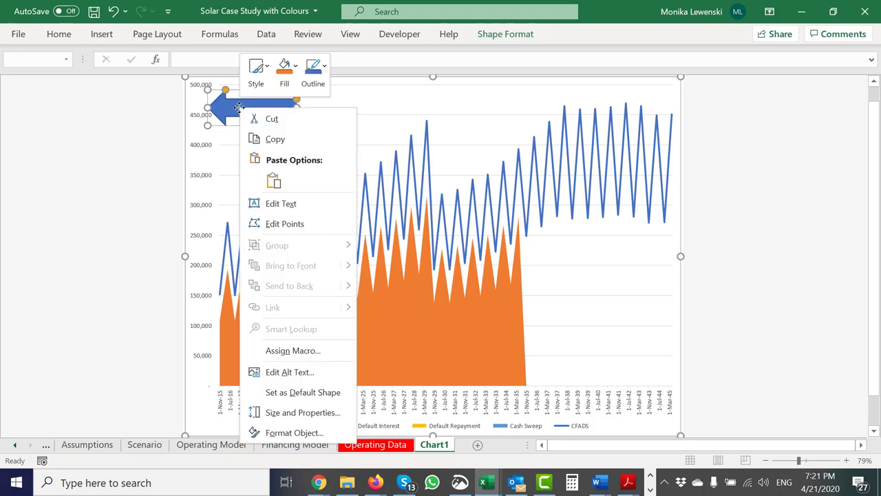
pyautogui.click(290, 356)
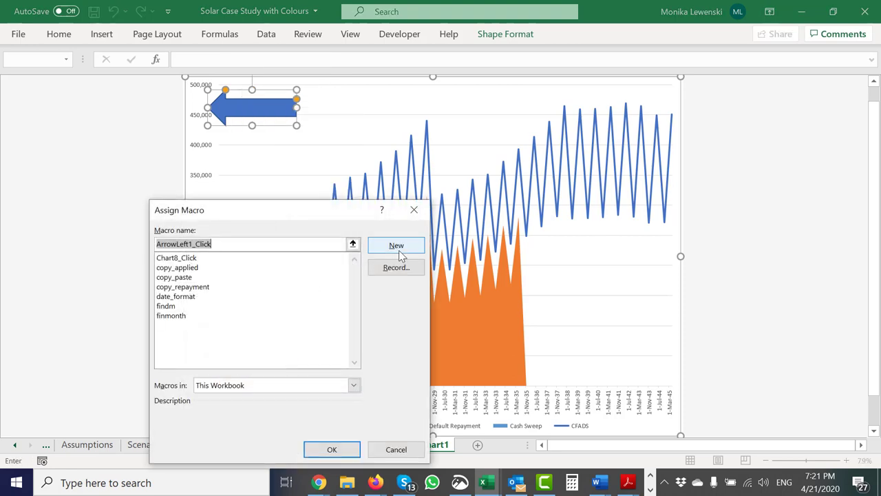
pyautogui.click(397, 246)
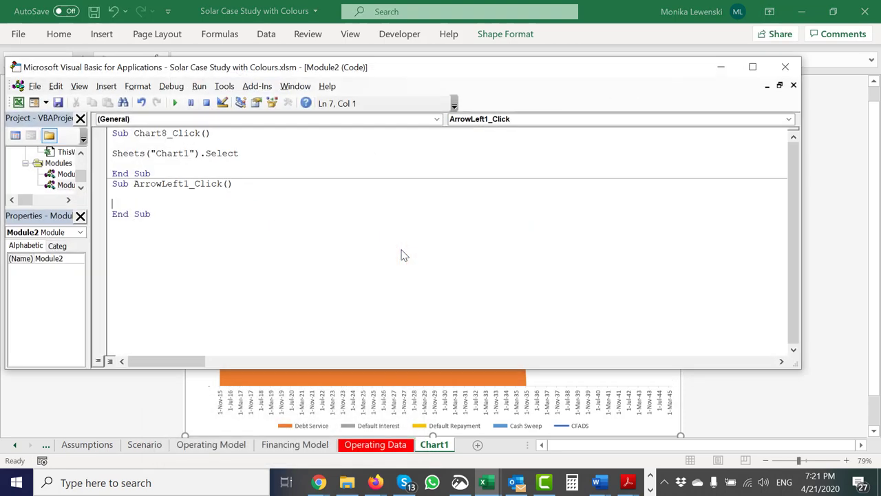
pyautogui.press('Return')
pyautogui.write('she')
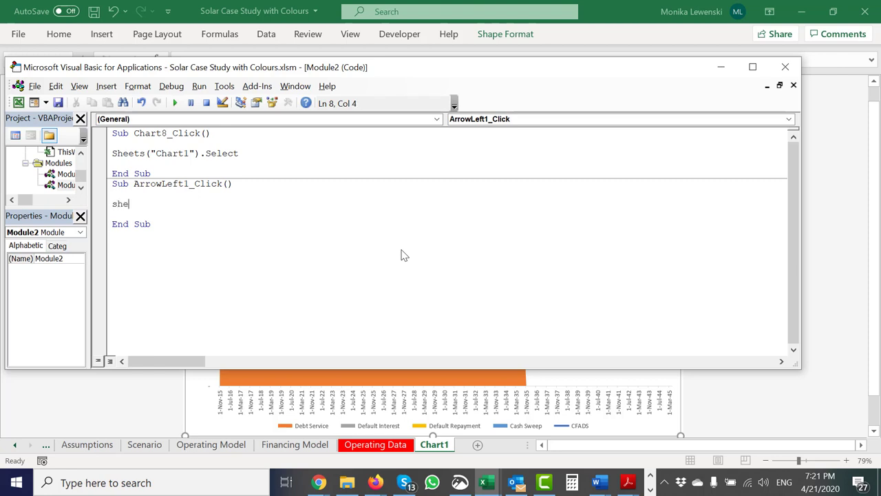
pyautogui.write('ets("S')
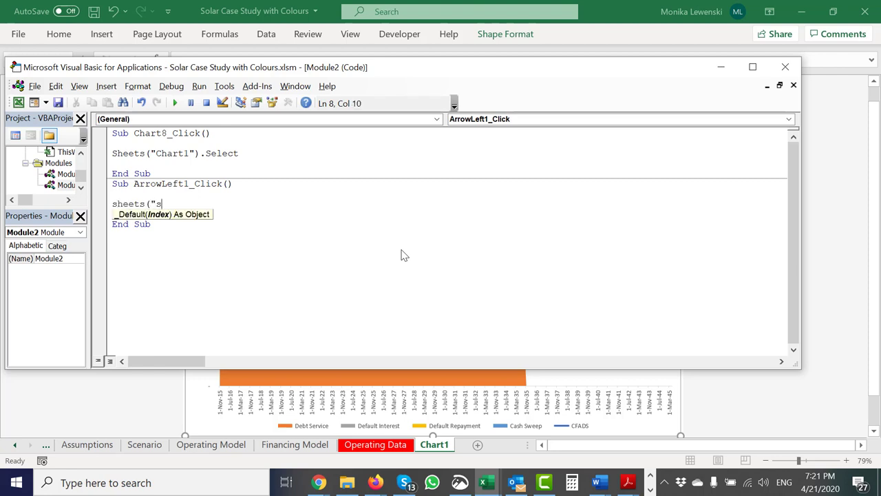
pyautogui.press('BackSpace')
pyautogui.write('Summarh')
pyautogui.press('BackSpace')
pyautogui.write('y")')
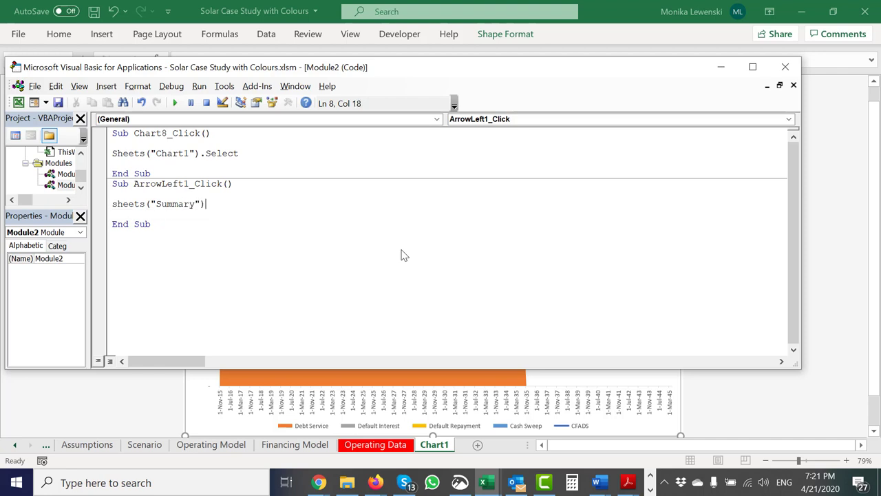
pyautogui.write('.select')
pyautogui.press('Up')
pyautogui.press('Down')
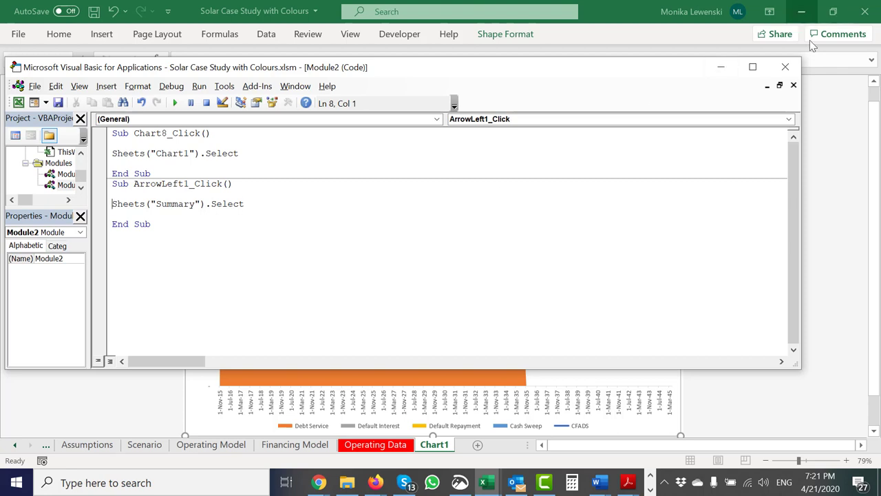
pyautogui.click(785, 67)
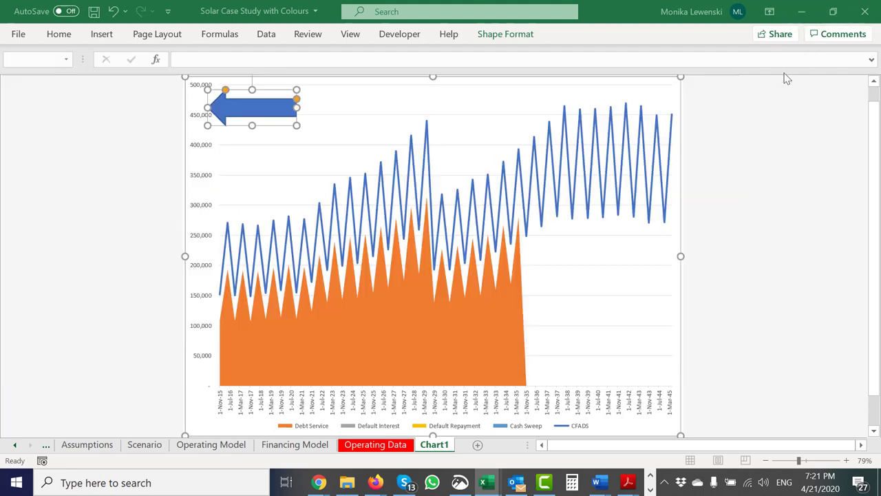
# - Deselect the left arrow on Chart1 and test its macro to return to the Summary sheet
pyautogui.click(734, 238)
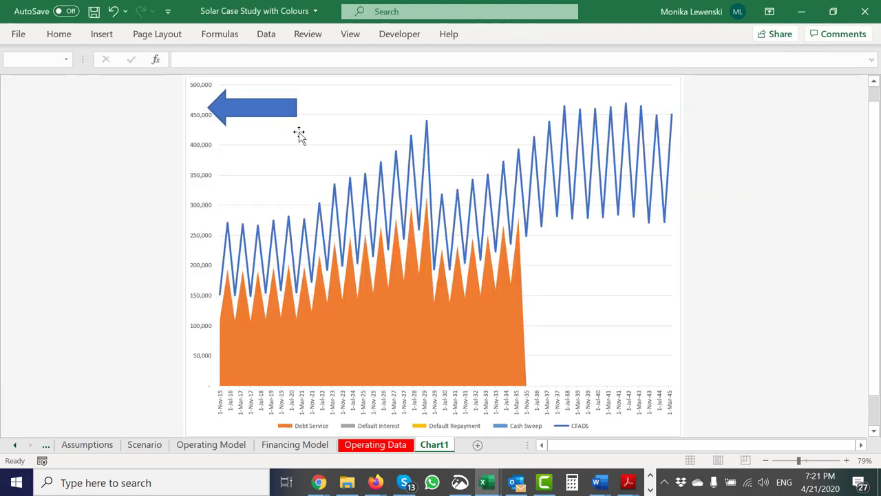
pyautogui.rightClick(268, 112)
pyautogui.press('Escape')
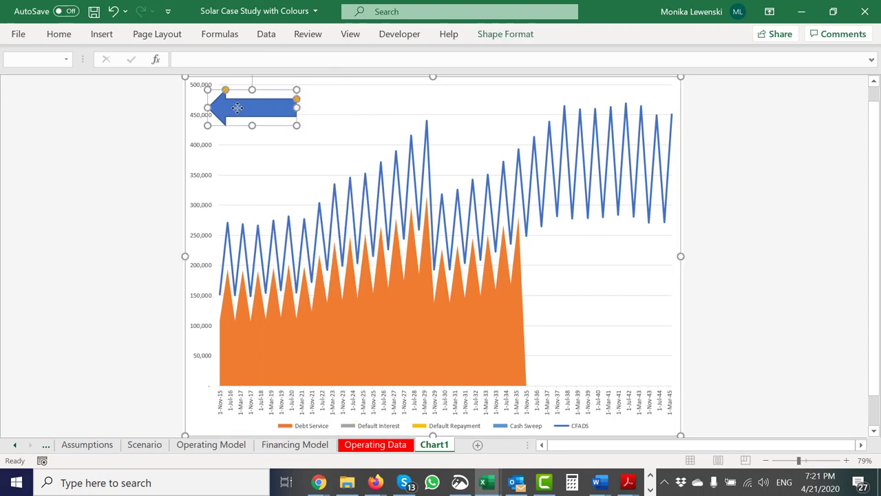
pyautogui.click(250, 201)
pyautogui.click(251, 112)
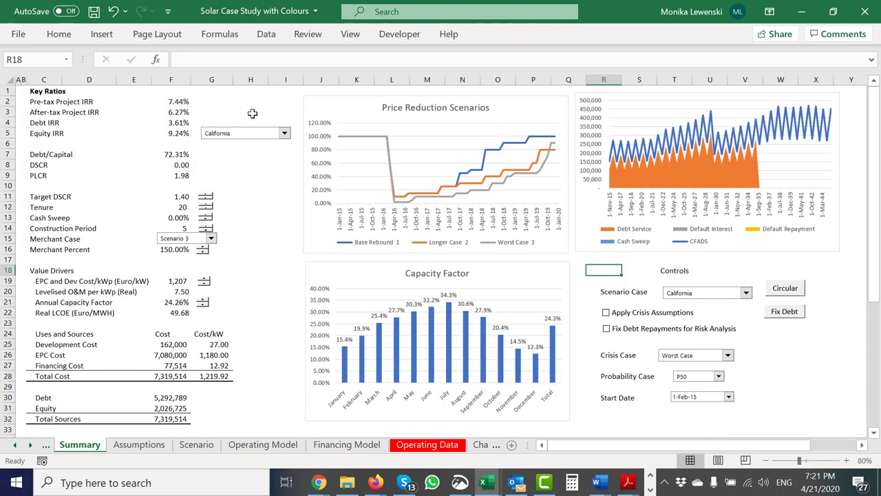
pyautogui.click(252, 197)
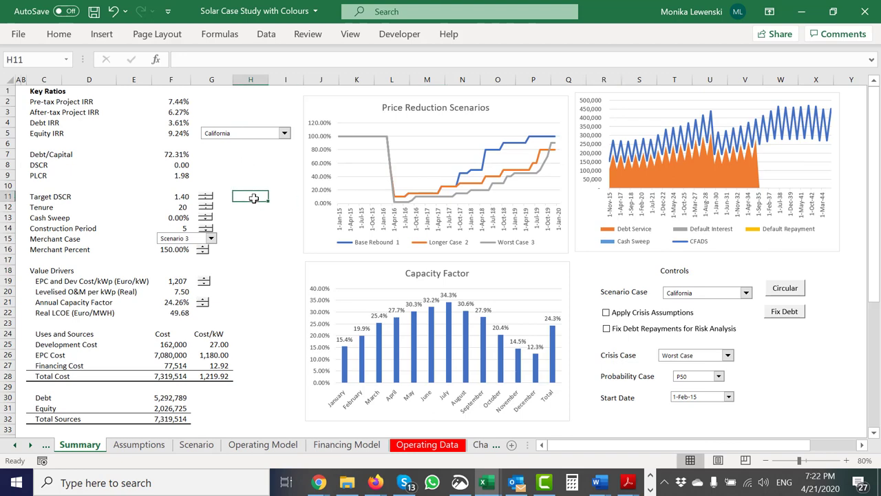
# - Test the full round trip from the Summary debt service chart to Chart1 and back using the arrow
pyautogui.click(636, 118)
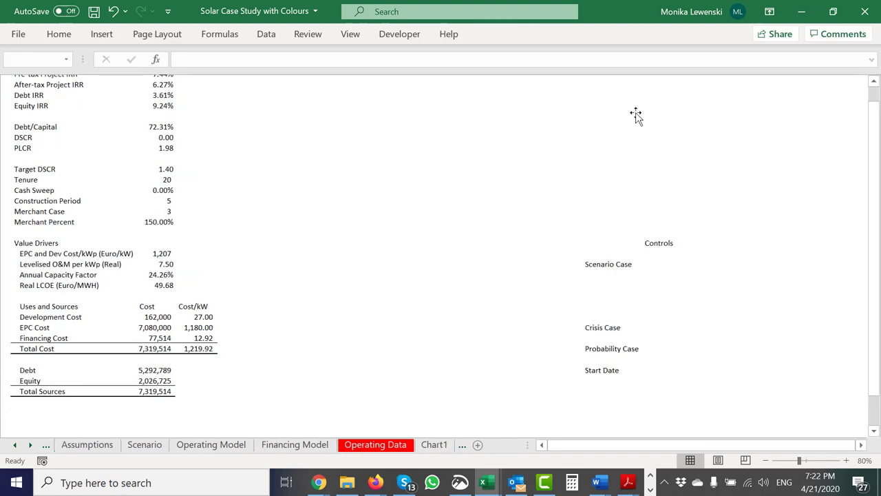
pyautogui.click(247, 104)
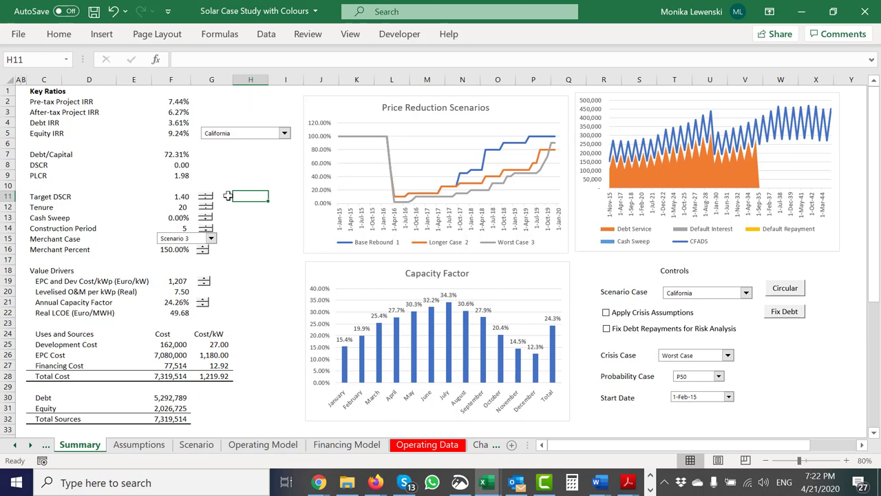
pyautogui.click(264, 290)
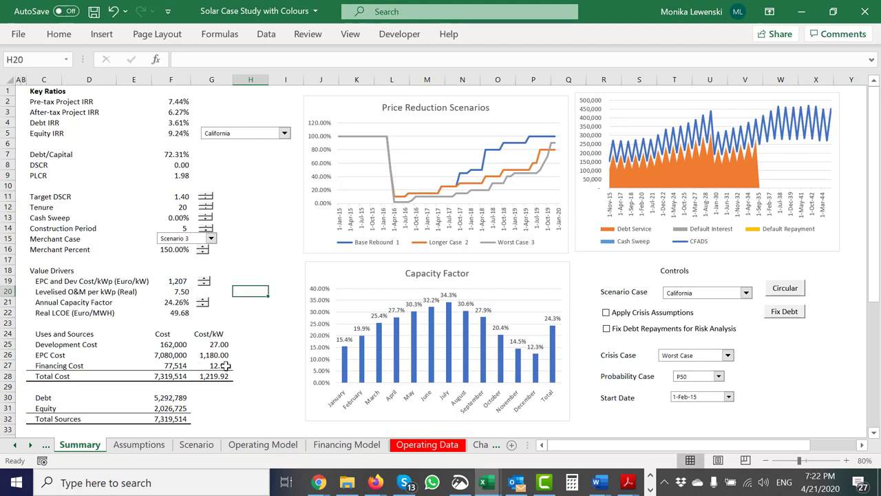
# - Switch to the Project Finance Modelling presentation in PowerPoint and present from slide 7 on to the "Illustration of Completed Model" slide
pyautogui.hotkey('ctrl', 'Tab')
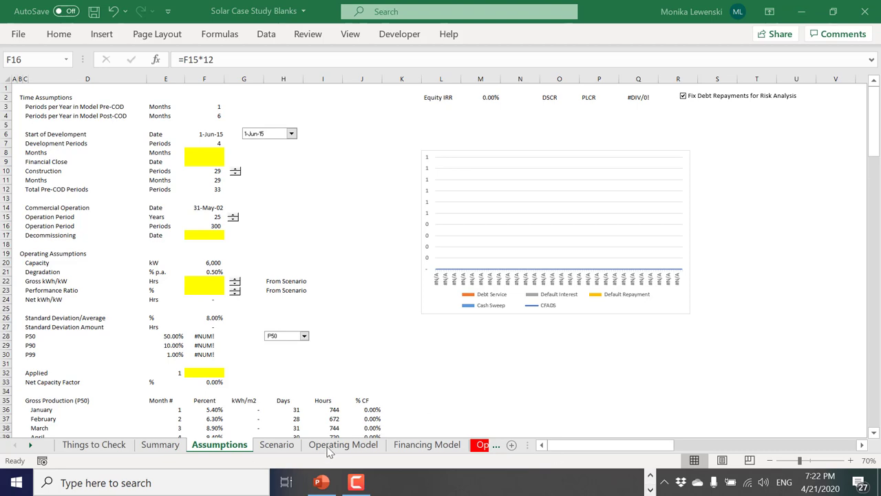
pyautogui.click(319, 482)
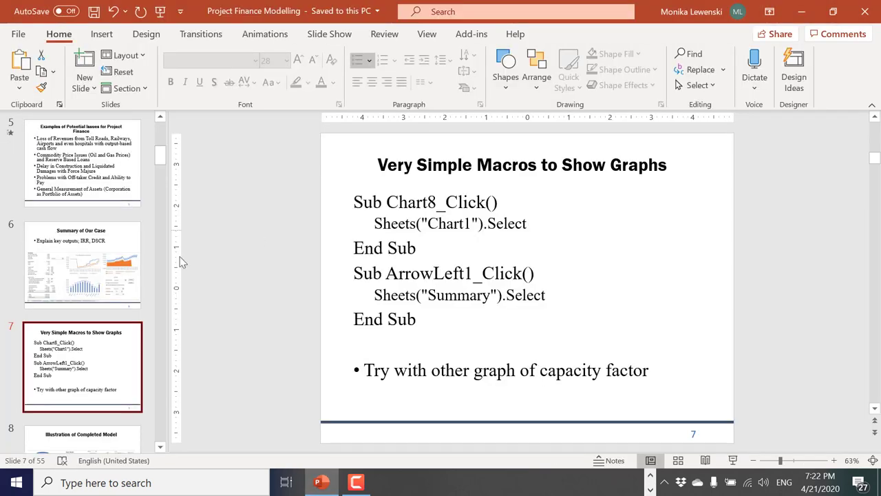
pyautogui.click(733, 460)
pyautogui.click(735, 468)
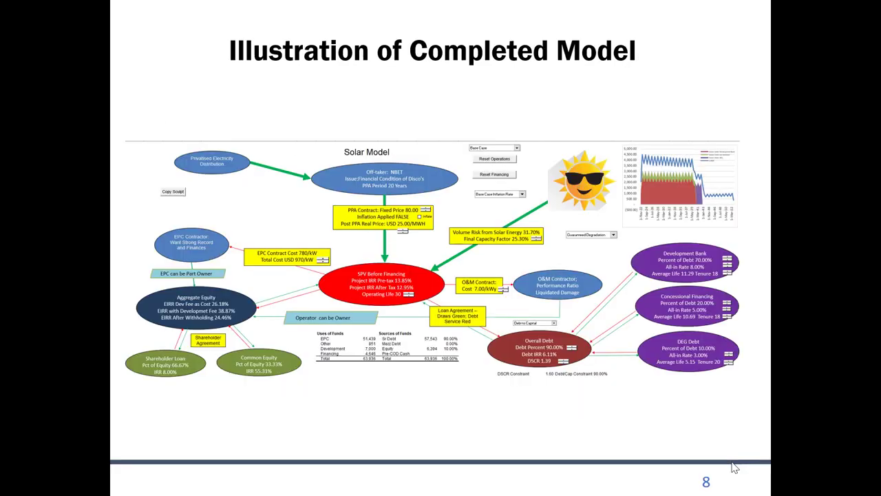
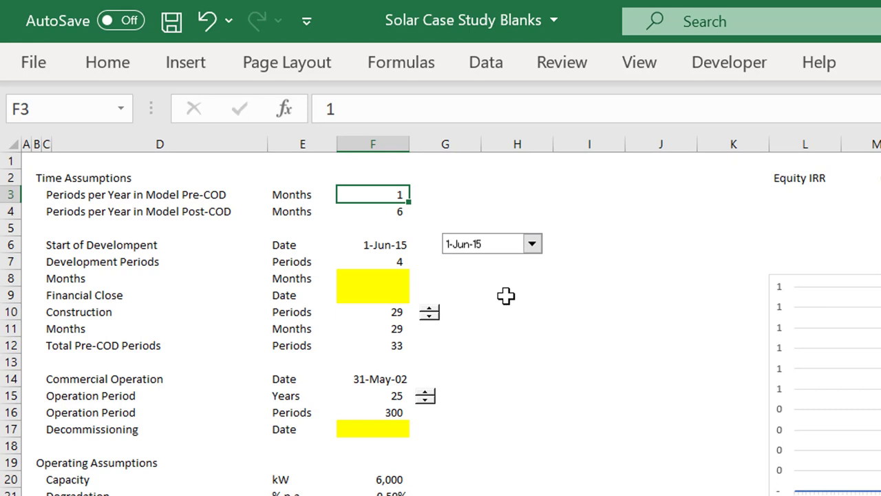
# - Examine the time assumptions in Solar Case Study Blanks, from the periods per year in F3 to the development periods in F7
pyautogui.press('Down')
pyautogui.press('Up')
pyautogui.press('Down')
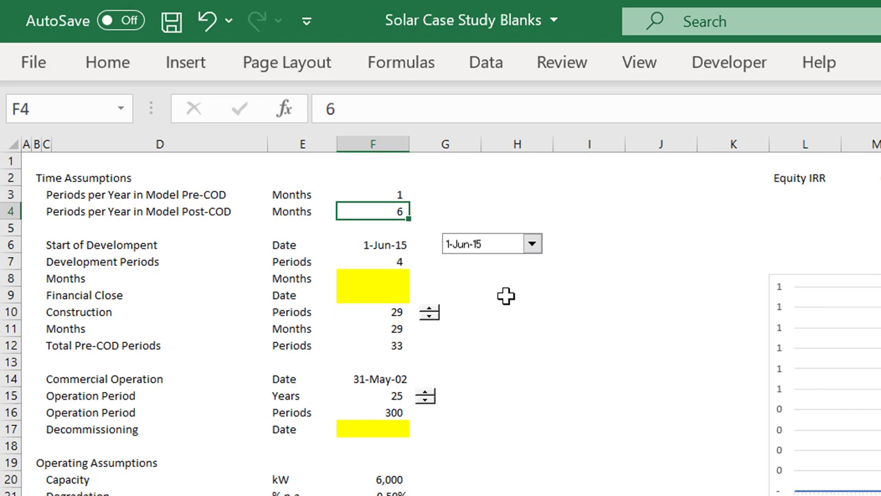
pyautogui.press('Up')
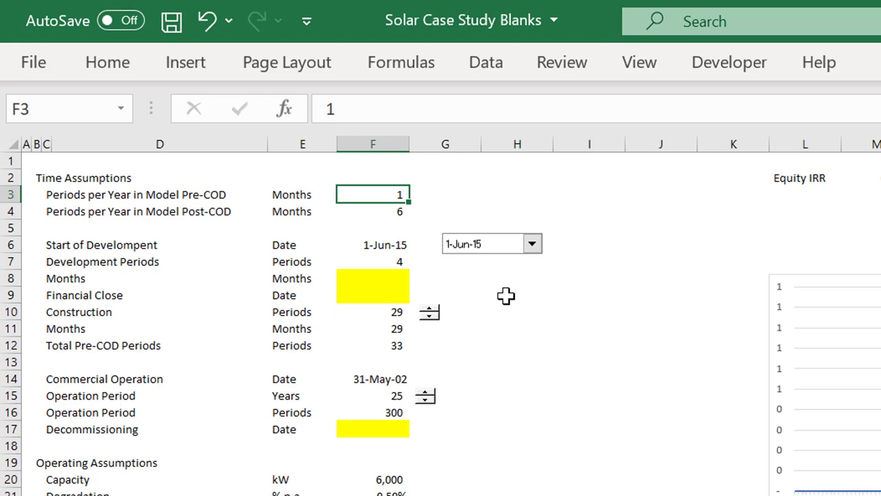
pyautogui.press('Down')
pyautogui.press('Down')
pyautogui.press('Down')
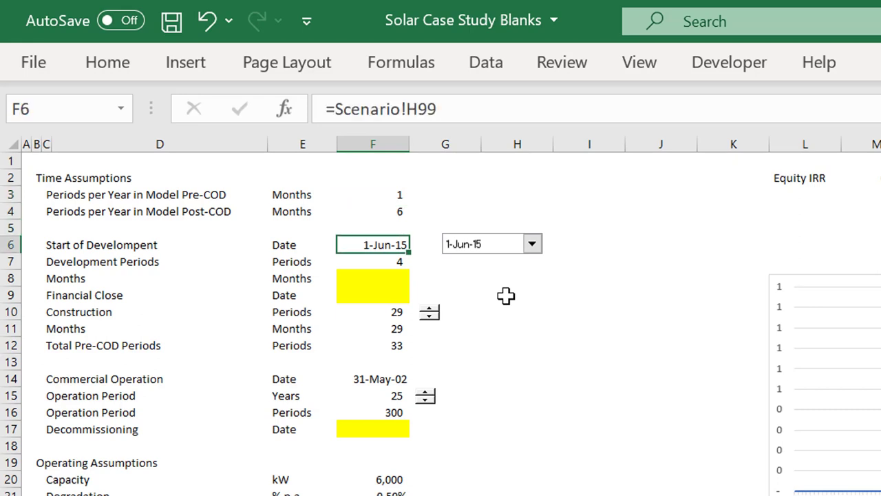
pyautogui.press('Down')
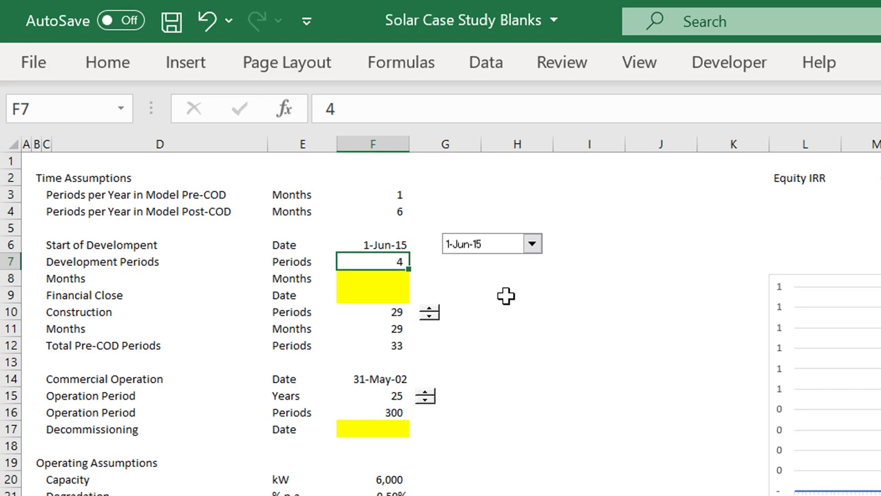
# - Calculate the development months in F8 with the formula =F7*F3
pyautogui.press('Down')
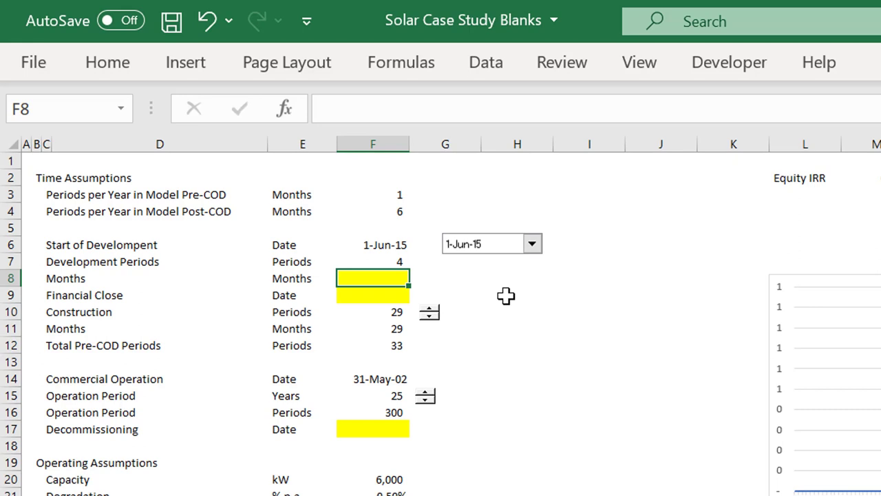
pyautogui.write('=')
pyautogui.press('Up')
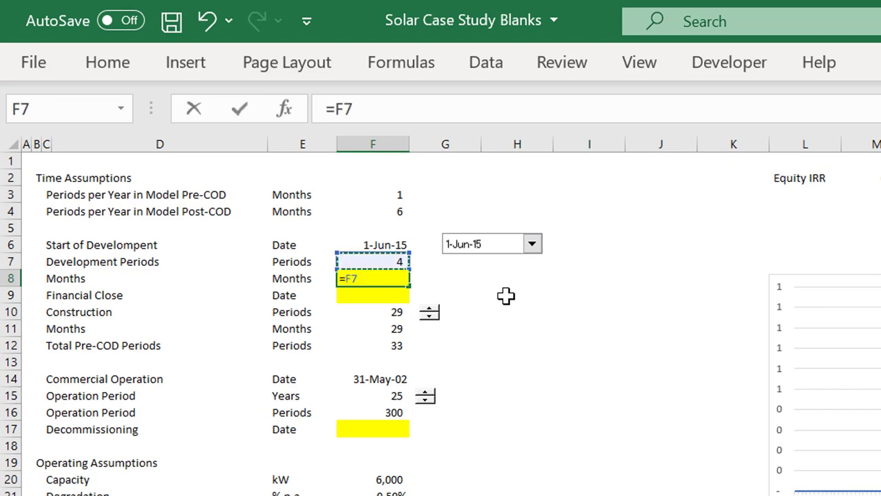
pyautogui.write('*')
pyautogui.press('Up')
pyautogui.press('Up')
pyautogui.press('Up')
pyautogui.press('Up')
pyautogui.press('Up')
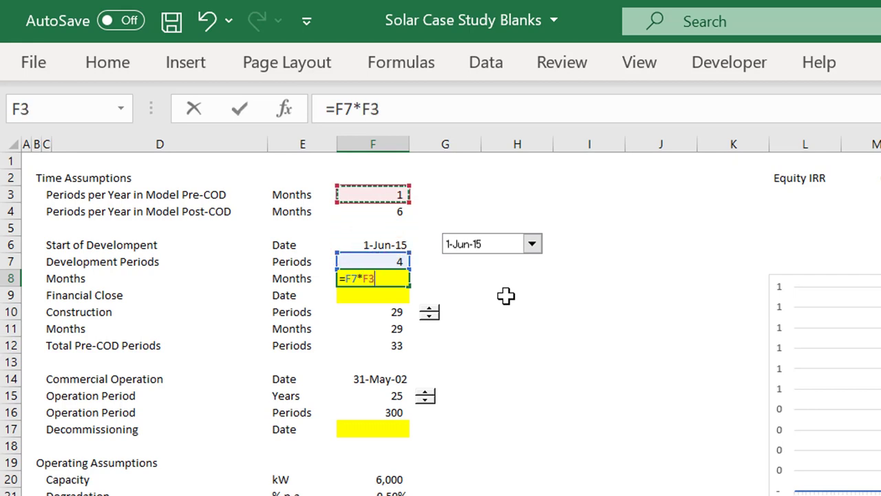
pyautogui.press('Return')
# - Calculate the Financial Close date in F9 with the formula =EDATE(F6,F8)
pyautogui.press('Down')
pyautogui.press('Down')
pyautogui.press('Up')
pyautogui.press('Up')
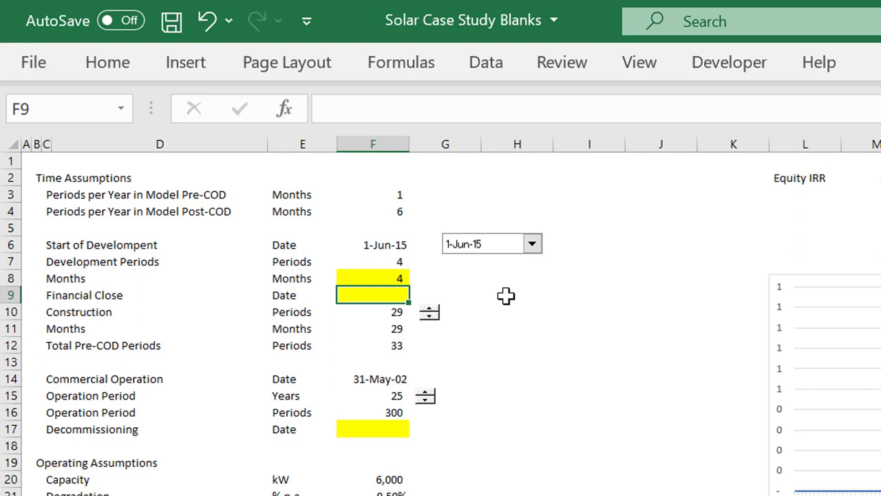
pyautogui.write('=ed')
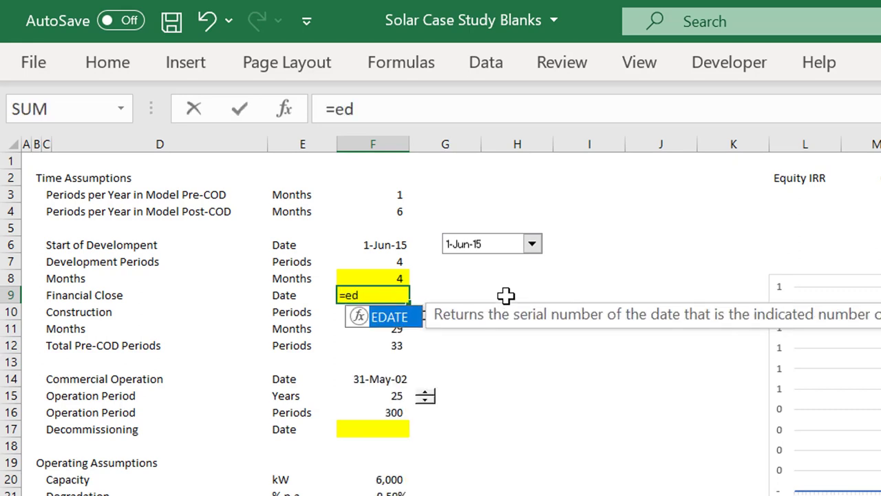
pyautogui.press('Tab')
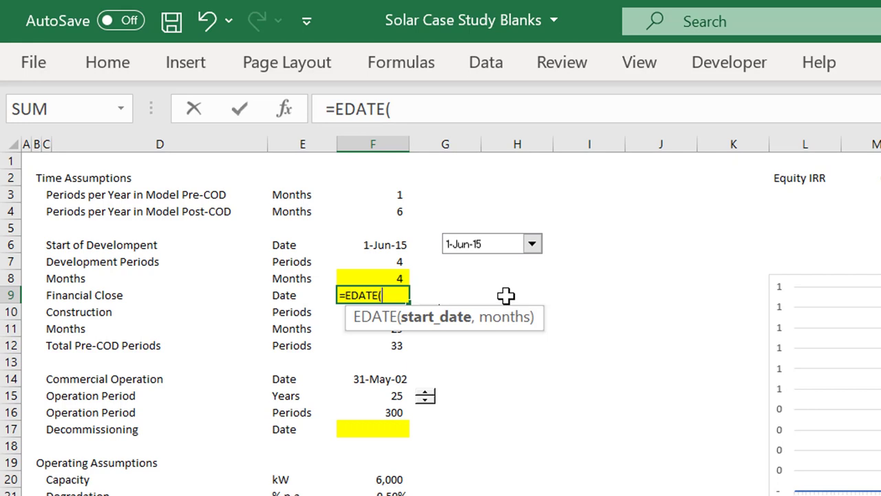
pyautogui.press('Up')
pyautogui.press('Up')
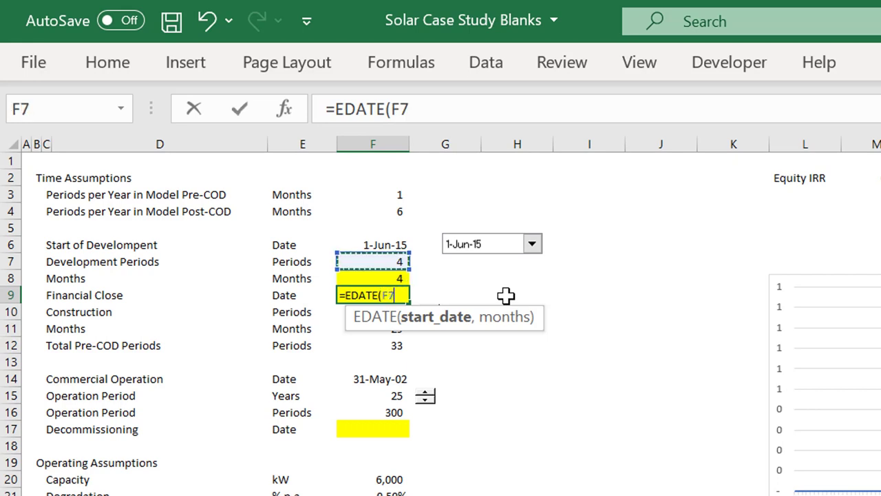
pyautogui.press('Up')
pyautogui.write(',')
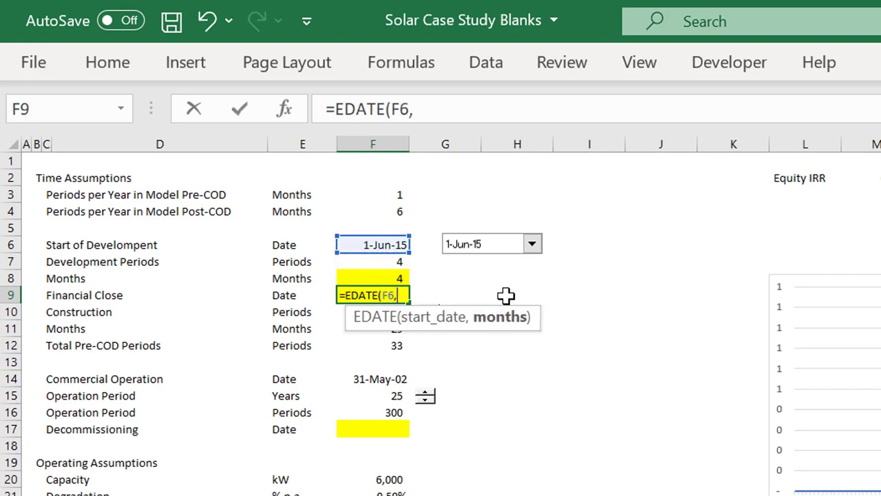
pyautogui.press('Up')
pyautogui.press('Return')
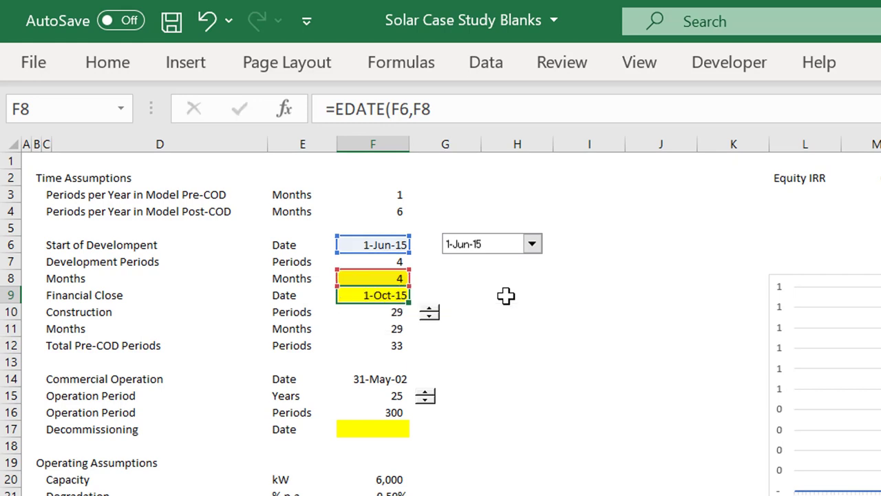
pyautogui.press('Up')
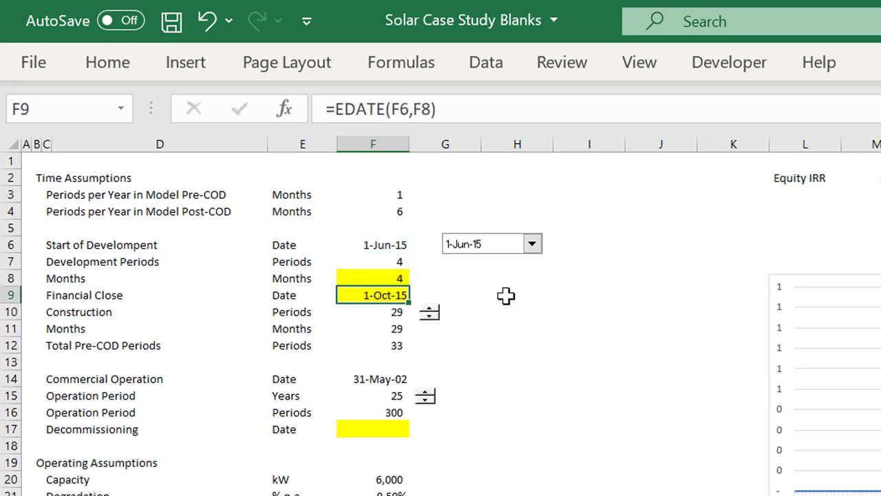
# - Examine the construction and operation rows between the Financial Close date in F9 and the Decommissioning date in F17
pyautogui.press('Down')
pyautogui.press('Down')
pyautogui.press('Down')
pyautogui.press('Down')
pyautogui.press('Down')
pyautogui.press('Down')
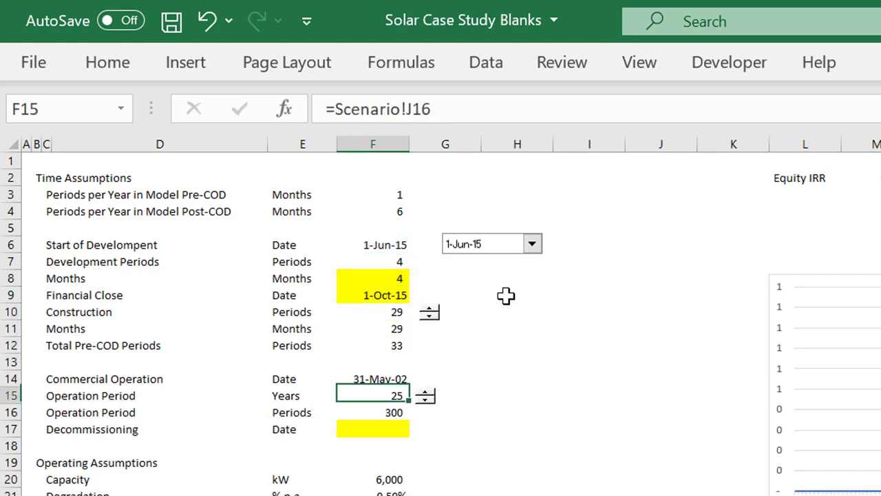
pyautogui.press('Up')
pyautogui.press('Up')
pyautogui.press('Up')
pyautogui.press('Up')
pyautogui.press('Up')
pyautogui.press('Up')
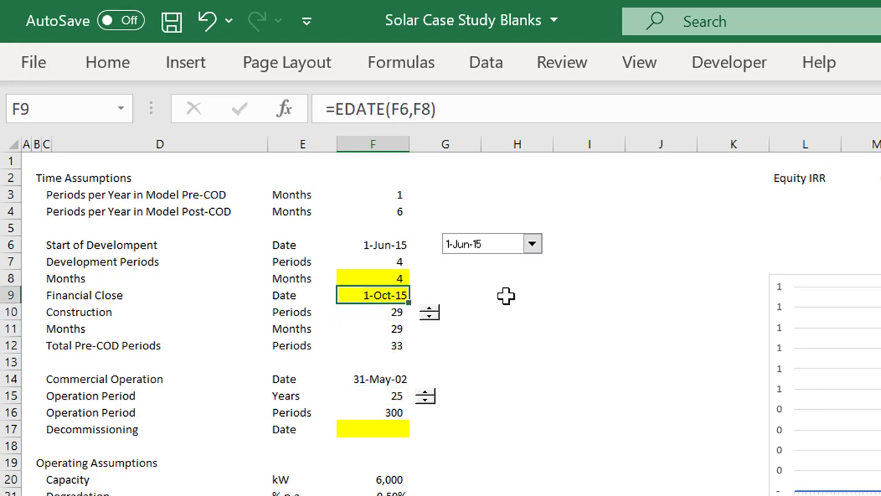
pyautogui.press('Down')
pyautogui.press('Down')
pyautogui.press('Down')
pyautogui.press('Down')
pyautogui.press('Down')
pyautogui.press('Down')
pyautogui.press('Down')
pyautogui.press('Down')
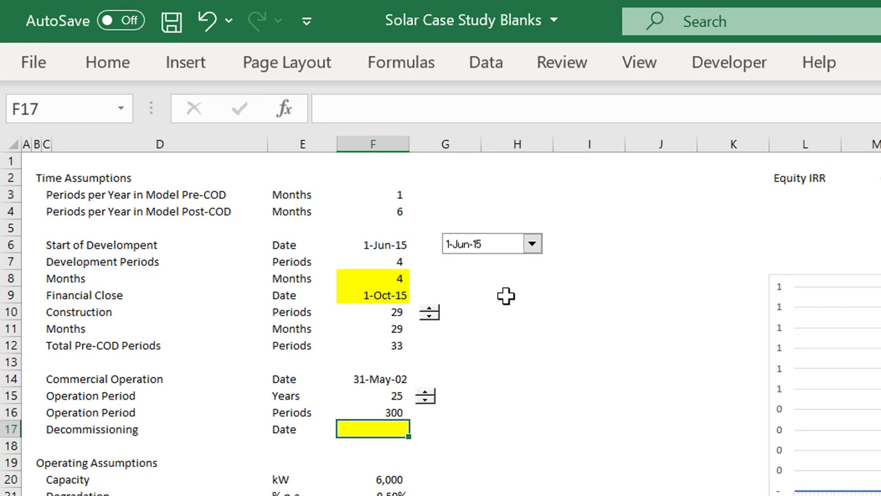
# - Recalculate the workbook and check the Commercial Operation date and both Operation Period cells in F14 to F16
pyautogui.press('F9')
pyautogui.press('Up')
pyautogui.press('Down')
pyautogui.press('Up')
pyautogui.press('Up')
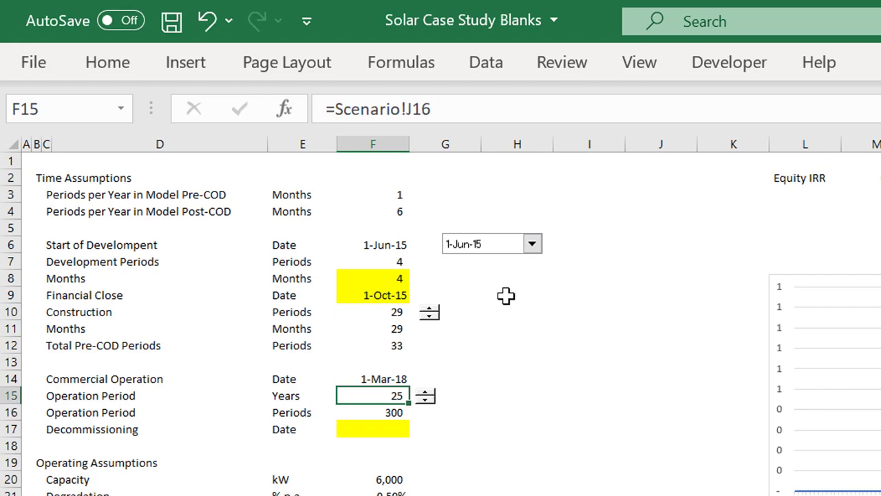
pyautogui.press('Down')
pyautogui.press('Up')
pyautogui.press('Up')
pyautogui.press('Down')
pyautogui.press('Down')
pyautogui.press('Down')
pyautogui.write('=')
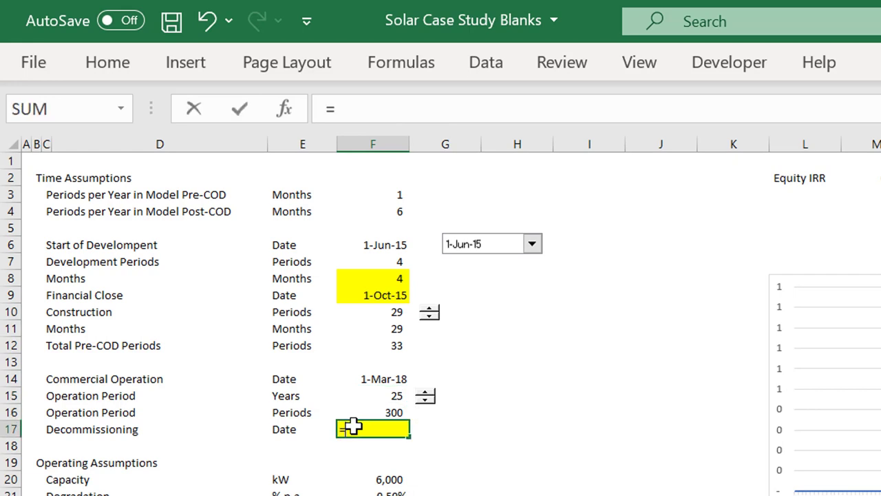
pyautogui.press('Escape')
pyautogui.press('Up')
pyautogui.press('Up')
pyautogui.press('Down')
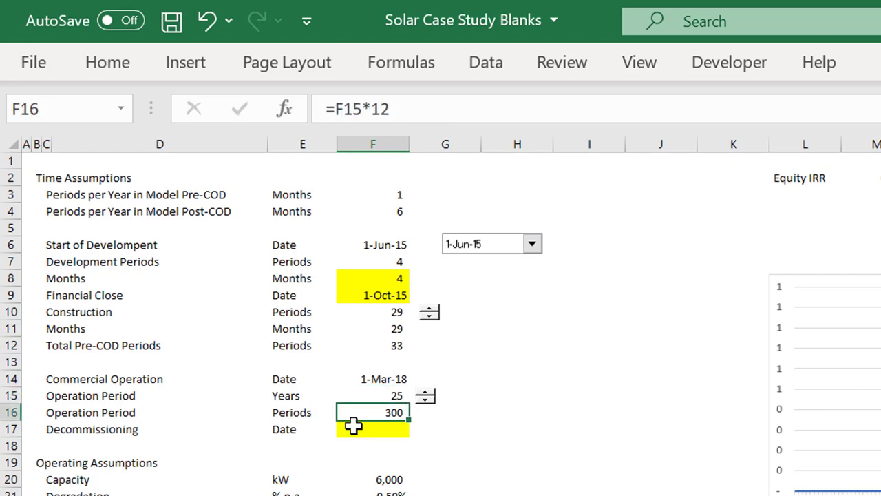
# - Calculate the Decommissioning date in F17 with the formula =EDATE(F14,F16)
pyautogui.press('Down')
pyautogui.write('=')
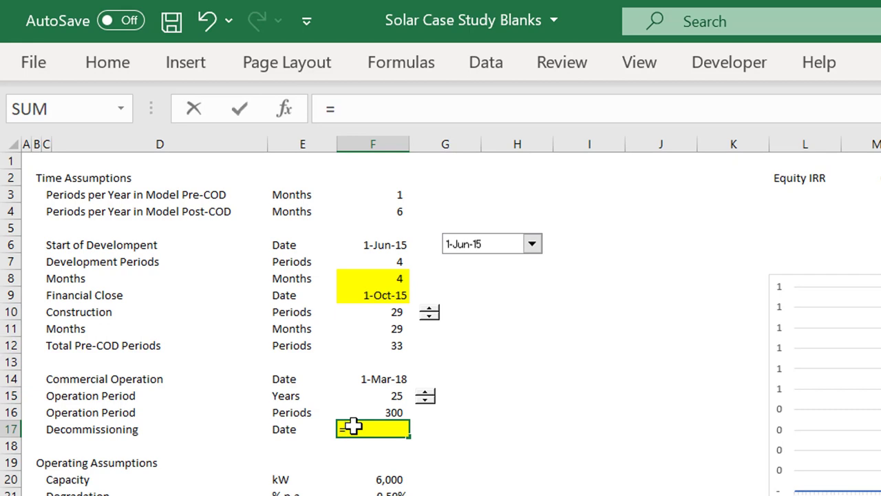
pyautogui.write('ed')
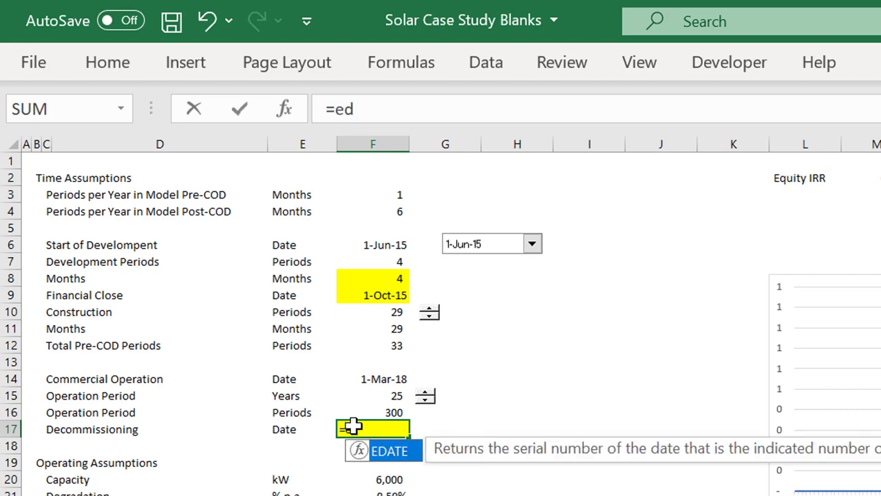
pyautogui.press('Tab')
pyautogui.press('Up')
pyautogui.press('Up')
pyautogui.press('Up')
pyautogui.press('Up')
pyautogui.press('Up')
pyautogui.press('Up')
pyautogui.press('Up')
pyautogui.press('Up')
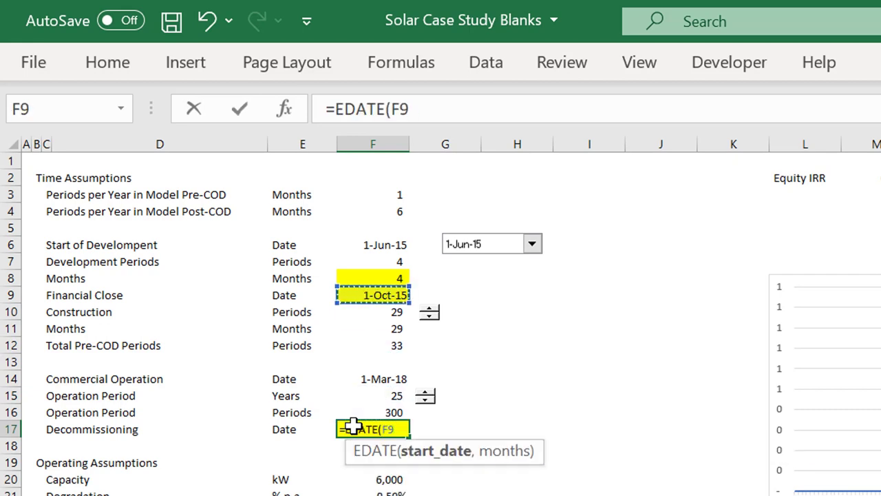
pyautogui.press('Down')
pyautogui.press('Down')
pyautogui.press('Down')
pyautogui.press('Down')
pyautogui.press('Down')
pyautogui.write(',')
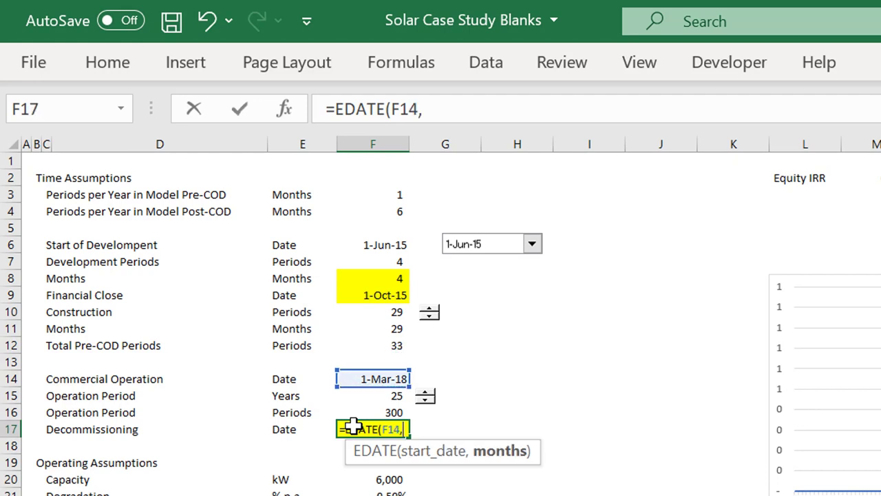
pyautogui.press('Up')
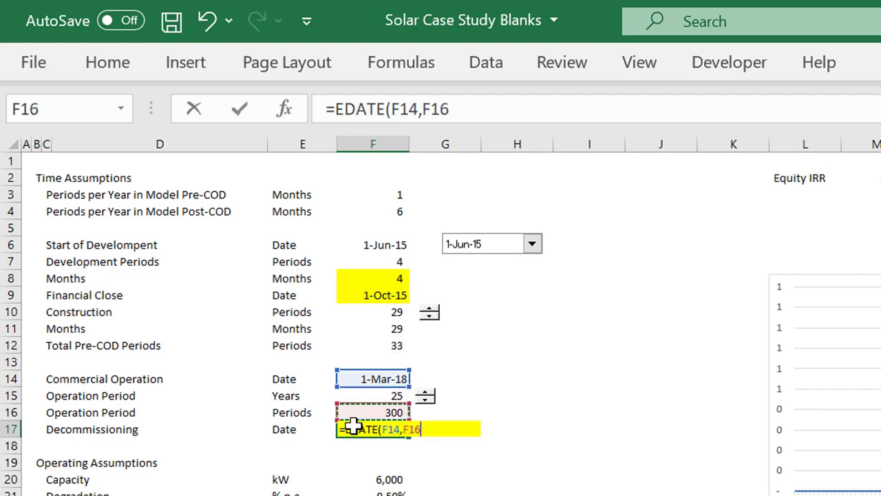
pyautogui.press('Return')
pyautogui.press('Return')
pyautogui.press('Up')
pyautogui.press('Up')
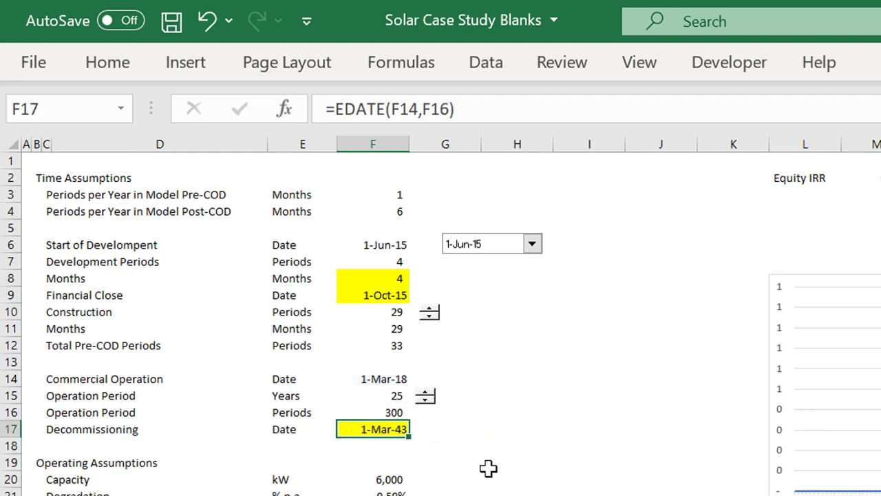
# - Review the time assumption cells in column F from Periods per Year down to the Decommissioning date
pyautogui.press('Down')
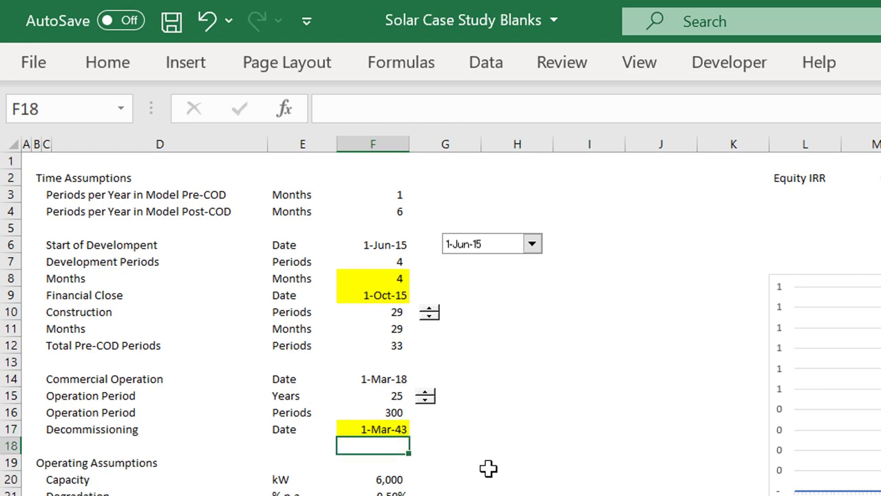
pyautogui.press('Up')
pyautogui.hotkey('ctrl', 'Up')
pyautogui.hotkey('ctrl', 'Up')
pyautogui.hotkey('ctrl', 'Up')
pyautogui.hotkey('ctrl', 'Up')
pyautogui.hotkey('ctrl', 'Up')
pyautogui.press('Down')
pyautogui.press('Down')
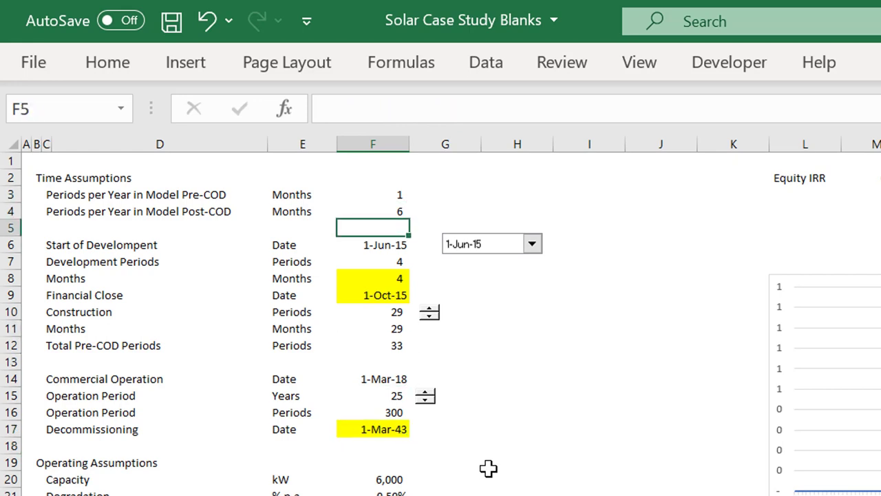
pyautogui.press('Down')
pyautogui.press('Down')
pyautogui.press('Up')
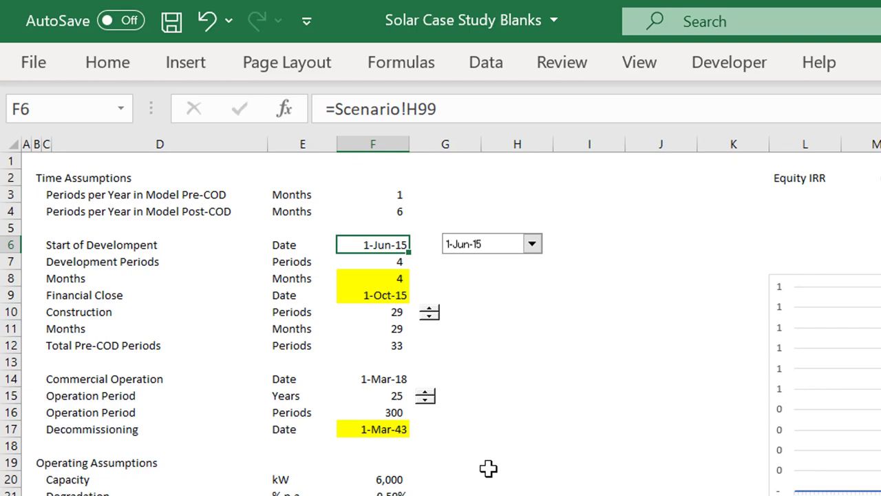
pyautogui.press('Down')
pyautogui.hotkey('ctrl', 'Down')
pyautogui.press('Down')
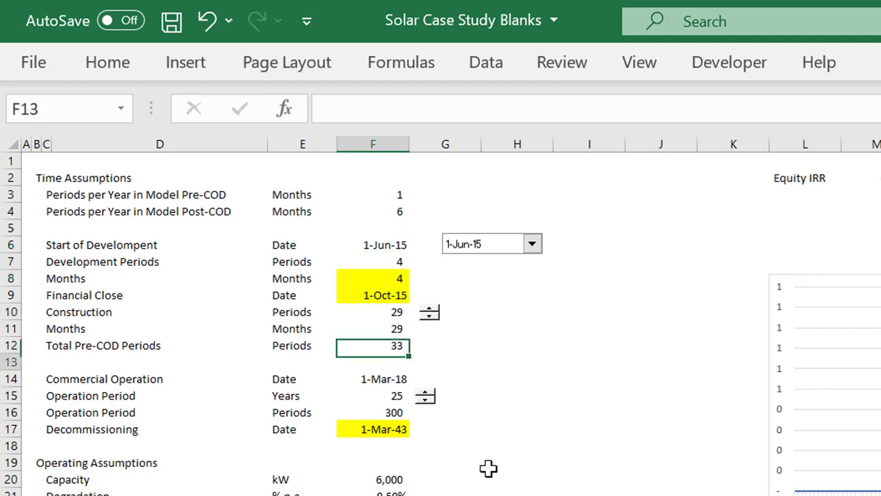
pyautogui.hotkey('ctrl', 'Down')
pyautogui.hotkey('ctrl', 'Down')
pyautogui.press('Down')
pyautogui.press('Down')
pyautogui.press('Up')
pyautogui.press('Up')
pyautogui.press('Down')
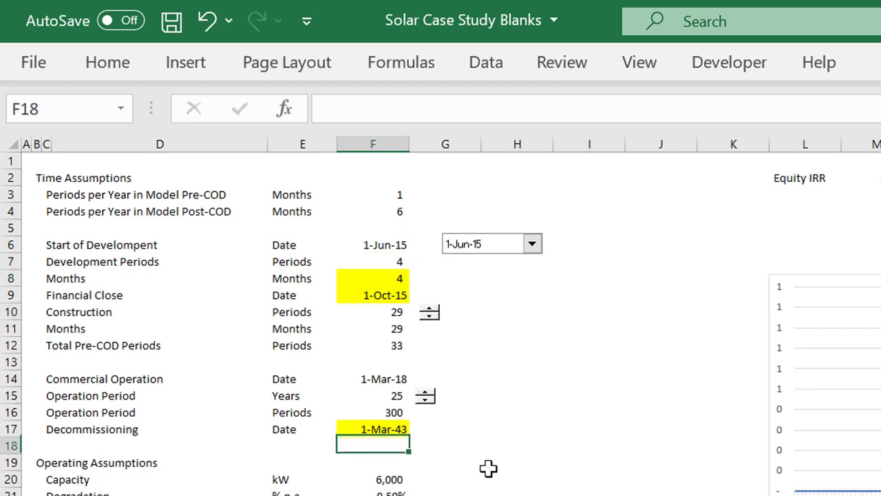
# - Examine the Capacity and Degradation inputs and the blank Gross kWh/kW cell under Operating Assumptions, F20 to F22
pyautogui.press('Down')
pyautogui.press('Down')
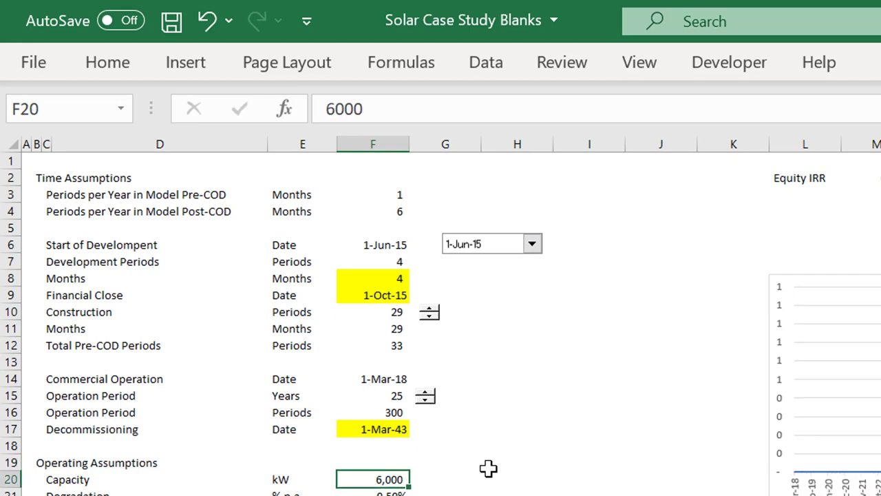
pyautogui.press('Down')
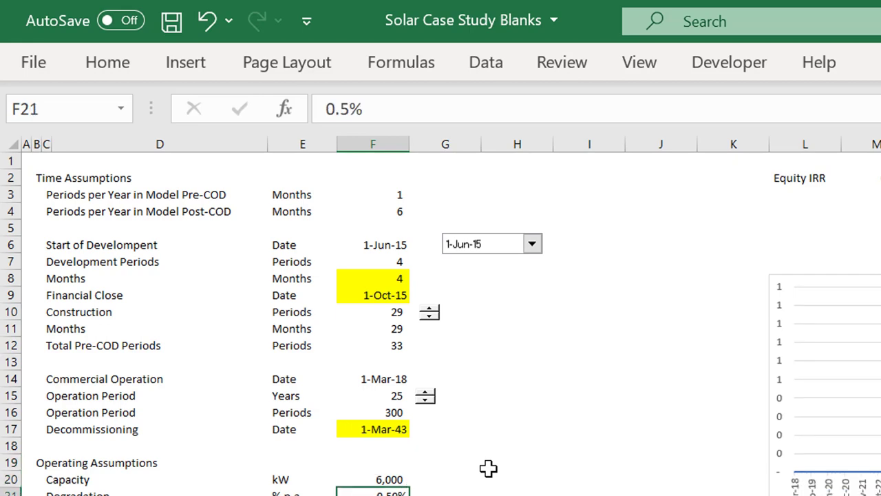
pyautogui.press('Down')
pyautogui.press('Up')
pyautogui.press('Up')
pyautogui.press('Up')
pyautogui.press('Down')
pyautogui.press('Down')
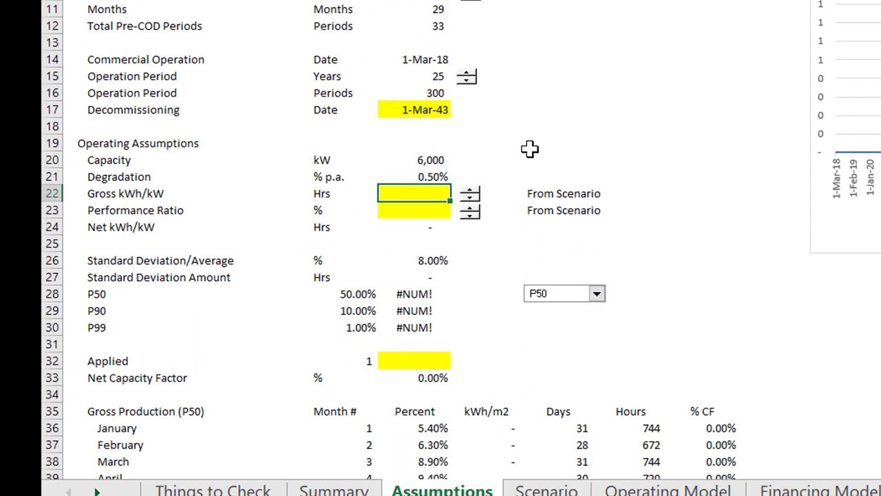
# - Link the Gross kWh/kW in F22 to the applied yield on the Scenario sheet with =Scenario!G16
pyautogui.hotkey('ctrl', 'pagedown')
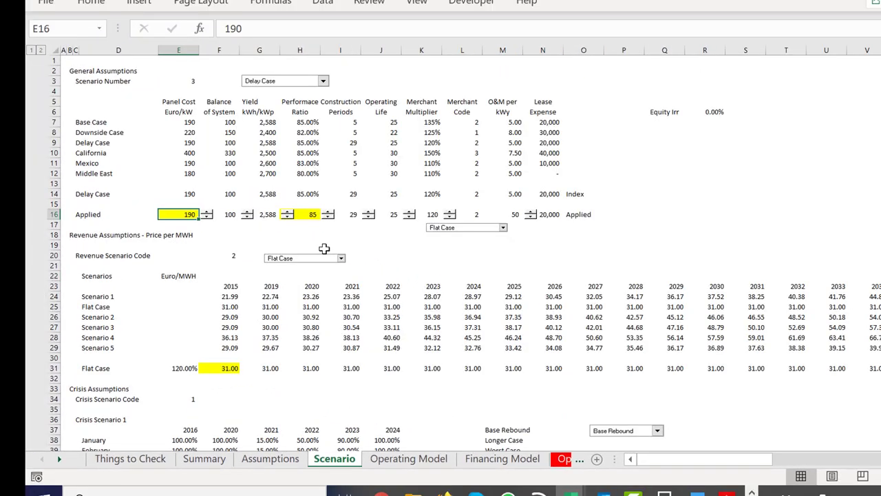
pyautogui.hotkey('ctrl', 'pageup')
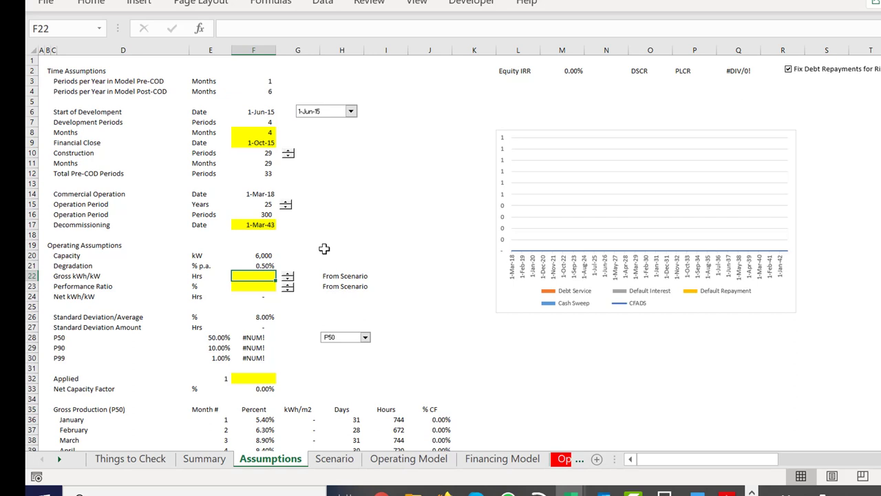
pyautogui.write('=')
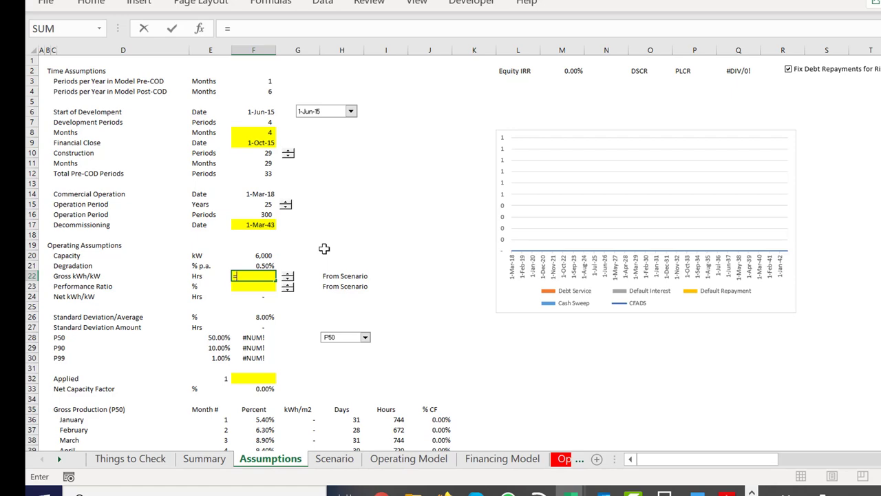
pyautogui.hotkey('ctrl', 'pagedown')
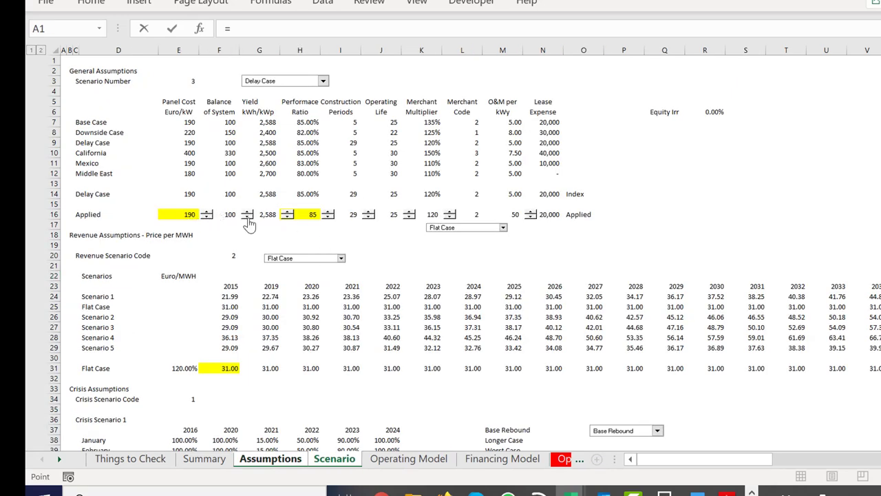
pyautogui.click(273, 214)
pyautogui.hotkey('ctrl', 'pageup')
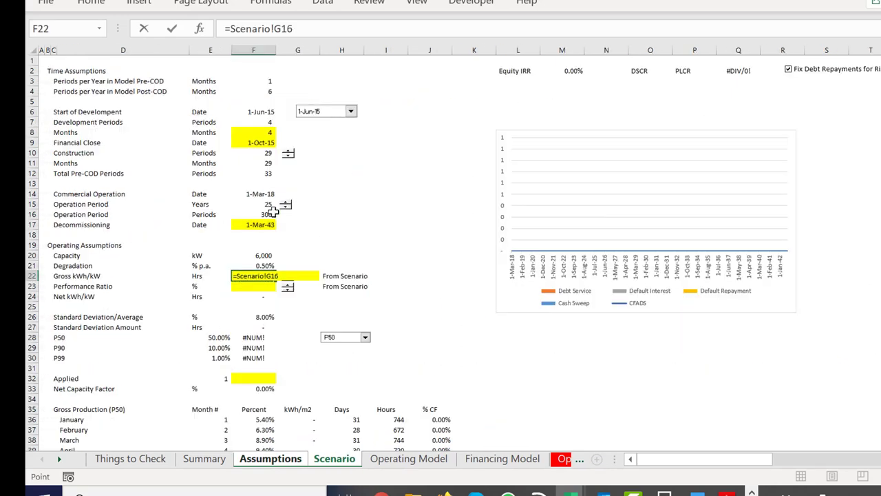
pyautogui.press('Return')
pyautogui.press('Up')
pyautogui.press('Right')
pyautogui.press('Right')
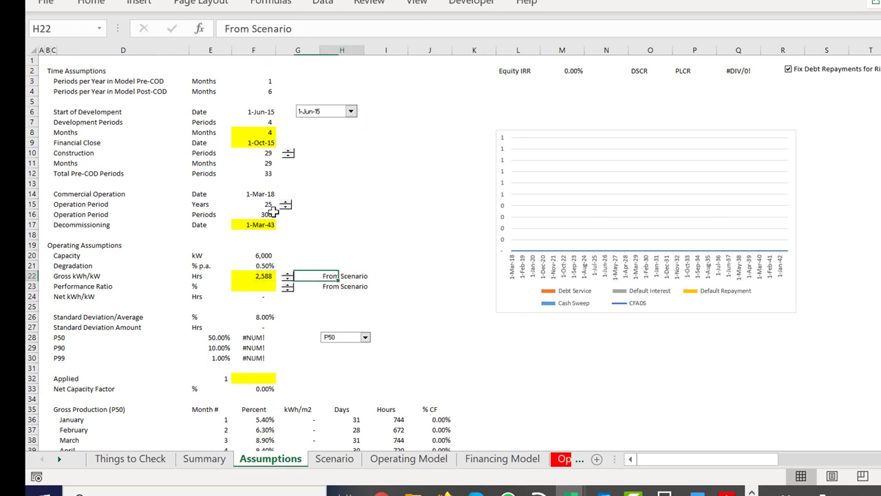
pyautogui.press('Left')
pyautogui.press('Left')
pyautogui.press('Left')
pyautogui.press('Right')
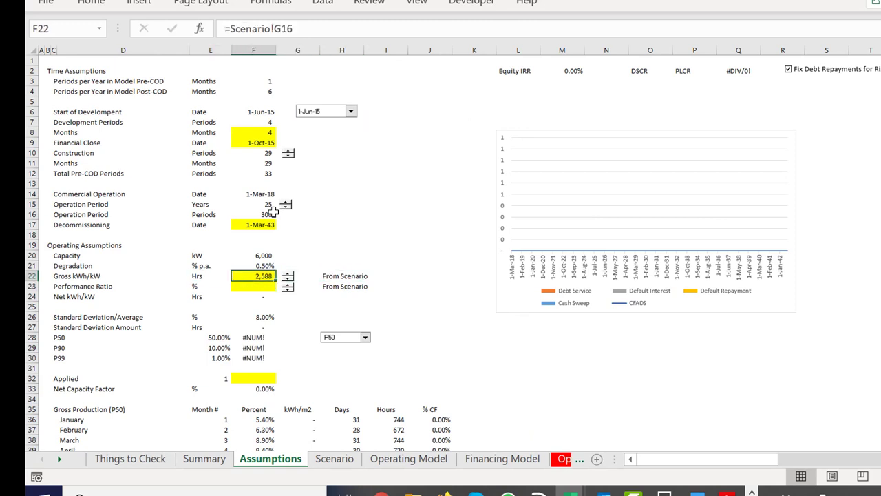
# - Calculate the Performance Ratio in F23 from the applied ratio on the Scenario sheet with =Scenario!H16/100
pyautogui.press('Down')
pyautogui.write('=')
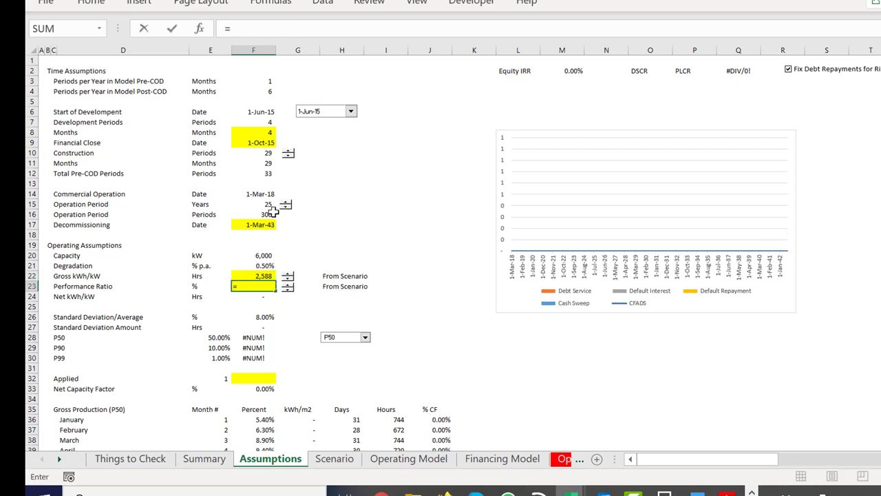
pyautogui.hotkey('ctrl', 'pagedown')
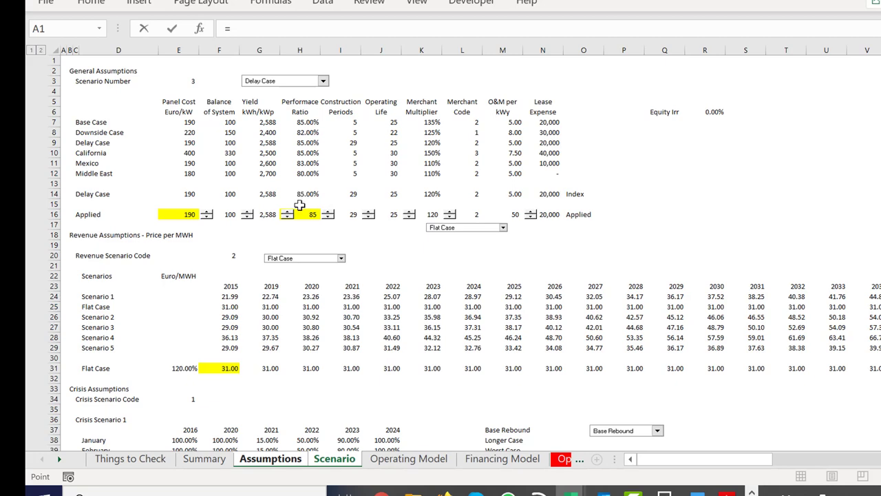
pyautogui.click(300, 214)
pyautogui.write('/')
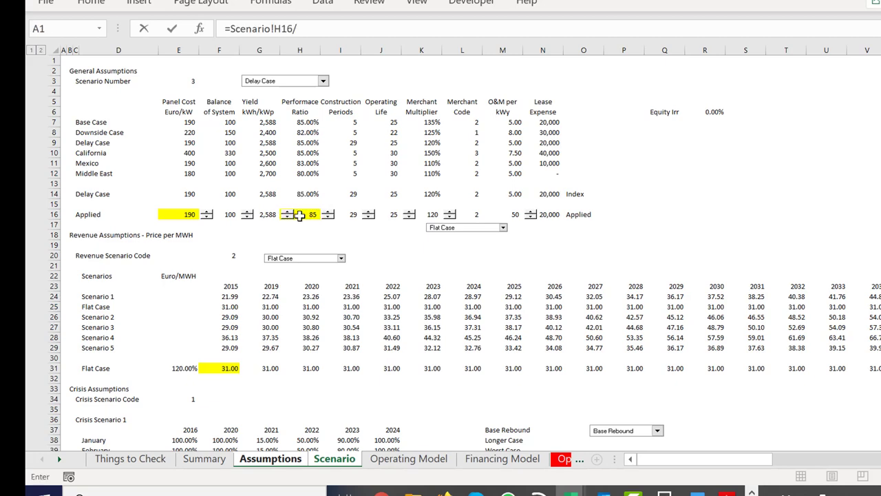
pyautogui.write('100')
pyautogui.press('Return')
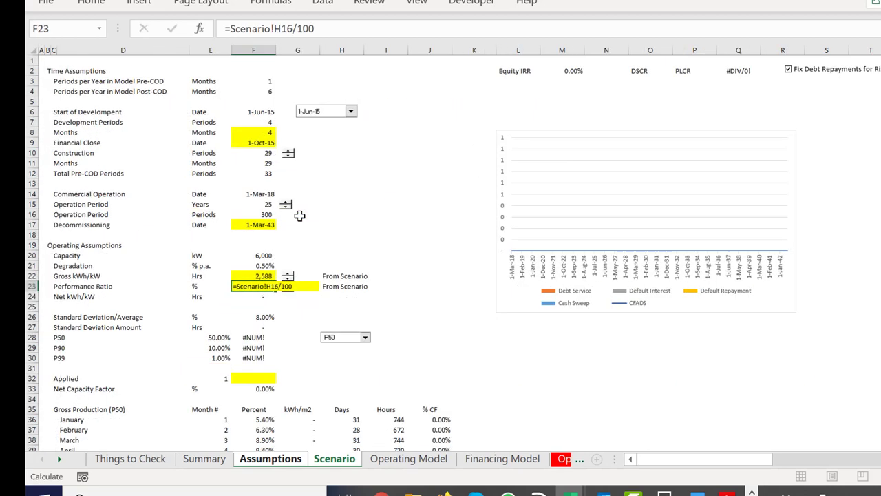
# - Inspect the Standard Deviation Amount formula in F27 and recalculate the workbook
pyautogui.press('Down')
pyautogui.press('Down')
pyautogui.press('Down')
pyautogui.press('Down')
pyautogui.press('Down')
pyautogui.press('Down')
pyautogui.press('Down')
pyautogui.press('Down')
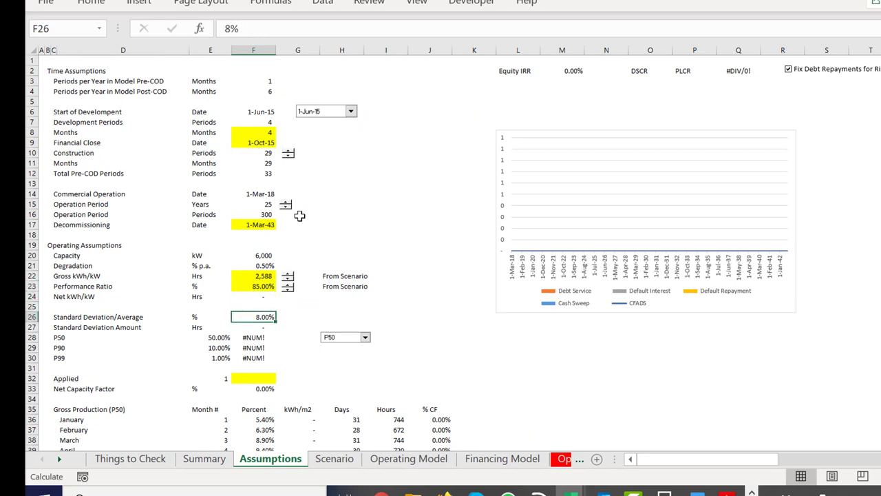
pyautogui.press('Down')
pyautogui.press('Down')
pyautogui.press('Up')
pyautogui.press('Up')
pyautogui.press('Up')
pyautogui.press('Up')
pyautogui.press('Up')
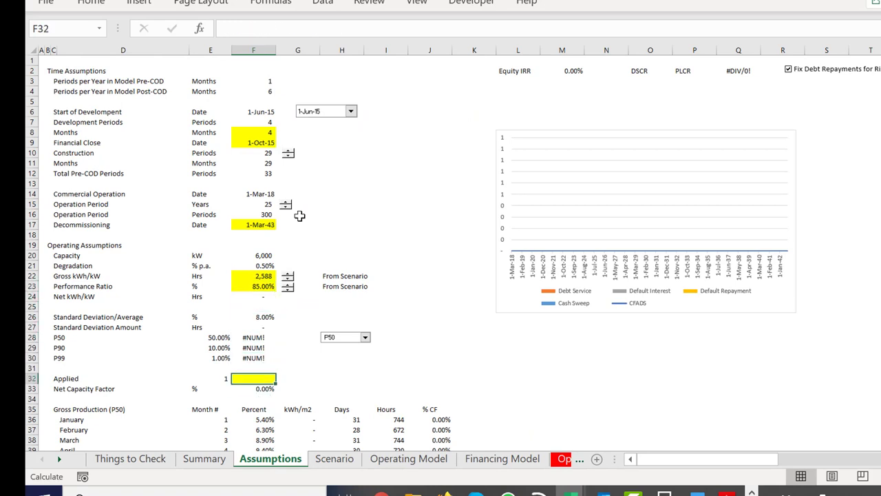
pyautogui.press('Up')
pyautogui.press('F2')
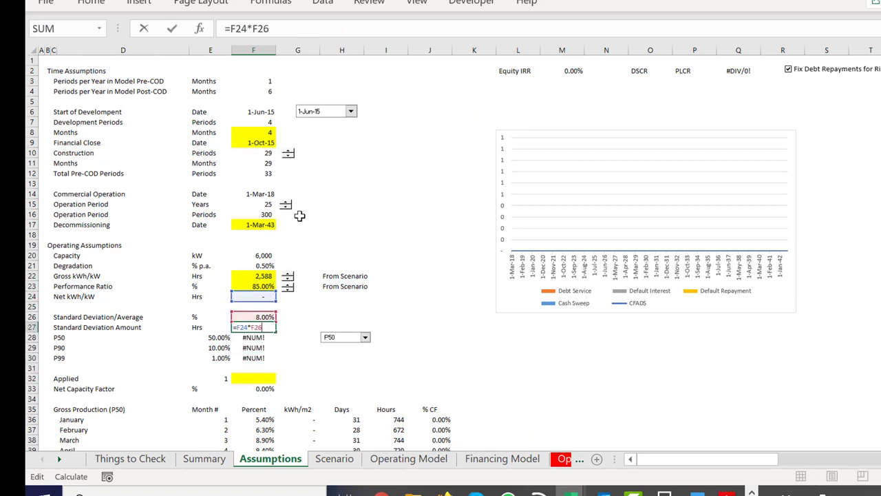
pyautogui.press('Return')
pyautogui.press('Up')
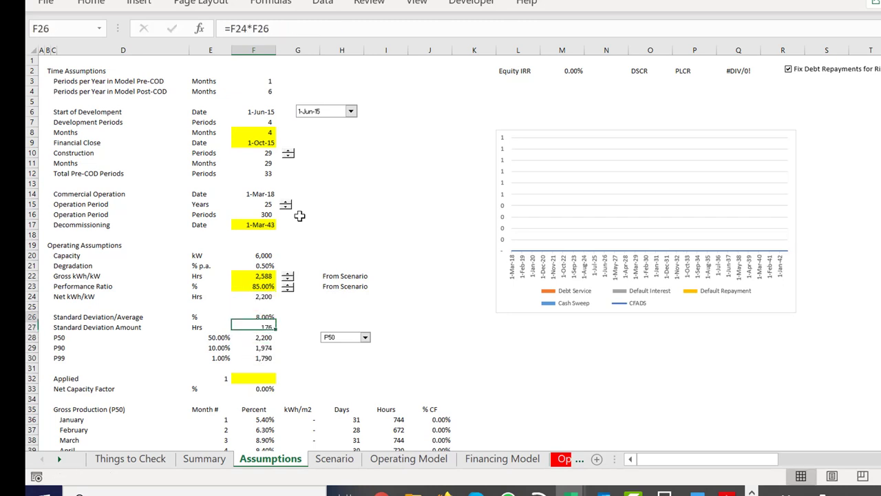
# - Examine the formulas for Net kWh/kW, the Standard Deviation Amount and the P50 and P90 yields in F24 to F29
pyautogui.press('Up')
pyautogui.press('Up')
pyautogui.press('Up')
pyautogui.press('Up')
pyautogui.press('Down')
pyautogui.press('Down')
pyautogui.press('Down')
pyautogui.press('Down')
pyautogui.press('Down')
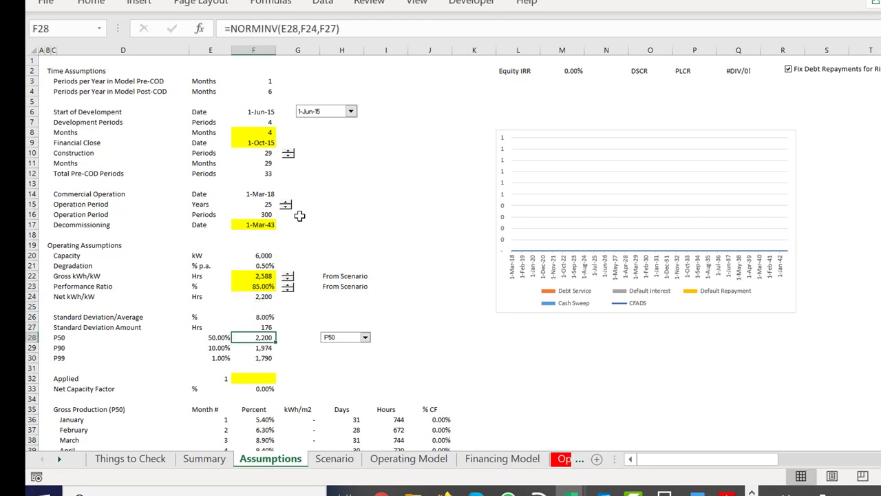
pyautogui.press('Down')
pyautogui.press('Down')
pyautogui.press('Down')
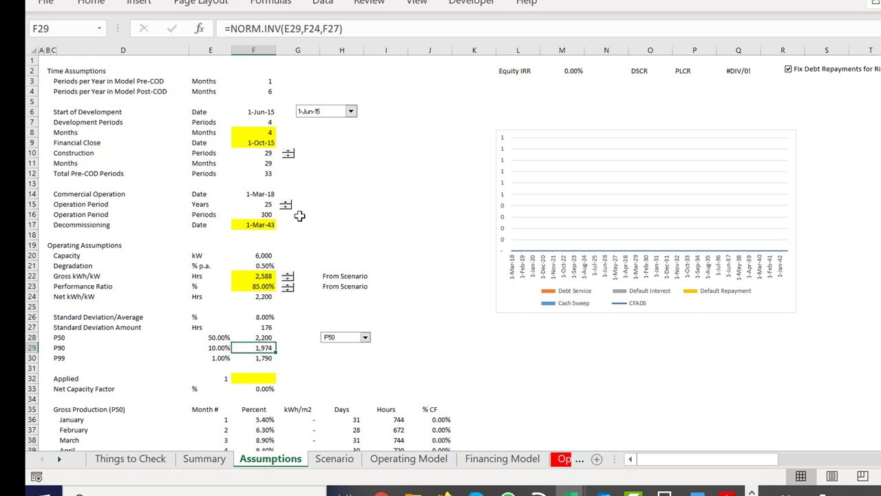
pyautogui.press('Up')
pyautogui.press('Up')
pyautogui.press('Up')
pyautogui.press('Up')
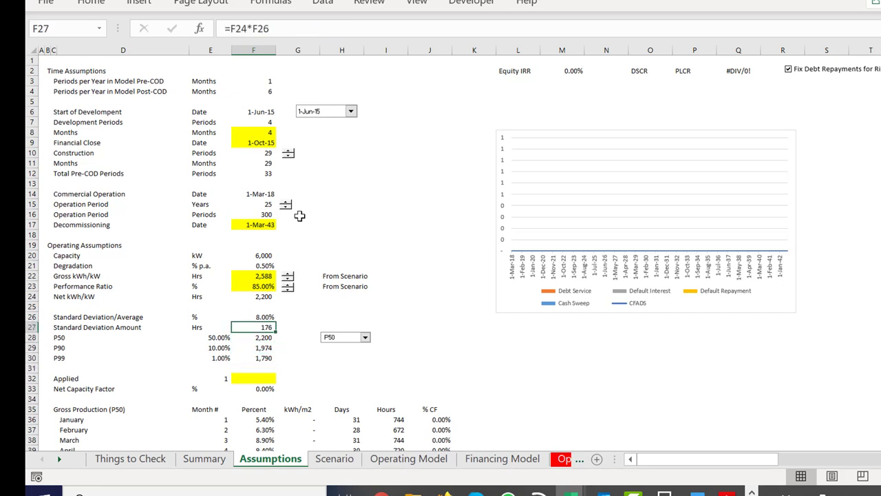
# - Review the P50, P90 and P99 yields in F28 to F30 that feed the blank Applied cell F32
pyautogui.press('Down')
pyautogui.press('Down')
pyautogui.press('Down')
pyautogui.press('Down')
pyautogui.press('Down')
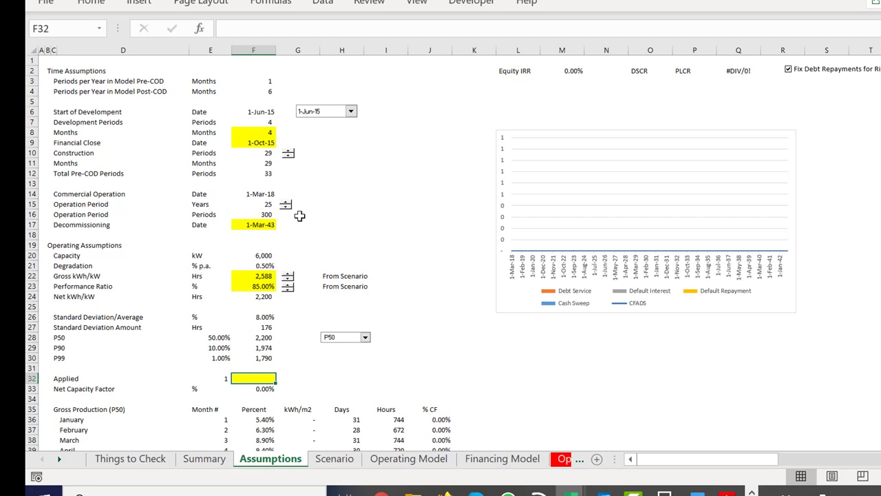
pyautogui.press('Up')
pyautogui.press('Up')
pyautogui.press('Up')
pyautogui.press('Up')
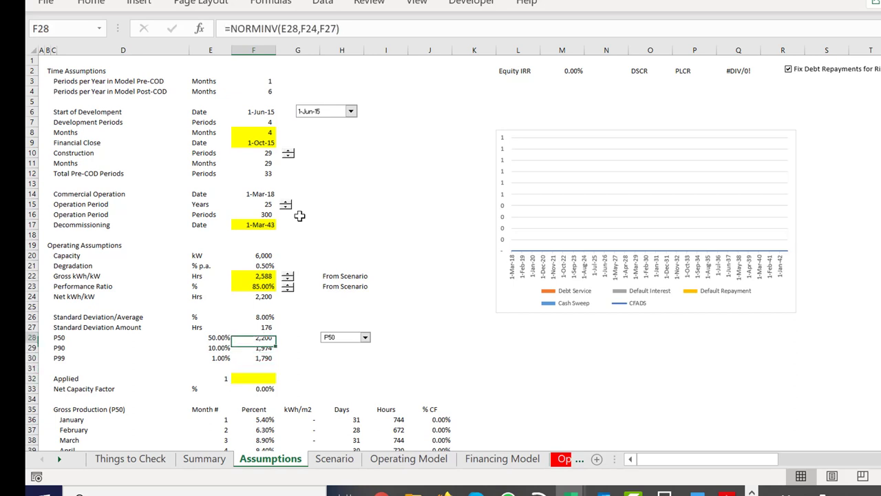
pyautogui.press('Down')
pyautogui.press('Down')
pyautogui.press('Down')
pyautogui.press('Down')
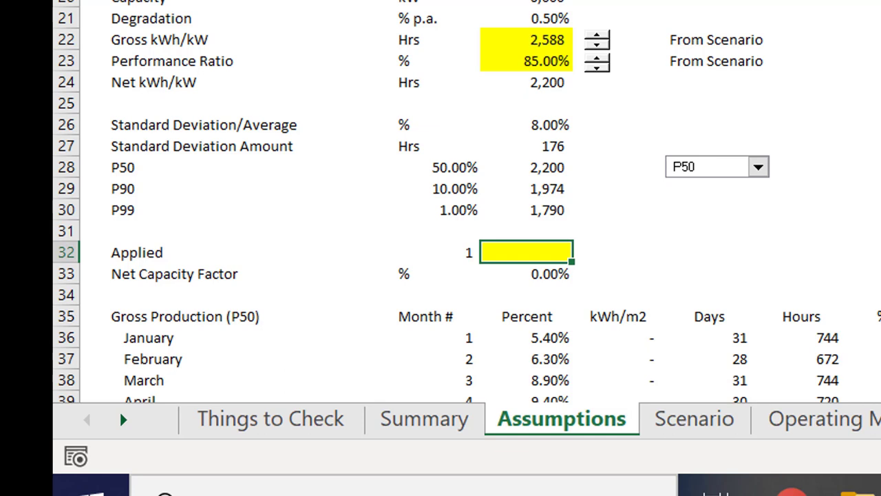
# - Calculate the Applied yield in F32 by picking from the P50, P90 and P99 values with =INDEX(F28:F30,$E$32)
pyautogui.write('=i')
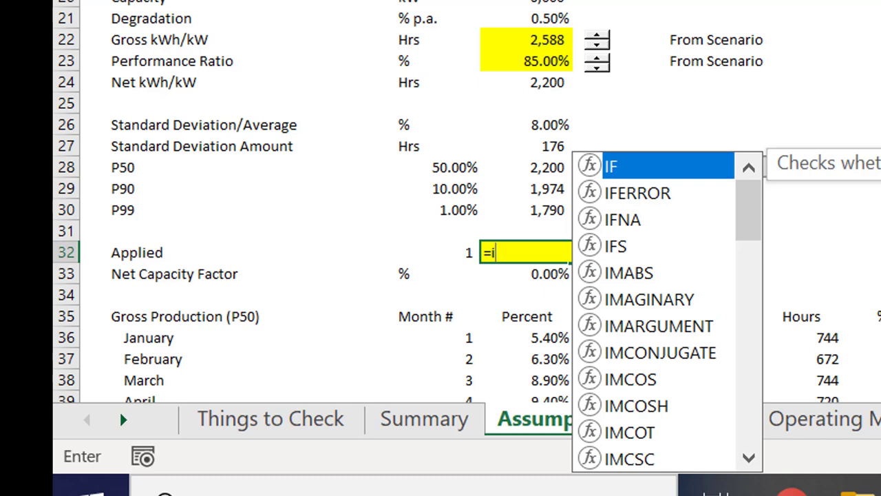
pyautogui.write('n')
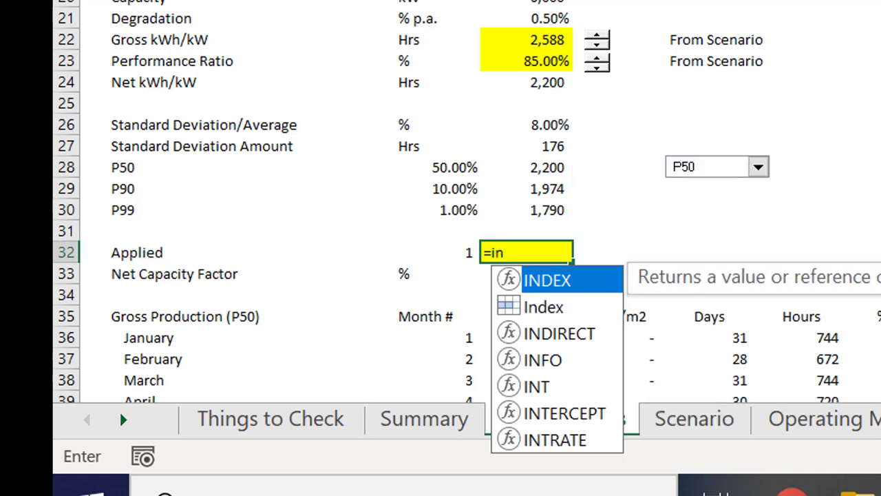
pyautogui.press('Tab')
pyautogui.press('Left')
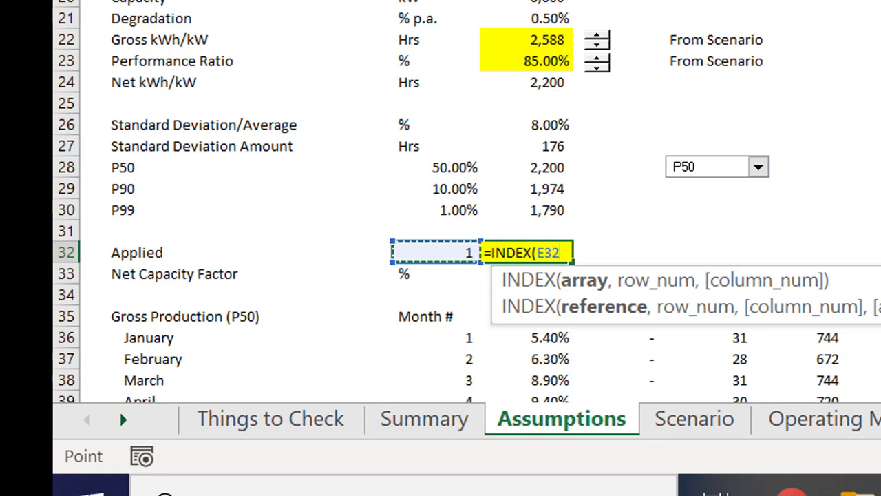
pyautogui.press('Up')
pyautogui.press('Up')
pyautogui.press('Up')
pyautogui.press('Up')
pyautogui.press('Right')
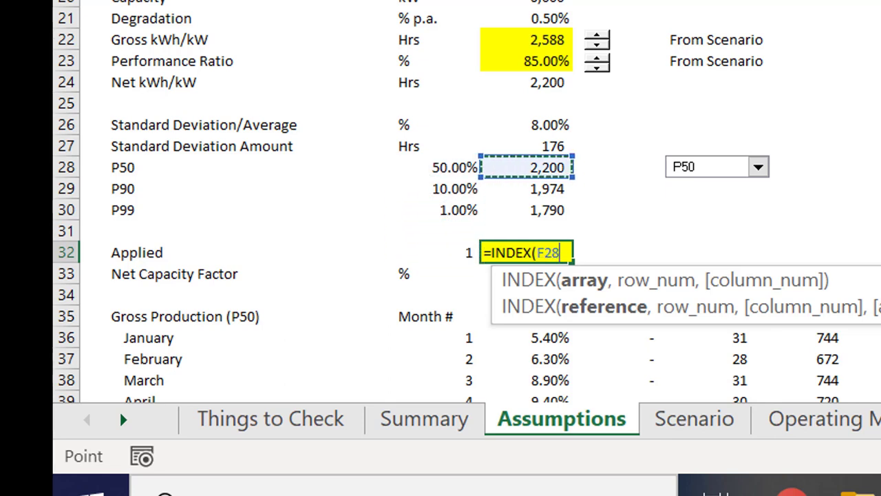
pyautogui.hotkey('shift', 'Down')
pyautogui.hotkey('shift', 'Down')
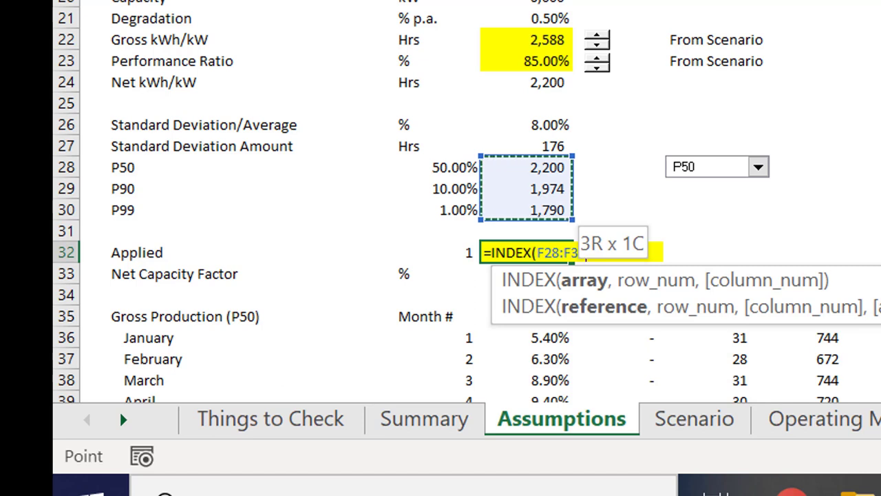
pyautogui.write(',')
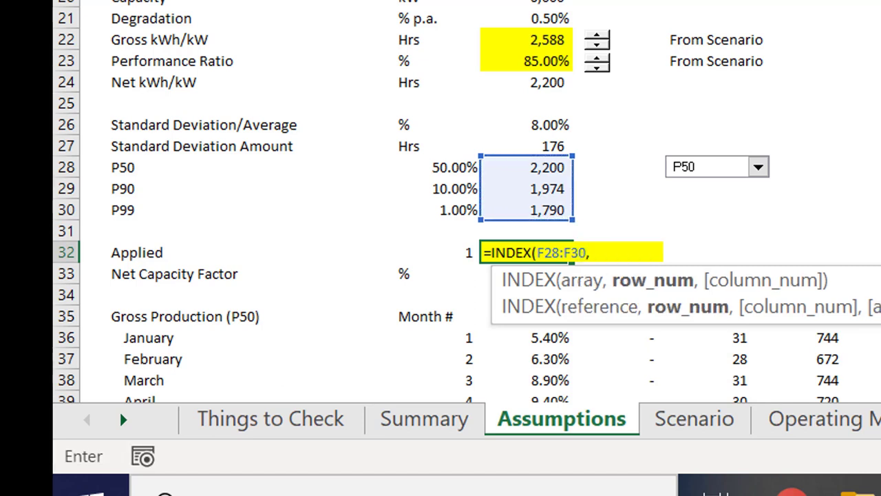
pyautogui.press('Left')
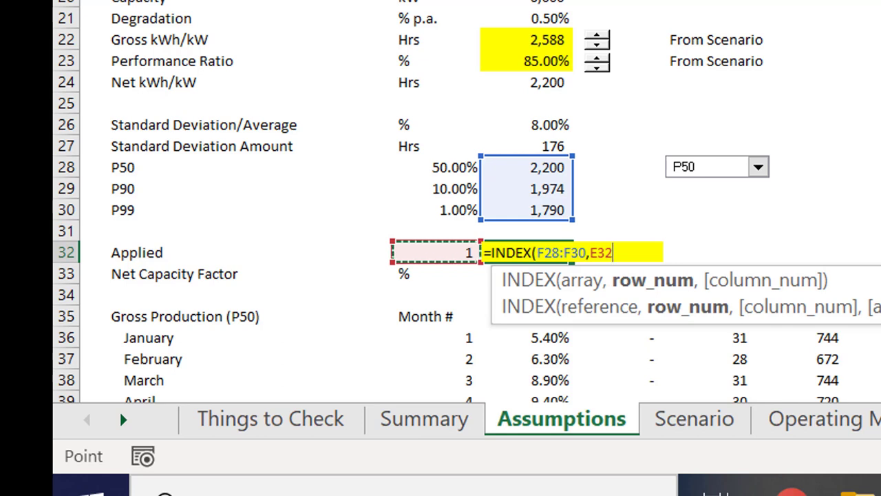
pyautogui.press('F4')
pyautogui.press('Return')
pyautogui.press('Return')
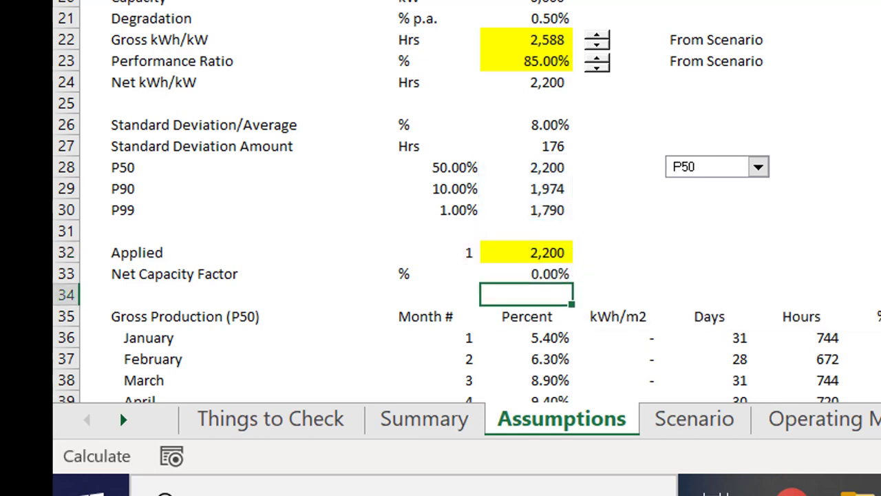
# - Inspect the formulas behind the P99, P90 and P50 yields in F30, F29 and F28
pyautogui.press('Up')
pyautogui.press('Up')
pyautogui.press('Up')
pyautogui.press('Up')
pyautogui.press('F2')
pyautogui.press('Escape')
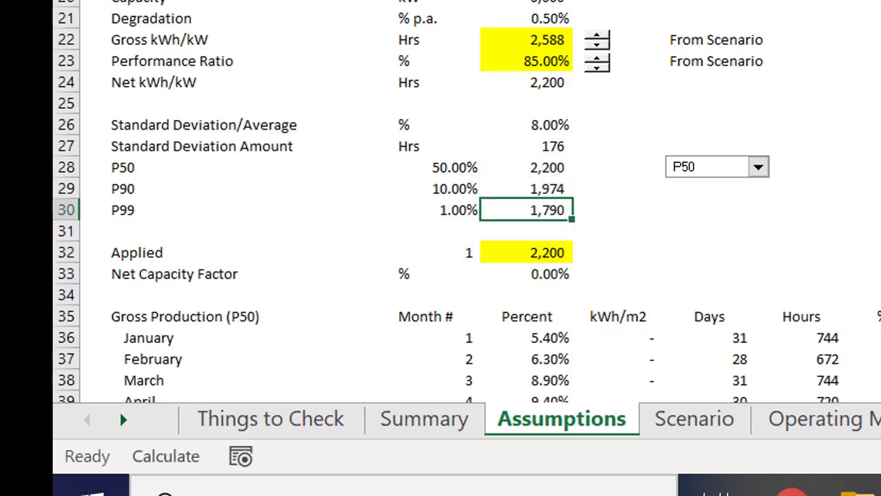
pyautogui.press('Up')
pyautogui.press('F2')
pyautogui.press('Escape')
pyautogui.press('Up')
pyautogui.press('F2')
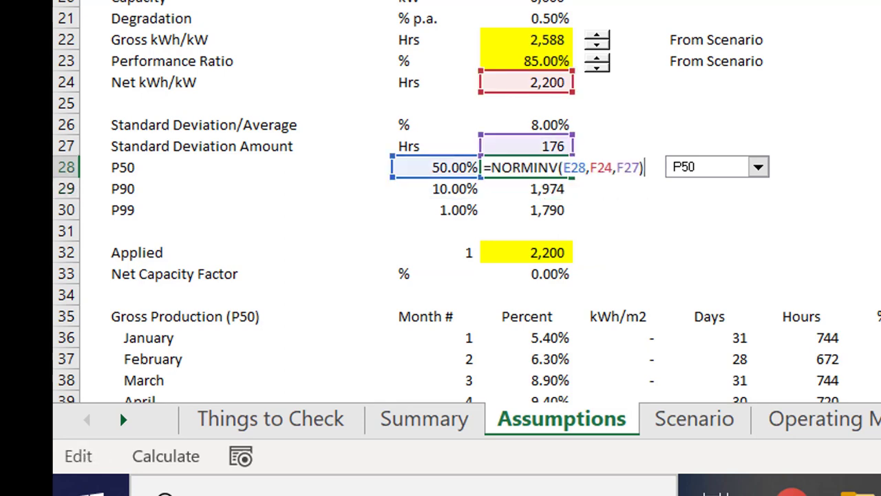
pyautogui.press('Return')
pyautogui.press('Down')
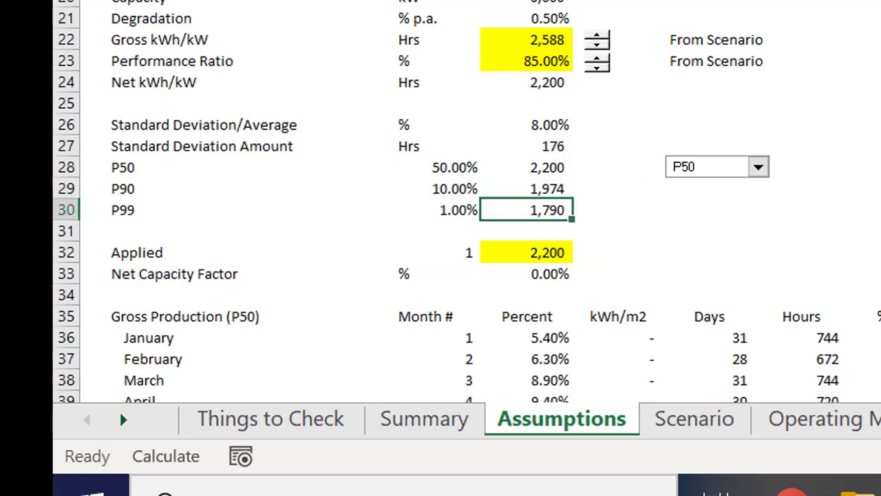
pyautogui.press('Down')
pyautogui.press('Down')
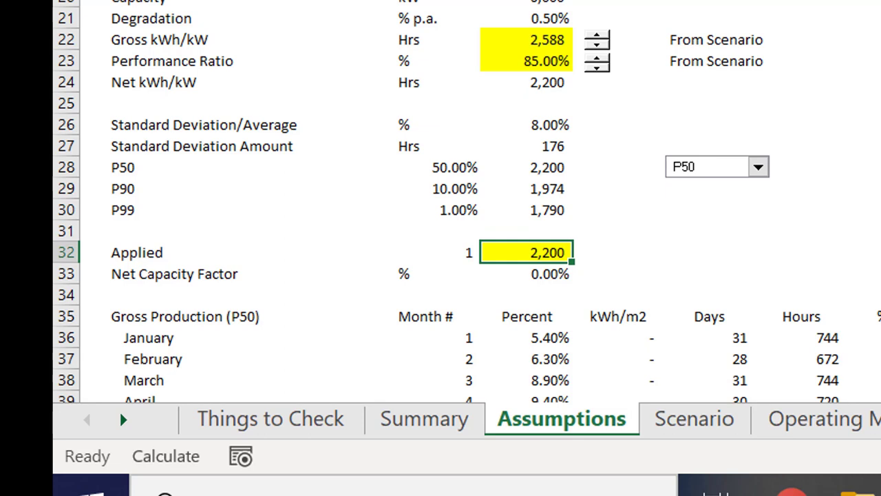
# - Test the yield case selector by switching it to P90 and back to P50
pyautogui.click(726, 171)
pyautogui.press('Down')
pyautogui.press('Return')
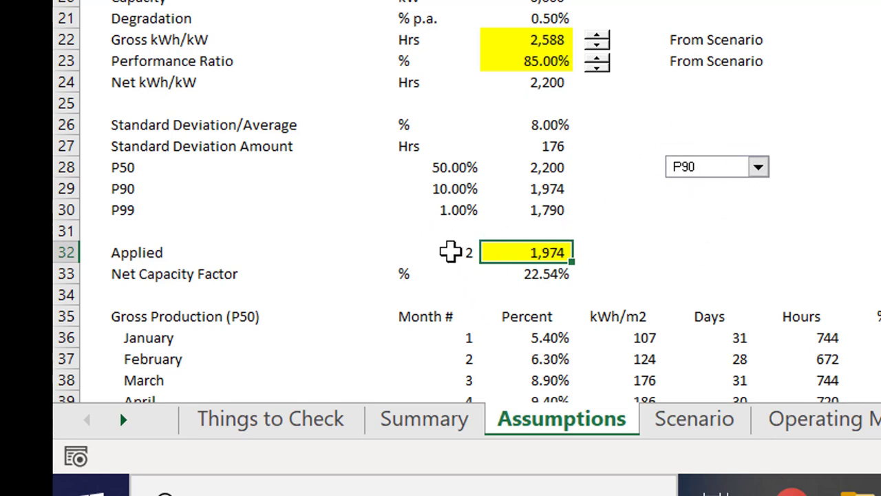
pyautogui.click(728, 173)
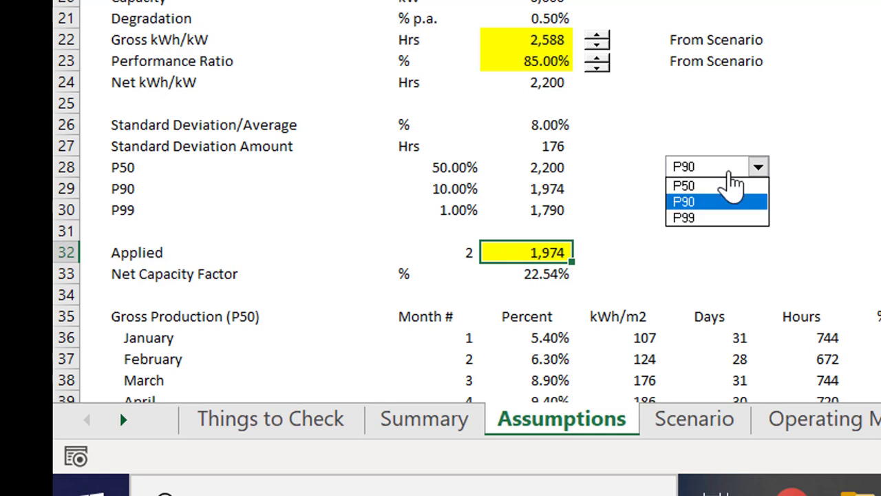
pyautogui.click(728, 182)
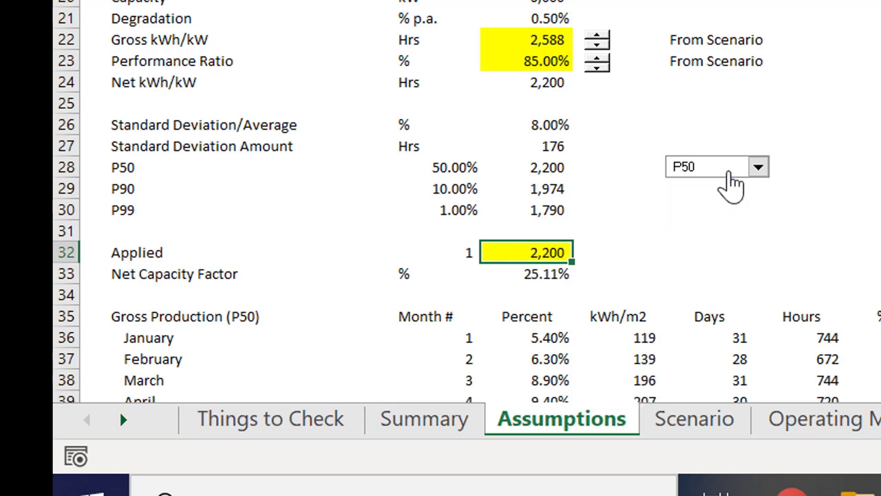
pyautogui.click(742, 210)
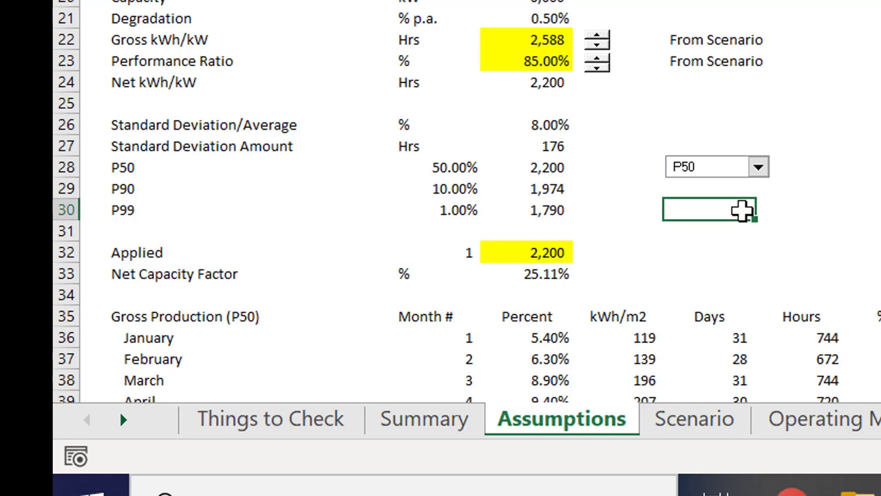
# - Review the monthly Gross Production table and the Net Capacity Factor in F33
pyautogui.press('Down')
pyautogui.press('Down')
pyautogui.press('Down')
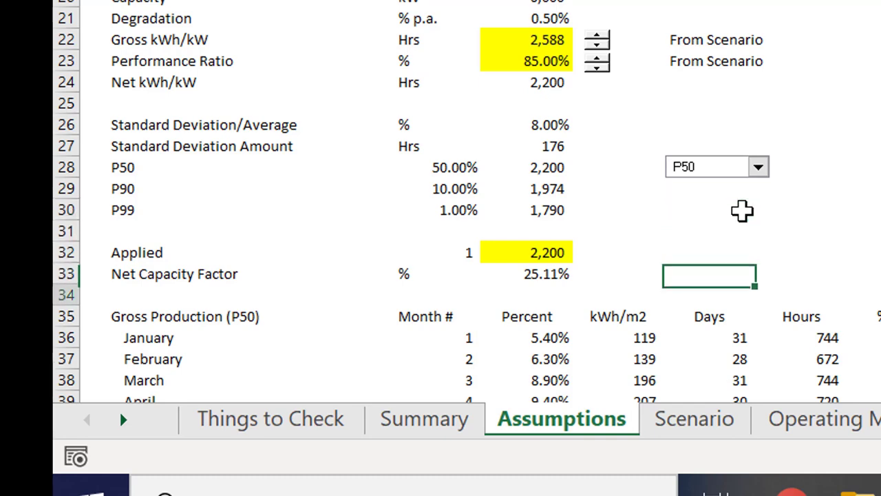
pyautogui.press('Down')
pyautogui.press('Down')
pyautogui.press('Down')
pyautogui.press('Down')
pyautogui.press('Down')
pyautogui.press('Down')
pyautogui.press('Down')
pyautogui.press('Down')
pyautogui.press('Down')
pyautogui.press('Down')
pyautogui.press('Down')
pyautogui.press('Down')
pyautogui.press('Down')
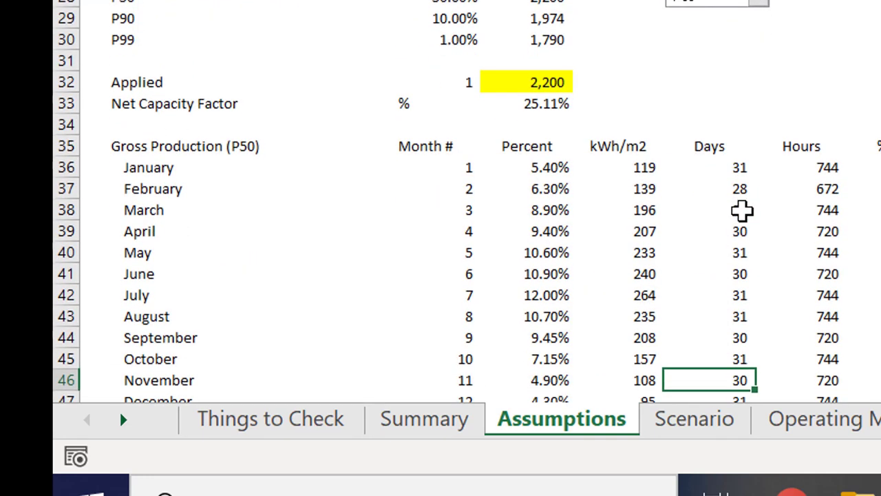
pyautogui.press('Up')
pyautogui.press('Up')
pyautogui.press('Up')
pyautogui.press('Up')
pyautogui.press('Up')
pyautogui.press('Up')
pyautogui.press('Up')
pyautogui.press('Up')
pyautogui.press('Up')
pyautogui.press('Up')
pyautogui.press('Up')
pyautogui.press('Up')
pyautogui.press('Up')
pyautogui.press('Left')
pyautogui.press('Left')
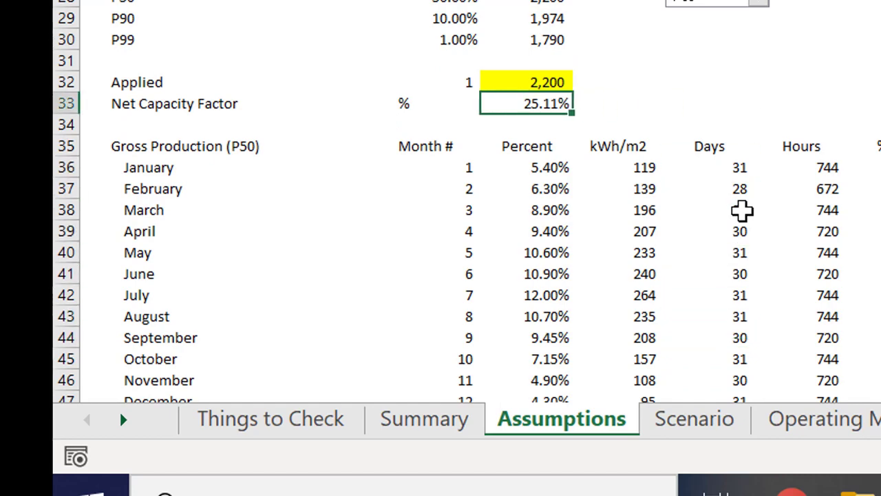
# - Look over the sheet from the P50 yield through the monthly production rows to the Site Work cost in row 57
pyautogui.press('Up')
pyautogui.press('Up')
pyautogui.press('Up')
pyautogui.press('Up')
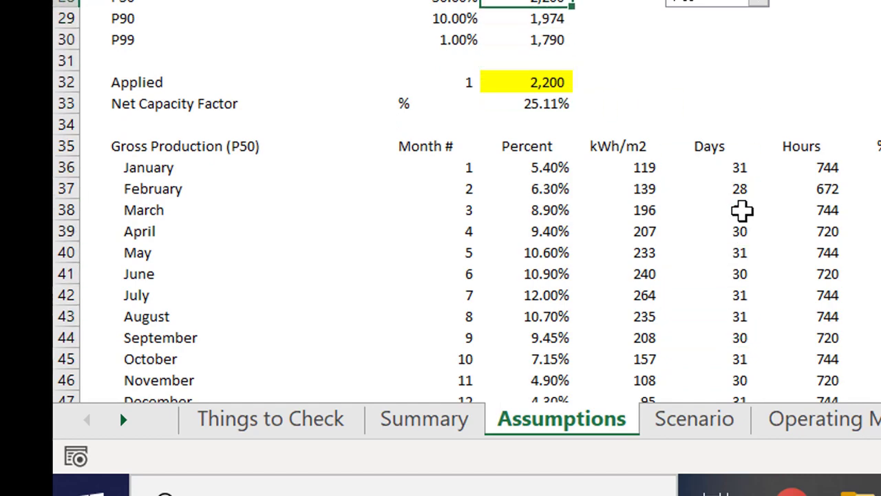
pyautogui.press('Down')
pyautogui.press('Down')
pyautogui.press('Down')
pyautogui.press('Down')
pyautogui.press('Down')
pyautogui.press('Down')
pyautogui.press('Down')
pyautogui.press('Down')
pyautogui.press('Down')
pyautogui.press('Down')
pyautogui.press('Down')
pyautogui.press('Down')
pyautogui.press('Down')
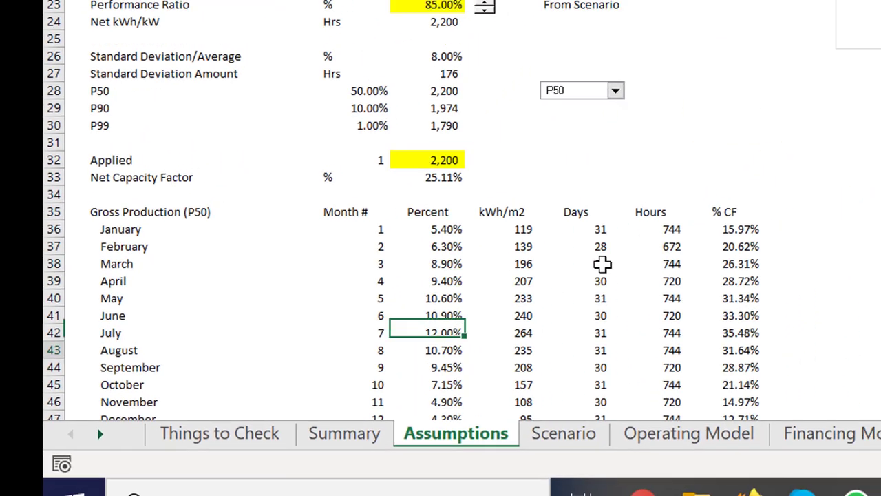
pyautogui.press('Down')
pyautogui.press('Down')
pyautogui.press('Down')
pyautogui.press('Down')
pyautogui.press('Down')
pyautogui.press('Down')
pyautogui.press('Down')
pyautogui.press('Down')
pyautogui.press('Down')
pyautogui.press('Down')
pyautogui.press('Down')
pyautogui.press('Down')
pyautogui.press('Down')
pyautogui.press('Down')
pyautogui.press('Down')
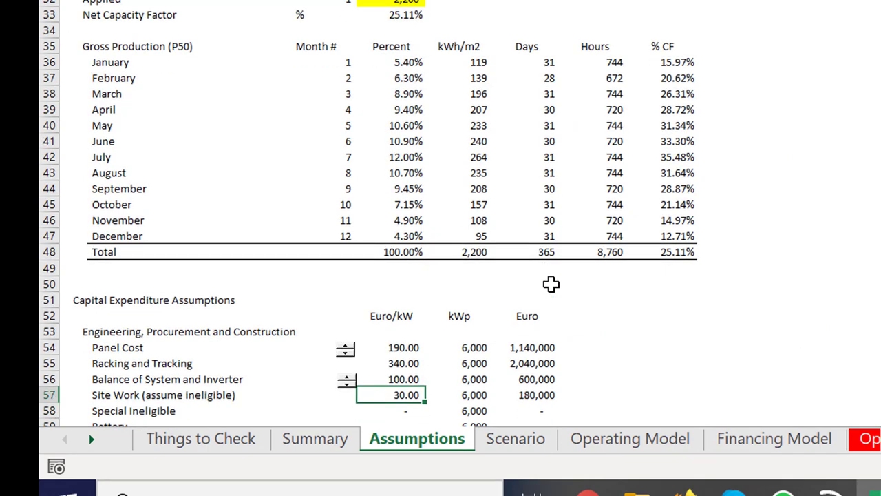
# - Examine January's production percentage in F36 and its neighbouring month number and days values
pyautogui.press('Up')
pyautogui.press('Up')
pyautogui.press('Up')
pyautogui.press('Up')
pyautogui.press('Up')
pyautogui.press('Up')
pyautogui.press('Up')
pyautogui.press('Up')
pyautogui.press('Up')
pyautogui.press('Up')
pyautogui.press('Up')
pyautogui.press('Up')
pyautogui.press('Up')
pyautogui.press('Up')
pyautogui.press('Up')
pyautogui.press('Up')
pyautogui.press('Up')
pyautogui.press('Up')
pyautogui.press('Up')
pyautogui.press('Up')
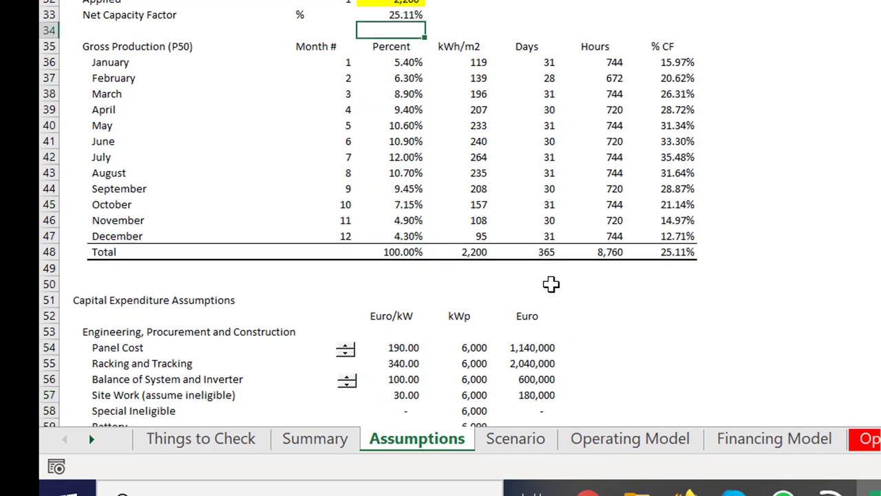
pyautogui.press('Down')
pyautogui.press('Down')
pyautogui.press('F2')
pyautogui.press('Escape')
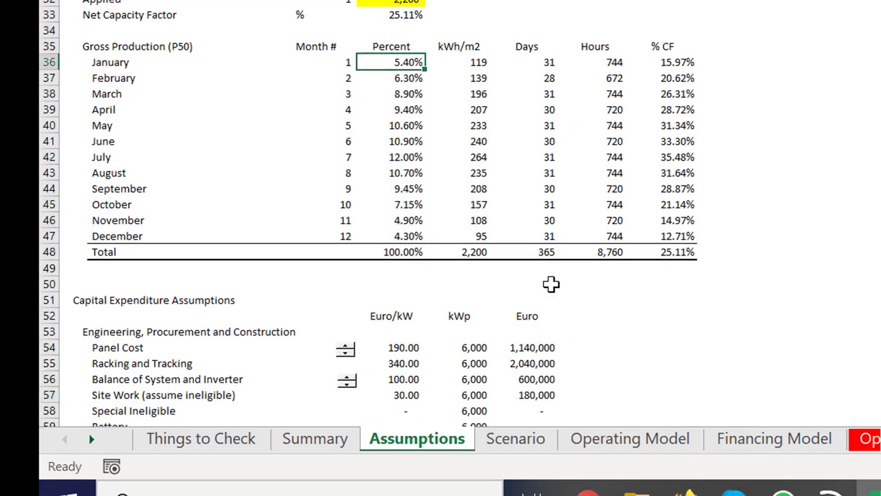
pyautogui.press('Left')
pyautogui.press('Right')
pyautogui.press('Right')
pyautogui.press('Right')
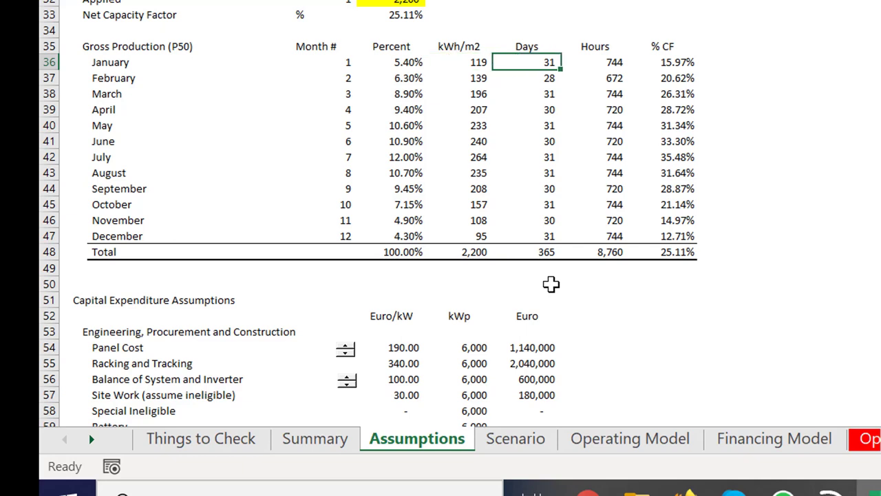
# - Inspect the kWh/m2 formulas for January to March in G36 to G38
pyautogui.press('Left')
pyautogui.press('F2')
pyautogui.press('Return')
pyautogui.press('F2')
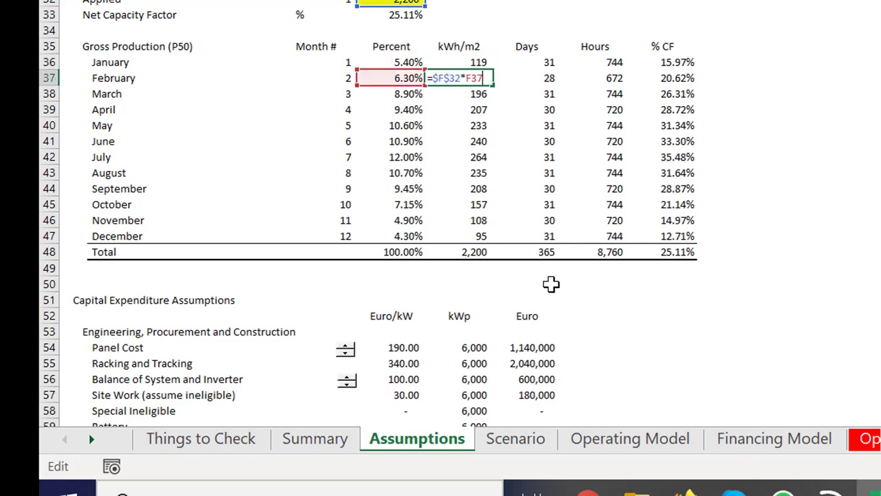
pyautogui.press('Return')
pyautogui.press('F2')
pyautogui.press('Escape')
pyautogui.press('Down')
pyautogui.press('Left')
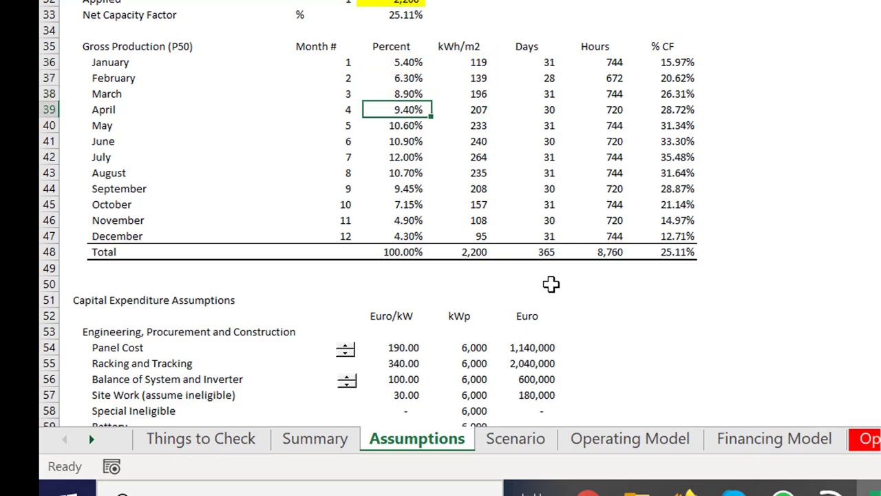
# - Look over the Assumptions sheet from April's production percentage down through the Engineering, Procurement and Construction costs
pyautogui.press('Right')
pyautogui.press('Left')
pyautogui.press('Down')
pyautogui.press('Down')
pyautogui.press('Down')
pyautogui.press('Down')
pyautogui.press('Down')
pyautogui.press('Down')
pyautogui.press('Down')
pyautogui.press('Down')
pyautogui.press('Down')
pyautogui.press('Down')
pyautogui.press('Down')
pyautogui.press('Down')
pyautogui.press('Down')
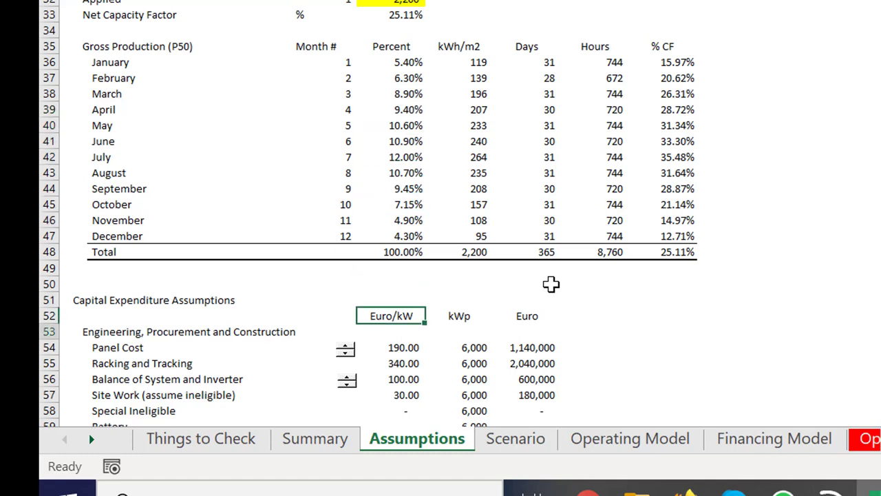
pyautogui.press('Down')
pyautogui.press('Down')
pyautogui.press('Down')
pyautogui.press('Down')
pyautogui.press('Down')
pyautogui.press('Down')
pyautogui.press('Down')
pyautogui.press('Down')
pyautogui.press('Down')
pyautogui.press('Down')
pyautogui.press('Down')
# - Review the yield assumptions around P50 in F28 and the Development Costs in rows 63 to 68
pyautogui.press('Up')
pyautogui.press('Up')
pyautogui.press('Up')
pyautogui.press('Up')
pyautogui.press('Up')
pyautogui.press('Up')
pyautogui.press('Up')
pyautogui.press('Up')
pyautogui.press('Up')
pyautogui.press('Up')
pyautogui.press('Up')
pyautogui.press('Up')
pyautogui.press('Up')
pyautogui.press('Up')
pyautogui.press('Up')
pyautogui.press('Up')
pyautogui.press('Up')
pyautogui.press('Up')
pyautogui.press('Up')
pyautogui.press('Up')
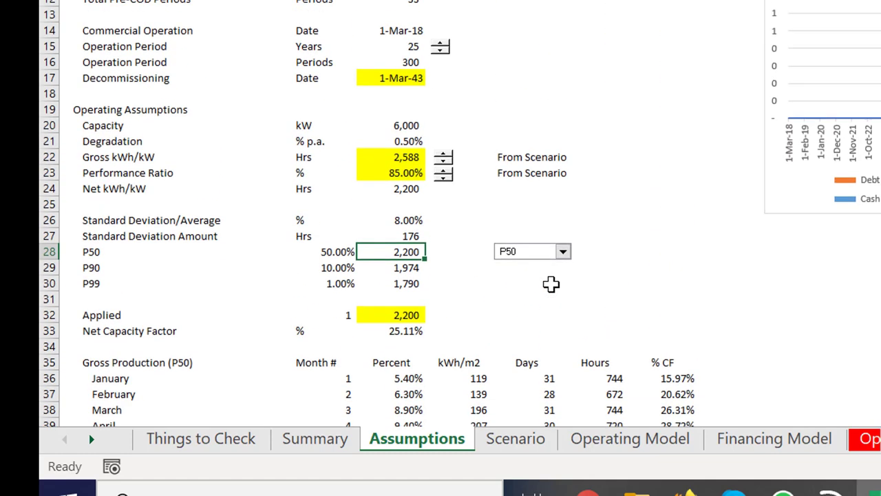
pyautogui.press('pagedown')
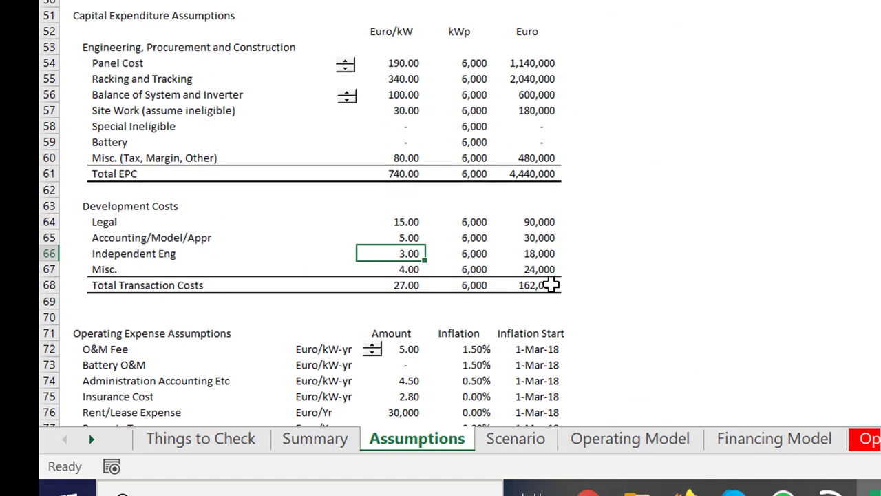
# - Switch to the Solar Case Study with Colours workbook and look over its Summary sheet
pyautogui.click(783, 493)
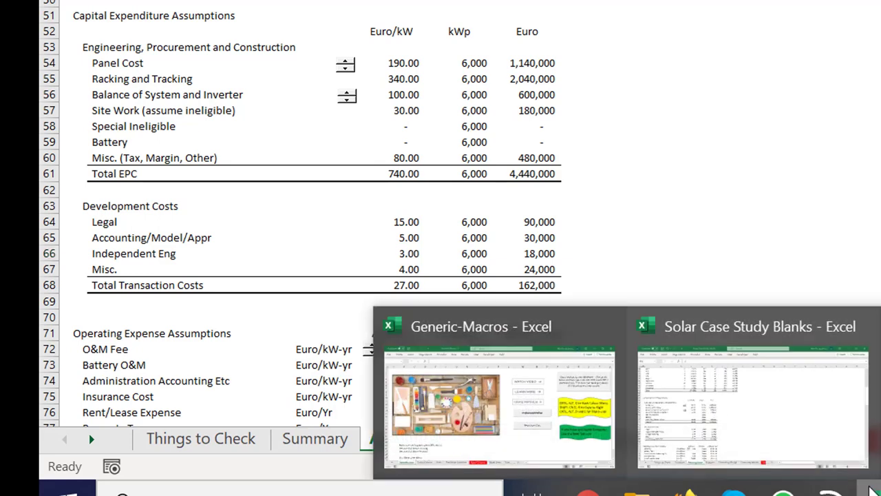
pyautogui.moveTo(782, 490)
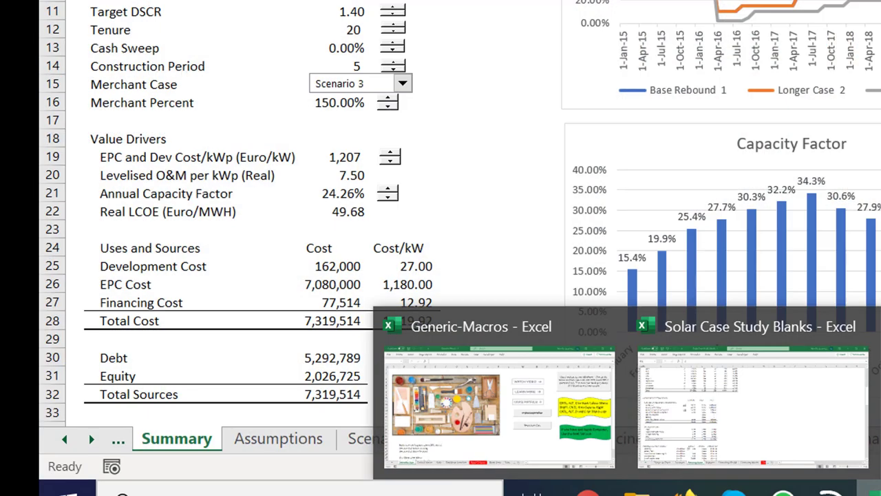
pyautogui.click(753, 413)
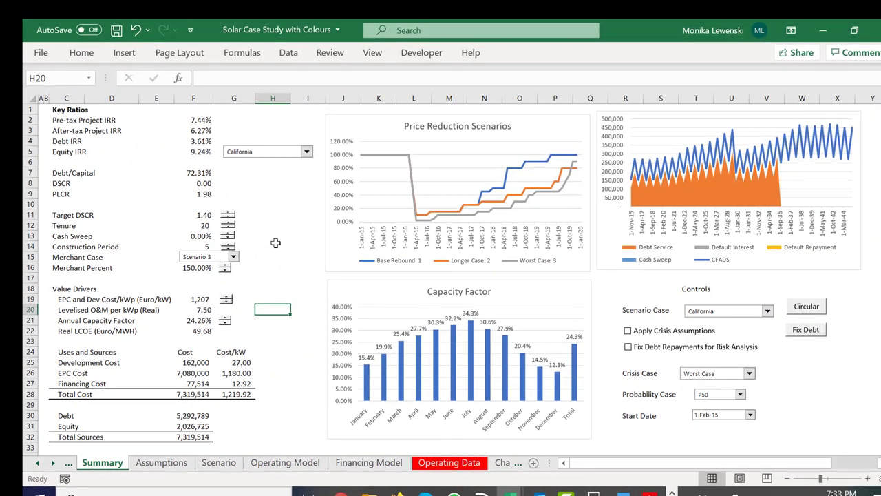
pyautogui.click(475, 60)
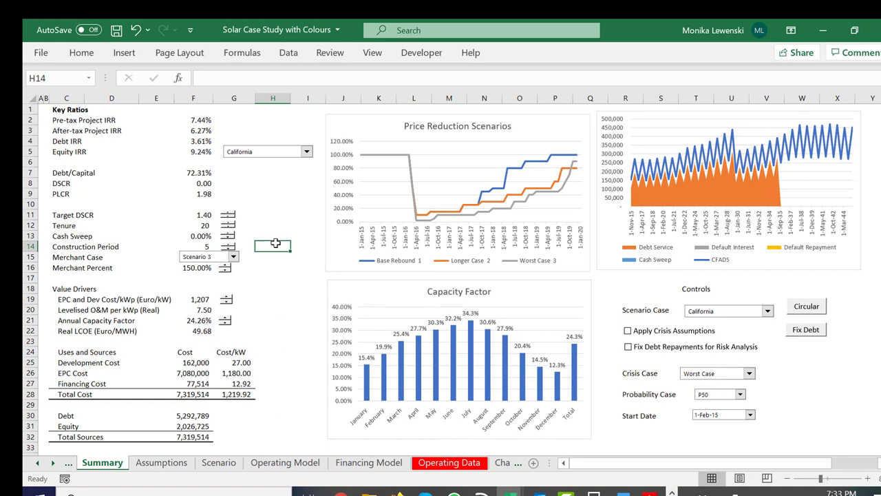
pyautogui.click(251, 194)
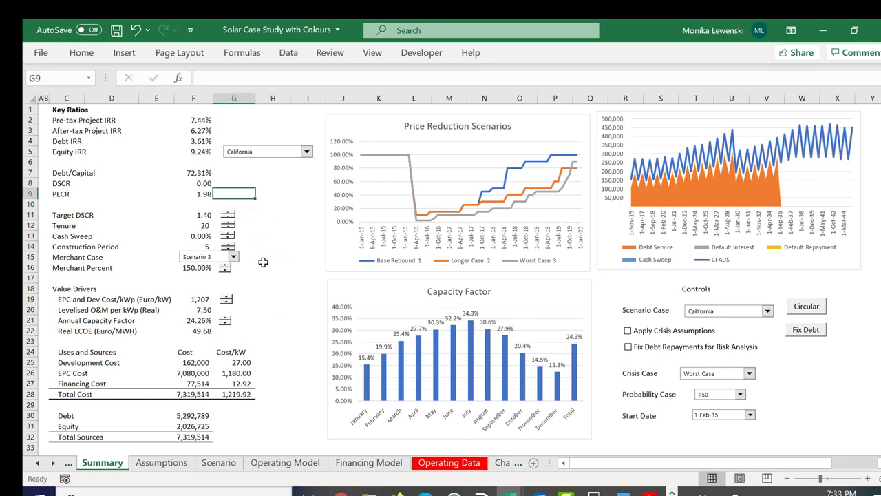
# - Set the Start Date in the Summary sheet's controls to 1-May-15
pyautogui.click(749, 415)
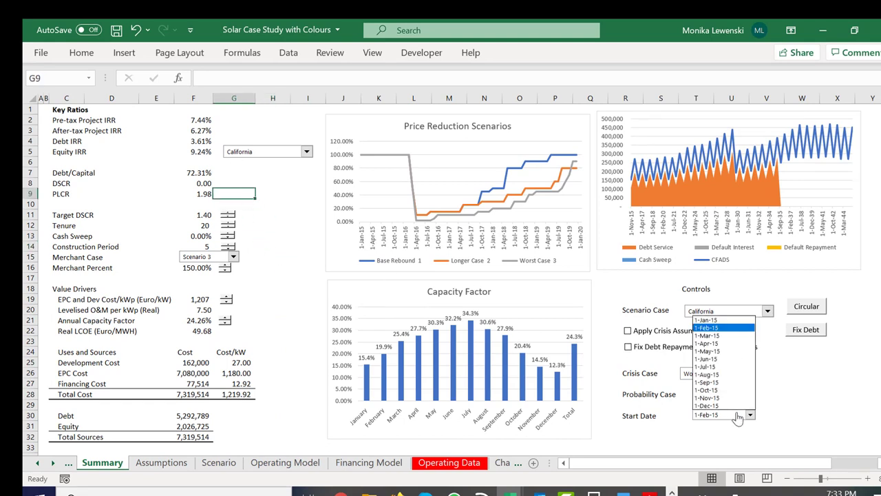
pyautogui.click(738, 415)
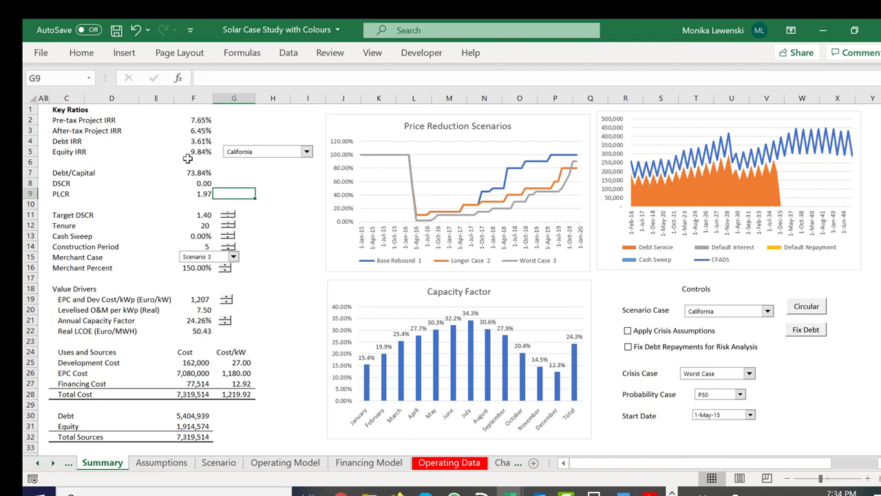
pyautogui.click(286, 234)
# - Look through the other open workbooks, including Solar Case Study Blanks, Generic-Macros and Solar Case Study Intermediate
pyautogui.hotkey('ctrl', 'Tab')
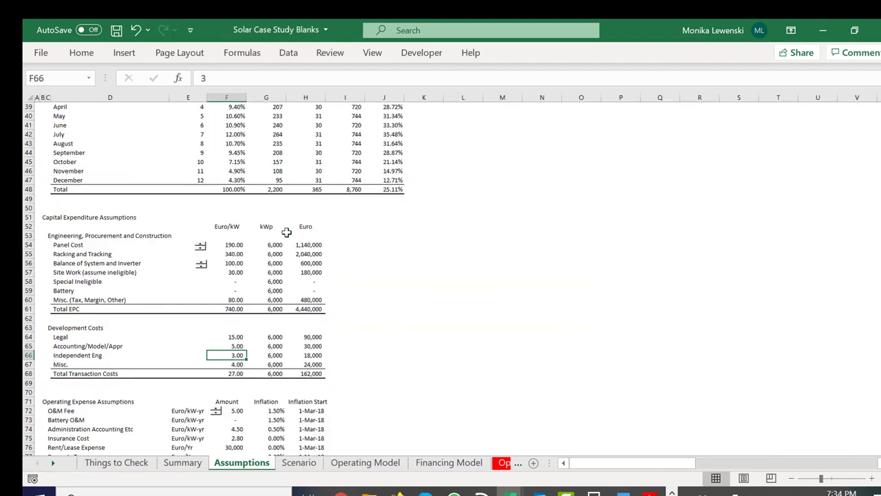
pyautogui.hotkey('ctrl', 'Tab')
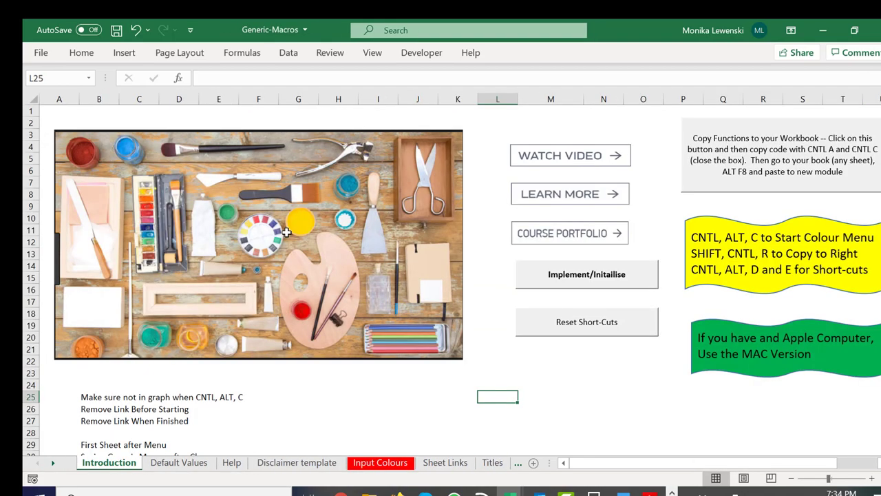
pyautogui.hotkey('ctrl', 'Tab')
pyautogui.hotkey('ctrl', 'Tab')
pyautogui.hotkey('ctrl', 'Tab')
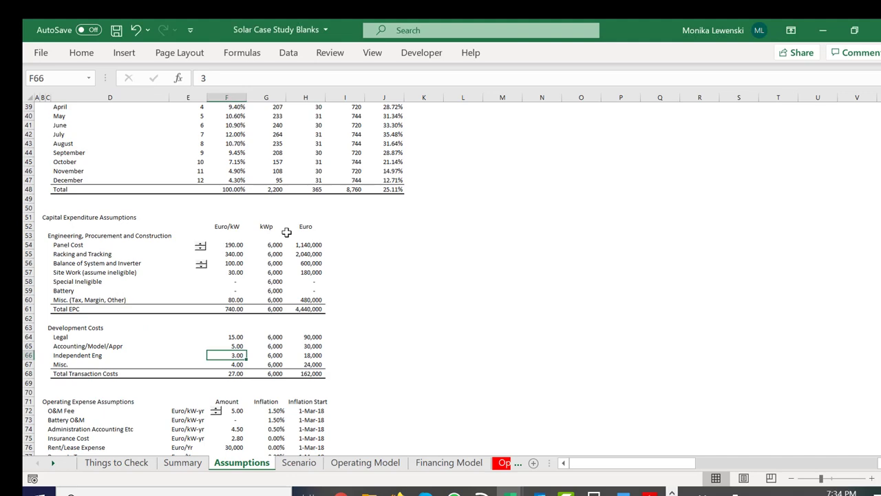
pyautogui.hotkey('ctrl', 'Tab')
pyautogui.hotkey('ctrl', 'Tab')
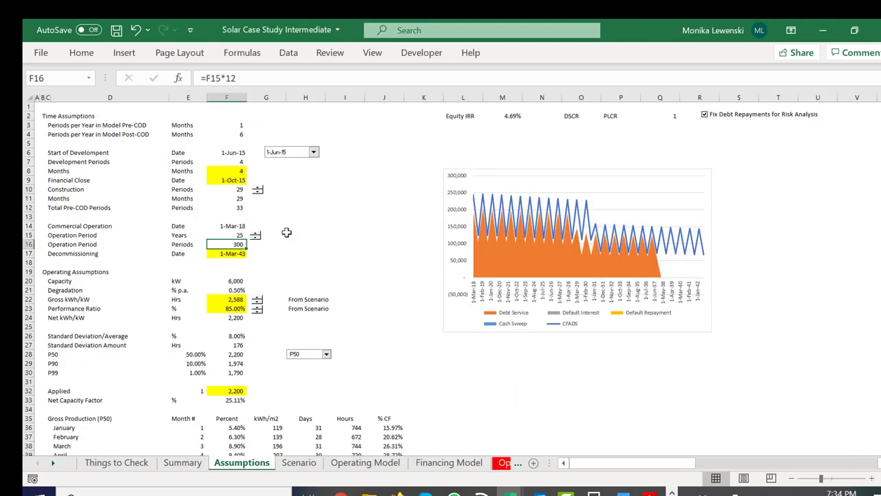
pyautogui.hotkey('ctrl', 'Tab')
pyautogui.hotkey('ctrl', 'Tab')
pyautogui.hotkey('ctrl', 'Tab')
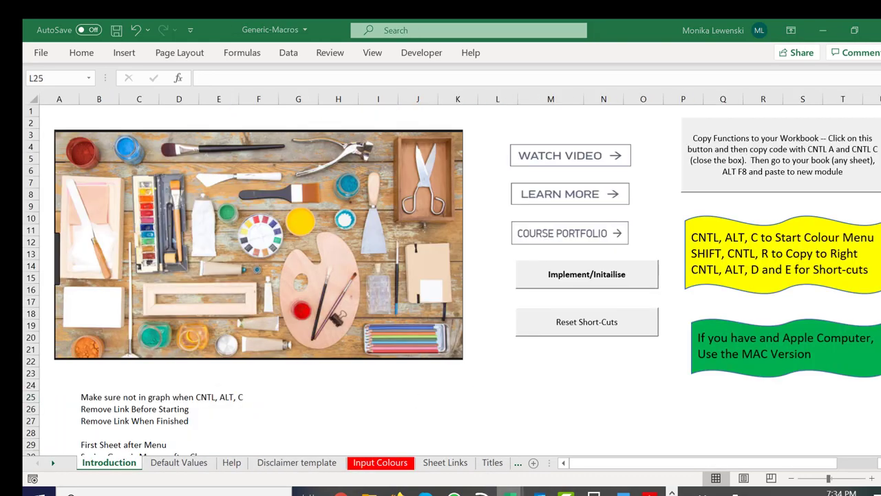
# - Switch to Solar Case Study Blanks and look over the cost, inverter replacement and revenue sections of its Assumptions sheet
pyautogui.moveTo(509, 491)
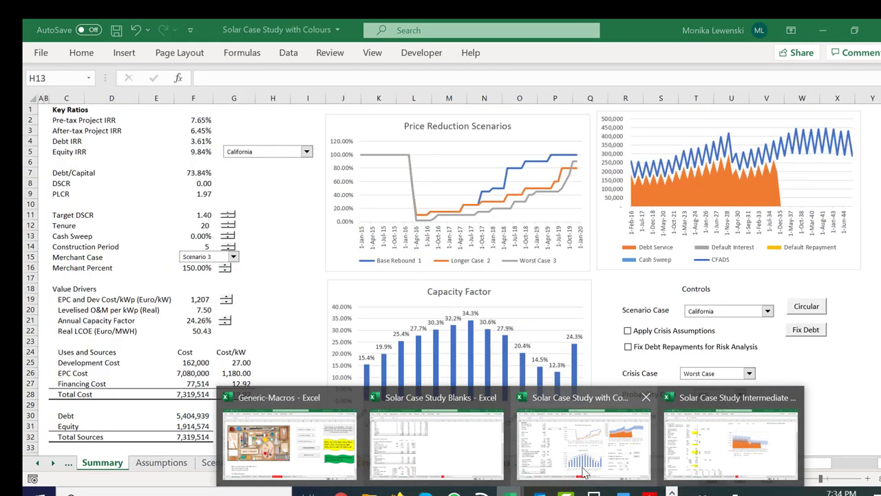
pyautogui.click(452, 466)
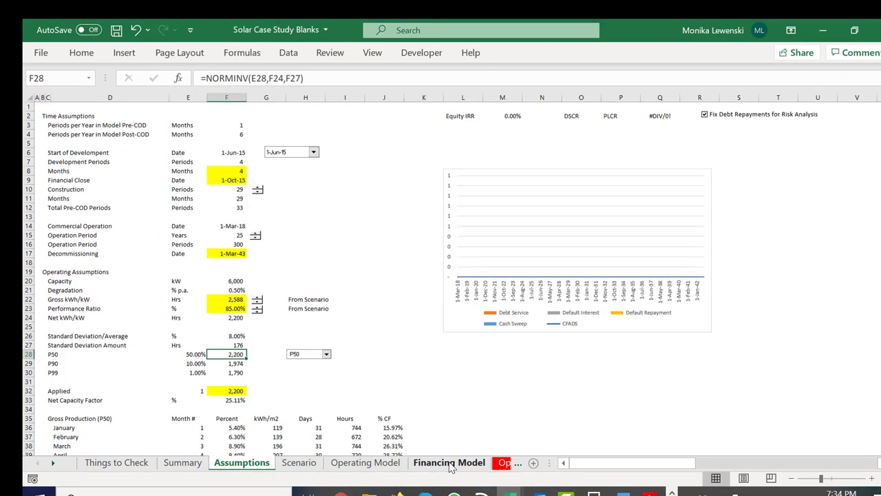
pyautogui.press('pagedown')
pyautogui.press('pagedown')
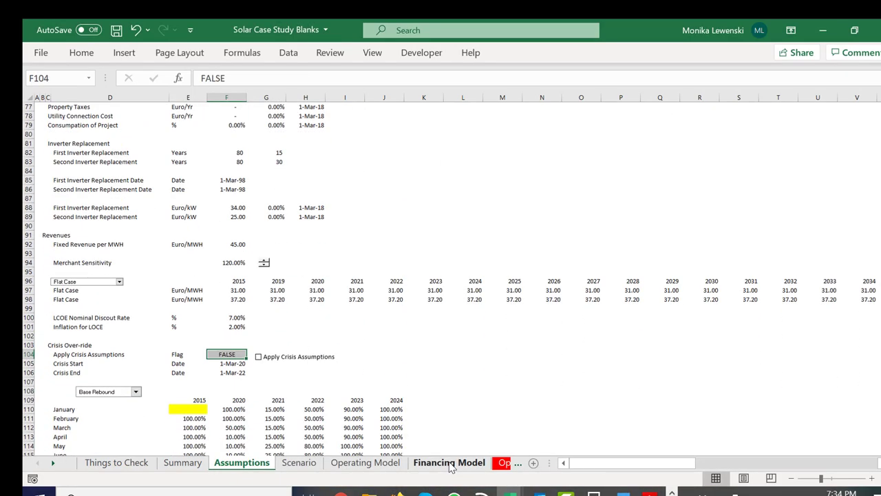
pyautogui.press('pageup')
pyautogui.press('pagedown')
pyautogui.press('Down')
pyautogui.press('Down')
pyautogui.press('Up')
pyautogui.press('Up')
pyautogui.press('pageup')
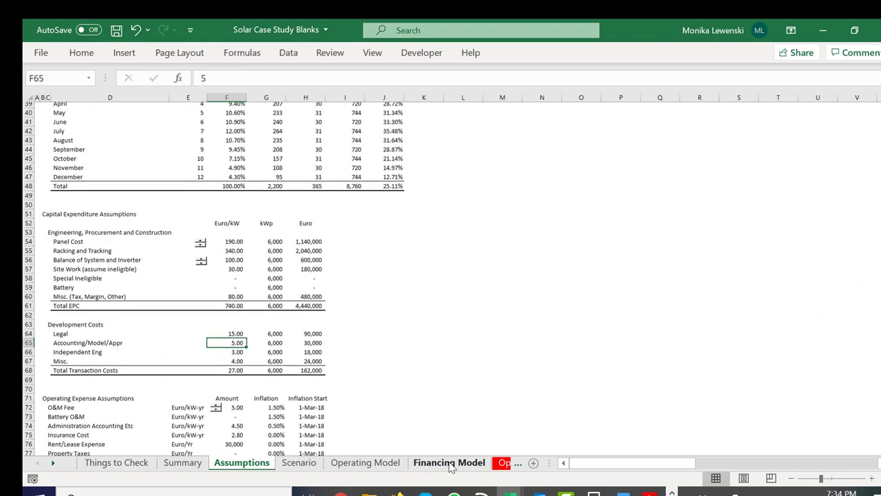
# - Examine the Crisis Over-ride inputs and the monthly Base Rebound percentages in rows 103 to 121
pyautogui.press('pagedown')
pyautogui.press('Up')
pyautogui.press('Down')
pyautogui.press('Down')
pyautogui.press('Down')
pyautogui.press('Down')
pyautogui.press('Down')
pyautogui.press('Down')
pyautogui.press('Down')
pyautogui.press('Down')
pyautogui.press('Down')
pyautogui.press('Down')
pyautogui.press('Down')
pyautogui.press('Down')
pyautogui.press('Down')
pyautogui.press('Down')
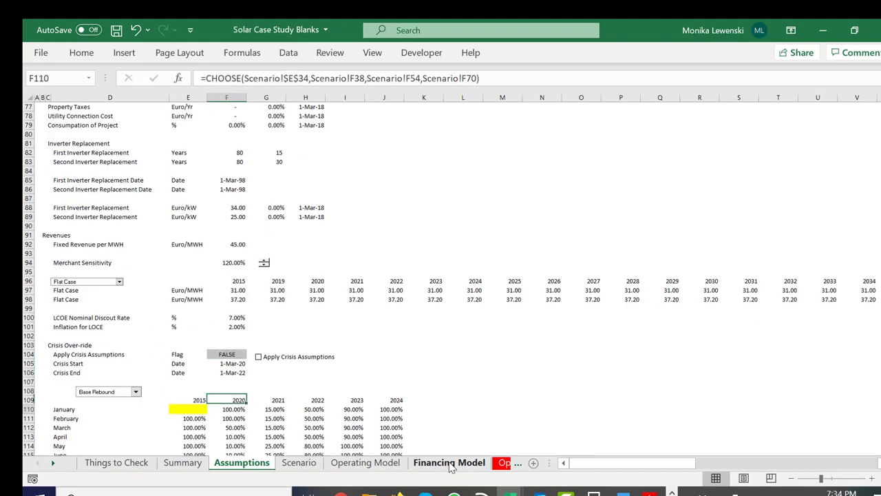
pyautogui.press('Down')
pyautogui.press('Down')
pyautogui.press('Down')
pyautogui.press('Down')
pyautogui.press('Down')
pyautogui.press('Down')
pyautogui.press('Down')
pyautogui.press('Up')
pyautogui.press('Up')
pyautogui.press('Up')
pyautogui.press('Up')
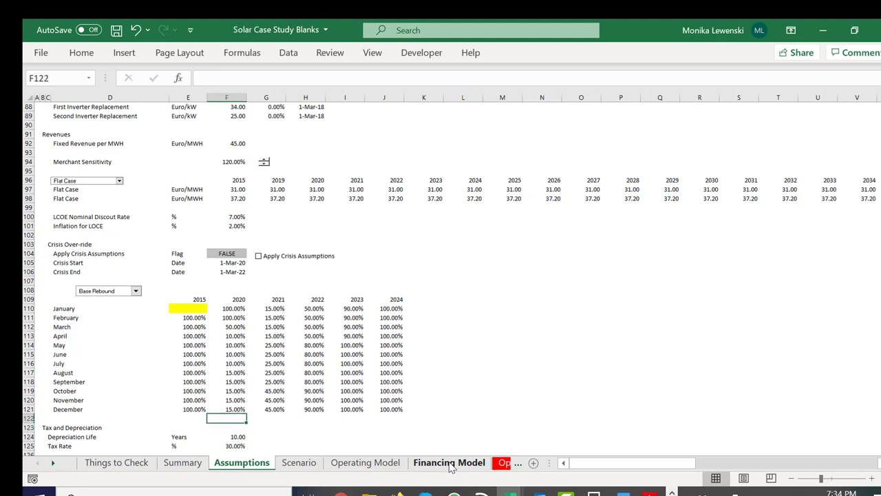
# - Go to the Scenario sheet and review its General Assumptions and Revenue Assumptions
pyautogui.hotkey('ctrl', 'pagedown')
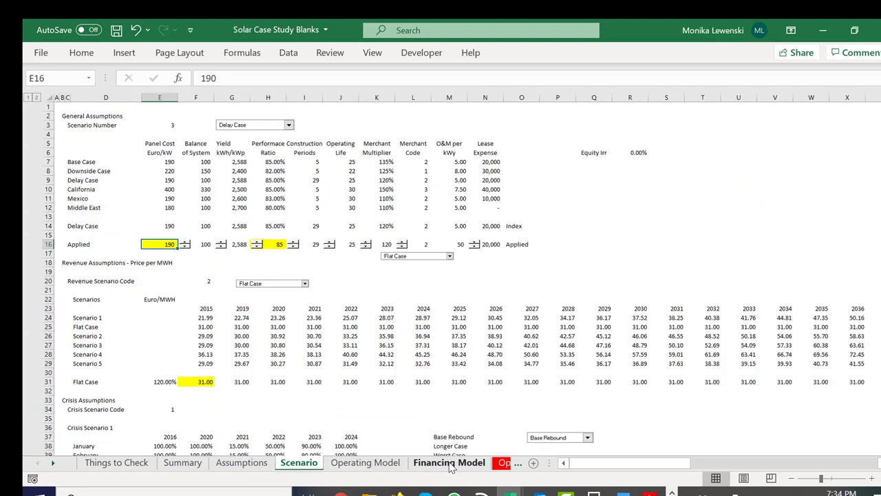
pyautogui.press('Down')
pyautogui.press('Down')
pyautogui.press('Down')
pyautogui.press('Down')
pyautogui.press('Down')
pyautogui.press('Down')
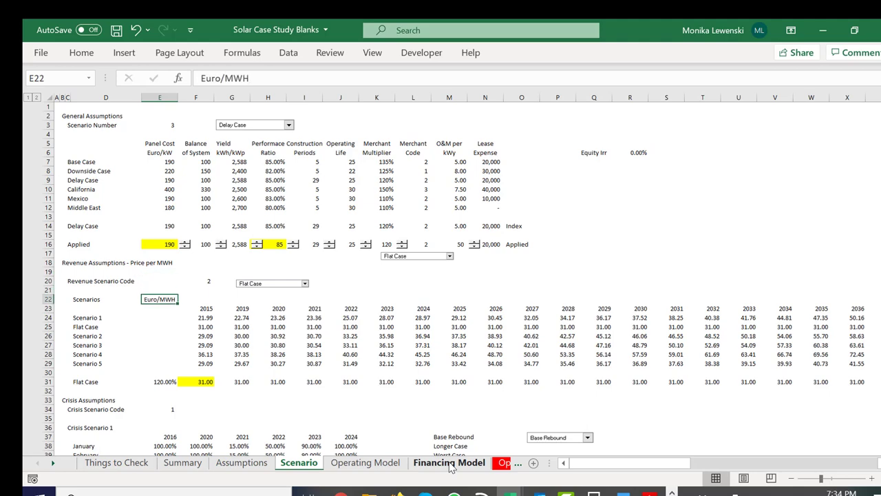
# - Look over the monthly tables of Crisis Scenarios 1 to 3 and the Crisis Scenario Code in E34
pyautogui.press('pagedown')
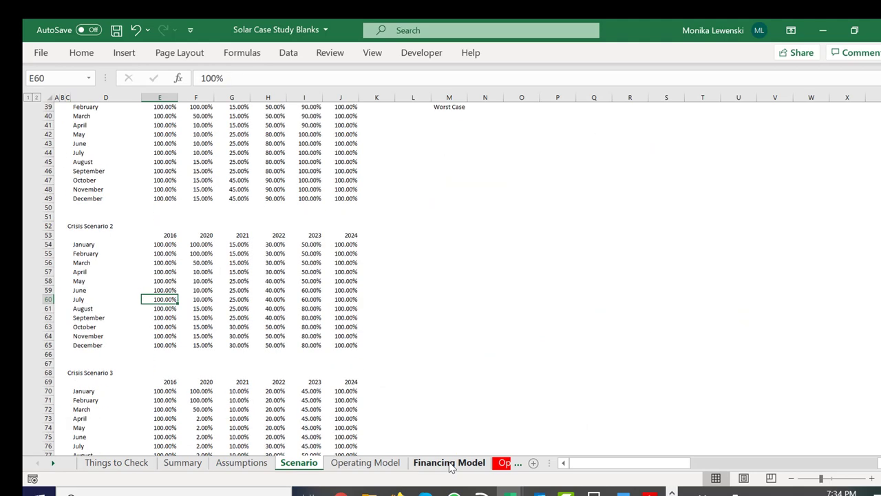
pyautogui.press('pageup')
pyautogui.press('pagedown')
pyautogui.press('Up')
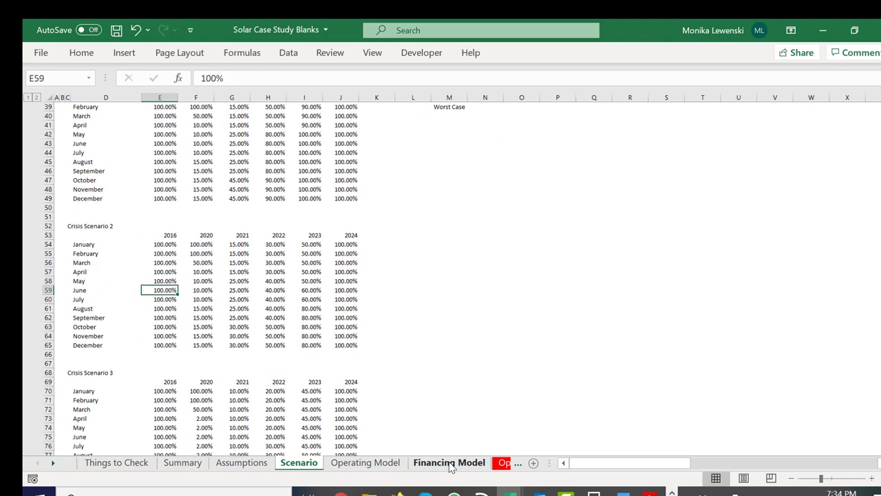
pyautogui.press('Up')
pyautogui.press('Up')
pyautogui.press('Up')
pyautogui.press('Up')
pyautogui.press('Up')
pyautogui.press('Up')
pyautogui.press('Up')
pyautogui.press('Up')
pyautogui.press('Up')
pyautogui.press('Up')
pyautogui.press('Up')
pyautogui.press('Up')
pyautogui.press('Up')
pyautogui.press('Up')
pyautogui.press('Up')
pyautogui.press('Up')
pyautogui.press('Up')
pyautogui.press('Up')
pyautogui.press('Up')
pyautogui.press('Up')
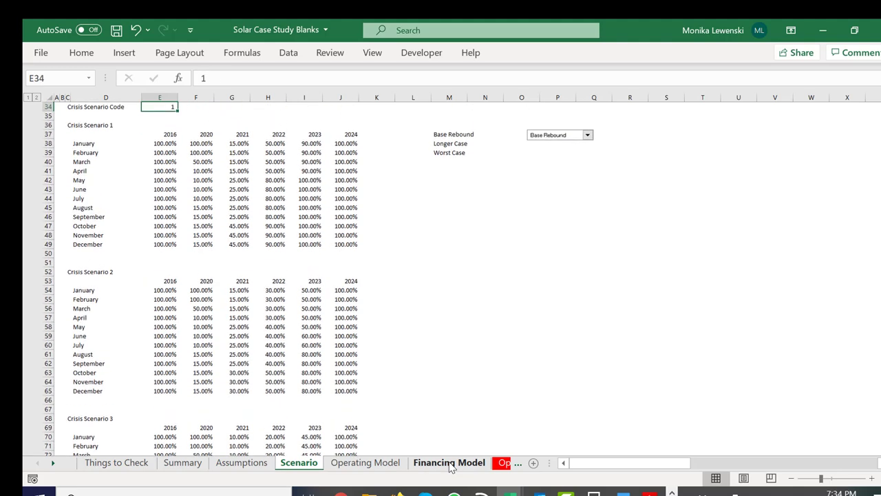
# - Examine the year header and January percentage of Crisis Scenario 1 in E37 and E38
pyautogui.press('Down')
pyautogui.press('Down')
pyautogui.press('Up')
pyautogui.press('Up')
pyautogui.press('Up')
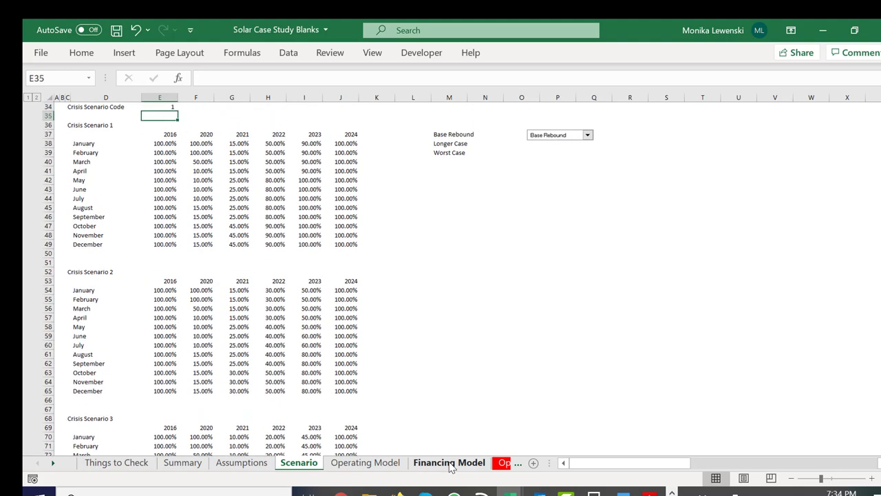
pyautogui.press('Down')
pyautogui.press('Down')
pyautogui.press('Down')
pyautogui.press('Down')
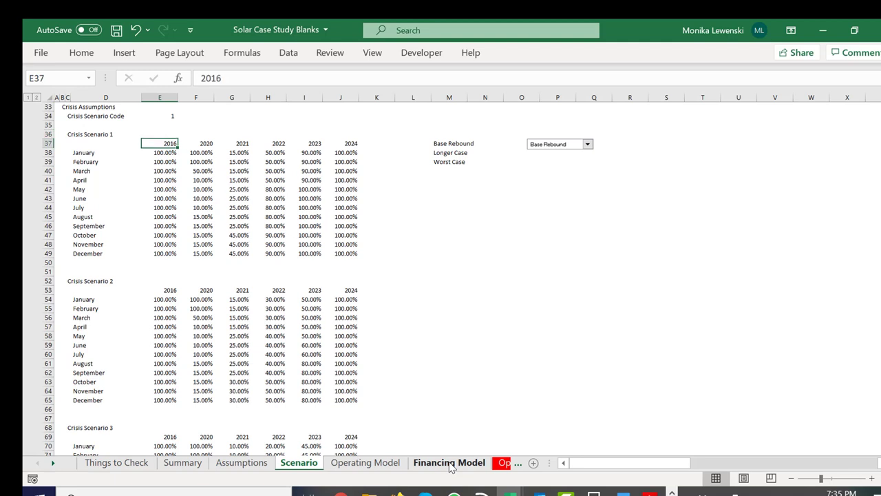
pyautogui.press('Down')
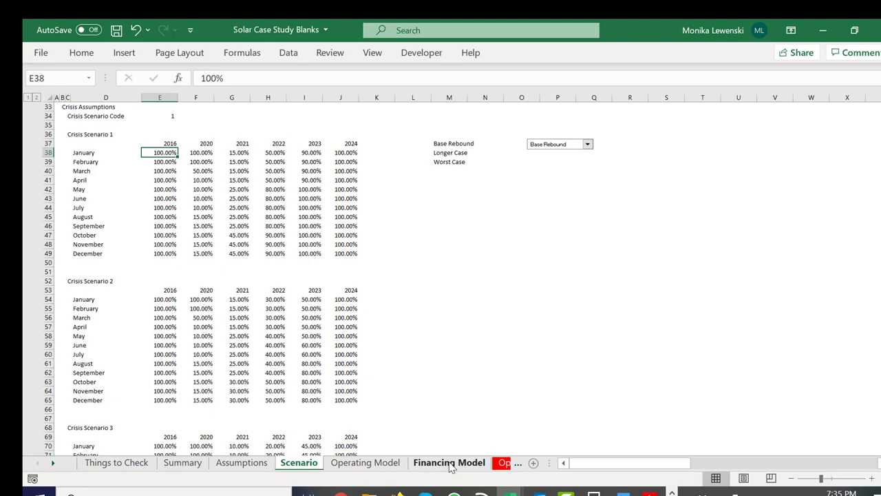
# - Look down the monthly tables of Crisis Scenarios 1 to 3 and return to the Crisis Scenario Code in E34
pyautogui.press('Down')
pyautogui.press('Down')
pyautogui.press('Down')
pyautogui.press('Down')
pyautogui.press('Down')
pyautogui.press('Down')
pyautogui.press('Down')
pyautogui.press('Down')
pyautogui.press('Down')
pyautogui.press('Down')
pyautogui.press('Down')
pyautogui.press('Down')
pyautogui.press('Down')
pyautogui.press('Down')
pyautogui.press('Down')
pyautogui.press('Down')
pyautogui.press('Down')
pyautogui.press('Down')
pyautogui.press('Down')
pyautogui.press('Down')
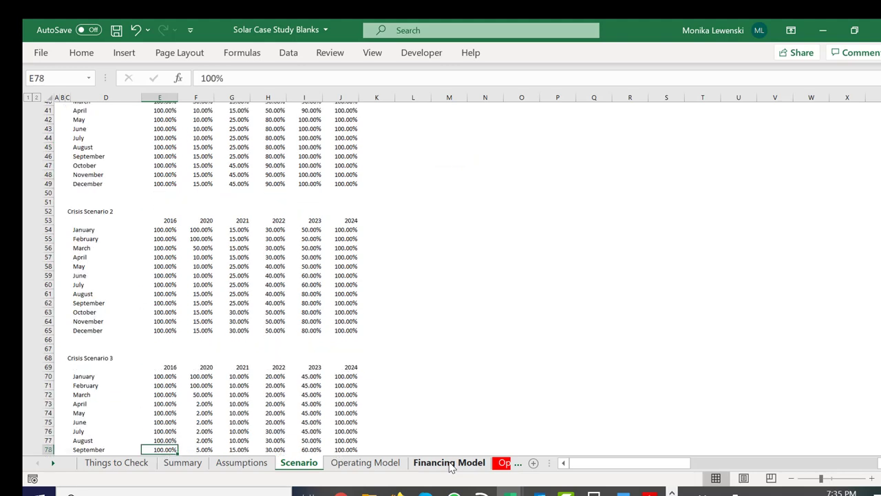
pyautogui.press('pageup')
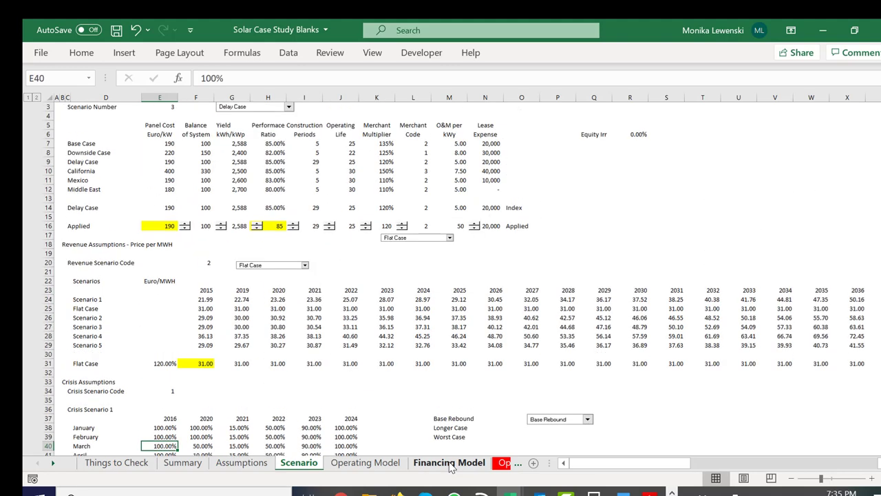
pyautogui.press('Up')
pyautogui.press('Up')
pyautogui.press('Up')
pyautogui.press('Up')
pyautogui.press('Up')
pyautogui.press('Up')
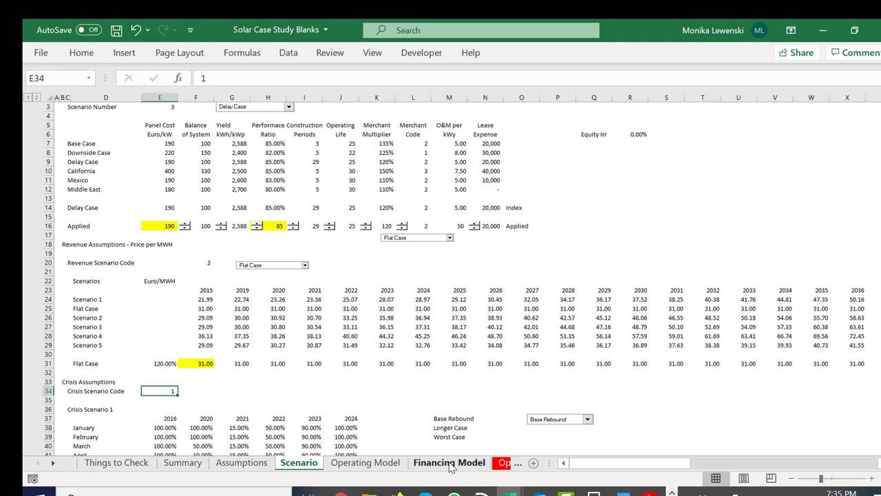
# - Examine the Crisis Scenario 1 months down to the January percentage of Crisis Scenario 2 in E54
pyautogui.press('Down')
pyautogui.press('Down')
pyautogui.press('Down')
pyautogui.press('Down')
pyautogui.press('Down')
pyautogui.press('Down')
pyautogui.press('Down')
pyautogui.press('Down')
pyautogui.press('Down')
pyautogui.press('Down')
pyautogui.press('Down')
pyautogui.press('Down')
pyautogui.press('Down')
pyautogui.press('Down')
pyautogui.press('Down')
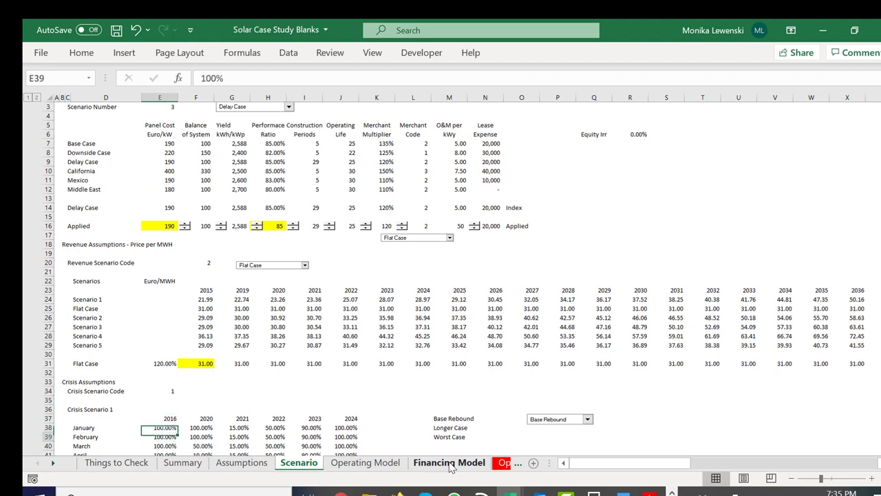
pyautogui.press('Down')
pyautogui.press('Down')
pyautogui.press('Down')
pyautogui.press('Down')
pyautogui.press('Down')
pyautogui.press('Down')
# - Set the Crisis Scenario Code in E34 to 2
pyautogui.press('Up')
pyautogui.press('Up')
pyautogui.press('Up')
pyautogui.press('Up')
pyautogui.press('Up')
pyautogui.press('Up')
pyautogui.press('Up')
pyautogui.press('Up')
pyautogui.press('Up')
pyautogui.press('Up')
pyautogui.press('Up')
pyautogui.press('Up')
pyautogui.press('Up')
pyautogui.press('Up')
pyautogui.press('Up')
pyautogui.press('Up')
pyautogui.press('Up')
pyautogui.press('Up')
pyautogui.press('Up')
pyautogui.press('Up')
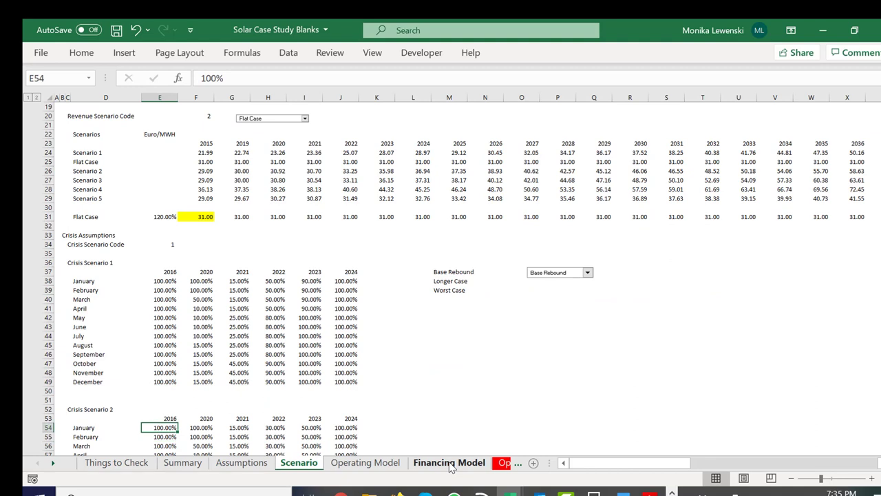
pyautogui.press('Down')
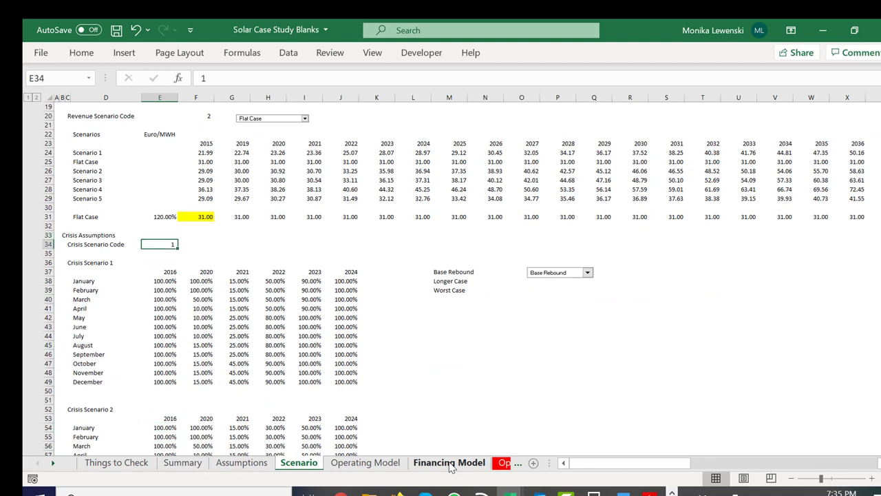
pyautogui.write('2')
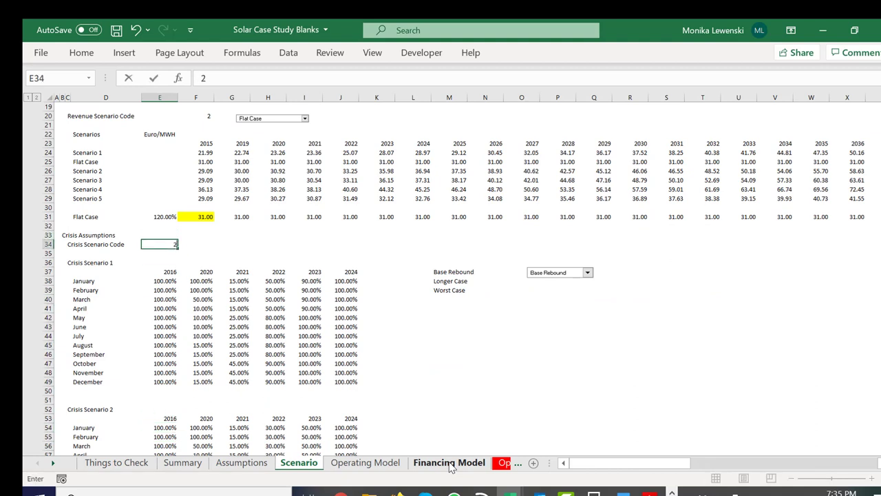
pyautogui.press('Return')
# - Examine the first monthly percentages of the Crisis Scenario 2 table, down to February in E55
pyautogui.press('Down')
pyautogui.press('Down')
pyautogui.press('Down')
pyautogui.press('Down')
pyautogui.press('Down')
pyautogui.press('Down')
pyautogui.press('Down')
pyautogui.press('Down')
pyautogui.press('Down')
pyautogui.press('Down')
pyautogui.press('Down')
pyautogui.press('Down')
pyautogui.press('Down')
pyautogui.press('Down')
pyautogui.press('Down')
pyautogui.press('Down')
pyautogui.press('Down')
pyautogui.press('Down')
pyautogui.press('Down')
pyautogui.press('Down')
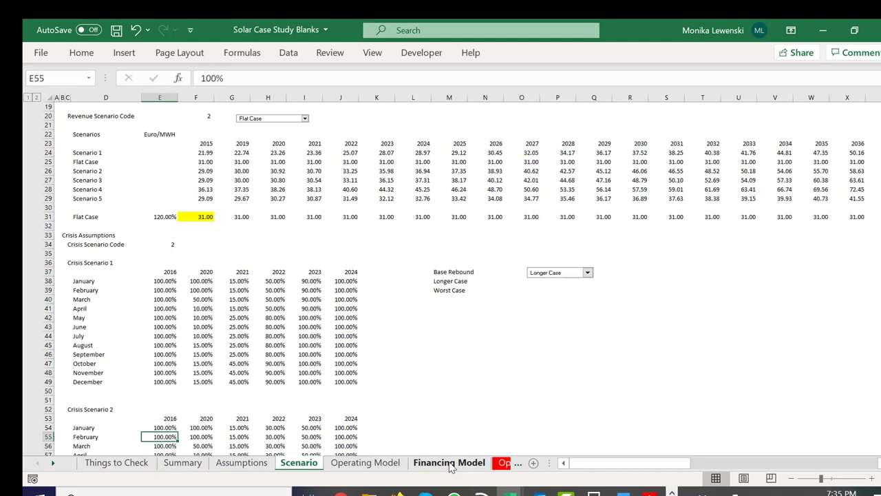
# - Set the Crisis Scenario Code in E34 to 3 and check the monthly table of Crisis Scenario 3
pyautogui.press('Up')
pyautogui.press('Up')
pyautogui.press('Up')
pyautogui.press('Up')
pyautogui.press('Up')
pyautogui.press('Up')
pyautogui.press('Up')
pyautogui.press('Up')
pyautogui.press('Up')
pyautogui.press('Up')
pyautogui.press('Up')
pyautogui.press('Up')
pyautogui.press('Up')
pyautogui.press('Up')
pyautogui.press('Up')
pyautogui.press('Up')
pyautogui.press('Up')
pyautogui.press('Up')
pyautogui.press('Up')
pyautogui.press('Up')
pyautogui.press('Up')
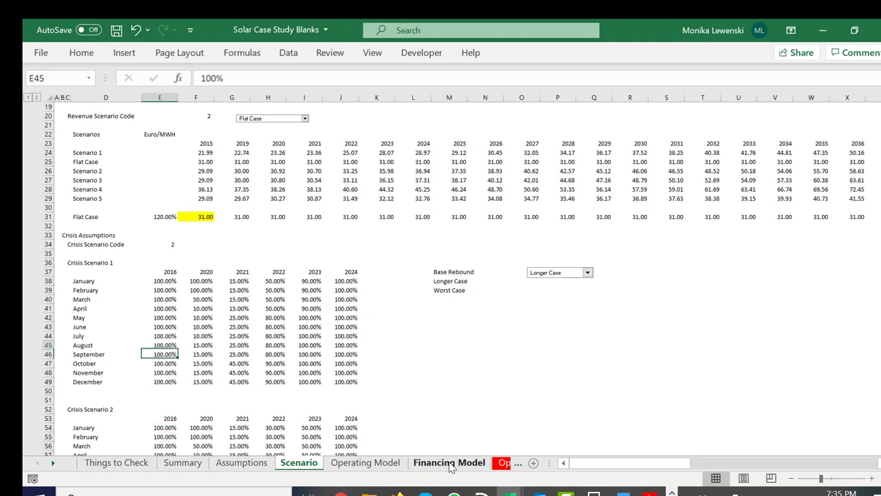
pyautogui.press('Down')
pyautogui.press('Down')
pyautogui.write('3')
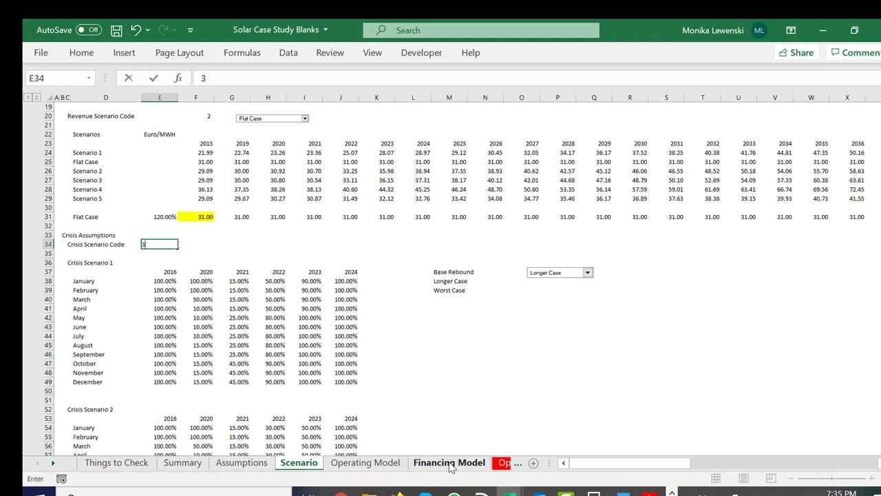
pyautogui.press('Return')
pyautogui.press('pagedown')
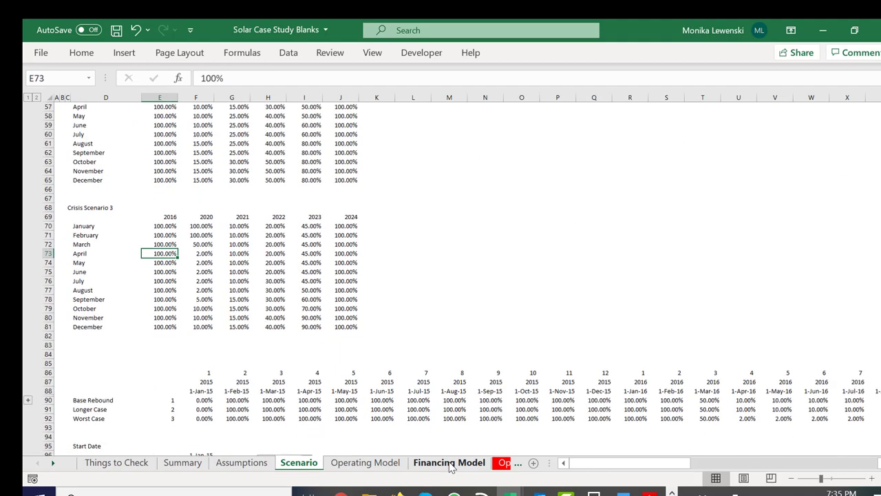
pyautogui.press('pageup')
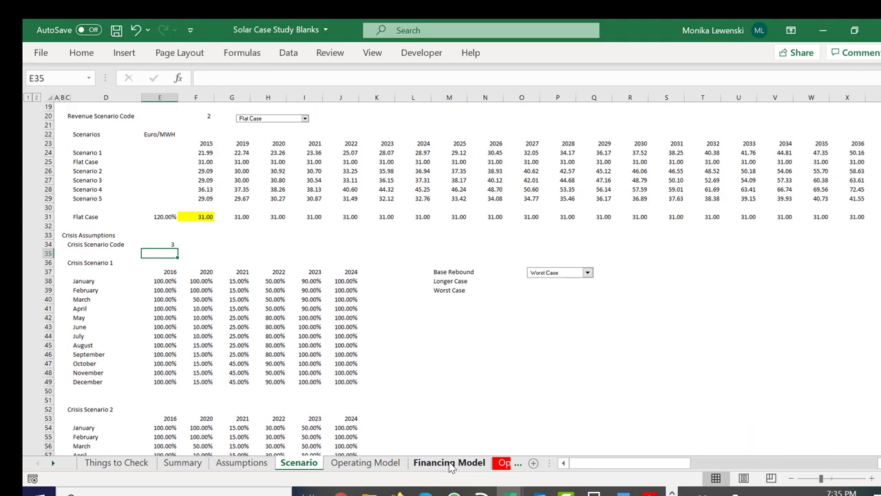
# - On the Assumptions sheet, link E108 above the crisis table to the Crisis Scenario Code in E34 of the Scenario sheet
pyautogui.hotkey('ctrl', 'pageup')
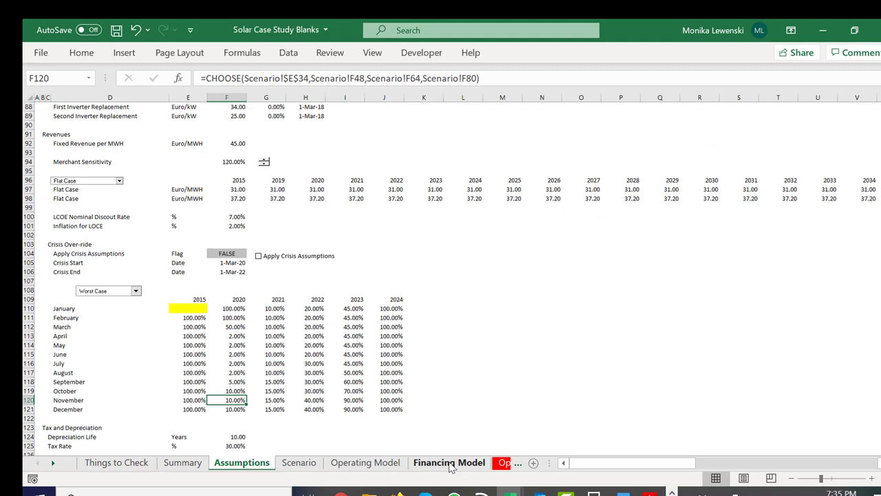
pyautogui.press('Left')
pyautogui.press('Left')
pyautogui.press('Up')
pyautogui.press('Up')
pyautogui.press('Up')
pyautogui.press('Up')
pyautogui.press('Up')
pyautogui.press('Up')
pyautogui.press('Up')
pyautogui.press('Up')
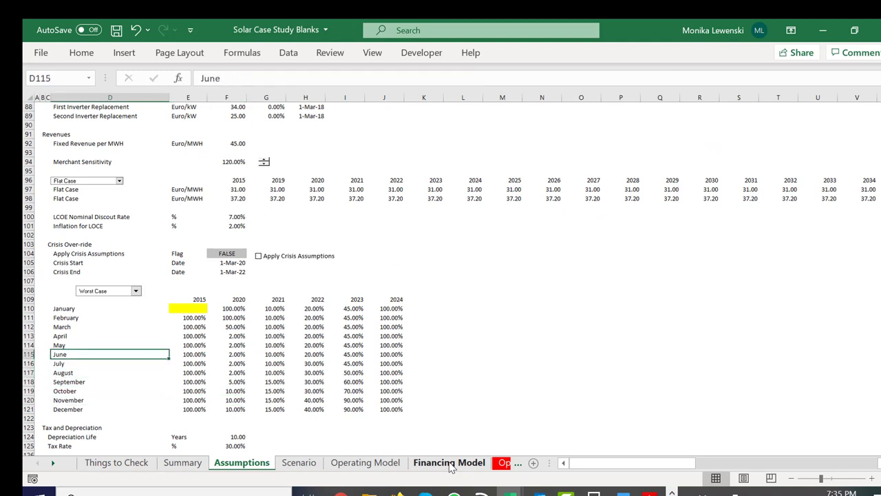
pyautogui.press('Up')
pyautogui.press('Up')
pyautogui.press('Up')
pyautogui.press('Up')
pyautogui.press('Right')
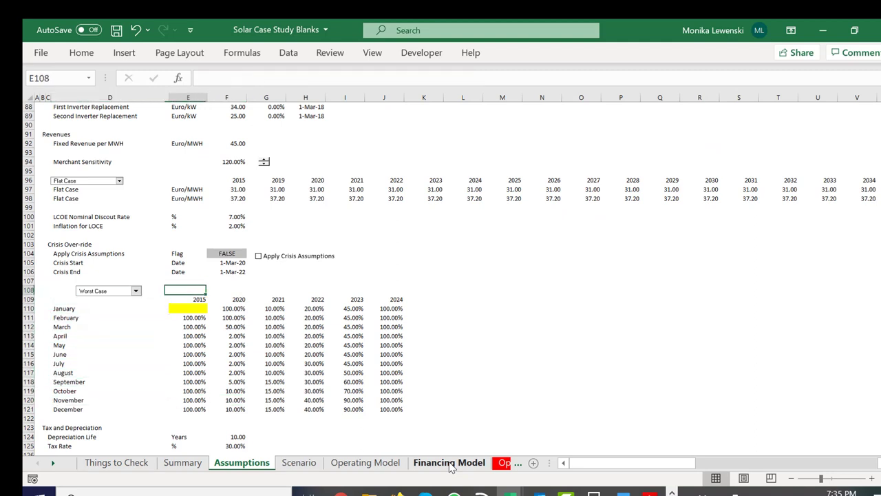
pyautogui.press('Up')
pyautogui.press('Down')
pyautogui.write('=')
pyautogui.hotkey('ctrl', 'pagedown')
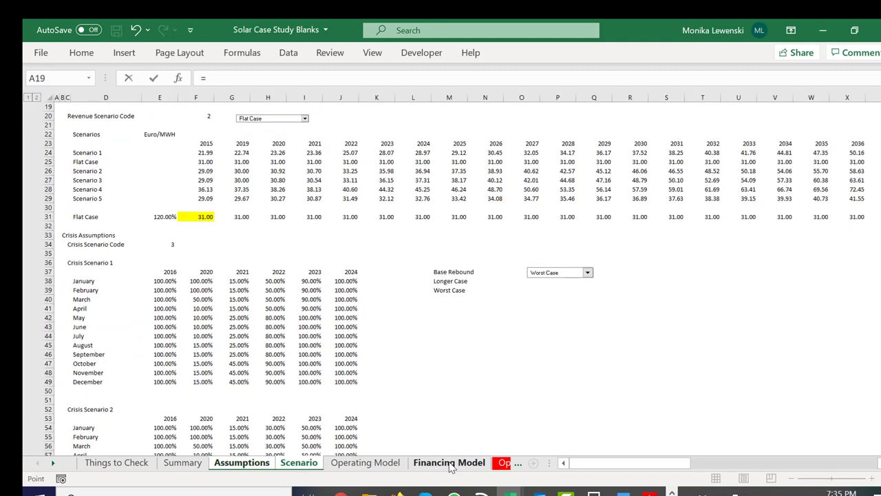
pyautogui.click(169, 247)
pyautogui.press('Return')
# - Fill January 2015 in E110 with a CHOOSE formula using absolute $E$108 to pick the January 2016 value from Crisis Scenarios 1, 2 and 3
pyautogui.press('Down')
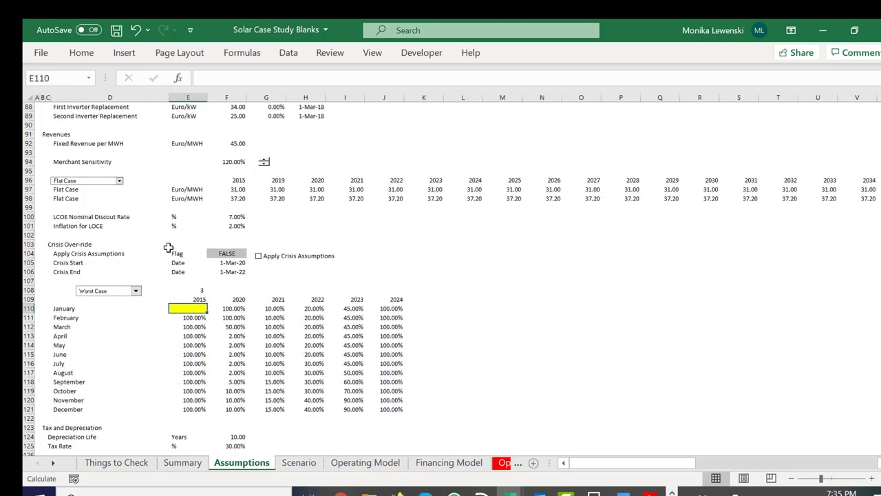
pyautogui.write('=c')
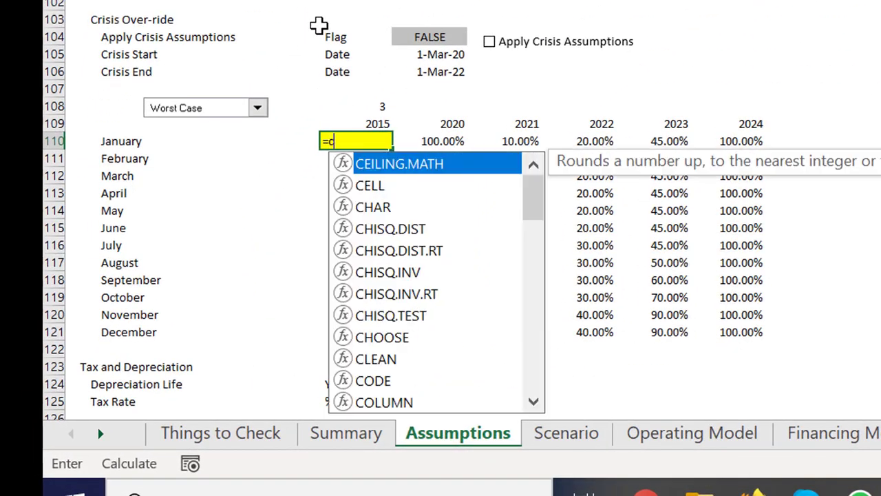
pyautogui.write('hoo')
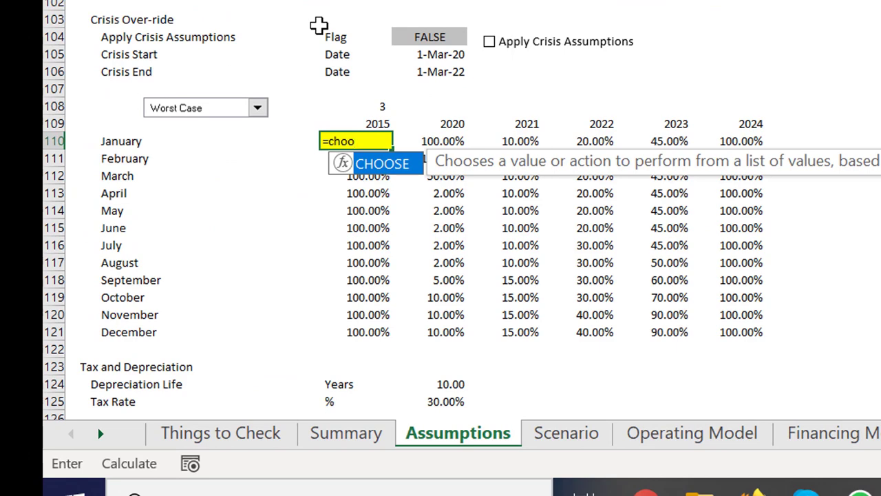
pyautogui.press('Tab')
pyautogui.press('Up')
pyautogui.press('Up')
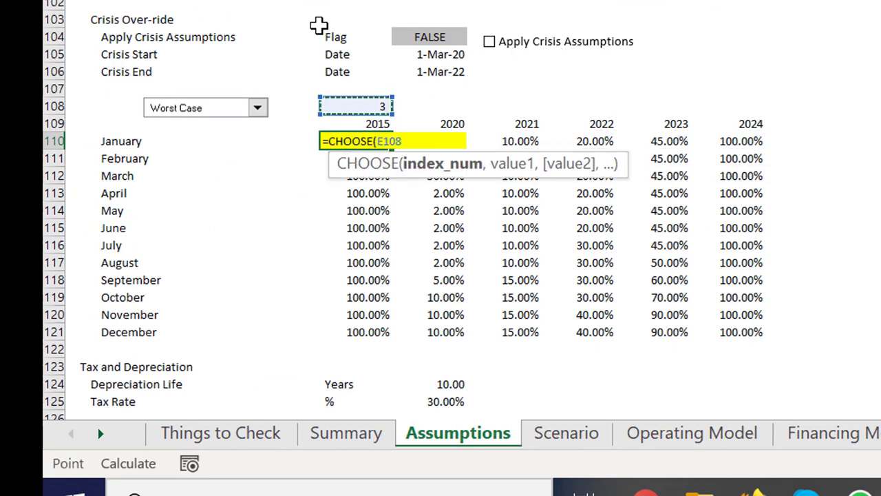
pyautogui.press('F4')
pyautogui.write(',')
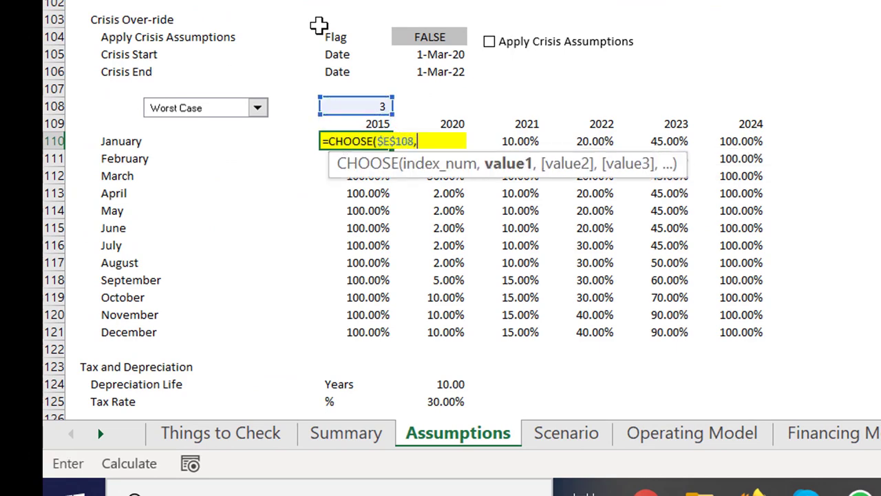
pyautogui.hotkey('ctrl', 'pagedown')
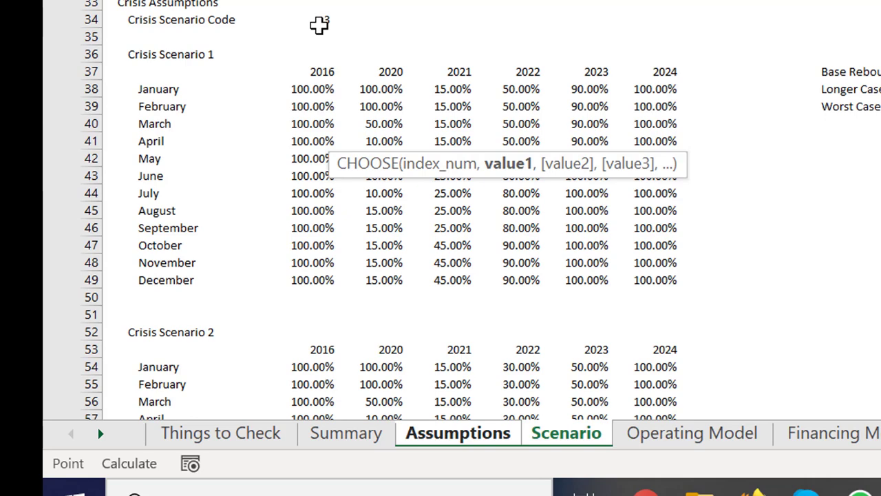
pyautogui.click(303, 87)
pyautogui.write(',')
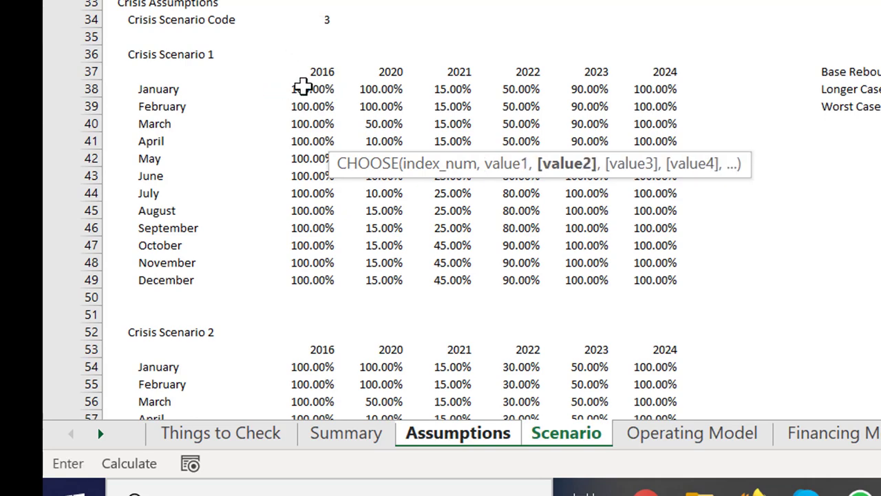
pyautogui.click(310, 365)
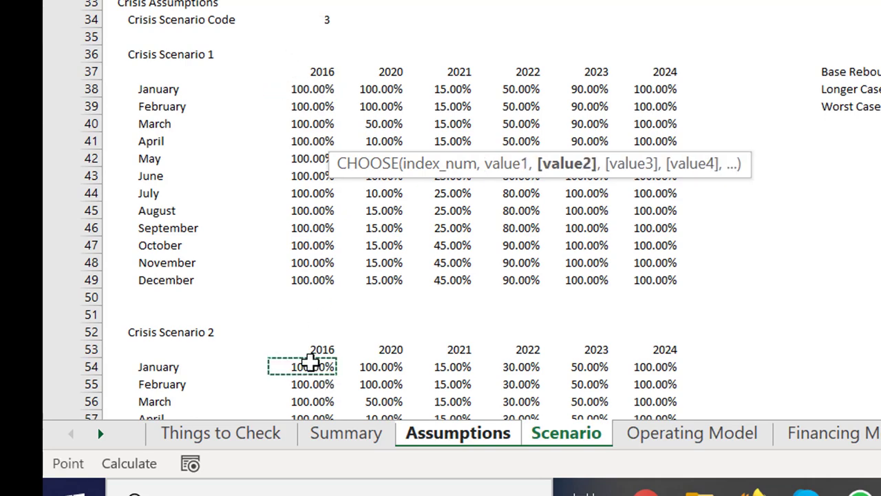
pyautogui.write(',')
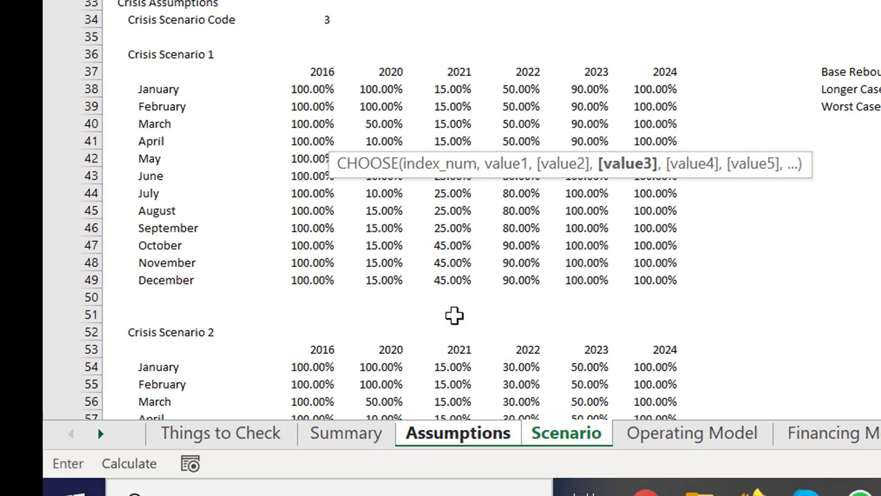
pyautogui.click(441, 323)
pyautogui.press('Down')
pyautogui.press('Down')
pyautogui.press('Down')
pyautogui.press('Down')
pyautogui.press('Down')
pyautogui.press('Down')
pyautogui.press('Down')
pyautogui.press('Down')
pyautogui.press('Down')
pyautogui.press('Down')
pyautogui.press('Down')
pyautogui.press('Down')
pyautogui.press('Down')
pyautogui.press('Down')
pyautogui.press('Down')
pyautogui.press('Down')
pyautogui.press('Down')
pyautogui.press('Down')
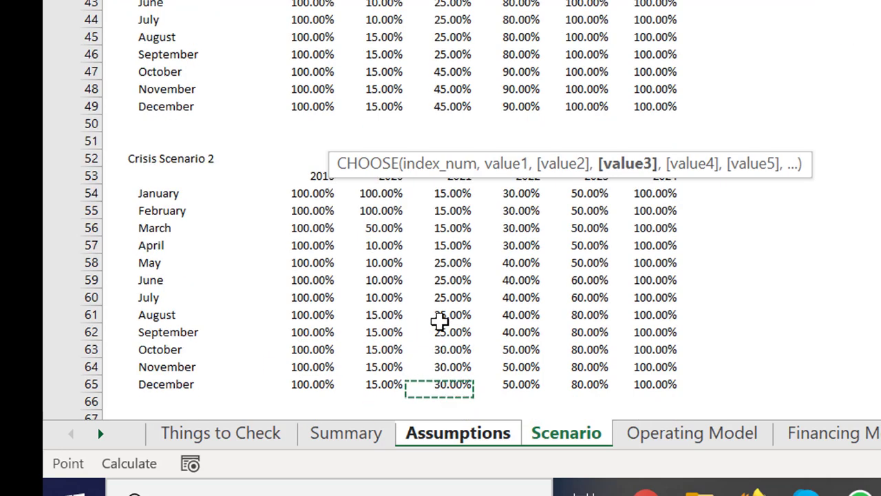
pyautogui.press('Left')
pyautogui.press('Left')
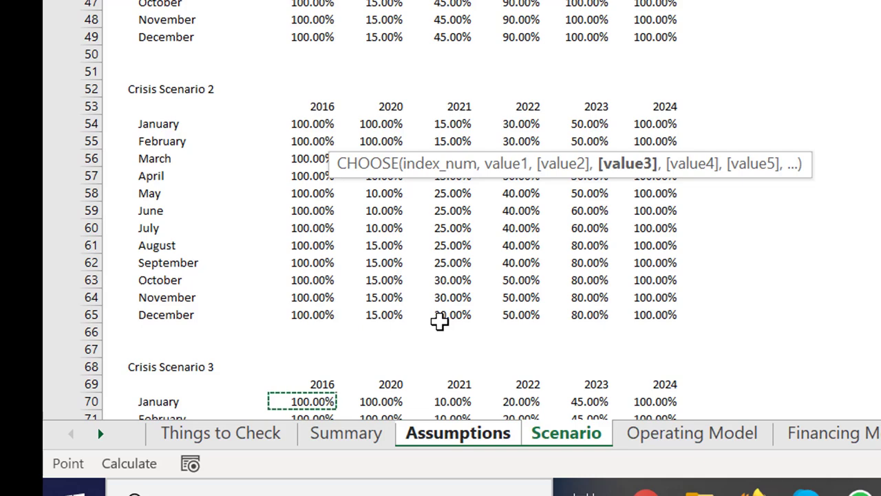
pyautogui.write(')')
pyautogui.press('Return')
# - Copy the CHOOSE formula from E110 across the whole crisis table, through 2024 and down to December (E110:J121)
pyautogui.press('Up')
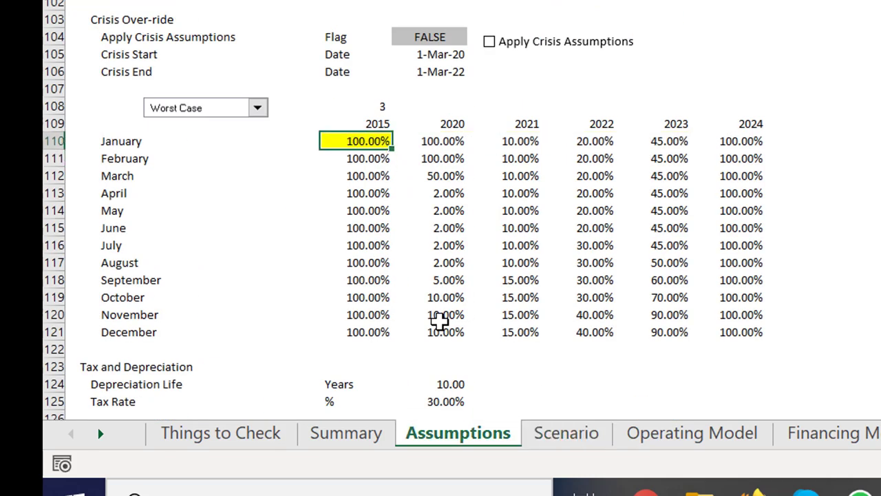
pyautogui.hotkey('shift', 'Right')
pyautogui.hotkey('shift', 'Right')
pyautogui.hotkey('shift', 'Right')
pyautogui.hotkey('shift', 'Right')
pyautogui.hotkey('shift', 'Right')
pyautogui.hotkey('shift', 'Down')
pyautogui.hotkey('shift', 'Down')
pyautogui.hotkey('shift', 'Down')
pyautogui.hotkey('shift', 'Down')
pyautogui.hotkey('shift', 'Down')
pyautogui.hotkey('shift', 'Down')
pyautogui.hotkey('shift', 'Down')
pyautogui.hotkey('shift', 'Down')
pyautogui.hotkey('shift', 'Down')
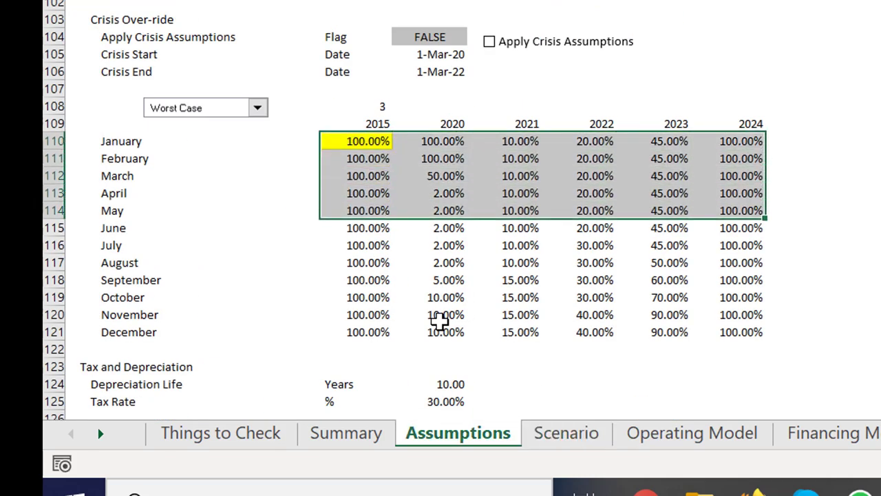
pyautogui.hotkey('shift', 'Down')
pyautogui.hotkey('shift', 'Down')
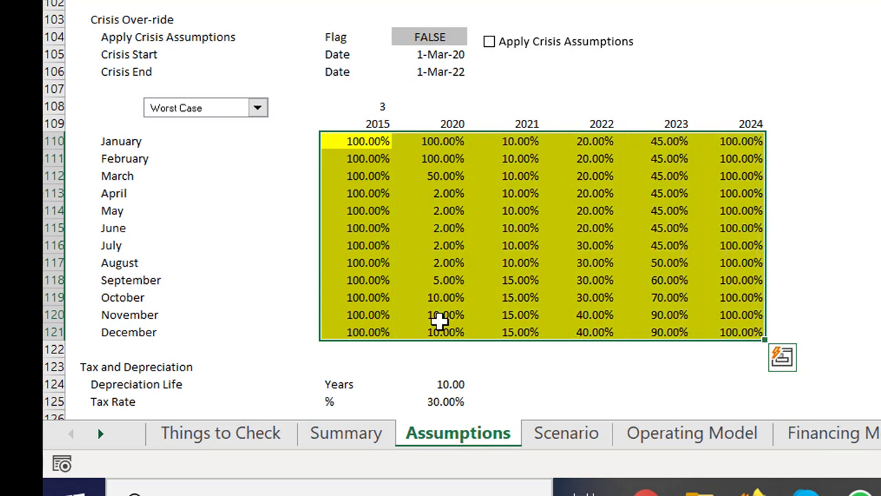
# - Switch the crisis case above the table to Base Rebound and check the scenario code in E108
pyautogui.press('Up')
pyautogui.press('Up')
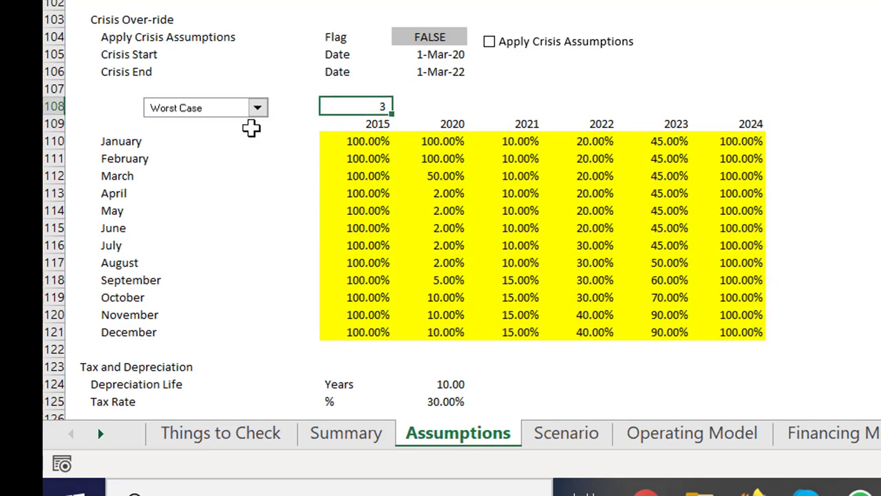
pyautogui.click(235, 114)
pyautogui.click(237, 115)
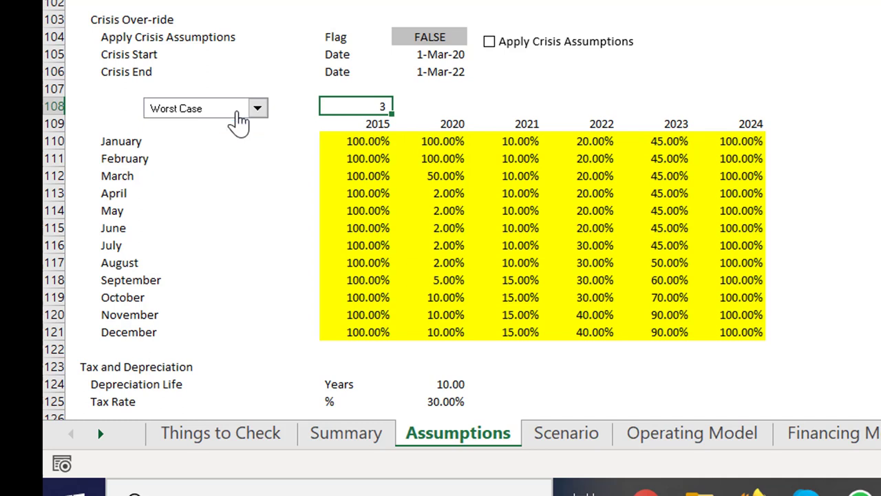
pyautogui.click(238, 121)
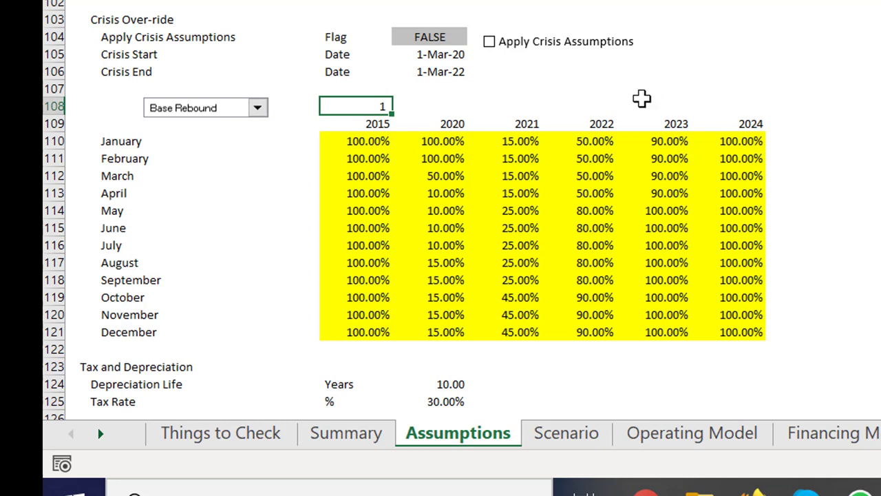
pyautogui.click(662, 90)
pyautogui.press('Left')
pyautogui.press('Left')
pyautogui.press('Left')
pyautogui.press('Left')
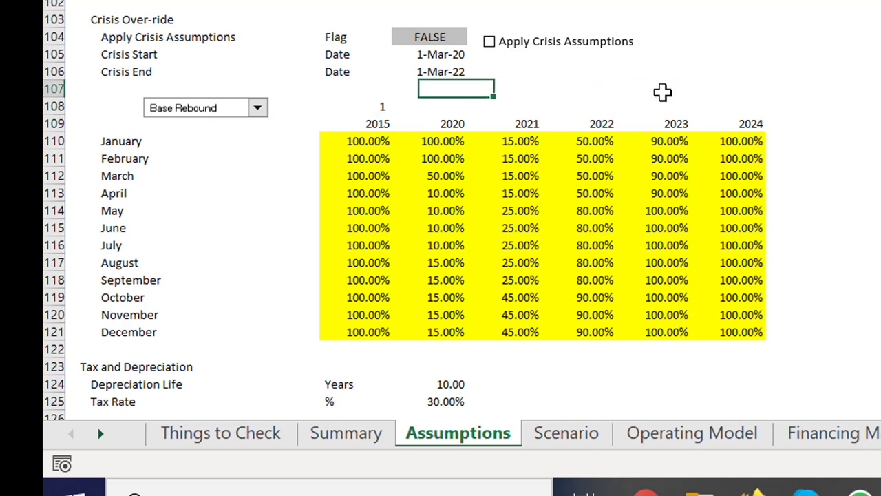
pyautogui.press('Down')
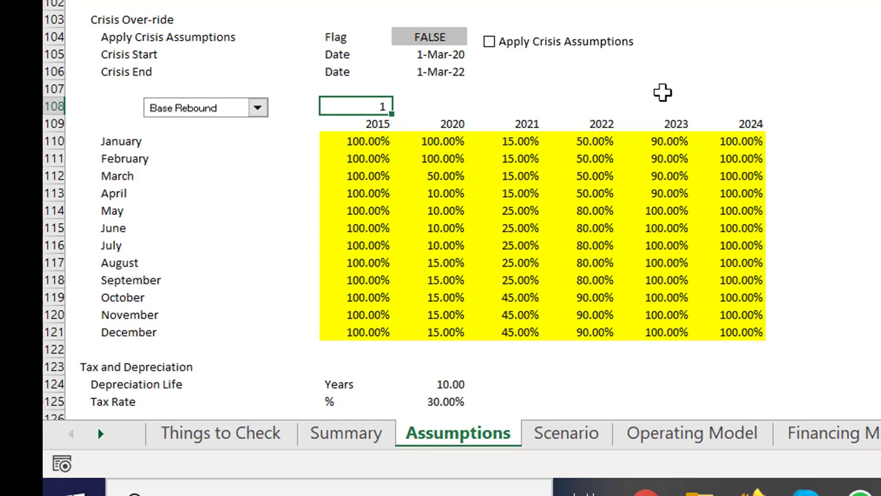
# - Try the formula =G129/G129 for the Minimum DSCR in F129 of the Debt Size section
pyautogui.press('pagedown')
pyautogui.press('Up')
pyautogui.press('Up')
pyautogui.press('Up')
pyautogui.press('Up')
pyautogui.press('Up')
pyautogui.press('Up')
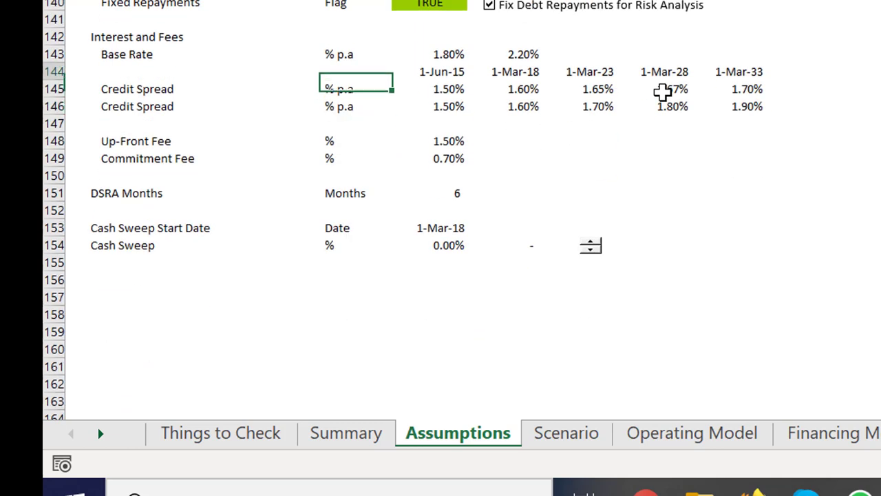
pyautogui.press('Up')
pyautogui.press('Up')
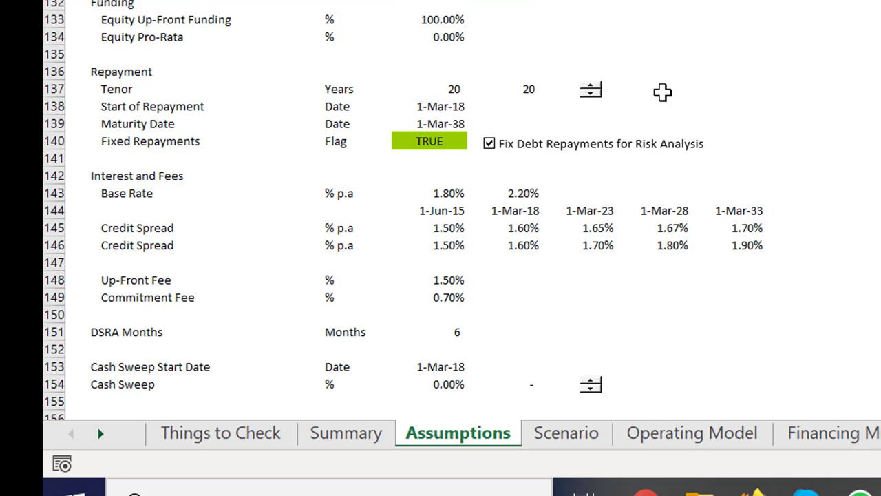
pyautogui.write('=')
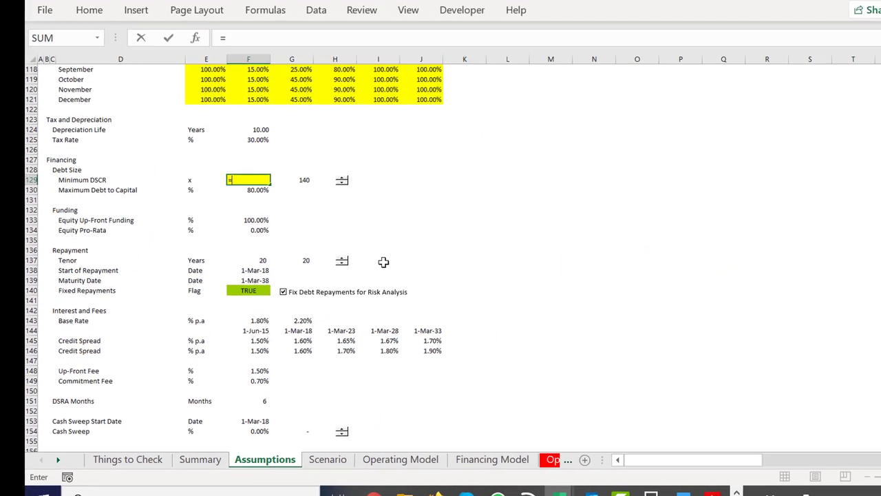
pyautogui.press('Right')
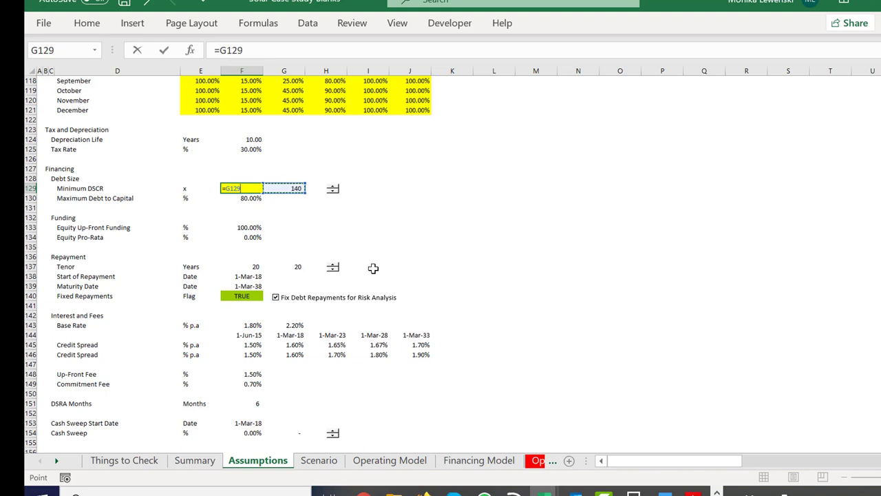
pyautogui.write('/')
pyautogui.press('Right')
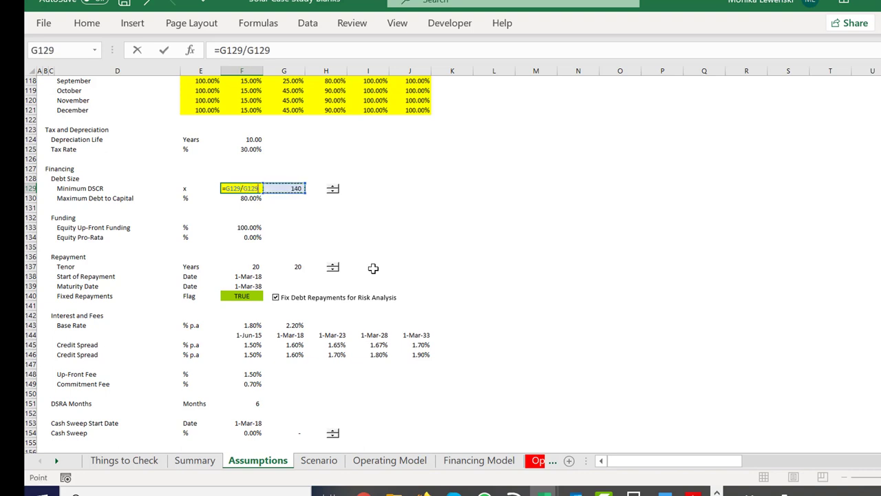
pyautogui.press('Return')
pyautogui.press('Up')
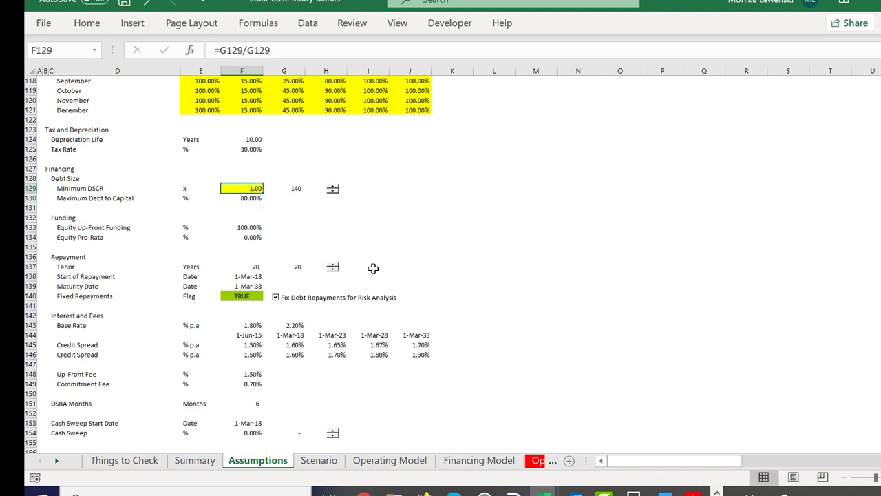
pyautogui.press('F2')
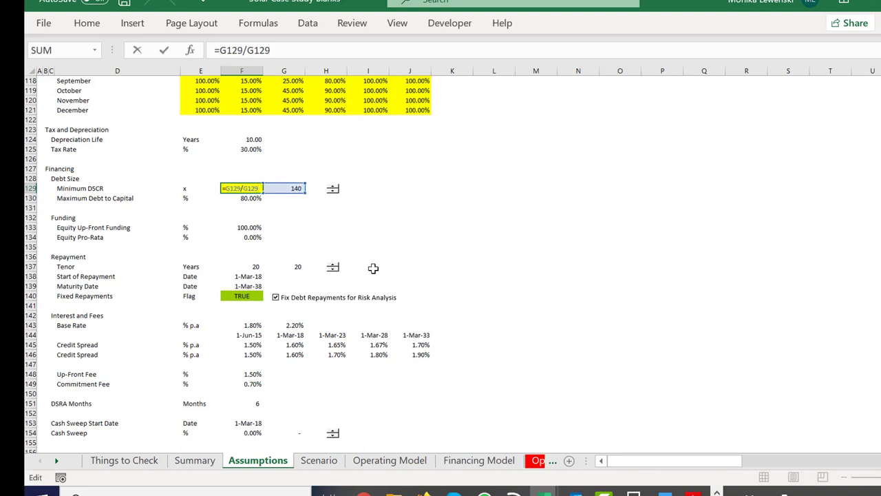
pyautogui.press('Escape')
# - Calculate the Minimum DSCR in F129 with the formula =G129/100
pyautogui.write('=')
pyautogui.press('Right')
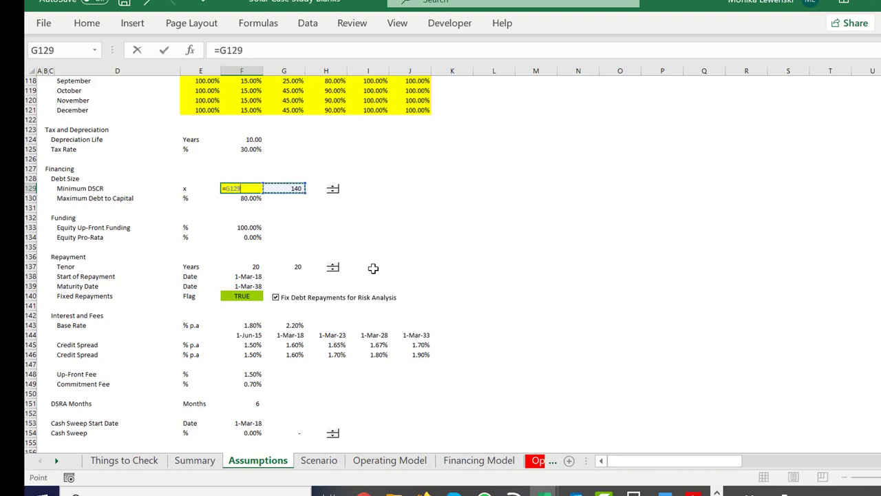
pyautogui.write('/100')
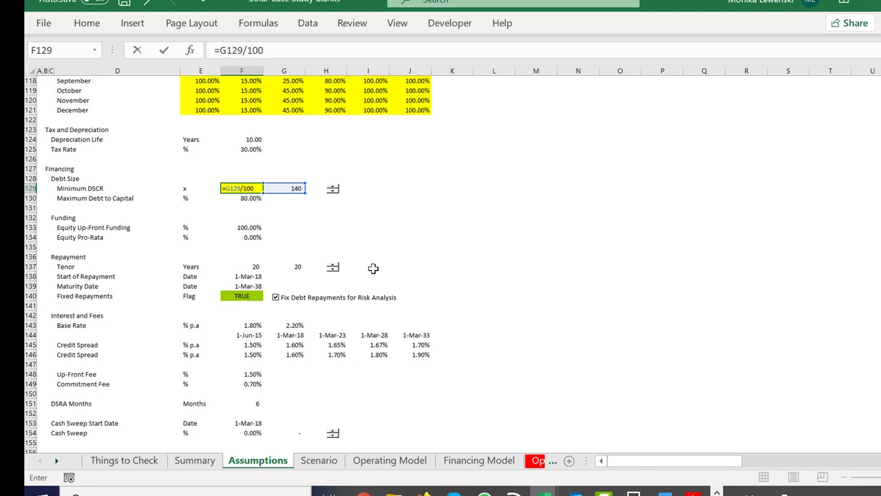
pyautogui.press('Return')
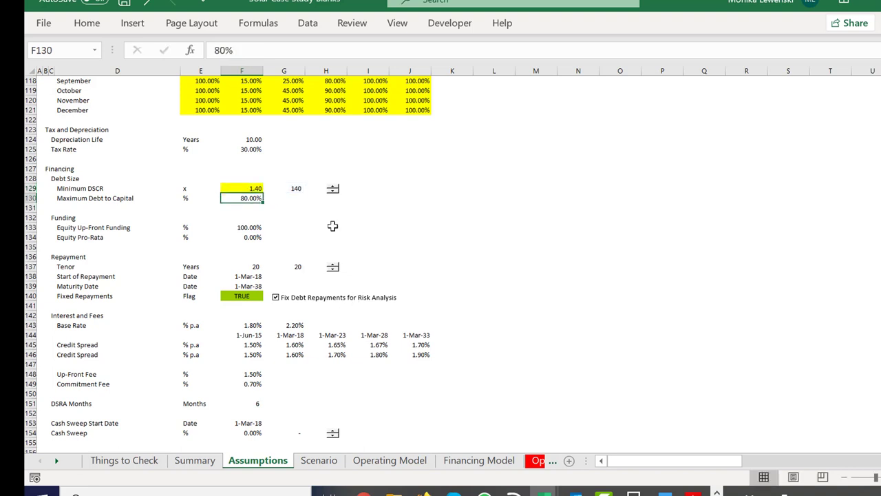
# - Test the Minimum DSCR spinner by stepping its value in G129 up and back down to 141
pyautogui.click(331, 187)
pyautogui.click(333, 188)
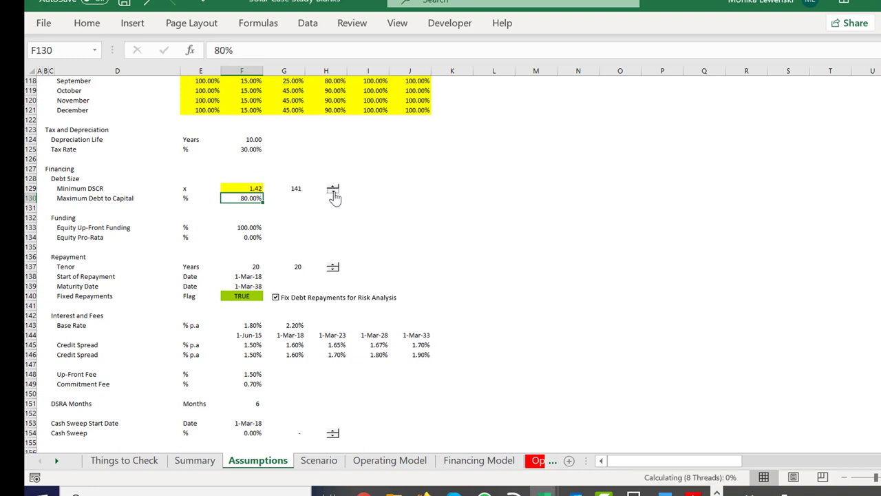
pyautogui.click(333, 192)
pyautogui.click(357, 235)
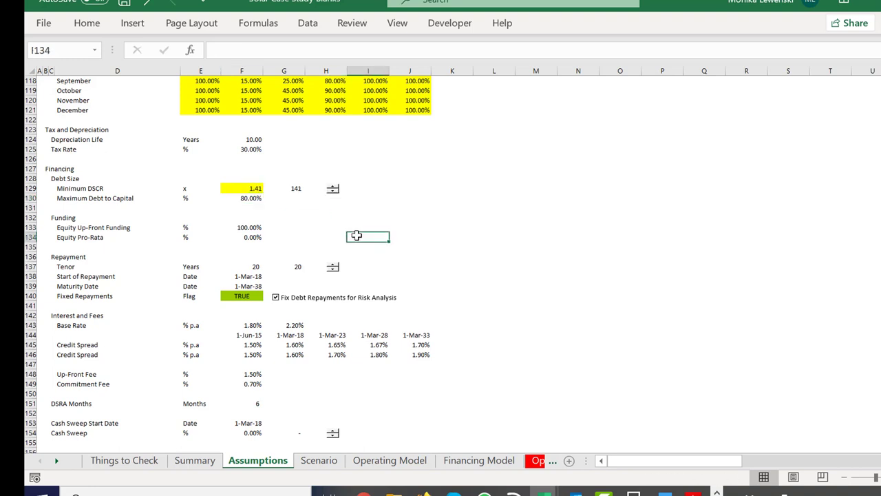
# - Look back over the start of the Assumptions sheet and the Scenario sheet's general assumptions, and open the Operating Model sheet
pyautogui.press('pageup')
pyautogui.press('pageup')
pyautogui.press('pageup')
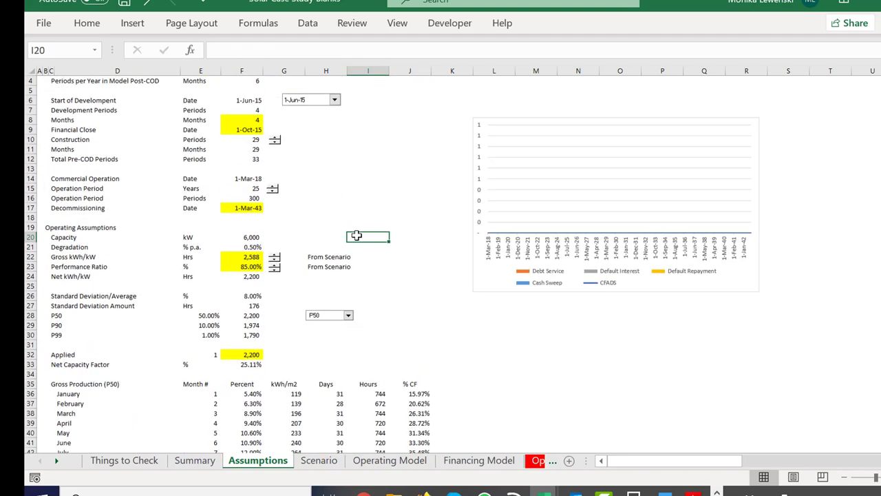
pyautogui.hotkey('ctrl', 'pagedown')
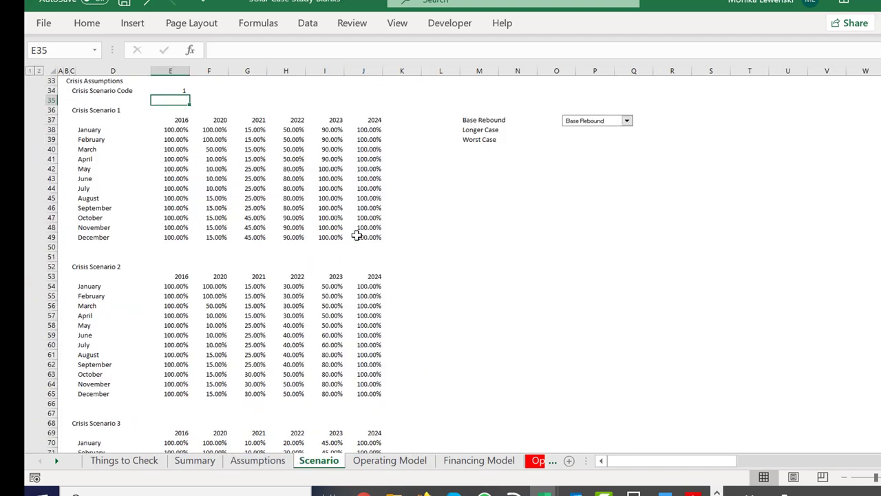
pyautogui.scroll(10, 356, 235)
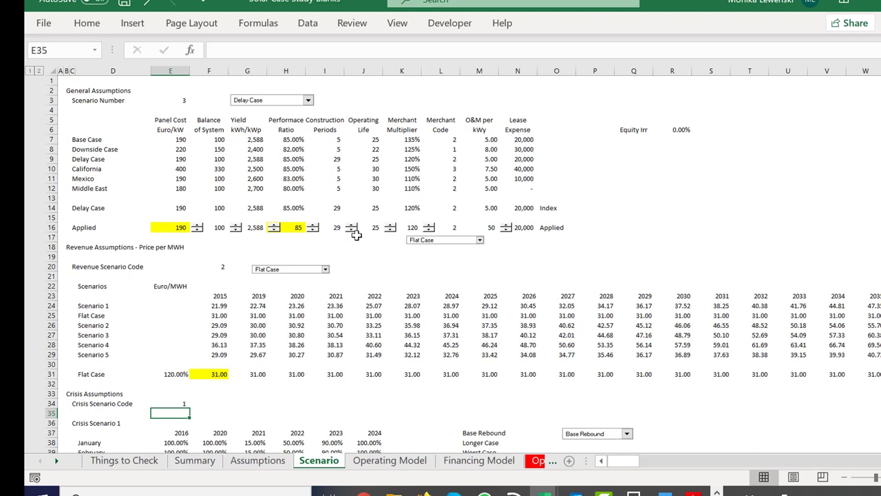
pyautogui.hotkey('ctrl', 'pagedown')
pyautogui.press('Left')
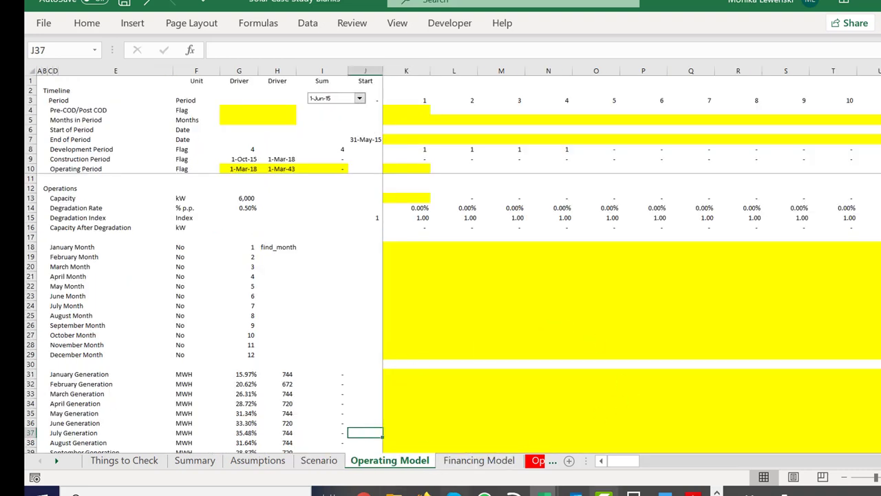
# - Switch to the Project Finance Modelling presentation in PowerPoint and show slide 16, Review Inputs and Assumptions Page, full screen
pyautogui.click(716, 493)
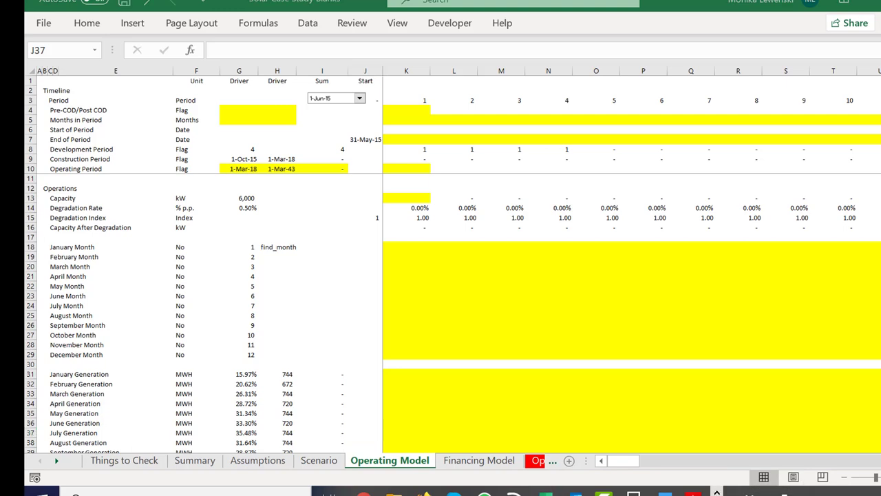
pyautogui.moveTo(367, 492)
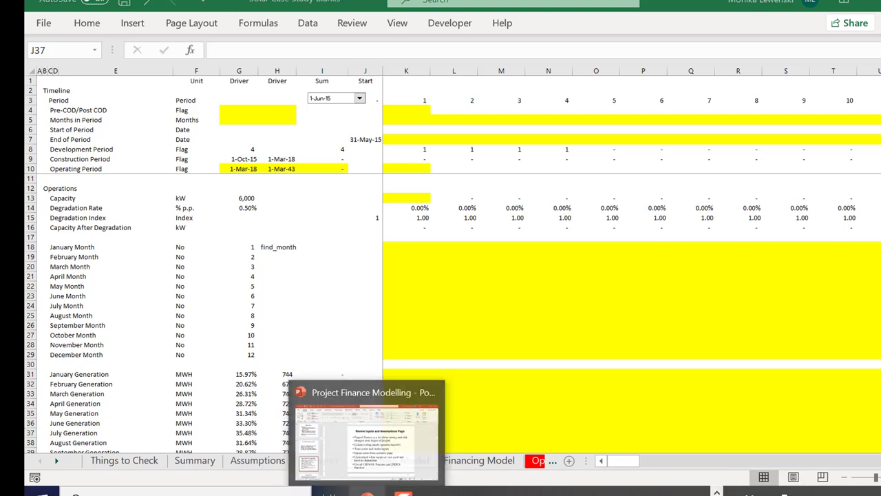
pyautogui.click(465, 462)
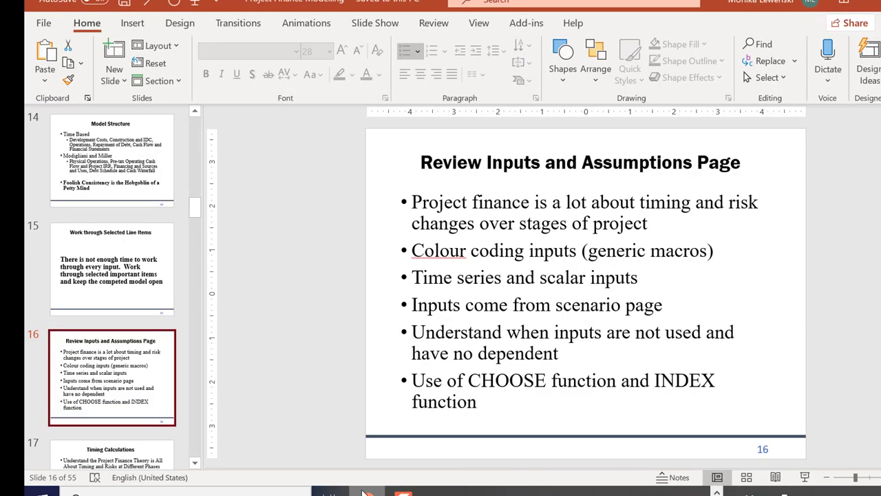
pyautogui.click(806, 476)
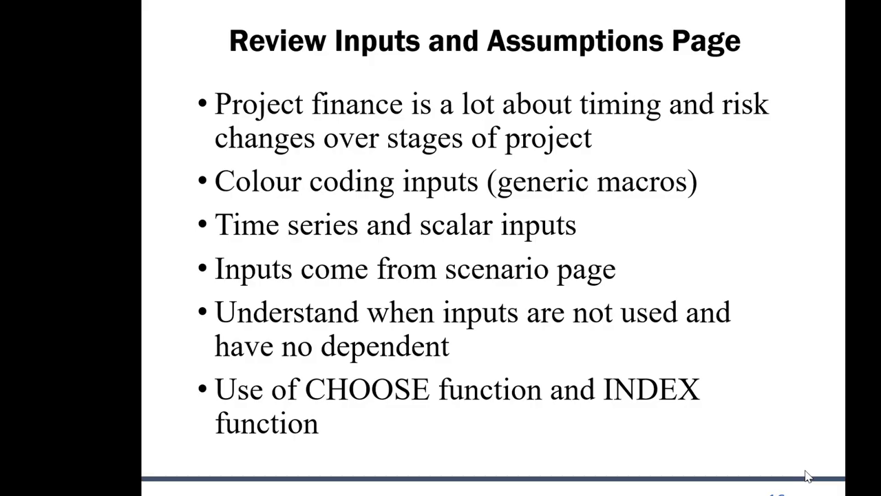
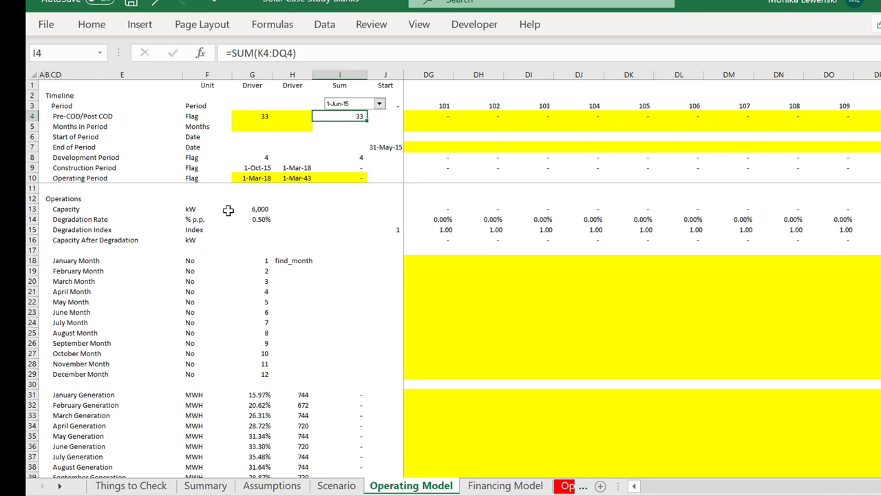
# - Link the first Months in Period driver in G5 to the Pre-COD months with the formula =Assumptions!F3
pyautogui.press('Down')
pyautogui.press('Left')
pyautogui.press('Left')
pyautogui.write('=')
pyautogui.hotkey('ctrl', 'pageup')
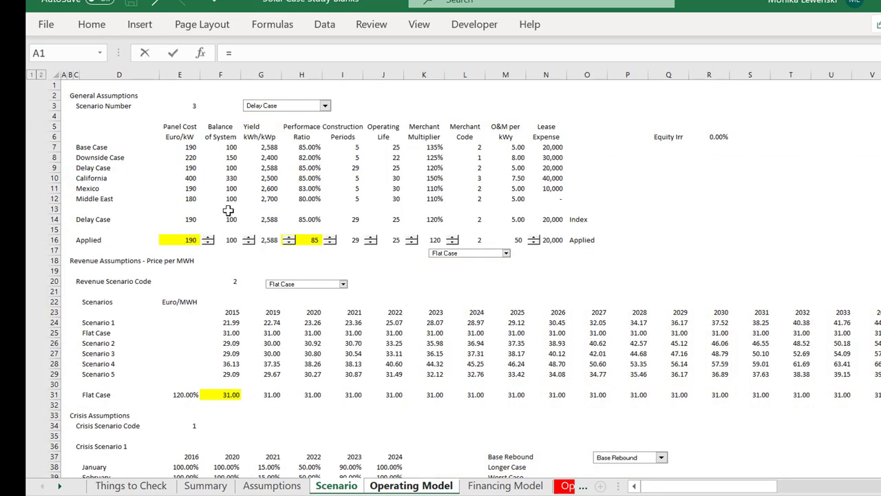
pyautogui.hotkey('ctrl', 'pageup')
pyautogui.scroll(1, 238, 108)
pyautogui.press('Down')
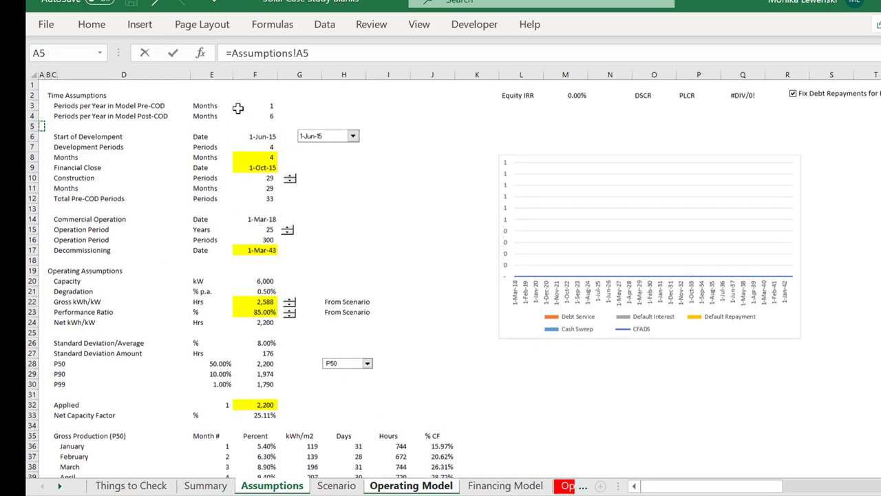
pyautogui.click(254, 107)
pyautogui.press('Return')
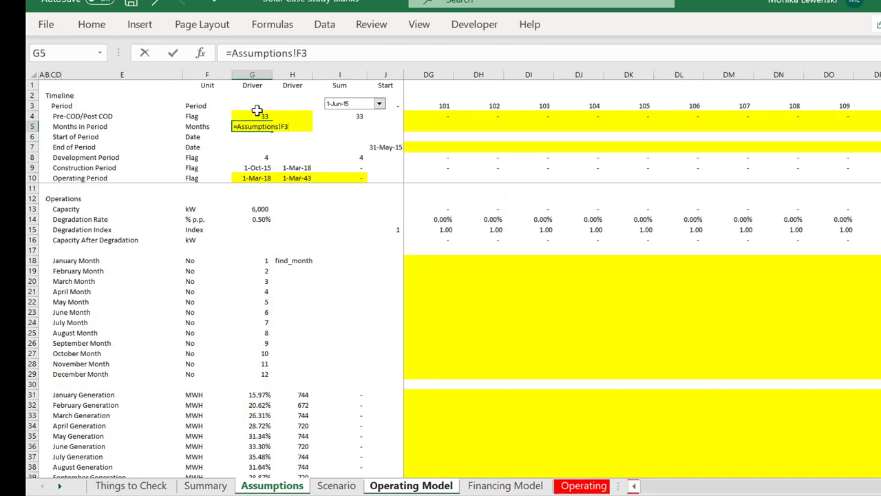
# - Link the second Months in Period driver in H5 to the Post-COD months with the formula =Assumptions!F4
pyautogui.write('=')
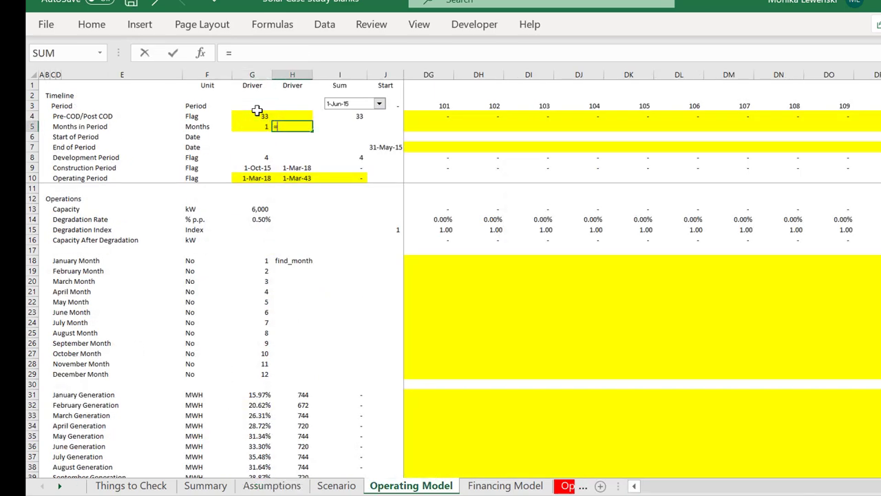
pyautogui.hotkey('ctrl', 'pageup')
pyautogui.hotkey('ctrl', 'pageup')
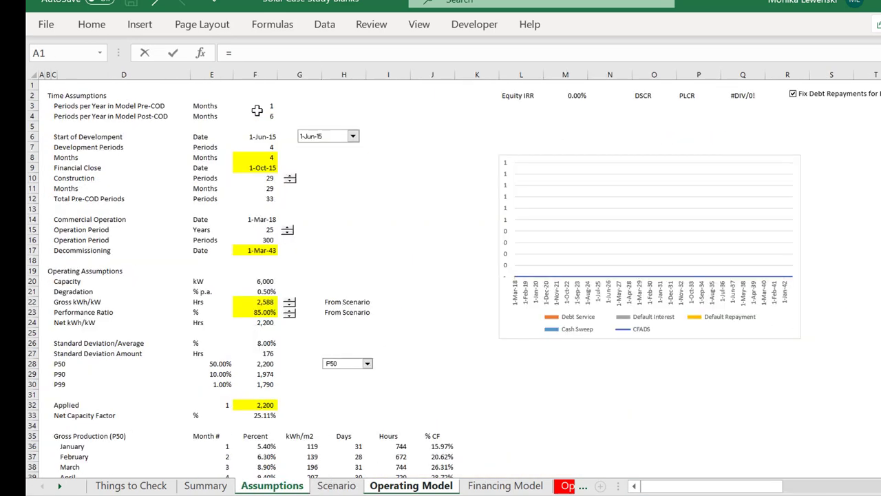
pyautogui.click(257, 114)
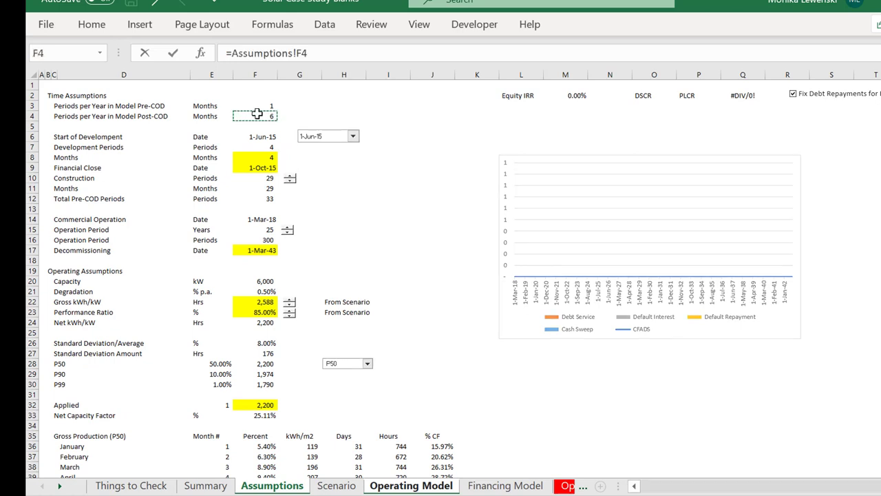
pyautogui.hotkey('ctrl', 'pagedown')
pyautogui.hotkey('ctrl', 'pagedown')
pyautogui.hotkey('ctrl', 'Return')
# - Calculate Months in Period in K5 with the formula =IF(K4,$G$5,$H$5) and fill it across row 5
pyautogui.press('Left')
pyautogui.press('Right')
pyautogui.press('Right')
pyautogui.press('Right')
pyautogui.press('Right')
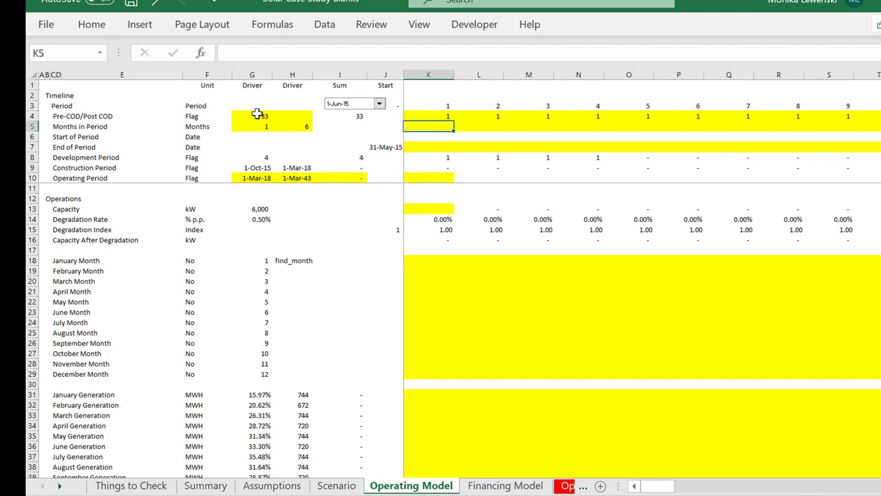
pyautogui.write('=')
pyautogui.write('if(')
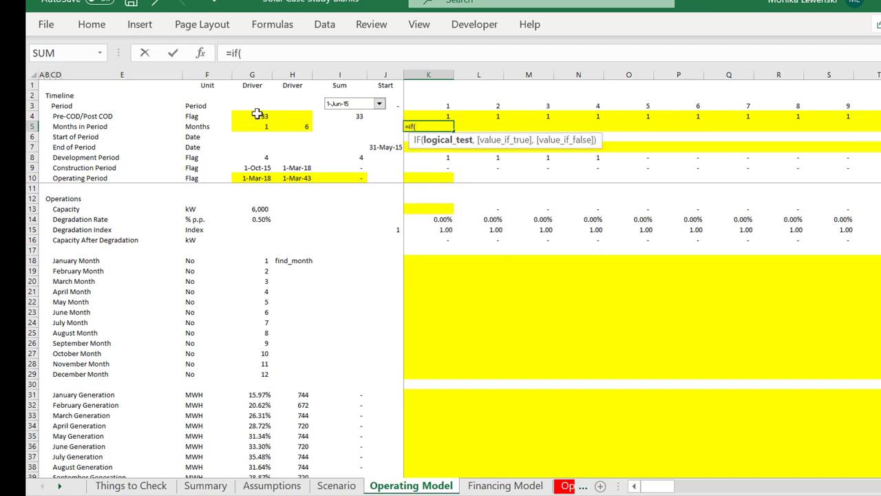
pyautogui.press('Left')
pyautogui.press('Left')
pyautogui.press('Right')
pyautogui.press('Right')
pyautogui.press('Up')
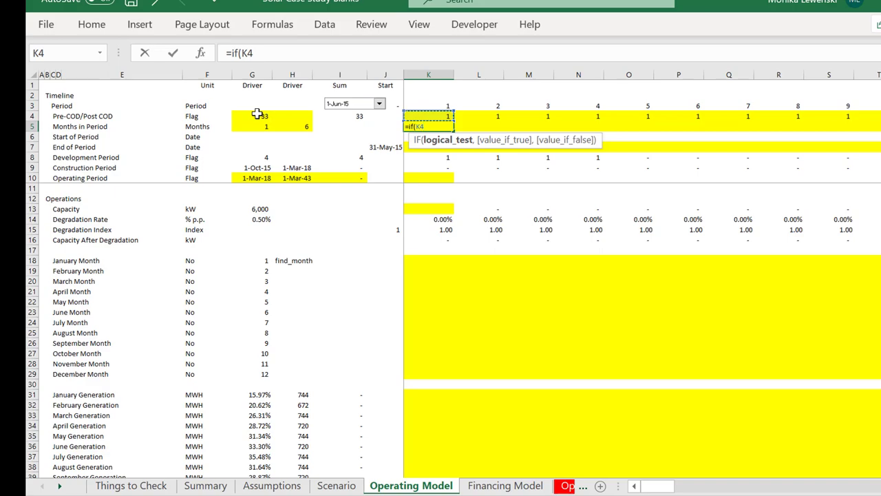
pyautogui.write(',')
pyautogui.press('Left')
pyautogui.press('Left')
pyautogui.press('Left')
pyautogui.press('Left')
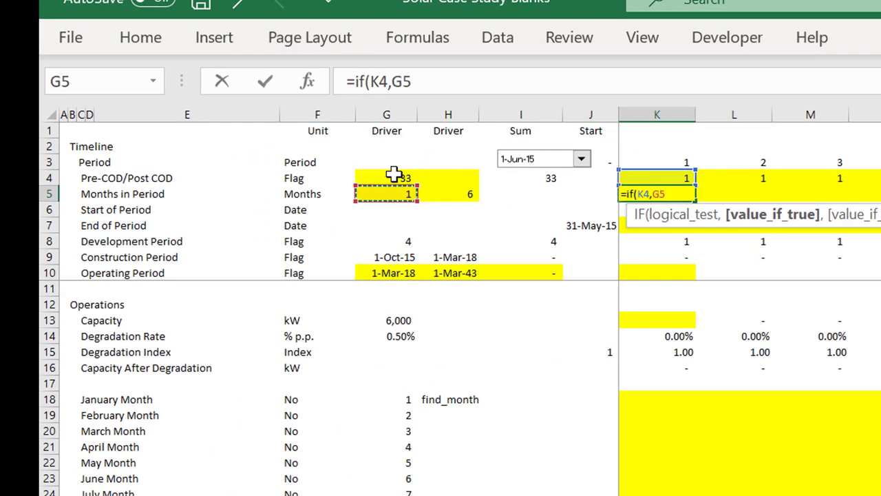
pyautogui.press('F4')
pyautogui.write(',')
pyautogui.press('Left')
pyautogui.press('Left')
pyautogui.press('Left')
pyautogui.press('F4')
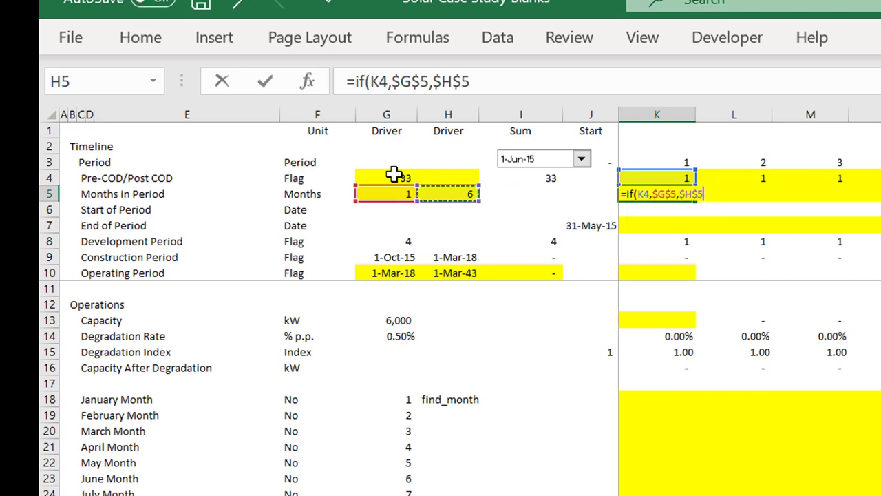
pyautogui.press('Return')
pyautogui.press('Up')
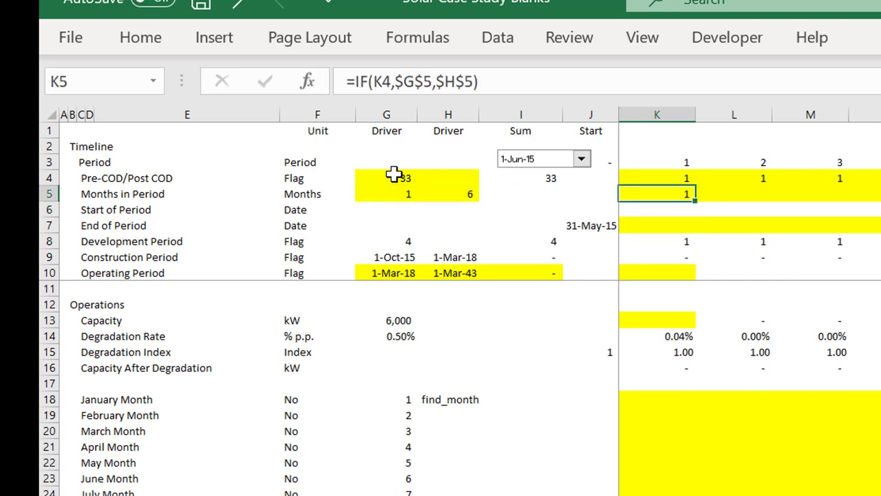
pyautogui.hotkey('shift', 'ctrl', 'Right')
pyautogui.hotkey('ctrl', 'r')
# - Check the filled Months in Period formulas along row 5 and return to the start of the row
pyautogui.press('Right')
pyautogui.hotkey('ctrl', 'Right')
pyautogui.press('Right')
pyautogui.press('Right')
pyautogui.press('Right')
pyautogui.press('Right')
pyautogui.press('Right')
pyautogui.press('Right')
pyautogui.press('Right')
pyautogui.press('Right')
pyautogui.press('Right')
pyautogui.press('Right')
pyautogui.press('Right')
pyautogui.press('Right')
pyautogui.press('Right')
pyautogui.press('Right')
pyautogui.press('Right')
pyautogui.press('Right')
pyautogui.press('Right')
pyautogui.press('Right')
pyautogui.press('Right')
pyautogui.press('Right')
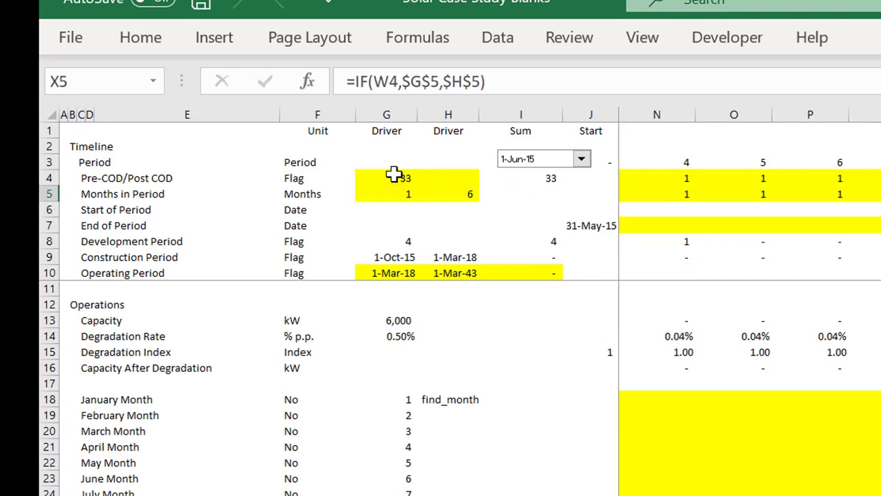
pyautogui.press('Right')
pyautogui.press('Right')
pyautogui.press('Left')
pyautogui.press('Left')
pyautogui.press('Left')
pyautogui.press('Left')
pyautogui.press('Left')
pyautogui.press('Left')
pyautogui.press('Left')
pyautogui.press('Left')
pyautogui.press('Left')
pyautogui.press('Left')
pyautogui.press('Left')
pyautogui.press('Left')
pyautogui.press('Left')
pyautogui.press('Left')
pyautogui.press('Left')
pyautogui.press('Left')
pyautogui.press('Left')
pyautogui.press('Left')
pyautogui.press('Left')
pyautogui.press('Left')
pyautogui.press('Left')
pyautogui.press('Left')
pyautogui.press('Left')
pyautogui.press('Left')
pyautogui.press('Left')
pyautogui.press('Left')
pyautogui.press('Left')
pyautogui.press('Left')
pyautogui.press('Left')
pyautogui.press('Left')
pyautogui.press('Left')
pyautogui.press('Left')
pyautogui.press('Left')
pyautogui.press('Left')
pyautogui.press('Left')
pyautogui.press('Left')
pyautogui.press('Left')
pyautogui.press('Left')
pyautogui.press('Left')
pyautogui.press('Left')
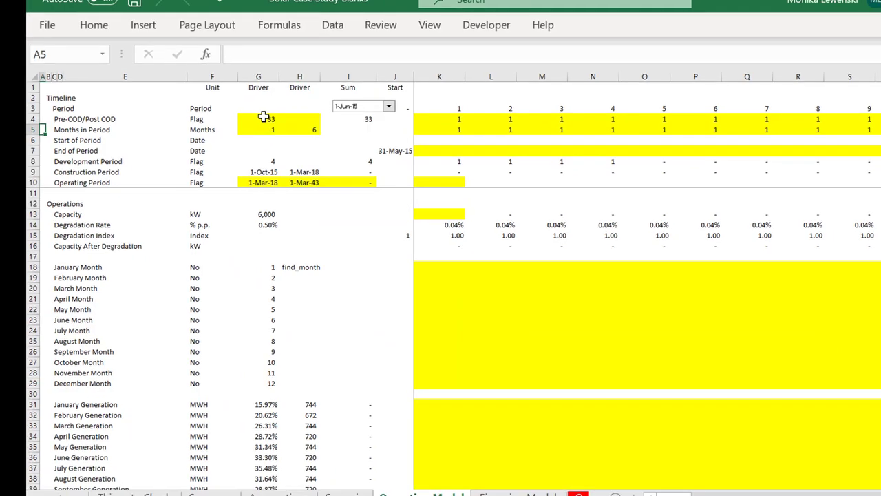
# - Colour the Assumptions sheet with the generic macro's Format Options, turning off Apply Top Row Colour and turning on Mark Links from Other Sheets
pyautogui.hotkey('ctrl', 'pageup')
pyautogui.hotkey('ctrl', 'pageup')
pyautogui.hotkey('ctrl', 'pageup')
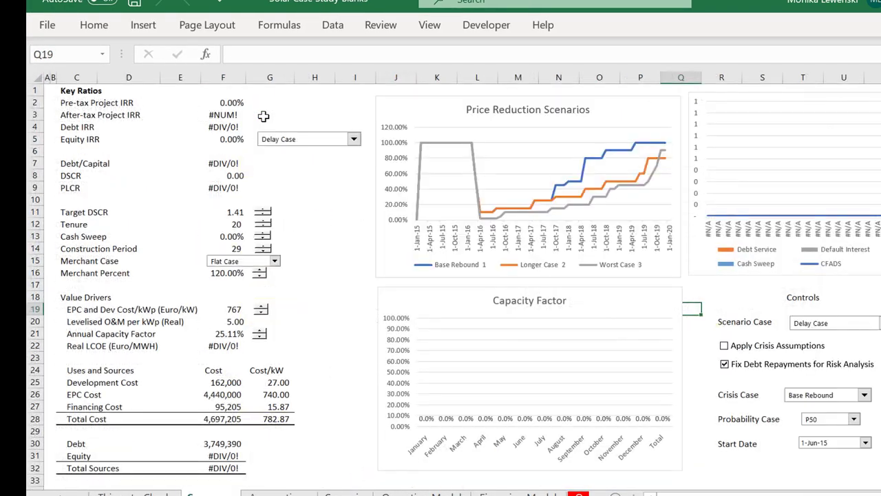
pyautogui.hotkey('ctrl', 'pagedown')
pyautogui.hotkey('ctrl', 'alt', 'c')
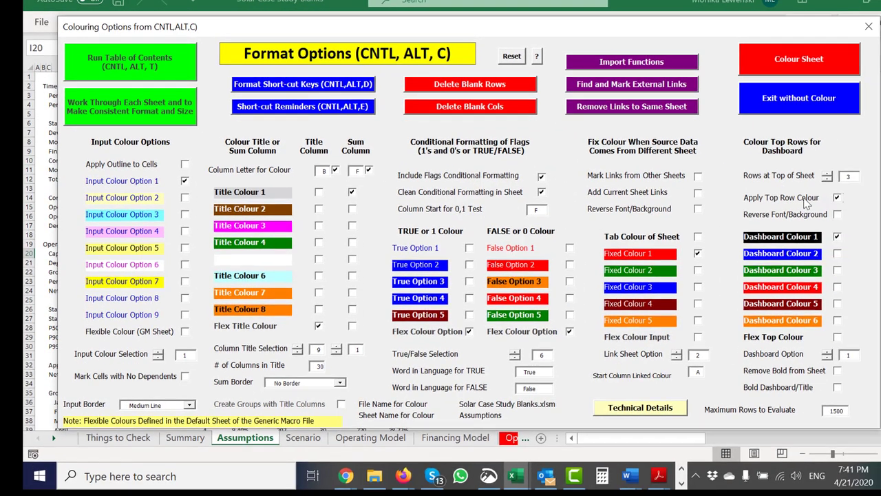
pyautogui.click(837, 198)
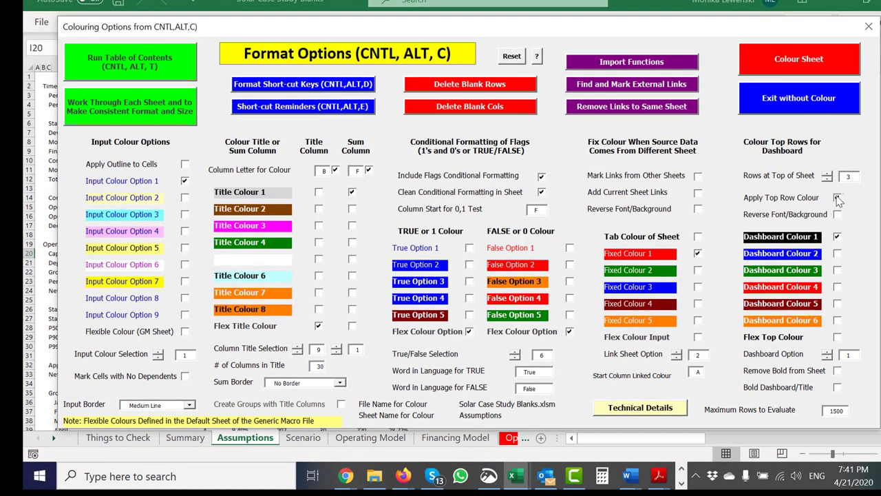
pyautogui.click(697, 176)
pyautogui.click(780, 75)
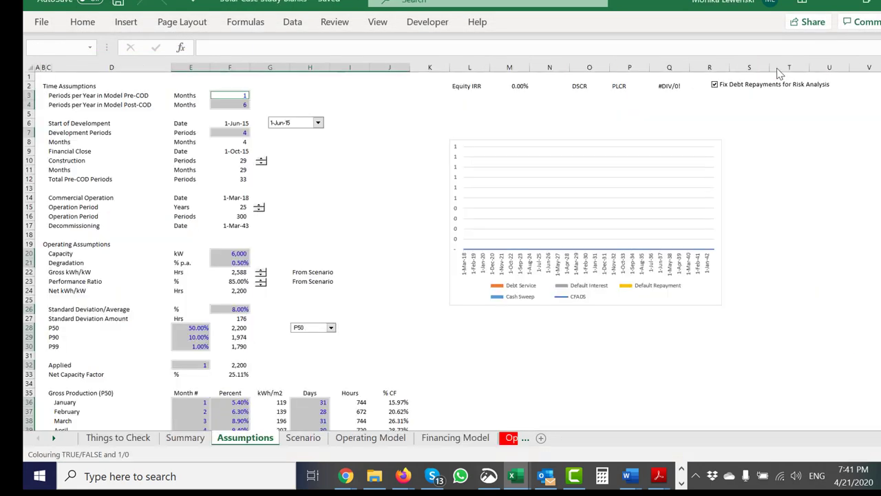
# - Recolour the Assumptions sheet with the Sum Column colouring turned off in the Format Options
pyautogui.click(301, 160)
pyautogui.press('Left')
pyautogui.press('Left')
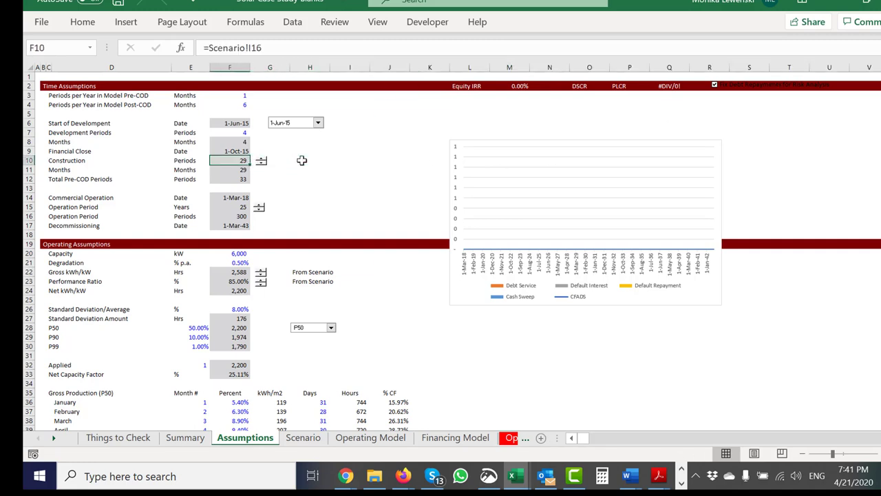
pyautogui.hotkey('ctrl', 'alt', 'c')
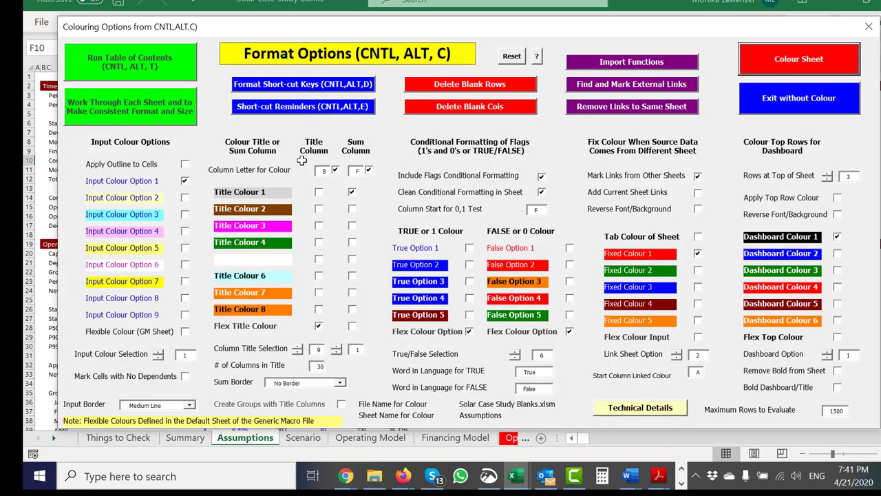
pyautogui.click(369, 169)
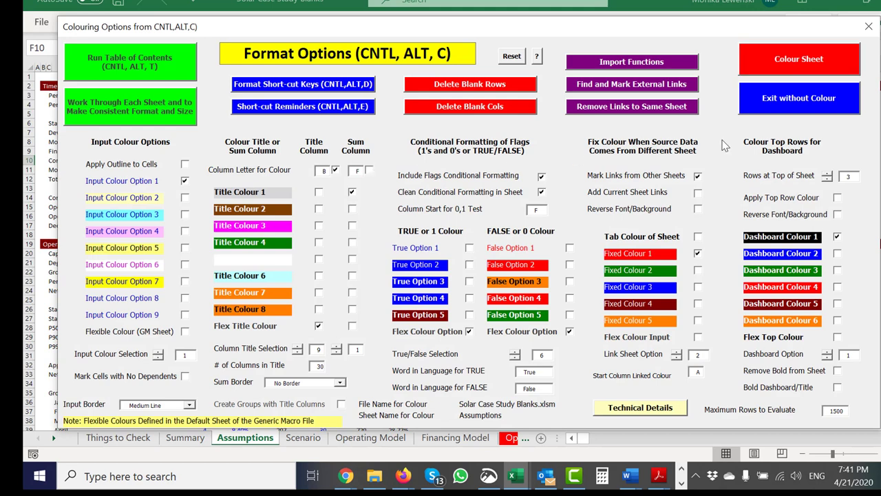
pyautogui.click(796, 71)
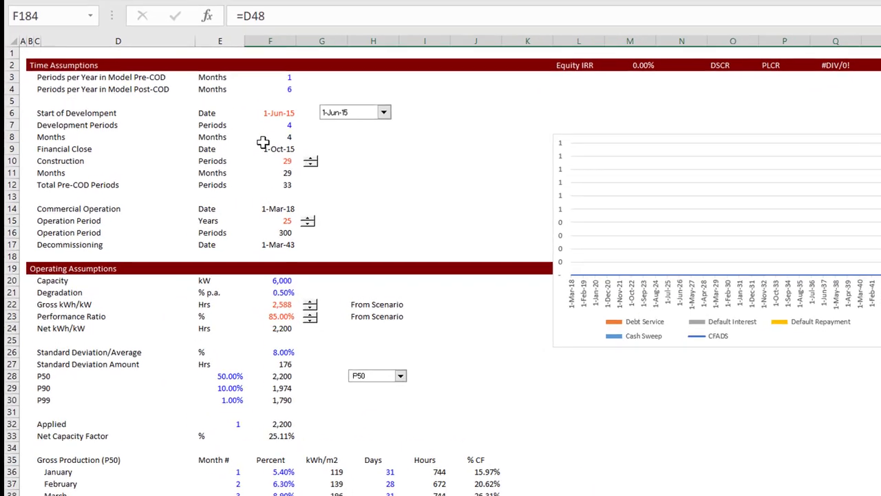
# - Examine the linked Start of Development and Construction inputs, tracing F10 to its source on the Scenario sheet and returning
pyautogui.click(242, 141)
pyautogui.press('Up')
pyautogui.press('Up')
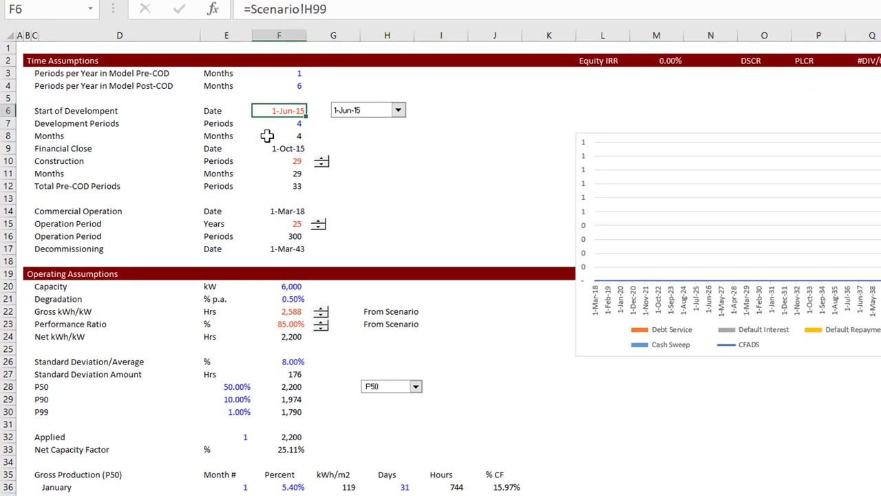
pyautogui.press('Down')
pyautogui.press('Down')
pyautogui.press('Down')
pyautogui.press('Down')
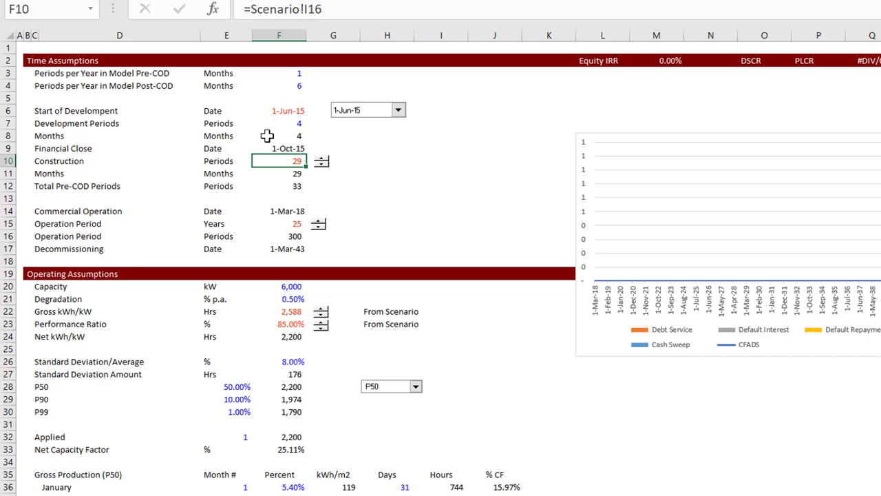
pyautogui.hotkey('ctrl', '[')
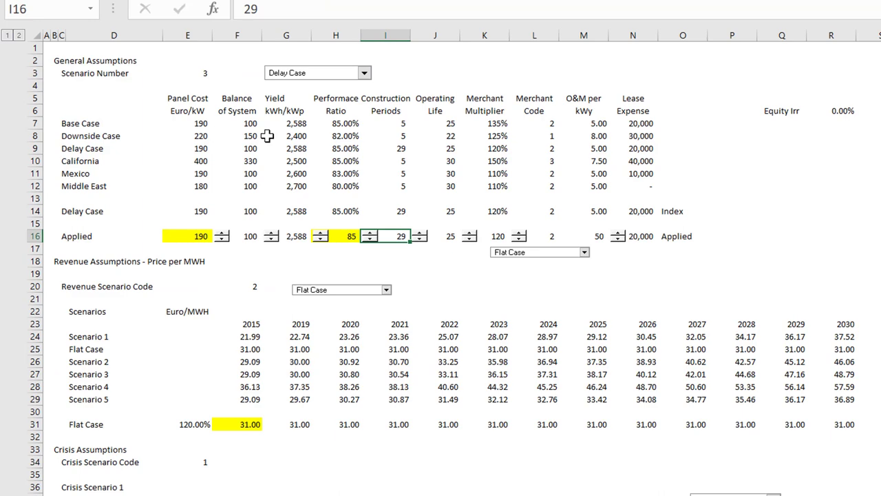
pyautogui.press('F5')
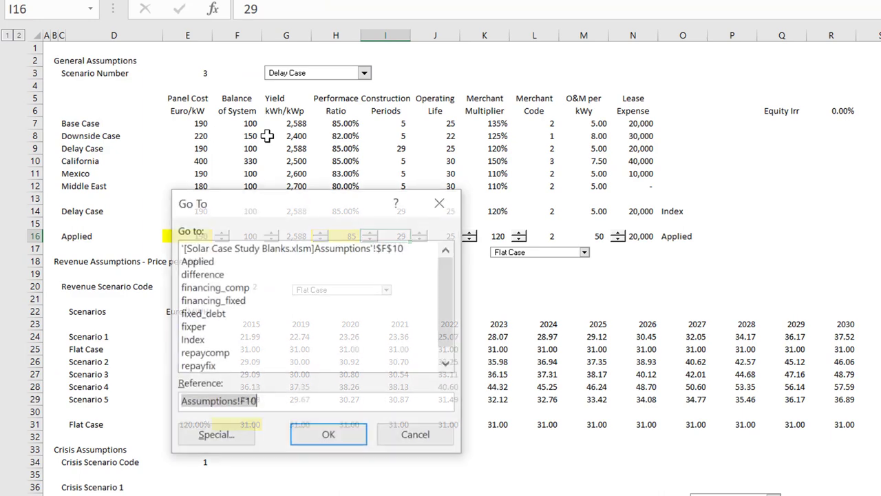
pyautogui.press('Return')
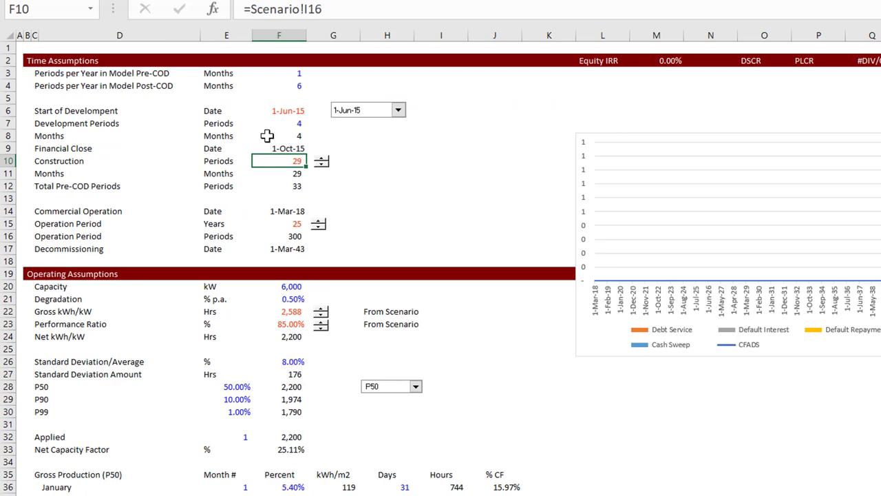
# - Look over the colour coding of the capital expenditure, operating expense and revenue inputs on the Assumptions sheet
pyautogui.press('pagedown')
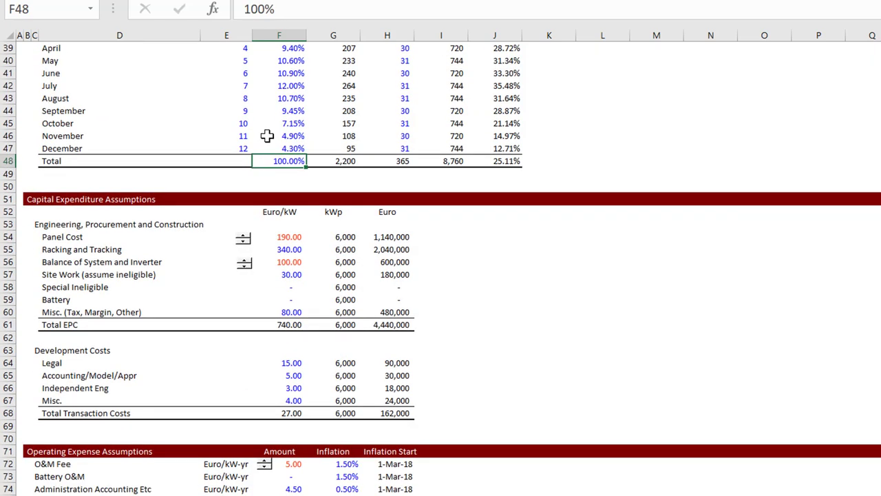
pyautogui.press('pagedown')
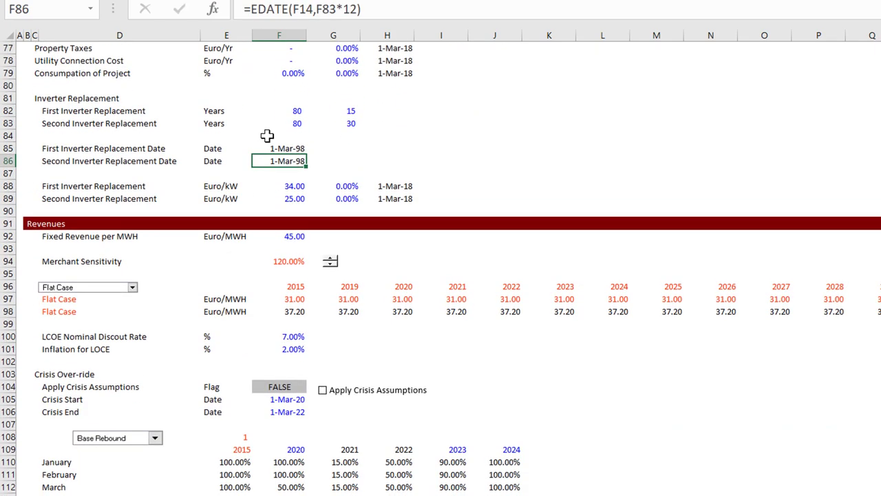
pyautogui.press('pageup')
pyautogui.press('pageup')
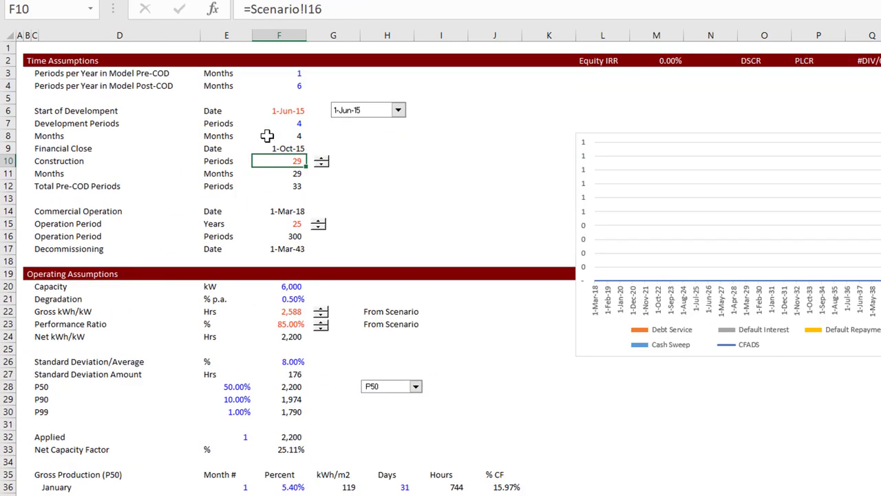
# - Review the colour-coded inputs in column F of the Assumptions sheet, from Construction through Performance Ratio to the Legal development cost
pyautogui.press('Down')
pyautogui.press('Down')
pyautogui.press('Down')
pyautogui.press('Down')
pyautogui.press('Down')
pyautogui.press('Down')
pyautogui.press('Down')
pyautogui.press('Down')
pyautogui.press('Down')
pyautogui.press('Down')
pyautogui.press('Down')
pyautogui.press('Down')
pyautogui.press('Down')
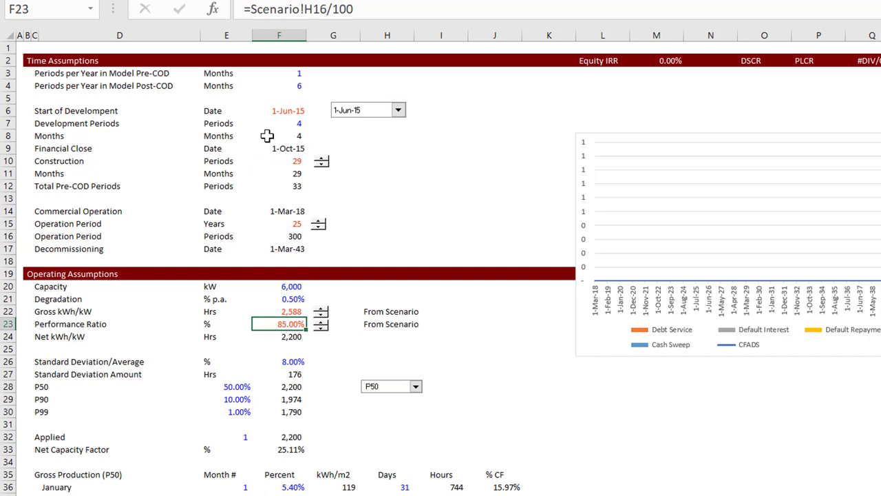
pyautogui.press('Down')
pyautogui.press('Down')
pyautogui.press('Down')
pyautogui.press('pagedown')
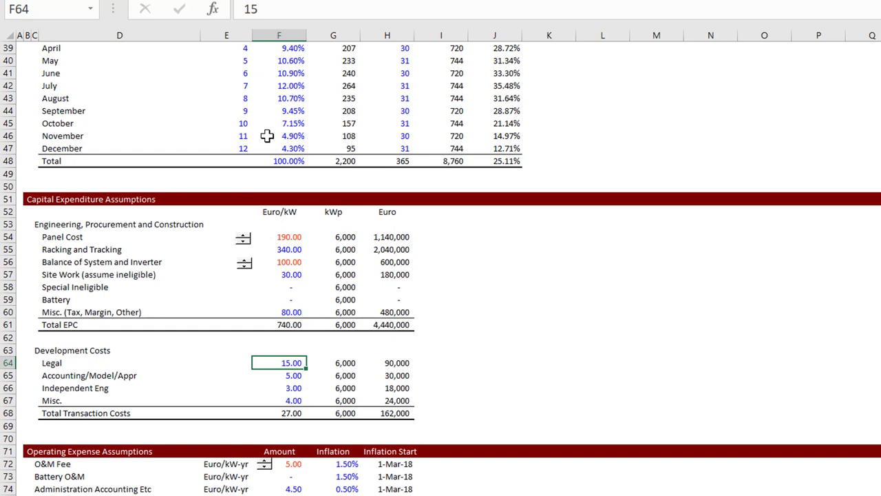
pyautogui.hotkey('ctrl', 'pageup')
pyautogui.hotkey('ctrl', 'pagedown')
# - Go through the section headings in column B of the Assumptions sheet down to Financing, then return to cell A1
pyautogui.press('Left')
pyautogui.press('Left')
pyautogui.press('Left')
pyautogui.press('Left')
pyautogui.press('Left')
pyautogui.press('Right')
pyautogui.press('Left')
pyautogui.hotkey('ctrl', 'Home')
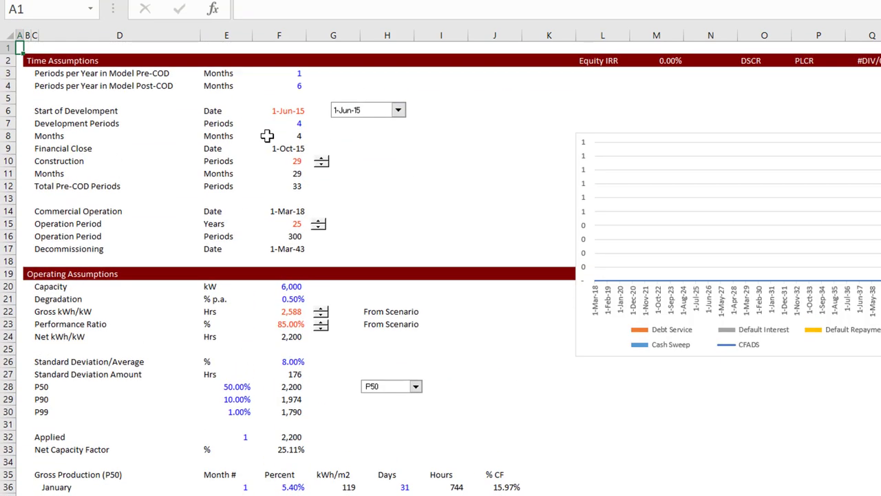
pyautogui.hotkey('ctrl', 'Down')
pyautogui.hotkey('ctrl', 'Home')
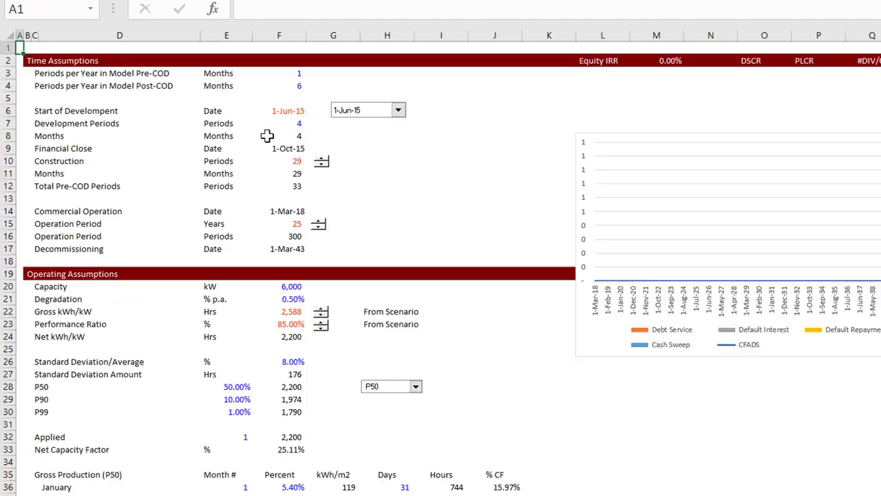
pyautogui.hotkey('ctrl', 'Down')
pyautogui.hotkey('ctrl', 'Home')
pyautogui.press('Right')
pyautogui.press('Down')
pyautogui.hotkey('ctrl', 'Down')
pyautogui.hotkey('ctrl', 'Down')
pyautogui.hotkey('ctrl', 'Down')
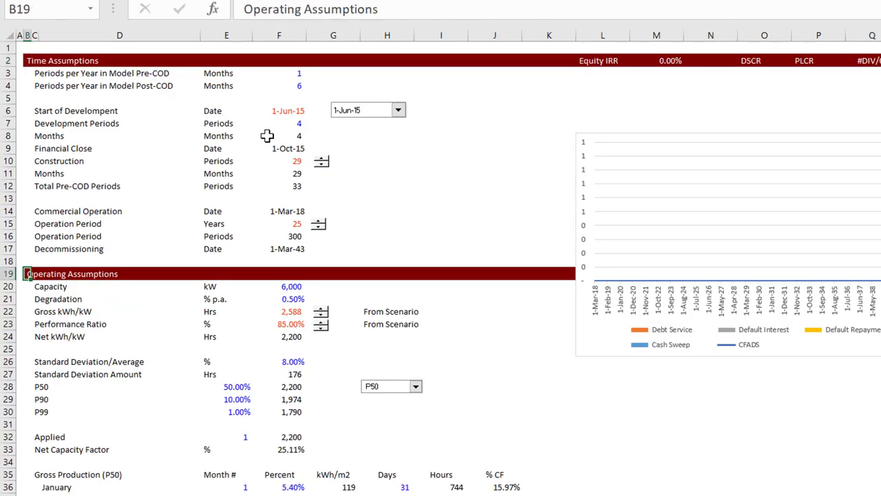
pyautogui.hotkey('ctrl', 'Down')
pyautogui.hotkey('ctrl', 'Down')
pyautogui.hotkey('ctrl', 'Down')
pyautogui.hotkey('ctrl', 'Down')
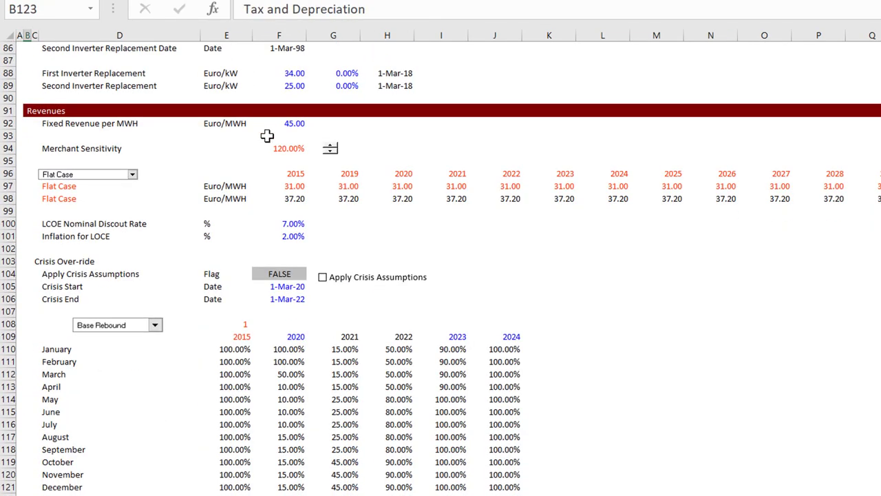
pyautogui.hotkey('ctrl', 'Up')
pyautogui.hotkey('ctrl', 'Up')
pyautogui.hotkey('ctrl', 'Up')
pyautogui.hotkey('ctrl', 'Up')
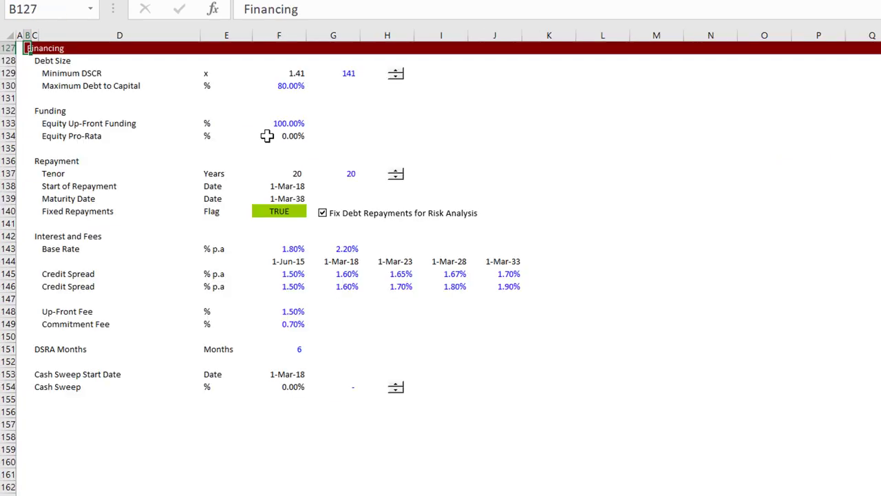
pyautogui.hotkey('ctrl', 'Up')
pyautogui.hotkey('ctrl', 'Up')
pyautogui.hotkey('ctrl', 'Up')
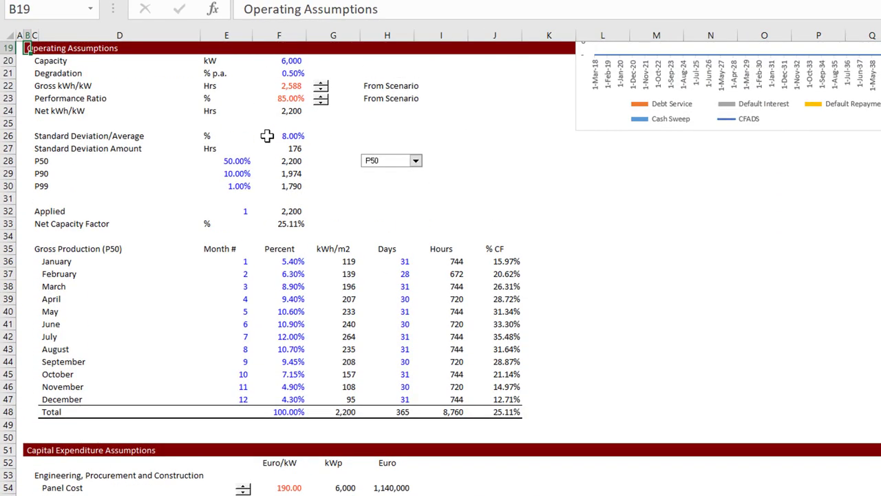
pyautogui.hotkey('ctrl', 'Left')
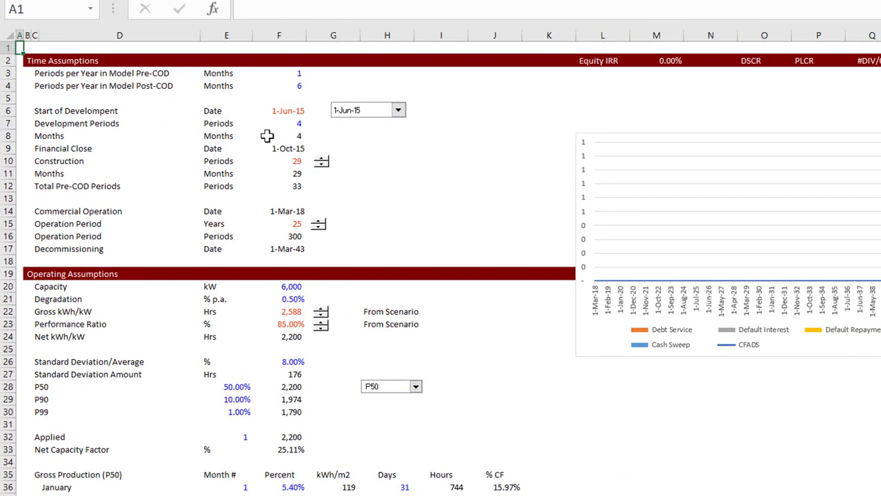
# - Switch to the Operating Model sheet and examine the timeline drivers and the linked opening End of Period date in J7
pyautogui.hotkey('ctrl', 'pageup')
pyautogui.hotkey('ctrl', 'pageup')
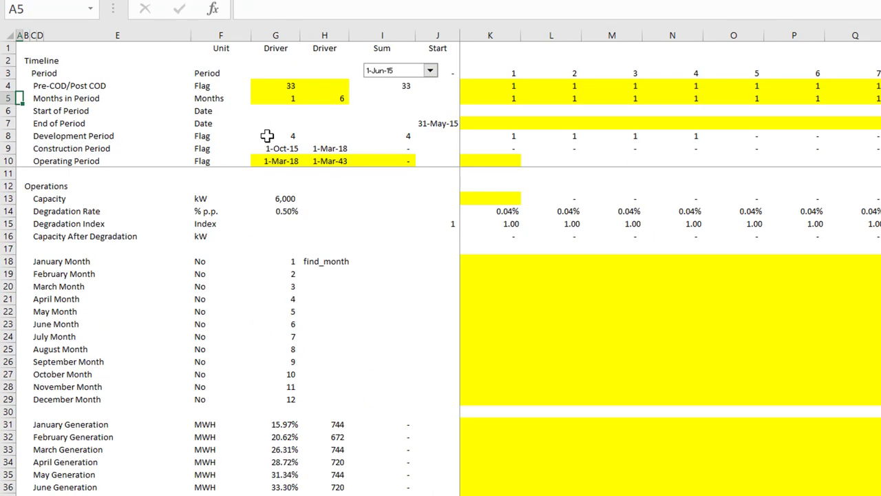
pyautogui.click(368, 184)
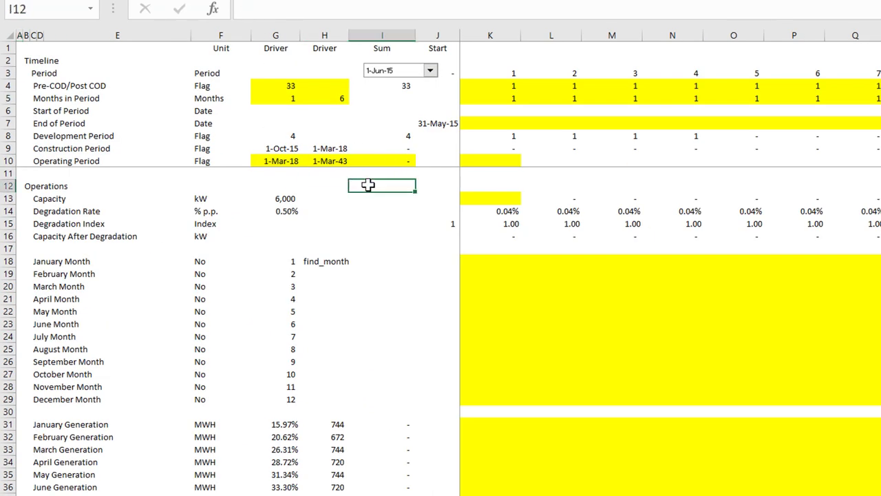
pyautogui.press('Up')
pyautogui.press('Up')
pyautogui.press('Up')
pyautogui.press('Up')
pyautogui.press('Up')
pyautogui.press('Left')
pyautogui.press('Left')
pyautogui.press('Left')
pyautogui.press('Left')
pyautogui.press('Up')
pyautogui.press('Left')
pyautogui.press('Right')
pyautogui.press('Right')
pyautogui.press('Right')
pyautogui.press('Right')
pyautogui.press('Right')
pyautogui.press('Right')
pyautogui.press('Down')
pyautogui.press('Left')
pyautogui.press('Right')
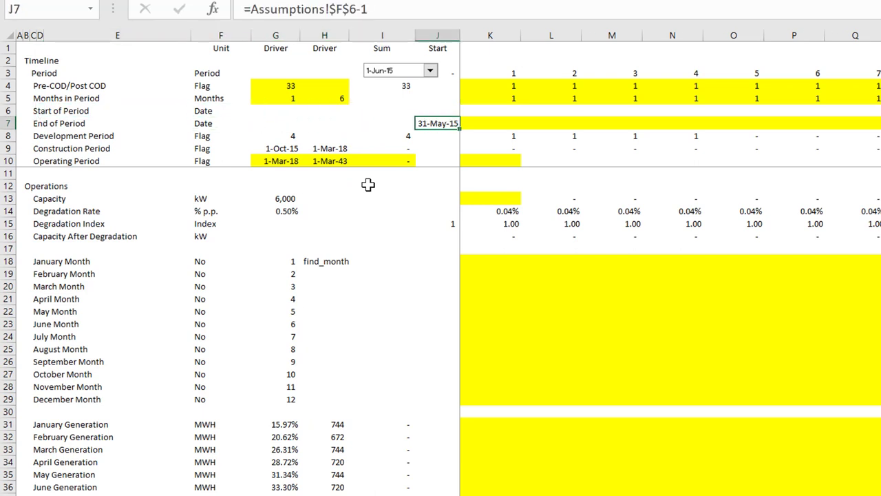
pyautogui.press('Left')
pyautogui.press('Left')
pyautogui.press('Right')
pyautogui.press('Right')
pyautogui.press('Left')
pyautogui.press('Right')
pyautogui.press('Up')
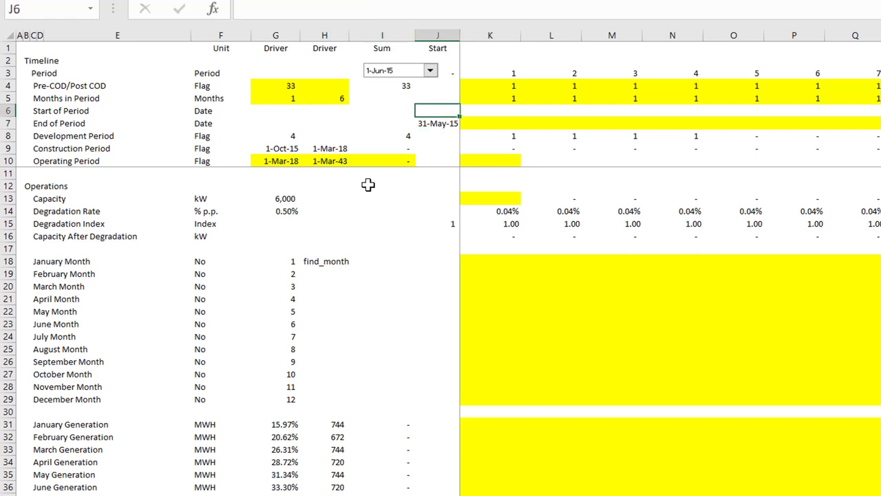
# - Enter =J7+1 in K6 to calculate the first Start of Period date
pyautogui.press('Right')
pyautogui.write('=')
pyautogui.press('Left')
pyautogui.press('Down')
pyautogui.write('+1')
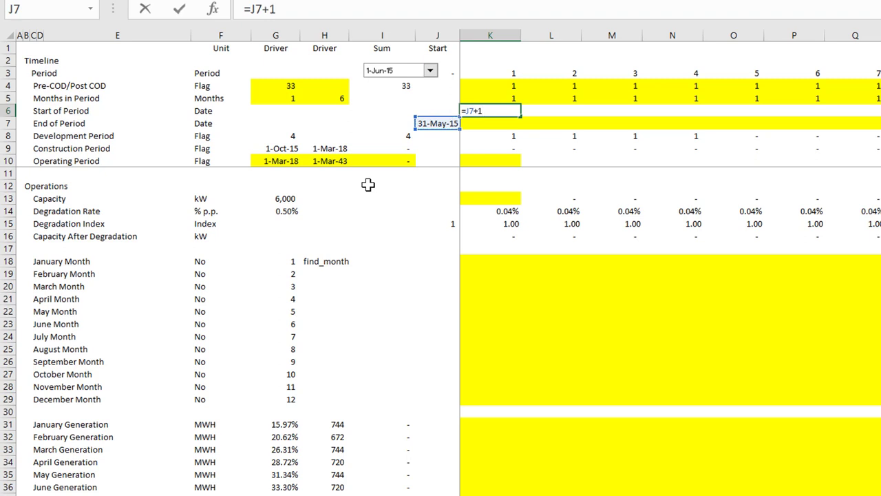
pyautogui.press('Return')
pyautogui.press('Up')
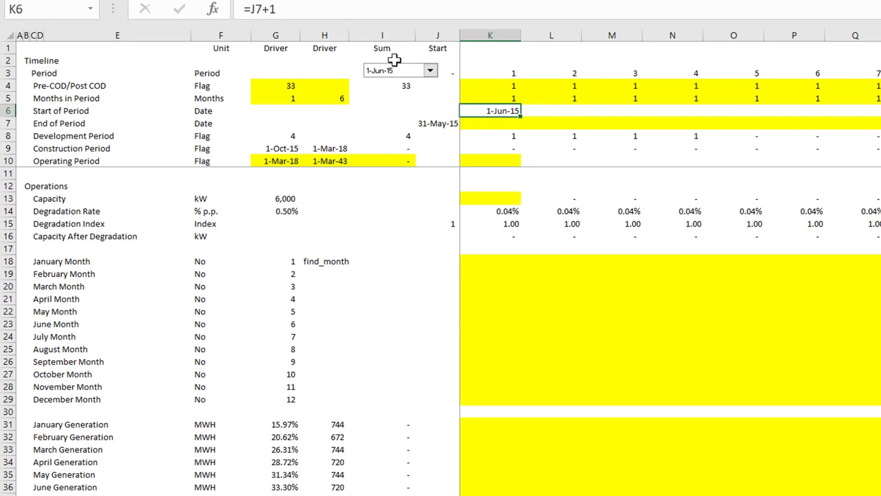
# - Enter =EDATE(K6,K5)-1 in K7 to calculate the first End of Period date
pyautogui.press('Down')
pyautogui.write('=')
pyautogui.press('Up')
pyautogui.press('Up')
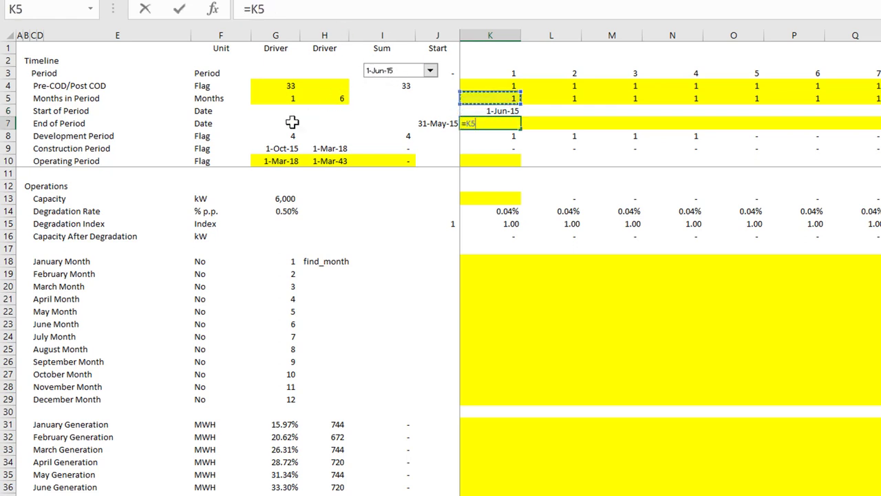
pyautogui.press('BackSpace')
pyautogui.press('BackSpace')
pyautogui.write('e')
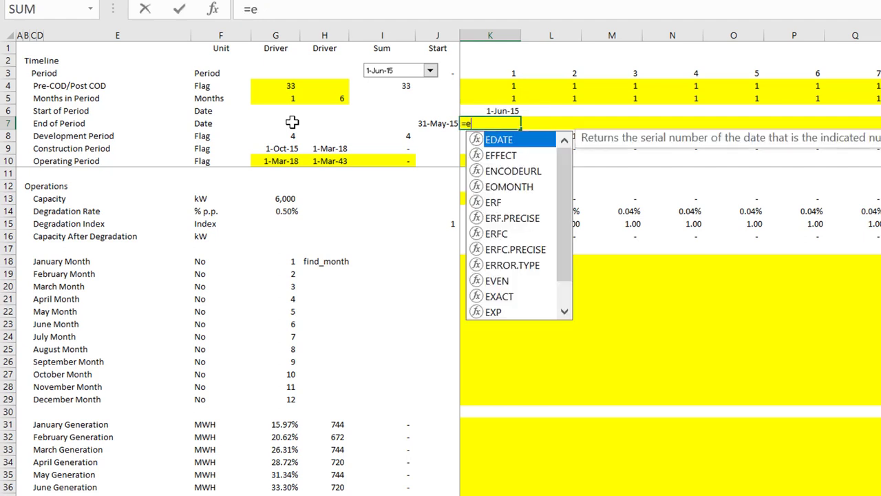
pyautogui.press('Tab')
pyautogui.press('Up')
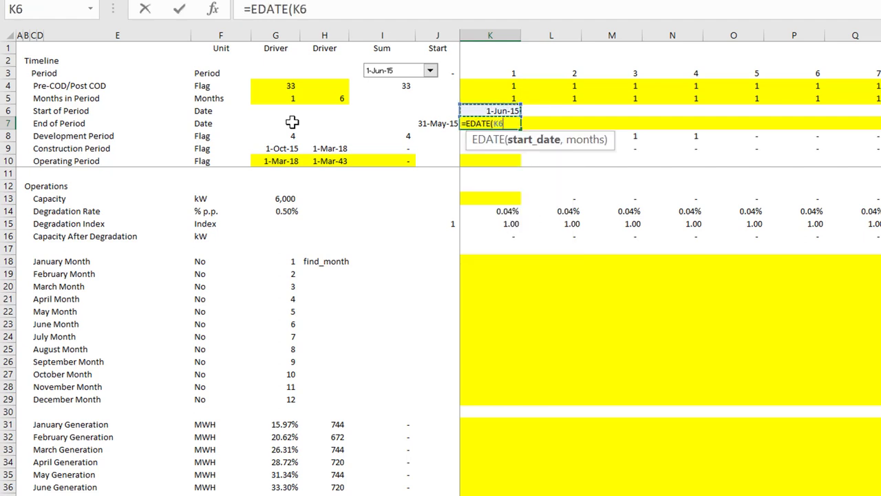
pyautogui.write(',')
pyautogui.press('Up')
pyautogui.press('Up')
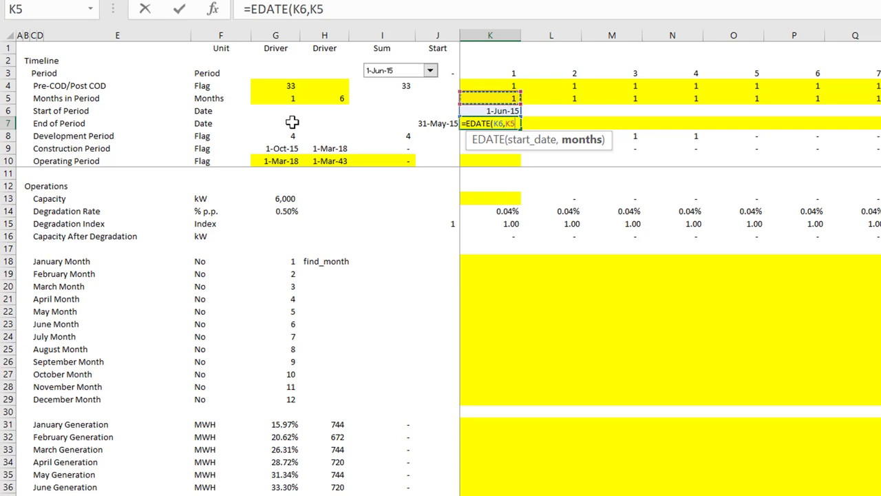
pyautogui.write(')-1')
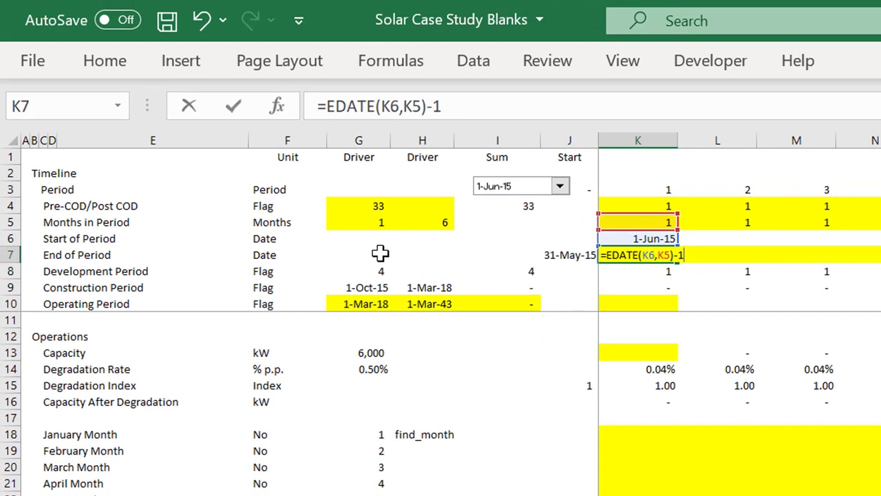
pyautogui.press('Return')
# - Copy the Start of Period and End of Period formulas in K6:K7 across all timeline columns
pyautogui.press('Up')
pyautogui.press('Up')
pyautogui.hotkey('shift', 'Down')
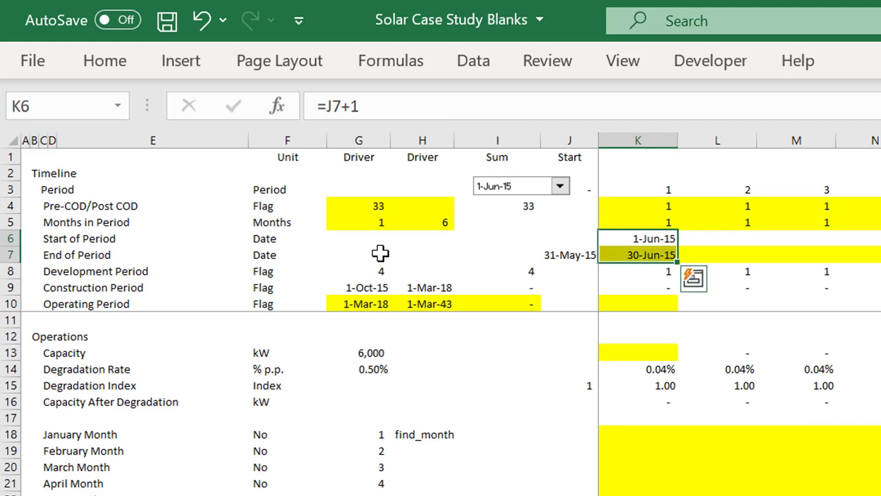
pyautogui.hotkey('ctrl', 'shift', 'r')
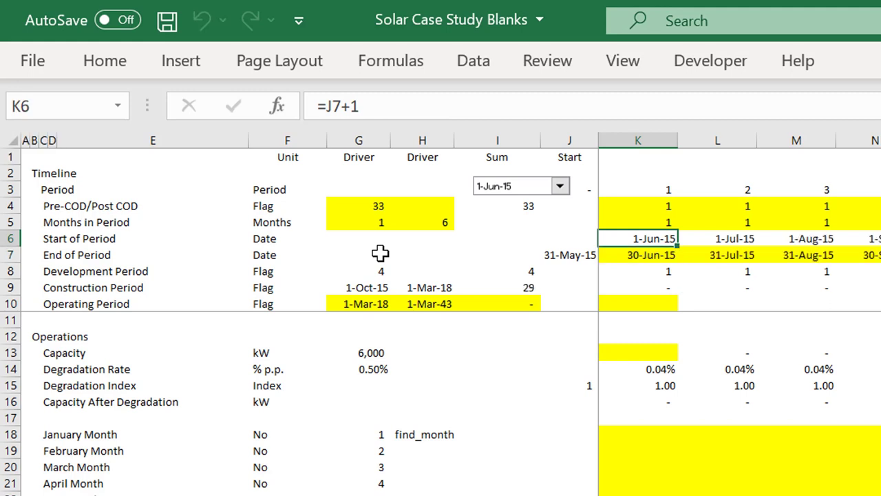
# - Check that the Start of Period and End of Period formulas extend to the last timeline column, DQ
pyautogui.press('Left')
pyautogui.press('Right')
pyautogui.hotkey('ctrl', 'Right')
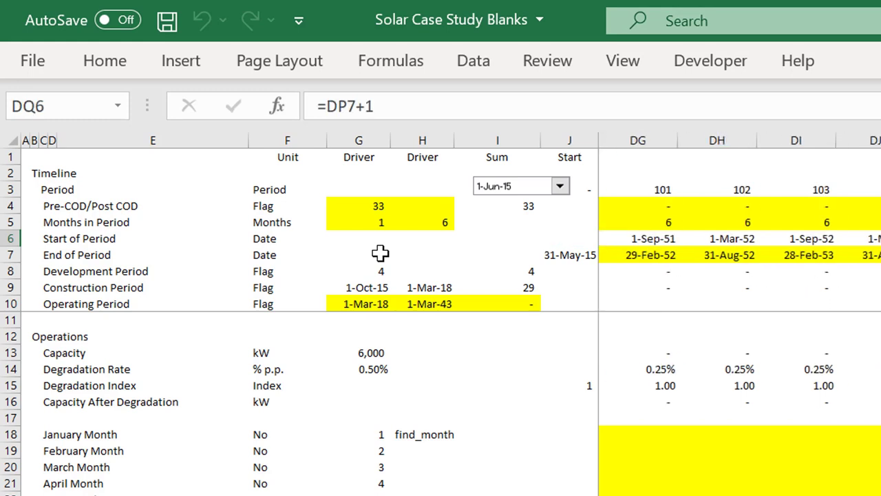
pyautogui.hotkey('shift', 'Down')
pyautogui.press('Left')
pyautogui.press('Right')
pyautogui.press('Down')
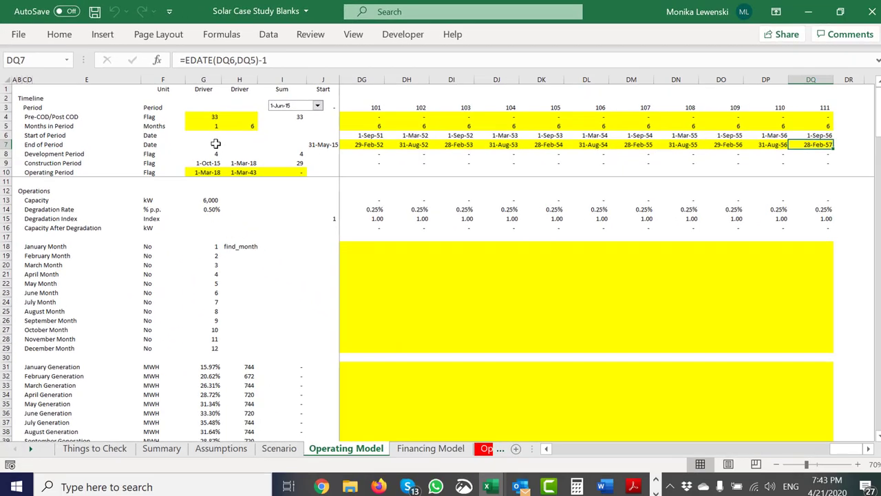
pyautogui.hotkey('ctrl', 'shift', 'Left')
pyautogui.hotkey('shift', 'Right')
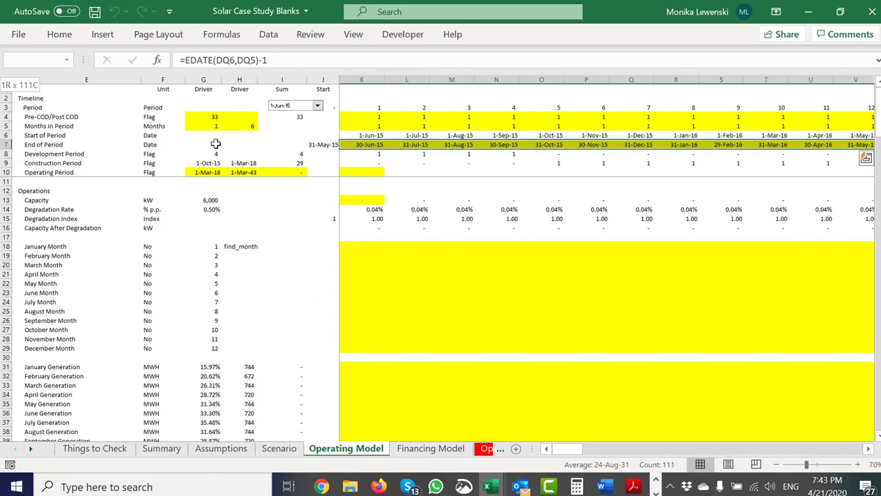
pyautogui.press('Left')
pyautogui.press('Left')
pyautogui.press('Left')
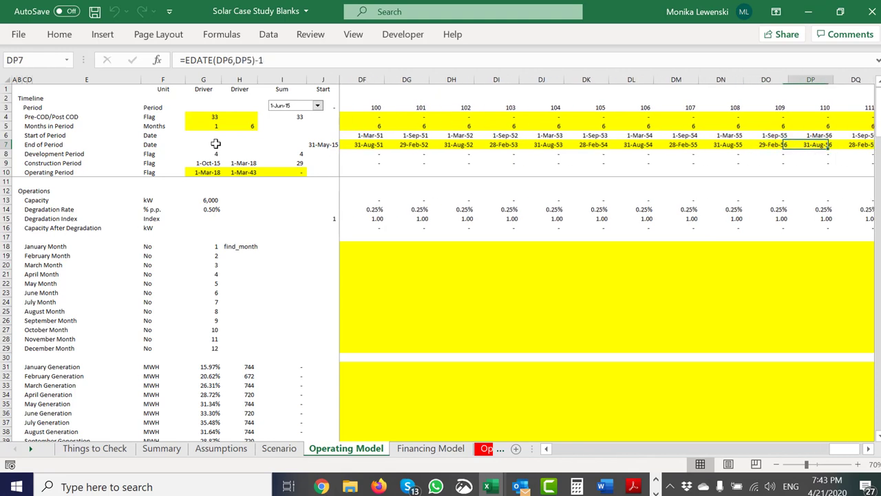
# - Return to the first period and examine the Development and Construction Period flag formulas above the blank Operating Period cell K10
pyautogui.press('Up')
pyautogui.hotkey('ctrl', 'Left')
pyautogui.press('Left')
pyautogui.press('Down')
pyautogui.press('Down')
pyautogui.press('Down')
pyautogui.press('Up')
pyautogui.press('Right')
pyautogui.press('Down')
pyautogui.press('Down')
pyautogui.press('Left')
pyautogui.press('Left')
pyautogui.press('Left')
pyautogui.press('Left')
pyautogui.press('Left')
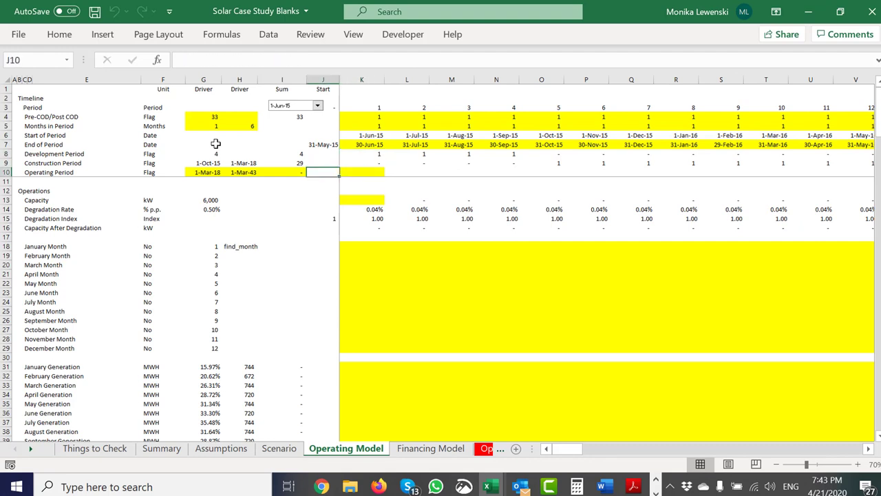
pyautogui.press('Right')
pyautogui.press('Right')
pyautogui.press('Right')
pyautogui.press('Right')
pyautogui.press('Right')
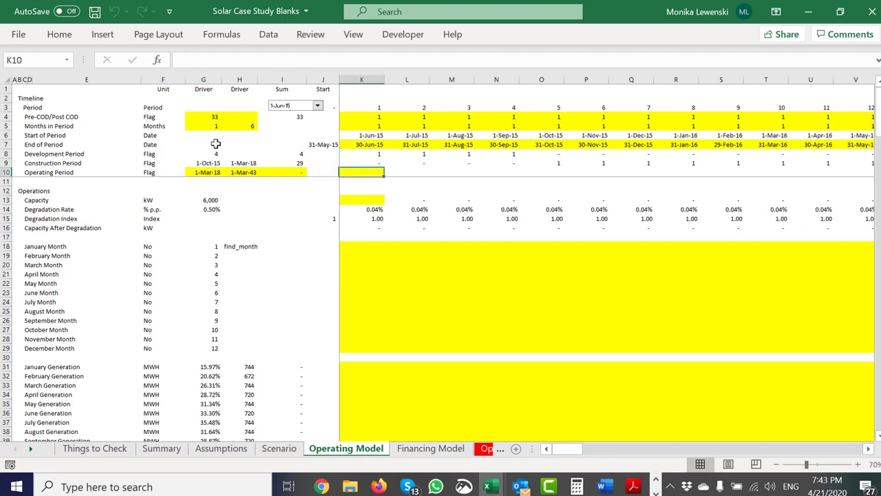
pyautogui.press('Up')
pyautogui.press('Up')
pyautogui.press('Down')
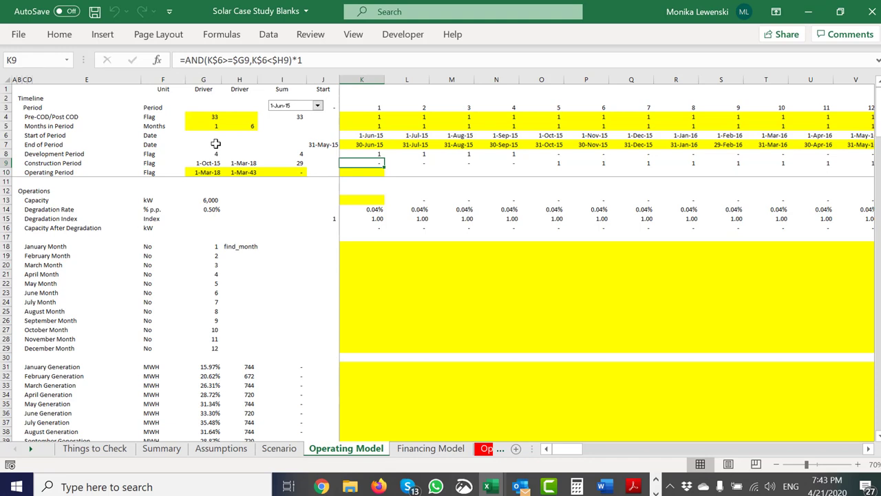
pyautogui.press('Down')
pyautogui.press('Up')
pyautogui.press('Up')
pyautogui.press('Down')
# - Begin the Operating Period flag formula in K10 with AND and the first condition K6>=$G$10
pyautogui.press('Down')
pyautogui.write('=and(')
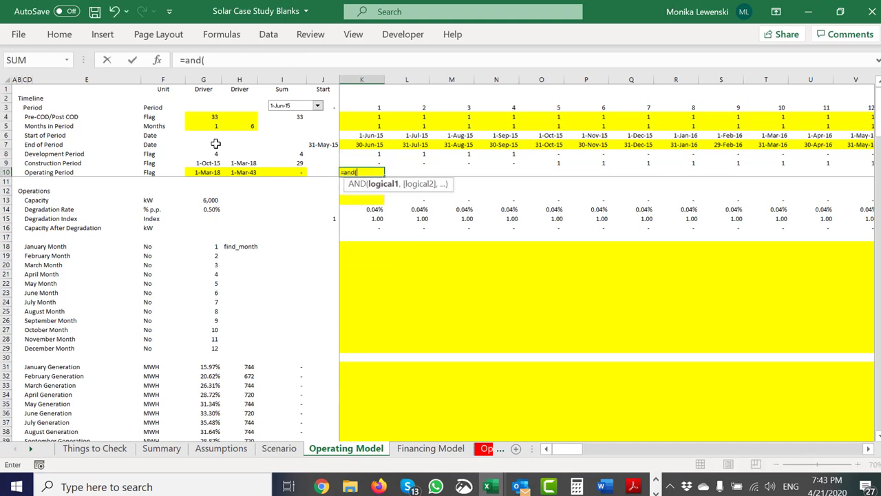
pyautogui.press('Up')
pyautogui.press('Up')
pyautogui.press('Up')
pyautogui.press('Up')
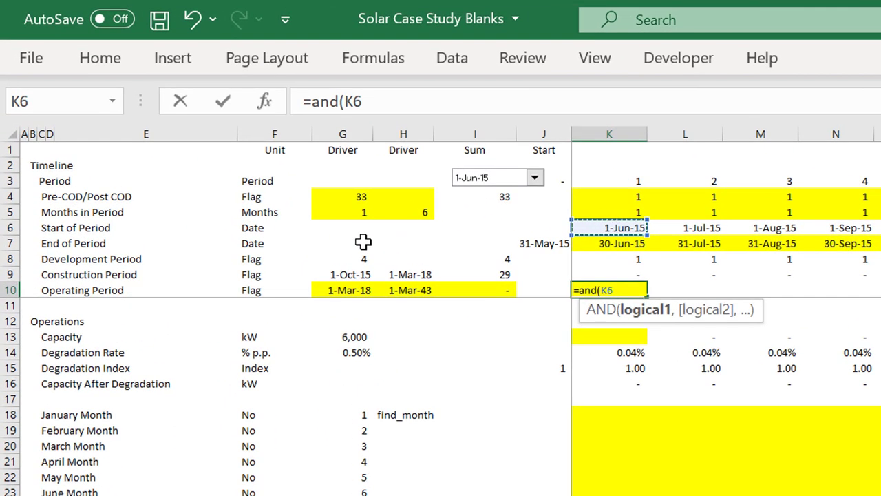
pyautogui.write(',')
pyautogui.press('BackSpace')
pyautogui.write('>=')
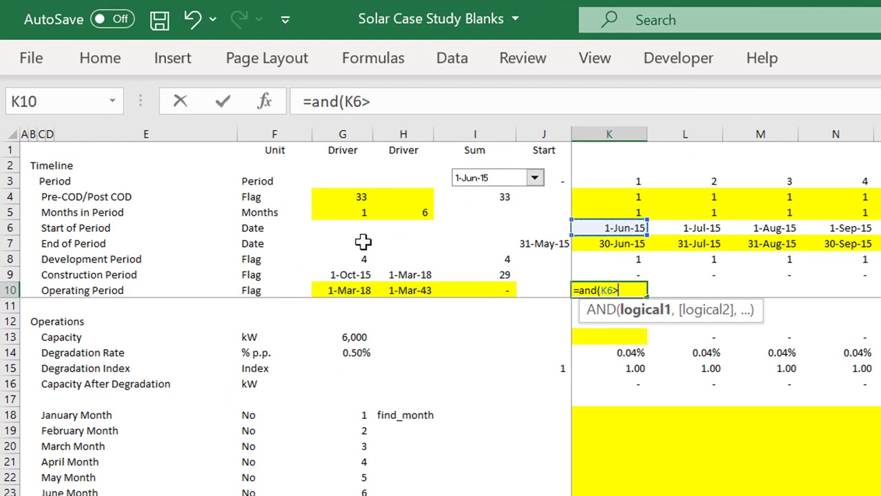
pyautogui.press('Left')
pyautogui.press('Left')
pyautogui.press('Left')
pyautogui.press('Left')
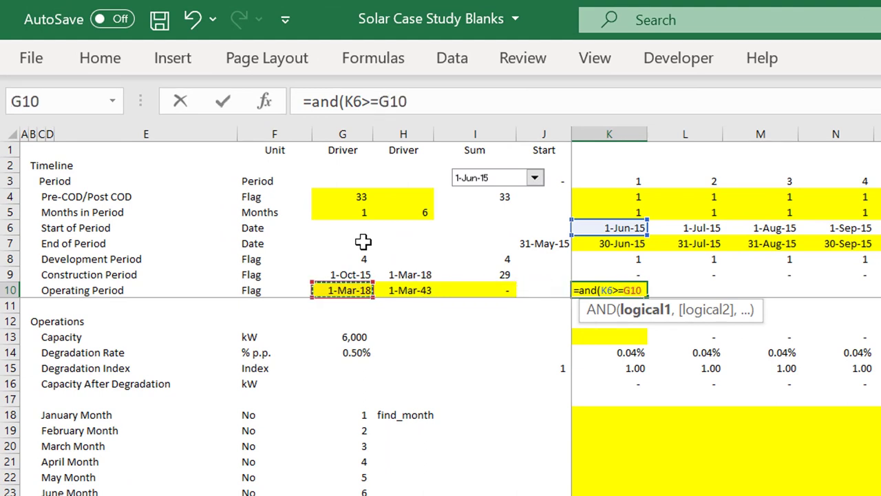
pyautogui.press('F4')
# - Add the second condition K6<$H$10, close the AND function with a trailing multiplication sign and submit the K10 formula
pyautogui.write(',')
pyautogui.press('Up')
pyautogui.press('Up')
pyautogui.press('Up')
pyautogui.press('Up')
pyautogui.write('<')
pyautogui.press('Left')
pyautogui.press('Left')
pyautogui.press('Left')
pyautogui.press('F3')
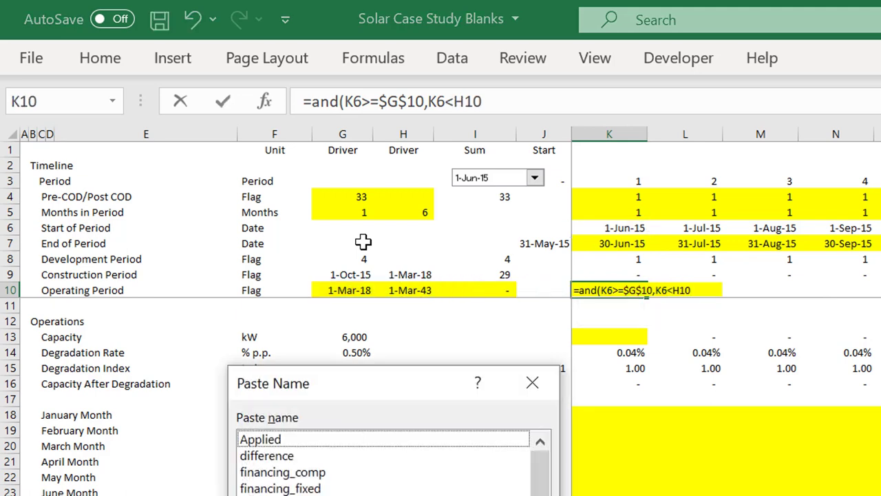
pyautogui.press('Escape')
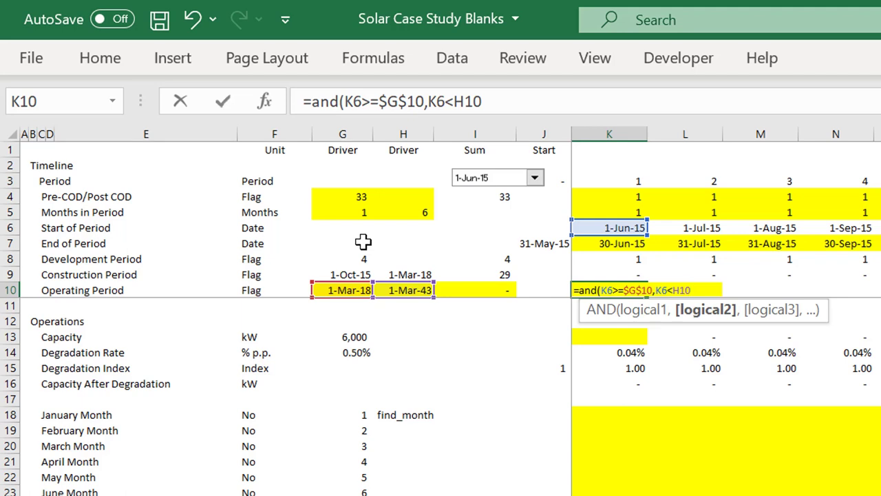
pyautogui.press('F3')
pyautogui.press('Escape')
pyautogui.press('F4')
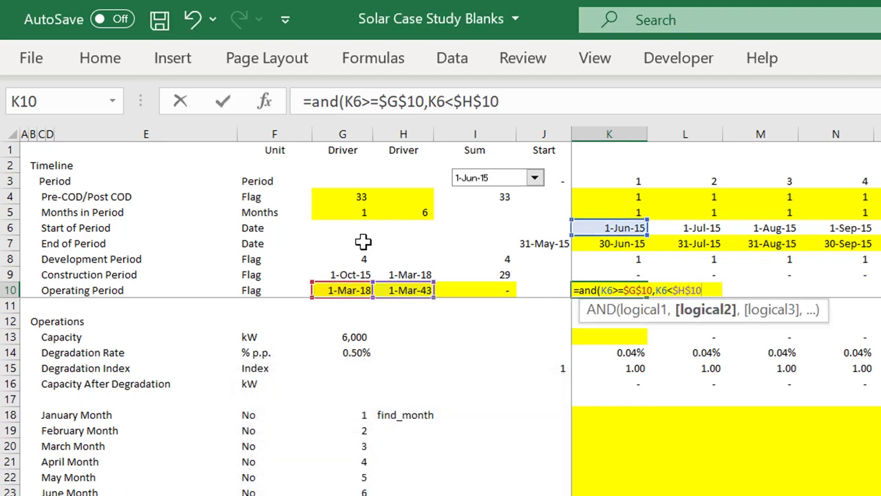
pyautogui.write(')*')
pyautogui.press('Return')
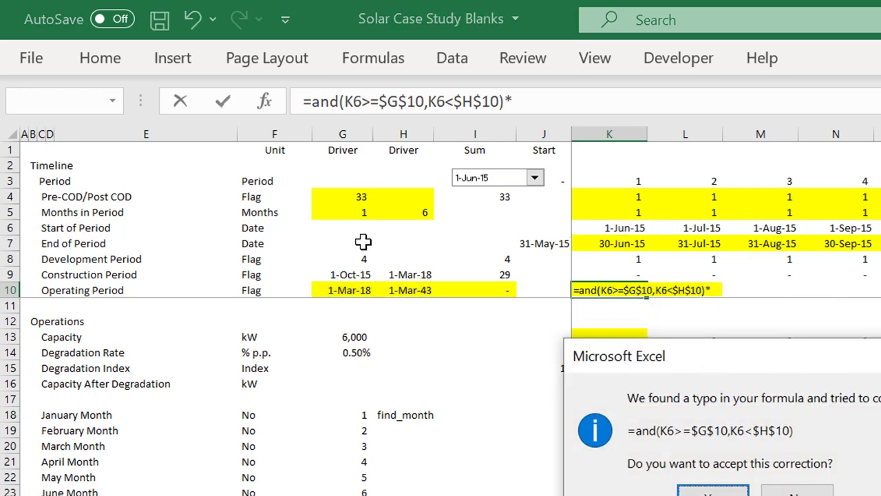
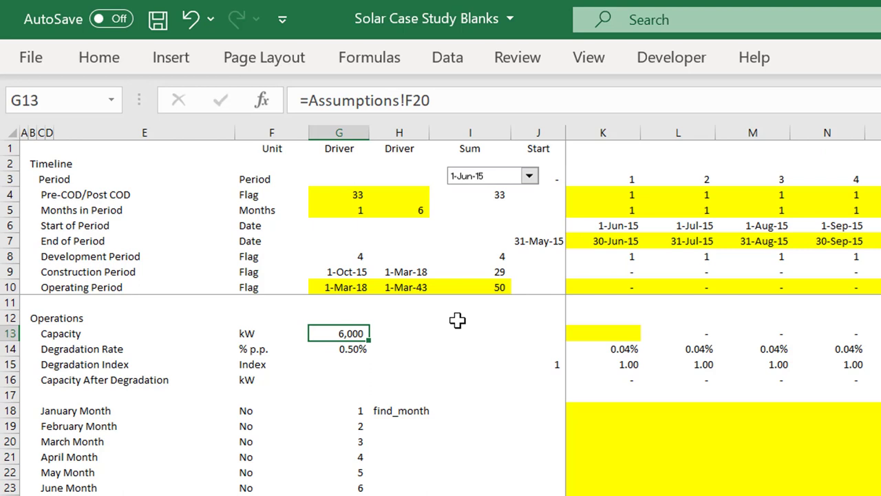
# - Trace the Capacity driver in G13 to its source cell on the Assumptions sheet and return to G13
pyautogui.press('Up')
pyautogui.press('Up')
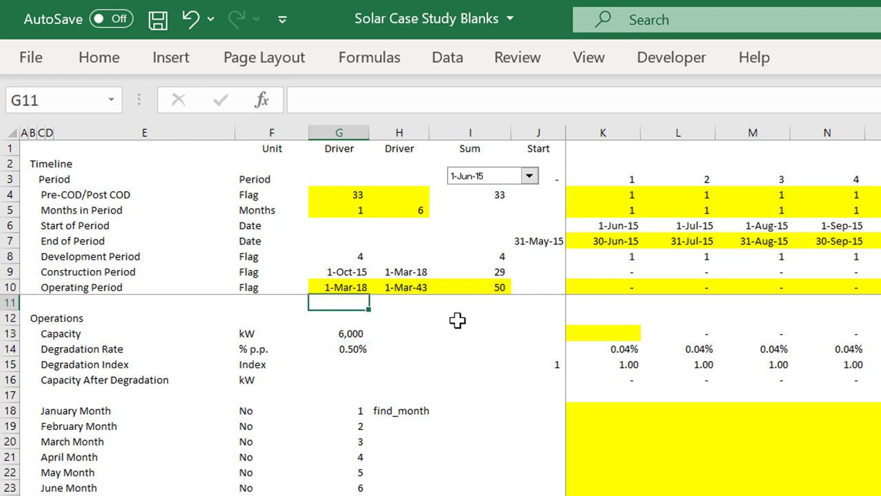
pyautogui.press('Down')
pyautogui.press('Down')
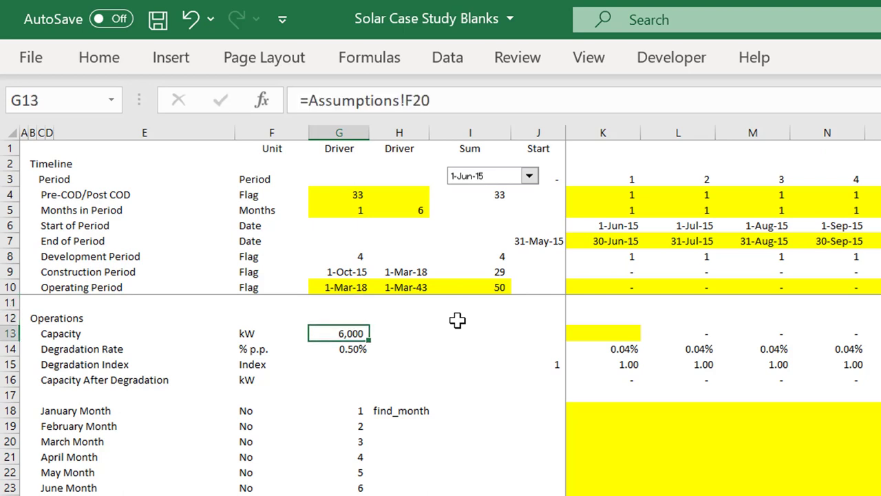
pyautogui.press('Right')
pyautogui.press('Right')
pyautogui.press('Left')
pyautogui.press('Left')
pyautogui.hotkey('ctrl', '[')
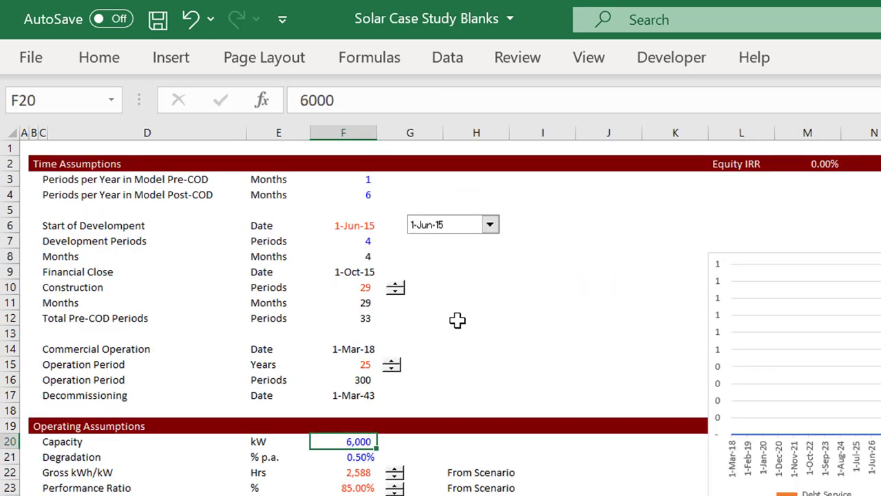
pyautogui.press('F5')
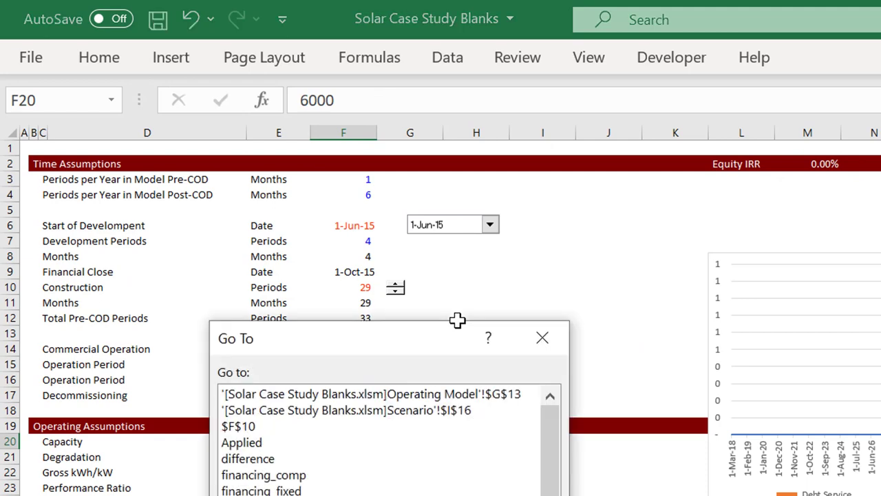
pyautogui.press('Return')
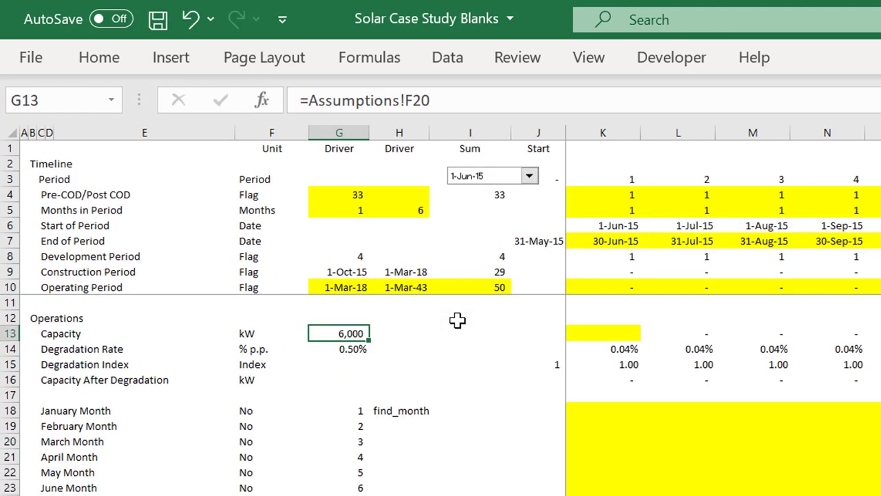
# - Enter =$G$13*K10 in K13 for the Capacity row and fill it across all timeline columns
pyautogui.press('Right')
pyautogui.press('Right')
pyautogui.press('Right')
pyautogui.press('Right')
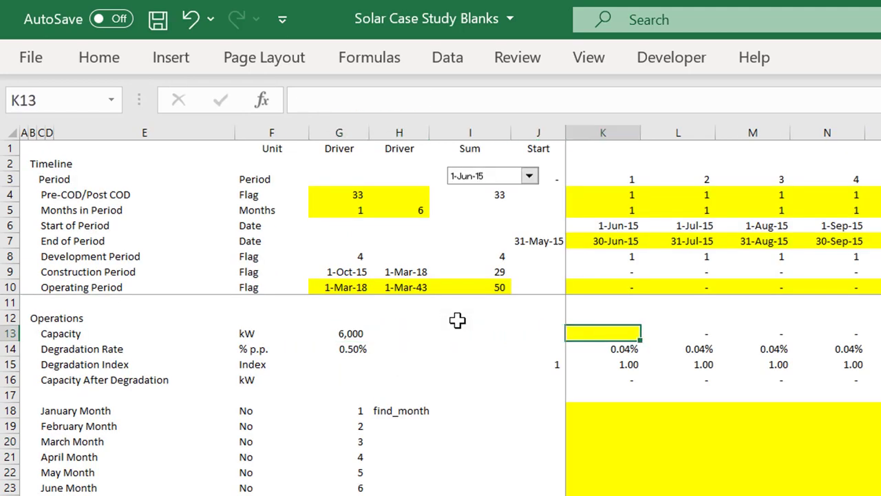
pyautogui.write('=')
pyautogui.press('Left')
pyautogui.press('Left')
pyautogui.press('Left')
pyautogui.press('F4')
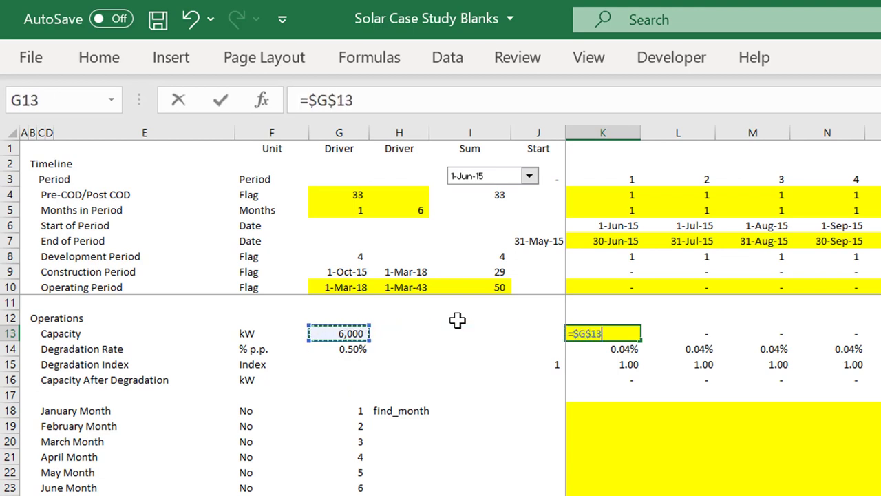
pyautogui.write('*')
pyautogui.click(613, 284)
pyautogui.hotkey('ctrl', 'Return')
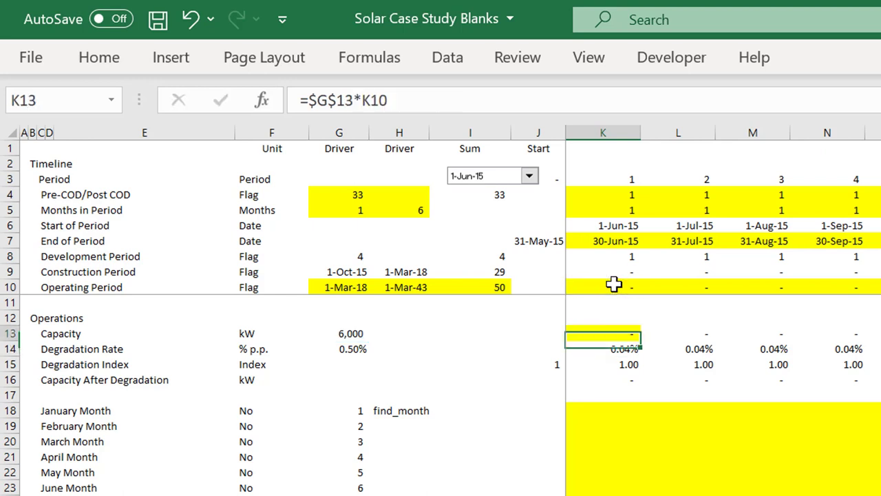
pyautogui.hotkey('ctrl', 'shift', 'Right')
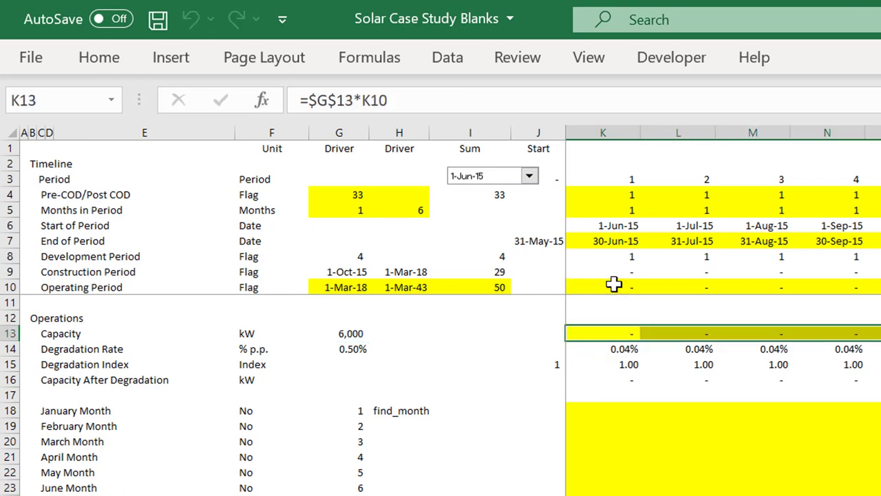
# - Check the Capacity formulas along row 13 up to the first operating periods, and return to the start of the timeline
pyautogui.press('Right')
pyautogui.press('Right')
pyautogui.press('Right')
pyautogui.press('Right')
pyautogui.press('Right')
pyautogui.press('Right')
pyautogui.press('Right')
pyautogui.press('Right')
pyautogui.press('Right')
pyautogui.press('Right')
pyautogui.press('Right')
pyautogui.press('Right')
pyautogui.press('Right')
pyautogui.press('Right')
pyautogui.press('Right')
pyautogui.press('Right')
pyautogui.press('Right')
pyautogui.press('Right')
pyautogui.press('Right')
pyautogui.press('Right')
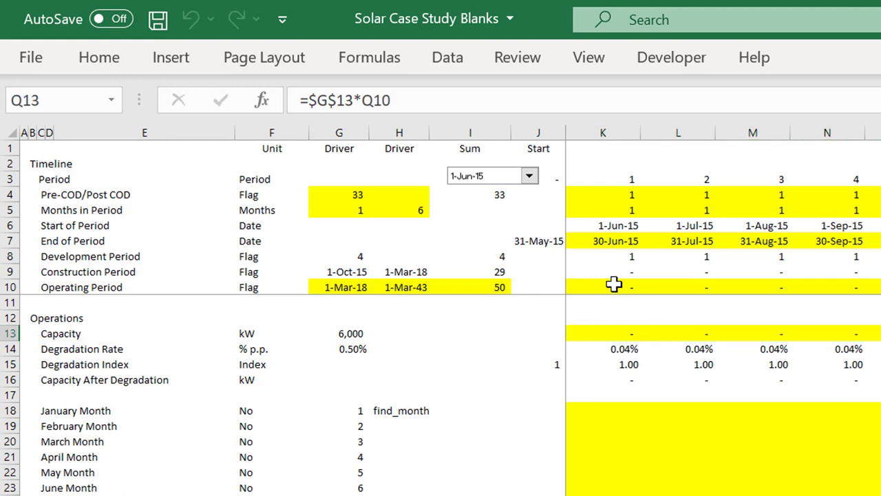
pyautogui.press('Right')
pyautogui.press('Right')
pyautogui.press('Right')
pyautogui.press('Right')
pyautogui.press('Right')
pyautogui.press('Right')
pyautogui.press('Right')
pyautogui.press('Right')
pyautogui.press('Right')
pyautogui.press('Right')
pyautogui.press('Right')
pyautogui.press('Right')
pyautogui.press('Right')
pyautogui.press('Right')
pyautogui.press('Right')
pyautogui.press('Right')
pyautogui.press('Right')
pyautogui.press('Right')
pyautogui.press('Right')
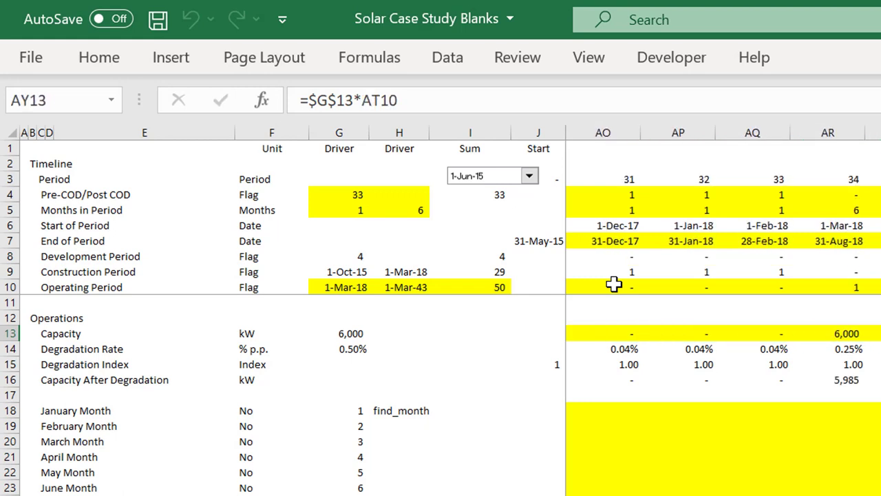
pyautogui.press('Left')
pyautogui.press('Left')
pyautogui.press('Left')
pyautogui.press('Left')
pyautogui.press('Left')
pyautogui.press('Left')
pyautogui.press('Left')
pyautogui.press('Left')
pyautogui.press('Left')
pyautogui.press('Left')
pyautogui.press('Left')
pyautogui.press('Left')
pyautogui.press('Left')
pyautogui.press('Left')
pyautogui.press('Left')
pyautogui.press('Left')
pyautogui.press('Left')
pyautogui.press('Left')
pyautogui.press('Left')
pyautogui.press('Left')
pyautogui.press('Left')
pyautogui.press('Left')
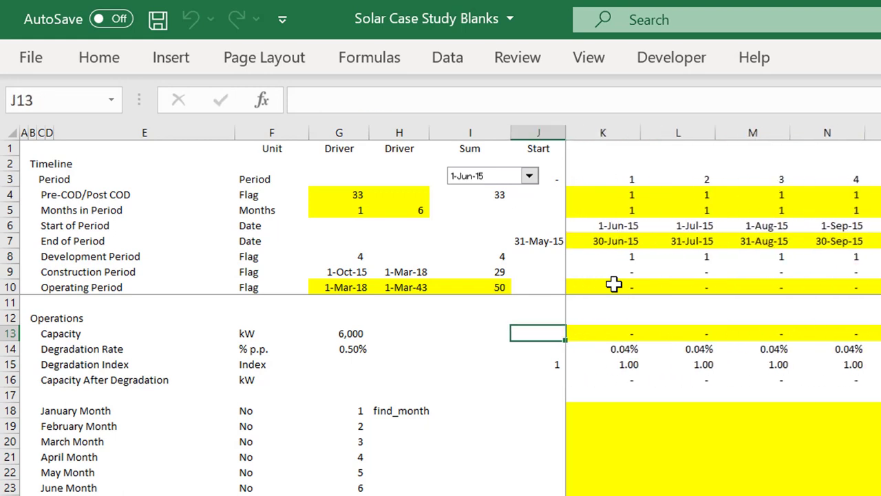
# - Examine the Degradation Rate row and follow the Capacity After Degradation formulas in row 16 along the timeline
pyautogui.press('Down')
pyautogui.press('Left')
pyautogui.press('Left')
pyautogui.press('Right')
pyautogui.press('Right')
pyautogui.press('Right')
pyautogui.press('Right')
pyautogui.press('Right')
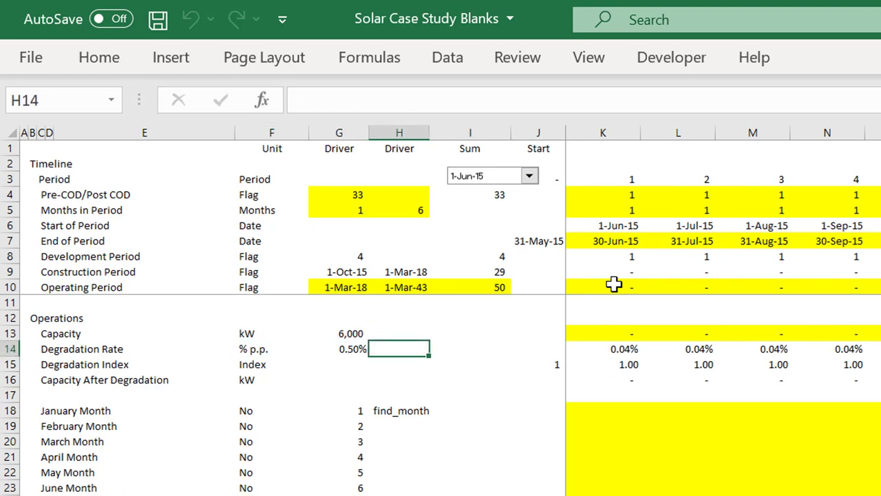
pyautogui.press('Down')
pyautogui.press('Down')
pyautogui.press('Right')
pyautogui.press('Right')
pyautogui.press('Right')
pyautogui.press('Right')
pyautogui.press('Right')
pyautogui.press('Right')
pyautogui.press('Right')
pyautogui.press('Right')
pyautogui.press('Right')
pyautogui.press('Right')
pyautogui.press('Right')
pyautogui.press('Right')
pyautogui.press('Right')
pyautogui.press('Right')
pyautogui.press('Right')
pyautogui.press('Right')
pyautogui.press('Right')
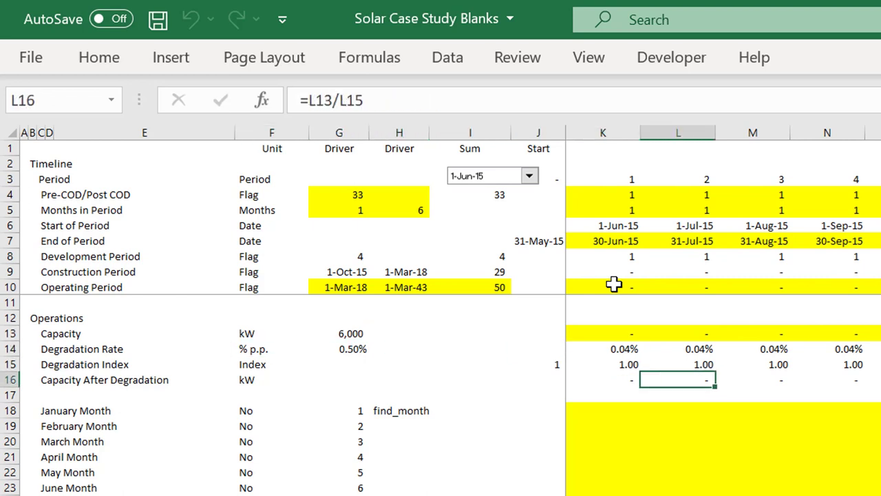
pyautogui.press('Right')
pyautogui.press('Right')
pyautogui.press('Right')
pyautogui.press('Right')
pyautogui.press('Right')
pyautogui.press('Right')
pyautogui.press('Right')
pyautogui.press('Right')
pyautogui.press('Right')
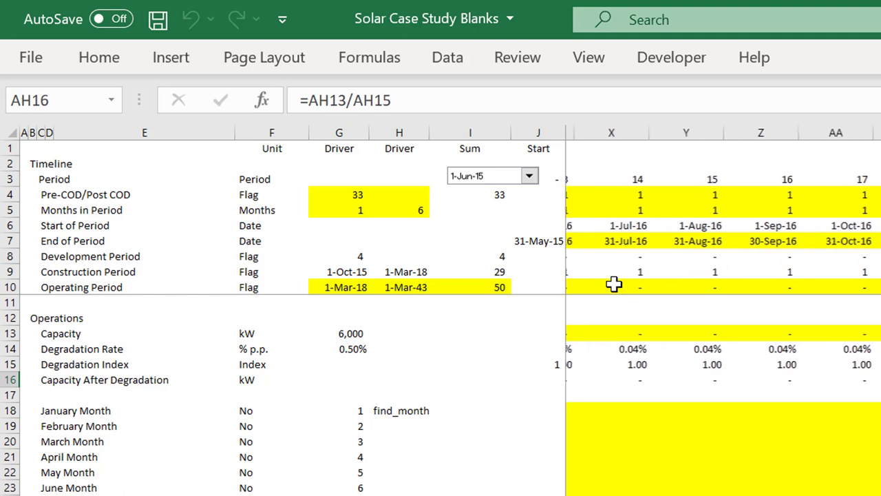
# - Examine the Capacity After Degradation row along the timeline, past the change from monthly to six-month periods
pyautogui.press('Right')
pyautogui.press('Right')
pyautogui.press('Right')
pyautogui.press('Right')
pyautogui.press('Right')
pyautogui.press('Right')
pyautogui.press('Right')
pyautogui.press('Right')
pyautogui.press('Right')
pyautogui.press('Right')
pyautogui.press('Right')
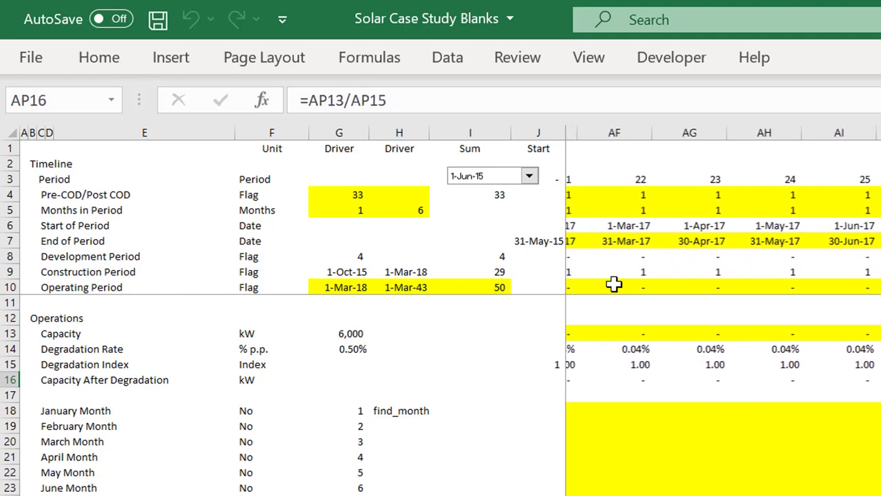
pyautogui.press('Left')
pyautogui.press('Left')
pyautogui.press('Left')
pyautogui.press('Left')
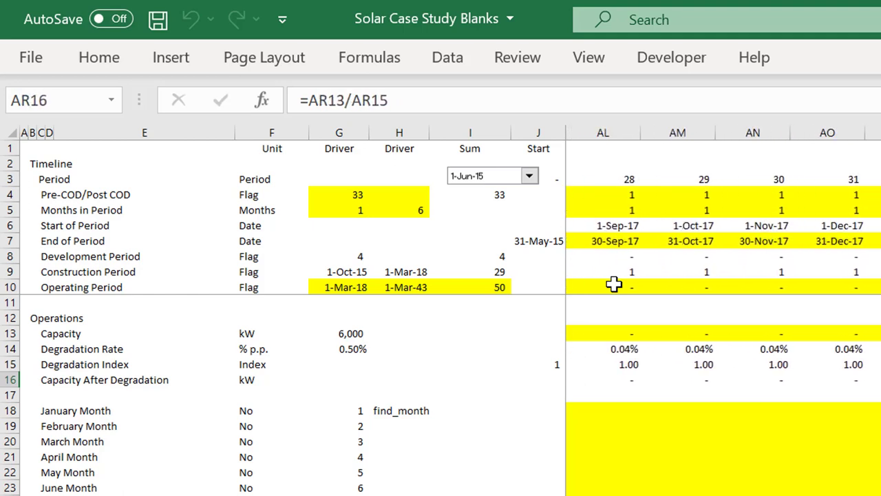
pyautogui.press('Right')
pyautogui.press('Right')
pyautogui.press('Right')
pyautogui.press('Right')
pyautogui.press('Right')
pyautogui.press('Right')
pyautogui.press('Right')
pyautogui.press('Right')
pyautogui.press('Right')
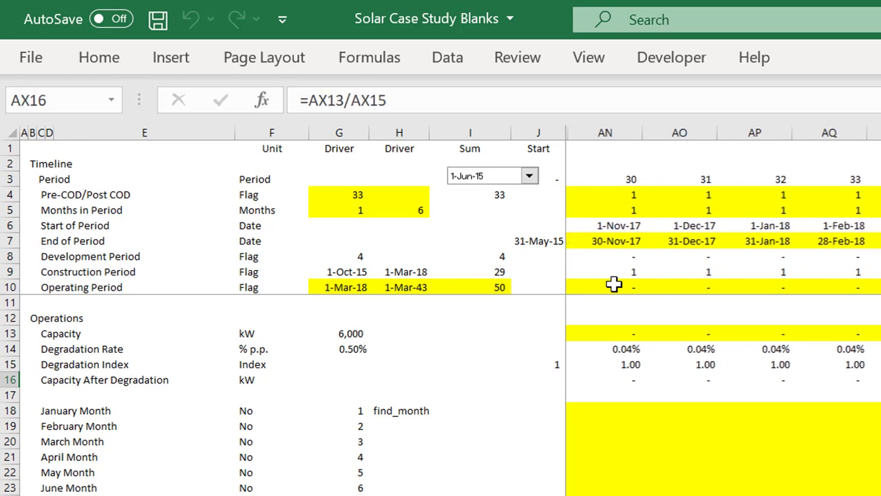
pyautogui.press('Right')
pyautogui.press('Right')
pyautogui.press('Right')
pyautogui.press('Right')
pyautogui.press('Right')
pyautogui.press('Right')
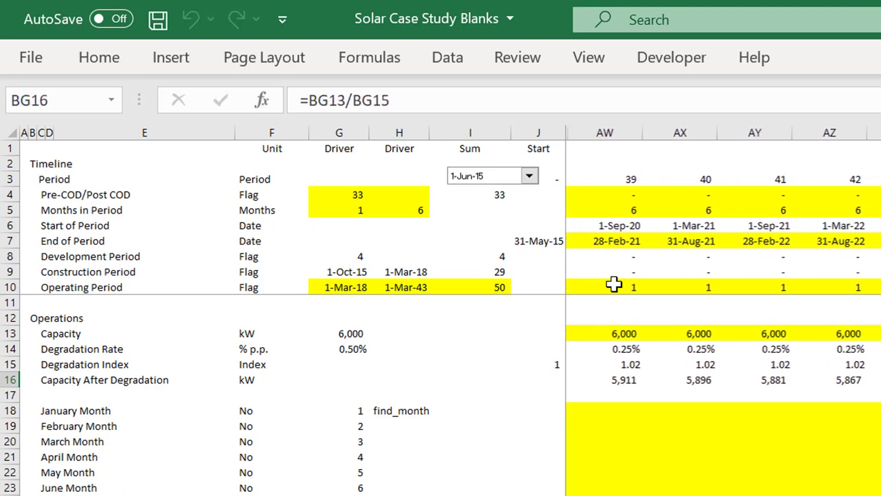
pyautogui.press('Left')
pyautogui.hotkey('ctrl', 'Left')
pyautogui.press('Left')
pyautogui.press('Left')
pyautogui.press('Left')
pyautogui.press('Left')
pyautogui.press('Left')
pyautogui.press('Left')
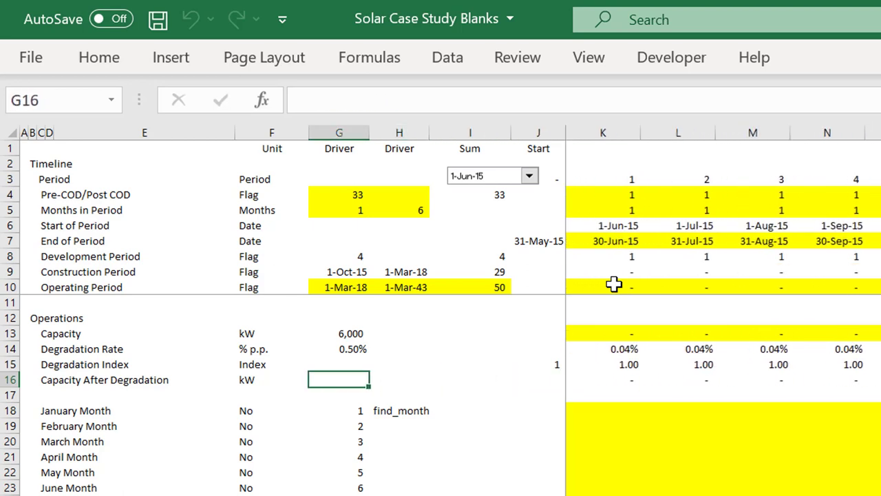
# - Review the driver inputs for Degradation Rate and January Month, ending at the first-period cell of the January Month row
pyautogui.press('Right')
pyautogui.press('Right')
pyautogui.press('Right')
pyautogui.press('Right')
pyautogui.press('Right')
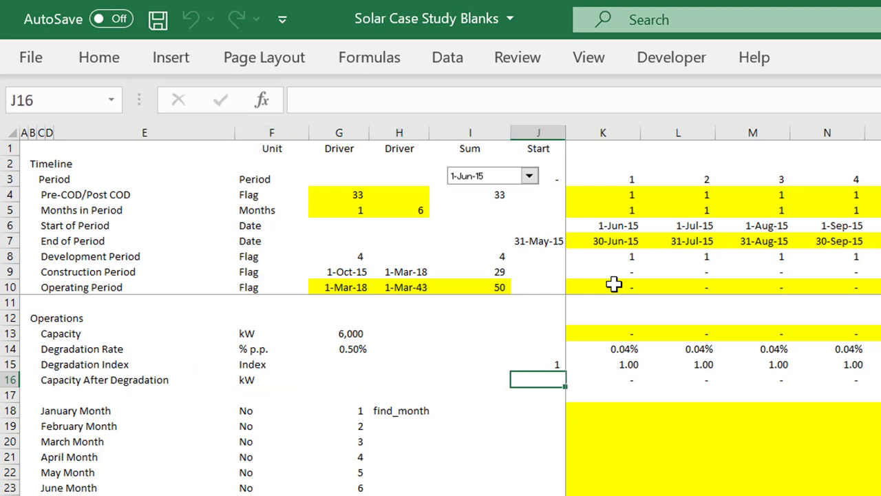
pyautogui.press('Left')
pyautogui.press('Left')
pyautogui.press('Left')
pyautogui.press('Up')
pyautogui.press('Up')
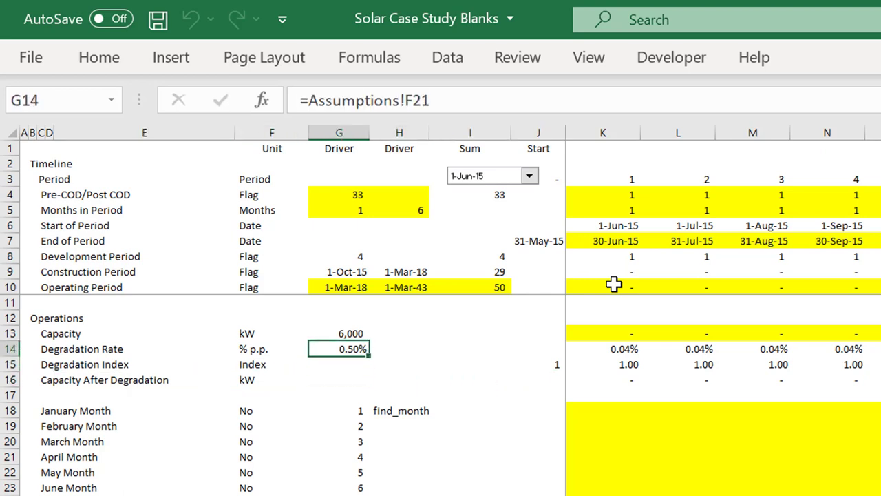
pyautogui.press('Down')
pyautogui.press('Down')
pyautogui.press('Down')
pyautogui.press('Down')
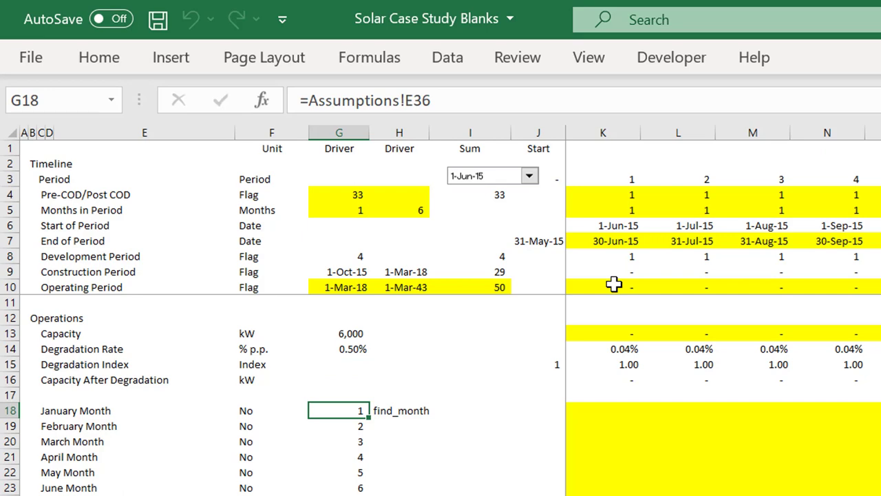
pyautogui.press('Right')
pyautogui.press('Right')
pyautogui.press('Right')
pyautogui.press('Right')
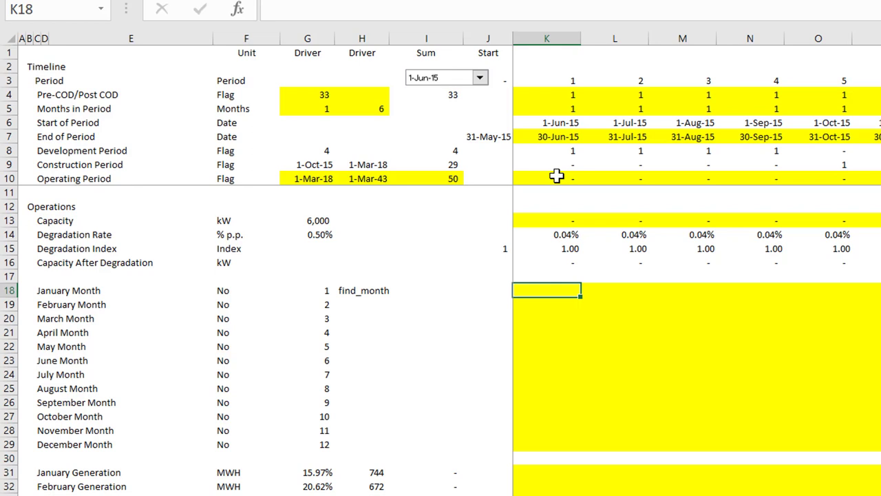
# - Examine the January Month row along the timeline and check the start date of the first operating period
pyautogui.press('Left')
pyautogui.press('Left')
pyautogui.press('Right')
pyautogui.press('Right')
pyautogui.press('Right')
pyautogui.press('Right')
pyautogui.press('Right')
pyautogui.press('Right')
pyautogui.press('Right')
pyautogui.press('Right')
pyautogui.press('Right')
pyautogui.press('Right')
pyautogui.press('Right')
pyautogui.press('Right')
pyautogui.press('Right')
pyautogui.press('Right')
pyautogui.press('Right')
pyautogui.press('Right')
pyautogui.press('Right')
pyautogui.press('Right')
pyautogui.press('Right')
pyautogui.press('Right')
pyautogui.press('Right')
pyautogui.press('Right')
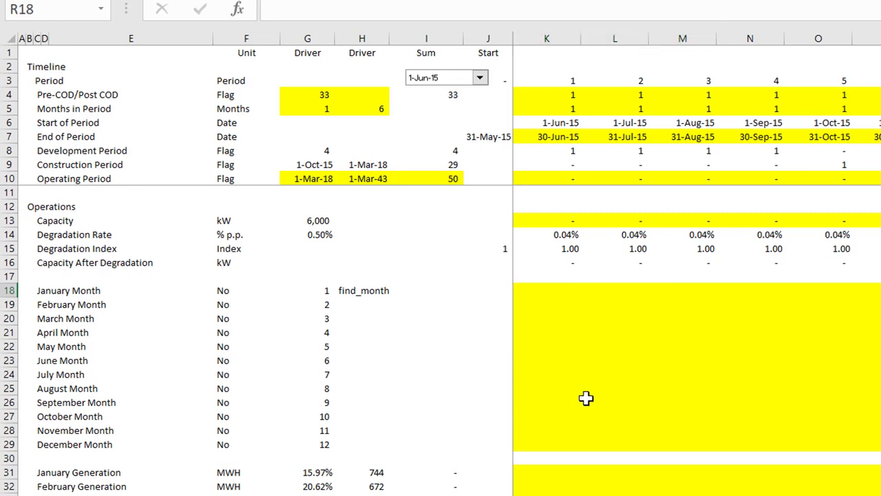
pyautogui.press('Right')
pyautogui.press('Right')
pyautogui.press('Right')
pyautogui.press('Right')
pyautogui.press('Right')
pyautogui.press('Right')
pyautogui.press('Right')
pyautogui.press('Right')
pyautogui.press('Right')
pyautogui.press('Right')
pyautogui.press('Right')
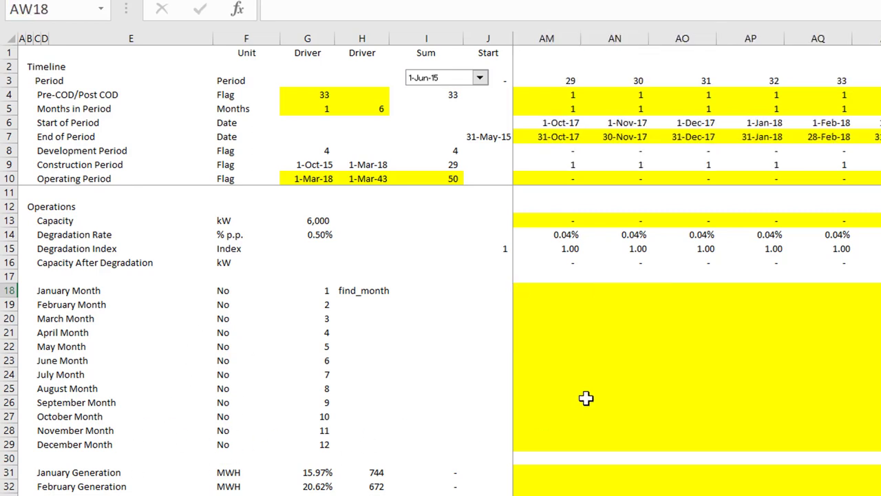
pyautogui.press('Left')
pyautogui.press('Left')
pyautogui.press('Left')
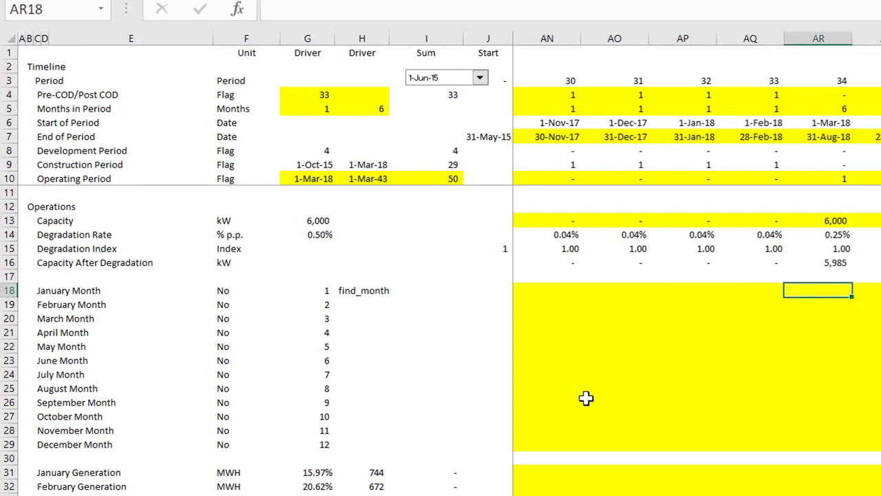
pyautogui.press('Right')
pyautogui.press('Left')
pyautogui.click(824, 123)
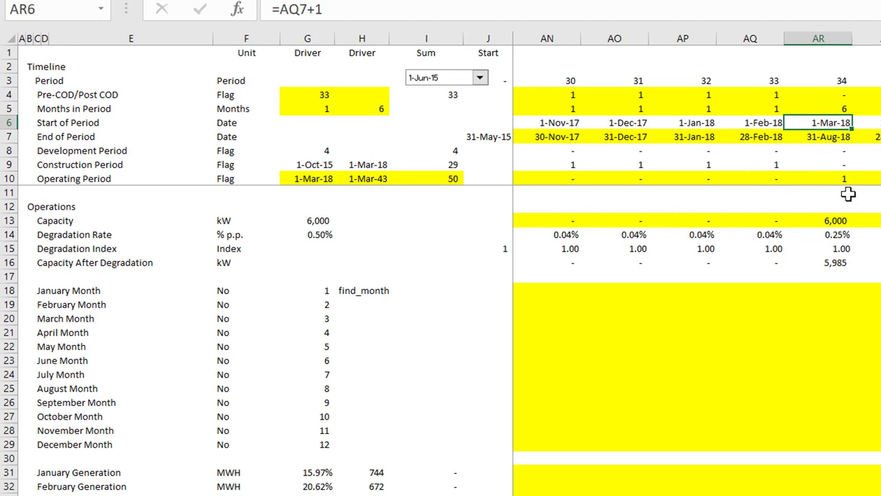
pyautogui.doubleClick(842, 290)
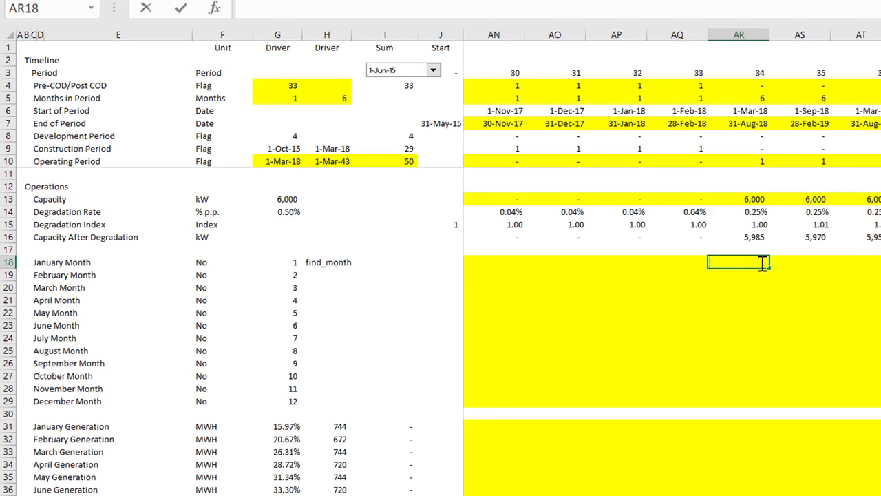
# - Start a find_month formula in K18, the first period of the January Month row, and bring up its function arguments
pyautogui.press('Left')
pyautogui.press('Left')
pyautogui.press('Left')
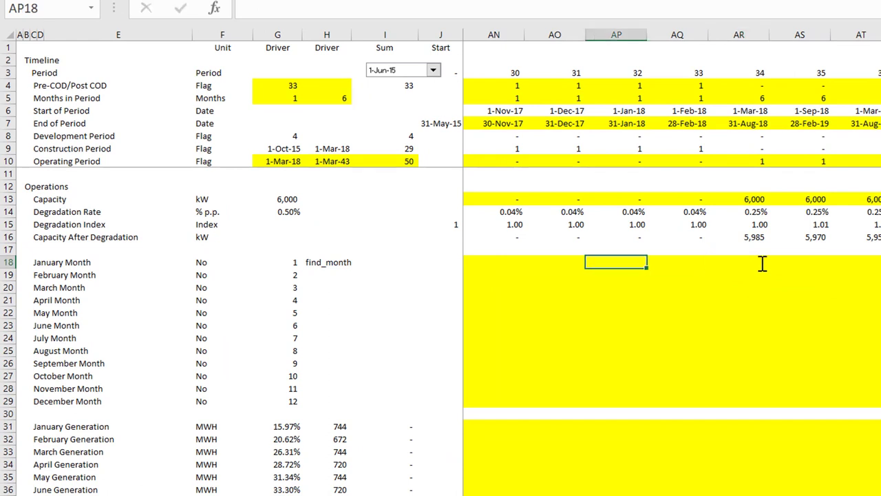
pyautogui.hotkey('ctrl', 'Left')
pyautogui.press('Right')
pyautogui.press('Right')
pyautogui.press('Right')
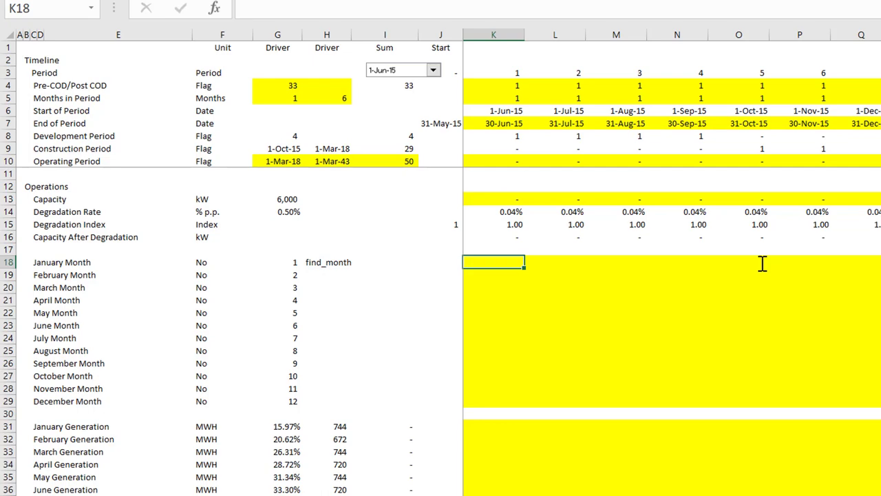
pyautogui.write('=fi')
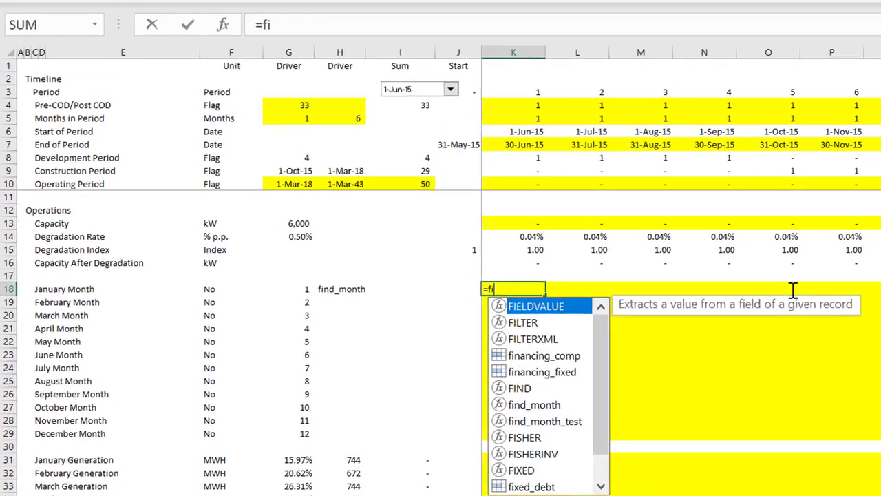
pyautogui.press('BackSpace')
pyautogui.press('BackSpace')
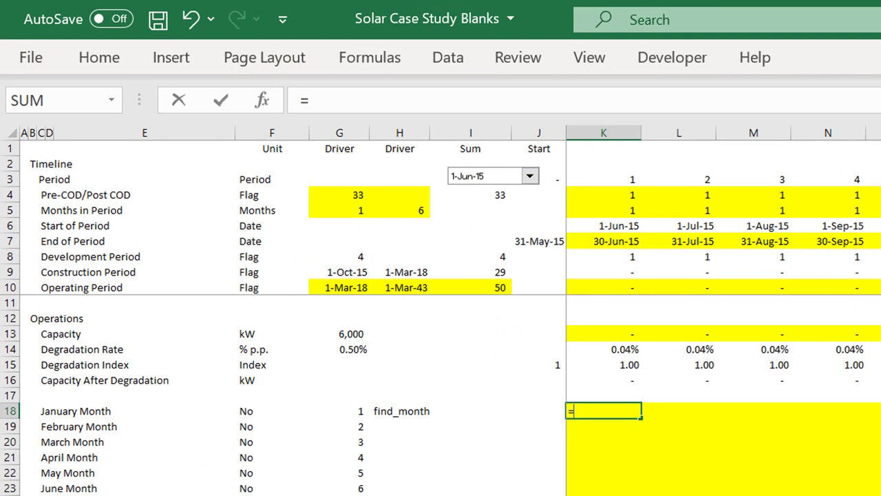
pyautogui.write('fin')
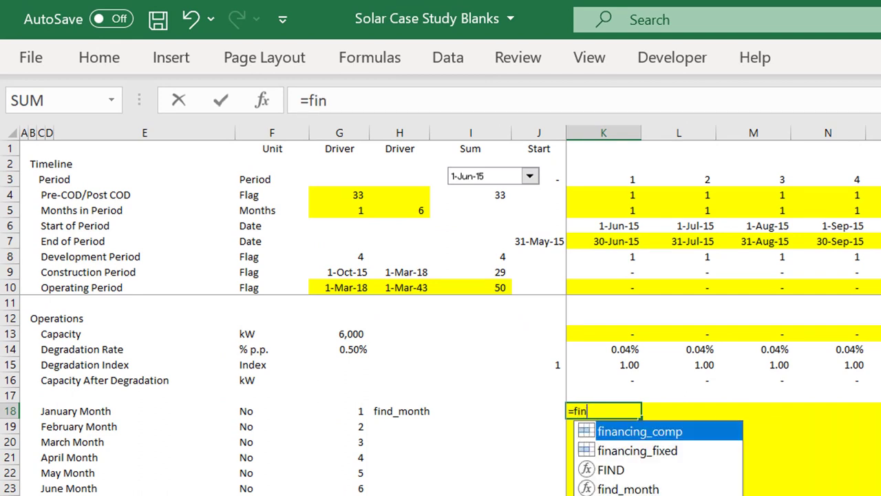
pyautogui.write('d')
pyautogui.press('Down')
pyautogui.press('Tab')
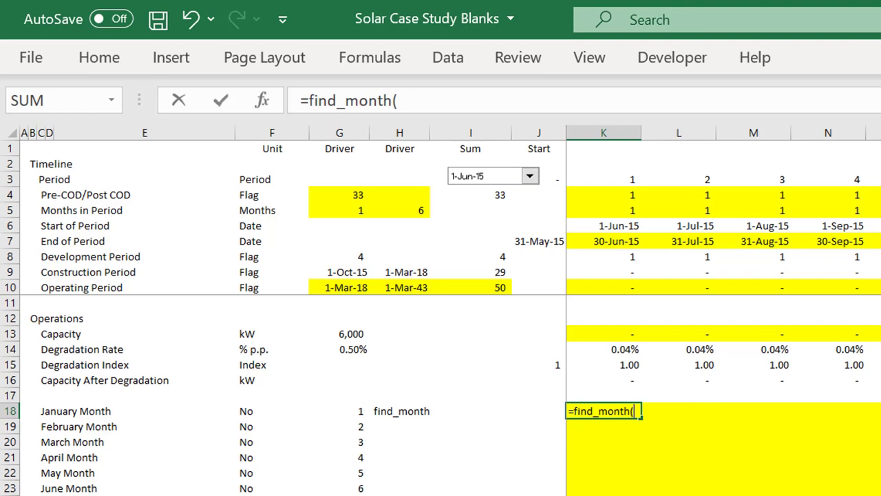
pyautogui.hotkey('ctrl', 'a')
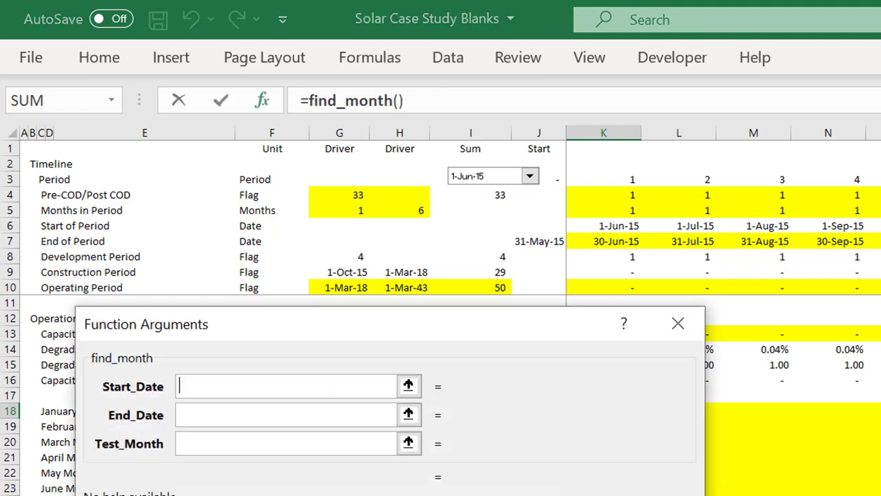
# - Set find_month's Start_Date to K6 and its End_Date to K7
pyautogui.click(408, 385)
pyautogui.click(593, 225)
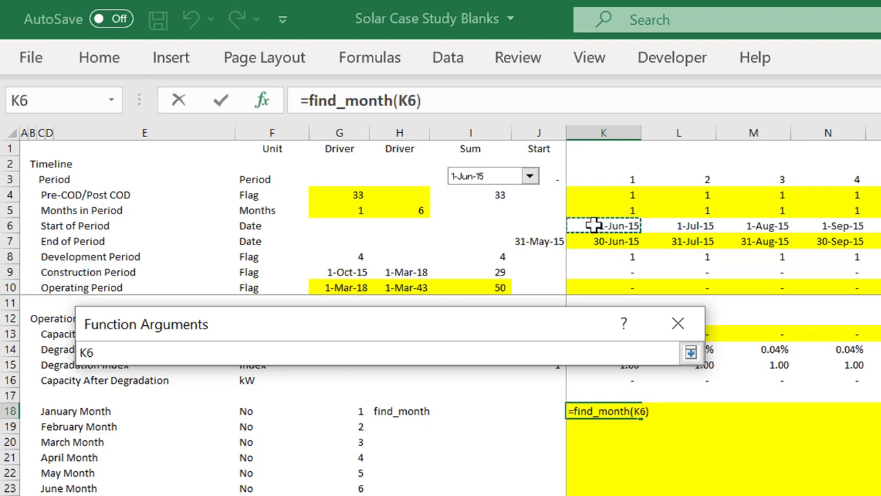
pyautogui.press('Return')
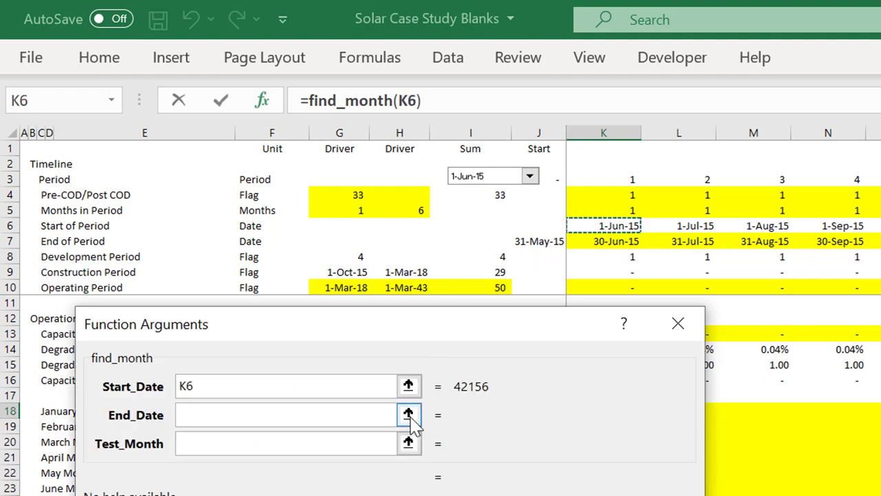
pyautogui.click(408, 413)
pyautogui.click(613, 251)
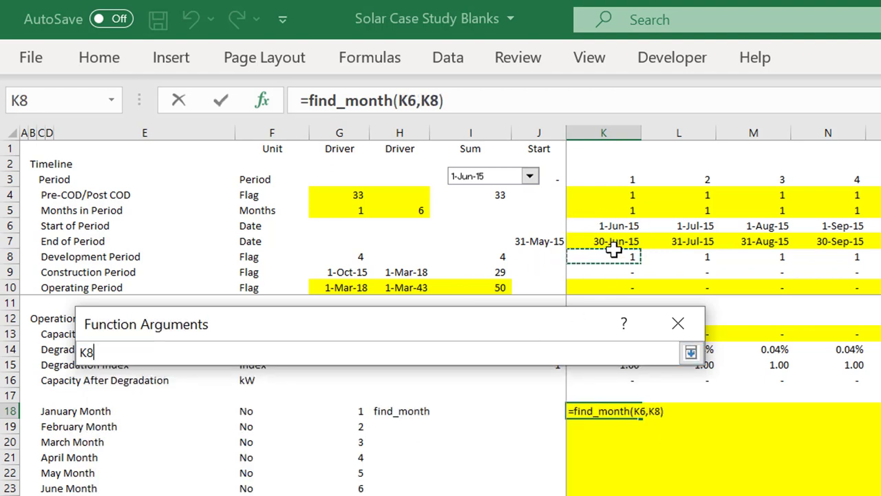
pyautogui.click(620, 241)
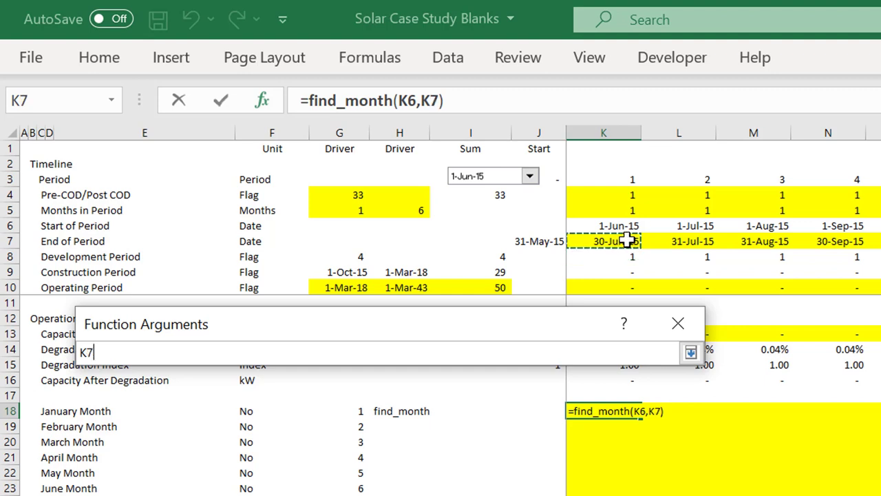
pyautogui.press('Return')
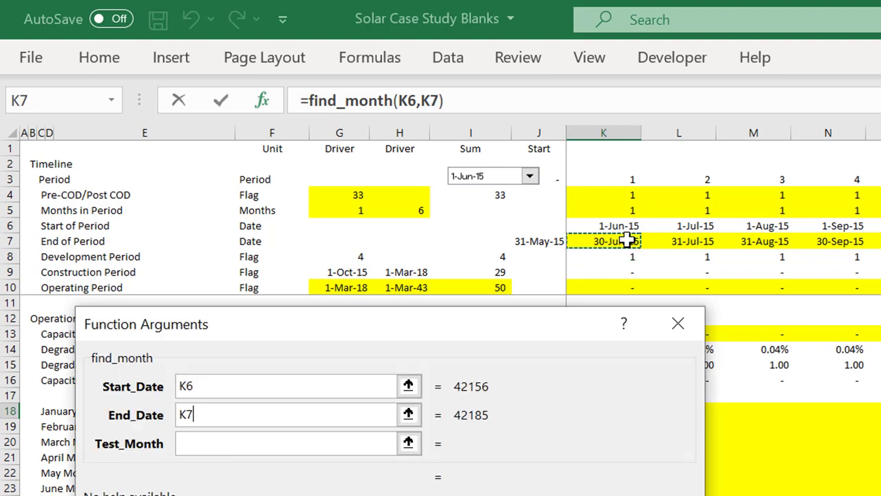
# - Set Test_Month to the absolute reference $G$18 and complete the find_month formula in K18
pyautogui.click(409, 442)
pyautogui.click(346, 413)
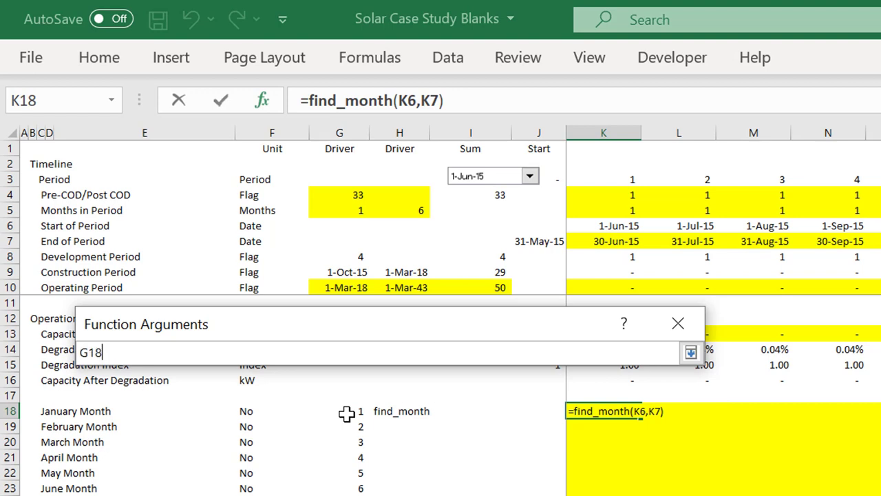
pyautogui.press('F4')
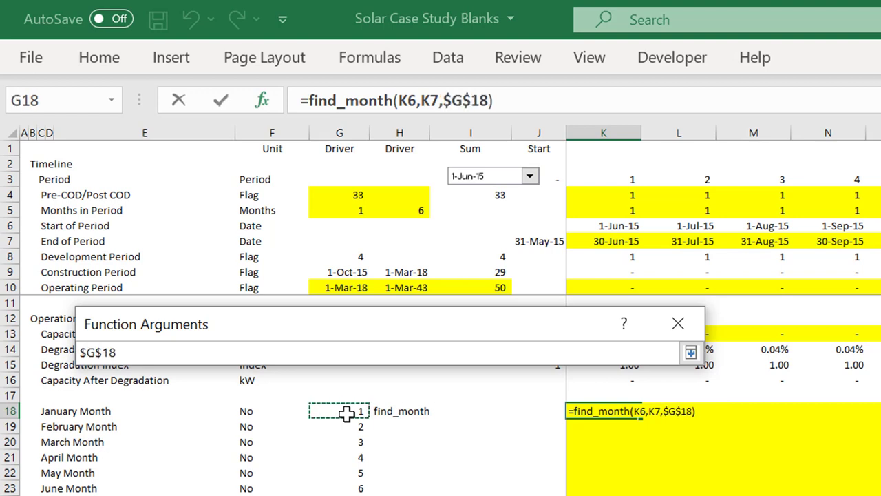
pyautogui.press('Return')
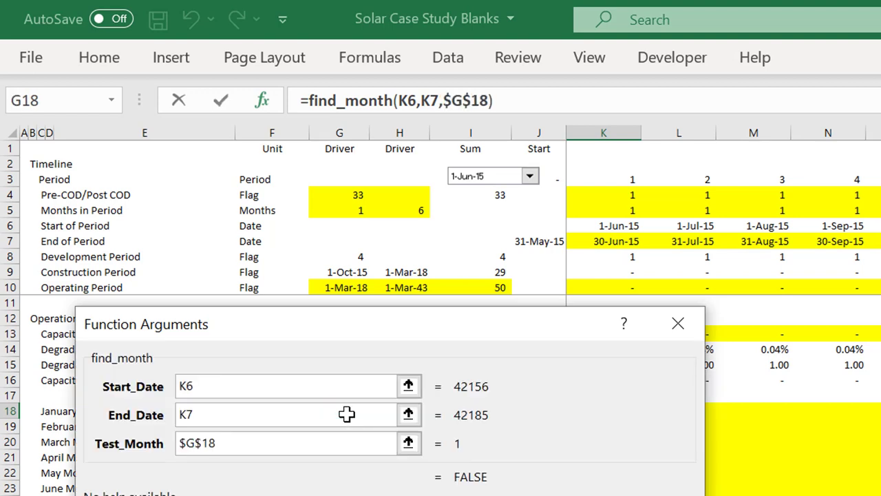
pyautogui.press('Return')
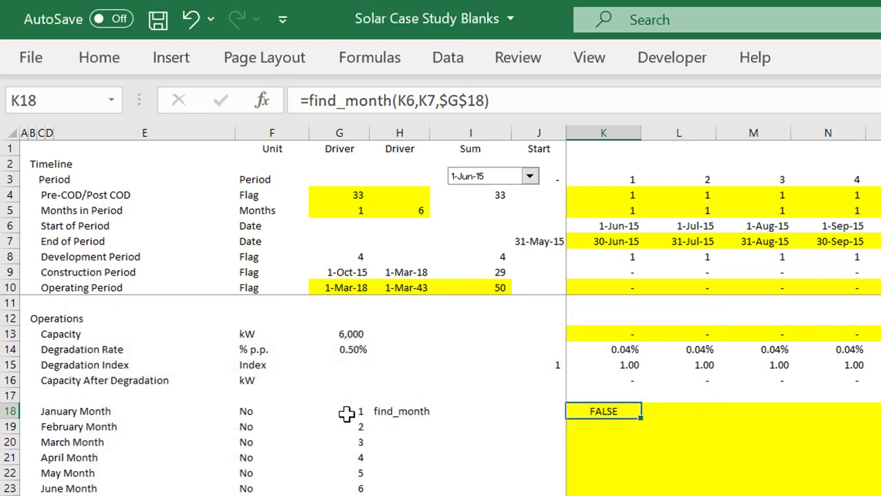
# - Fill the K18 formula down to the December Month row (K18:K29) and copy the block across the timeline
pyautogui.press('Up')
pyautogui.press('Down')
pyautogui.hotkey('shift', 'Down')
pyautogui.hotkey('shift', 'Down')
pyautogui.hotkey('shift', 'Down')
pyautogui.hotkey('shift', 'Down')
pyautogui.hotkey('shift', 'Down')
pyautogui.hotkey('shift', 'Down')
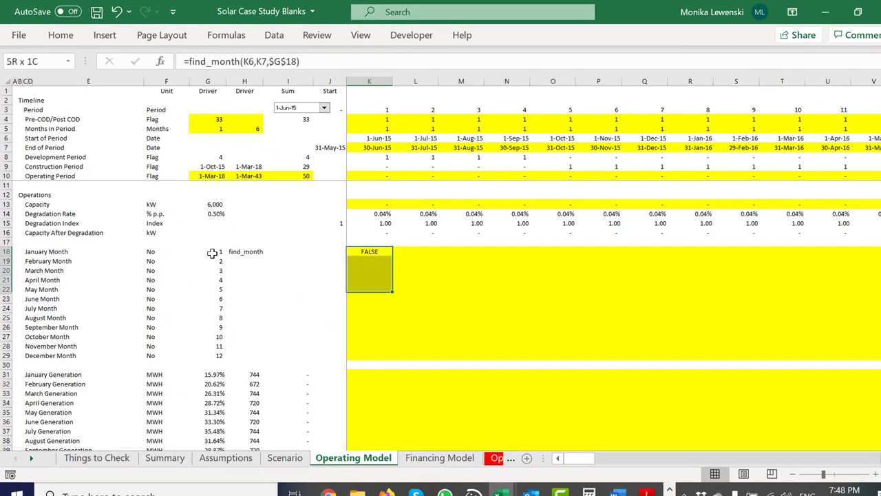
pyautogui.hotkey('shift', 'Down')
pyautogui.hotkey('shift', 'Down')
pyautogui.hotkey('shift', 'Down')
pyautogui.hotkey('shift', 'Down')
pyautogui.hotkey('shift', 'Down')
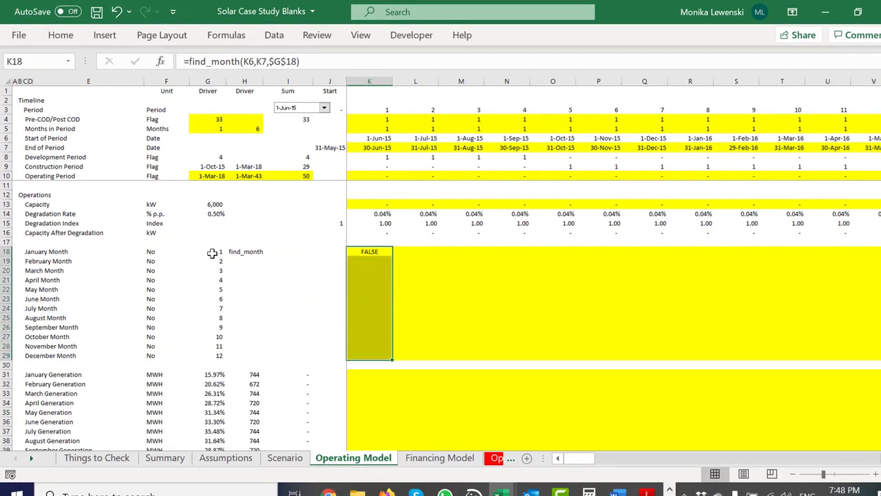
pyautogui.hotkey('ctrl', 'd')
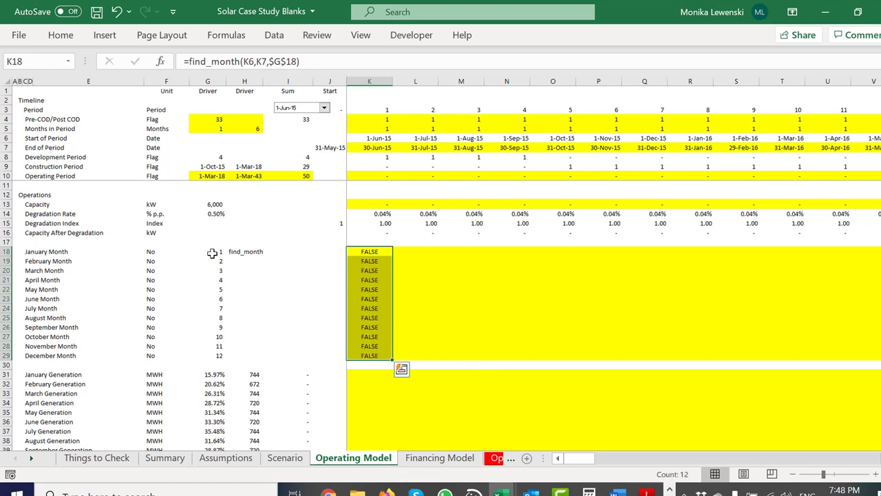
pyautogui.hotkey('ctrl', 'shift', 'r')
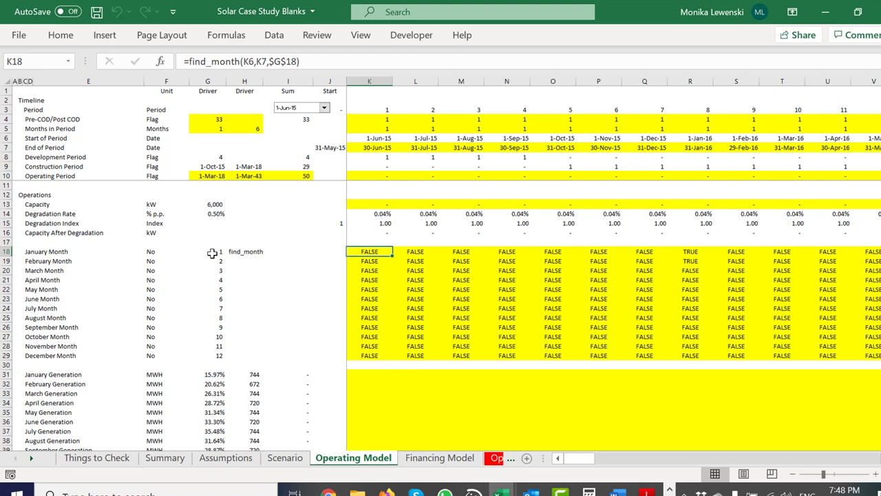
# - Inspect the filled find_month results in the first periods of the January to March rows
pyautogui.press('Right')
pyautogui.press('Right')
pyautogui.press('Right')
pyautogui.press('Right')
pyautogui.press('Right')
pyautogui.press('Left')
pyautogui.press('Left')
pyautogui.press('Left')
pyautogui.press('Left')
pyautogui.press('Left')
pyautogui.press('Down')
pyautogui.press('Down')
pyautogui.press('Up')
pyautogui.press('Up')
pyautogui.press('Left')
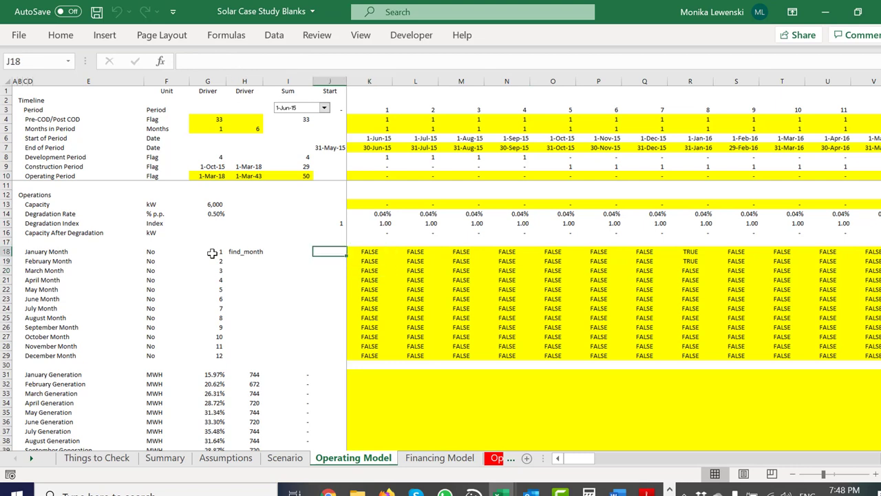
# - Inspect the cell references in the filled find_month formulas down column K, from the January row to the June row
pyautogui.press('Left')
pyautogui.press('Right')
pyautogui.press('Right')
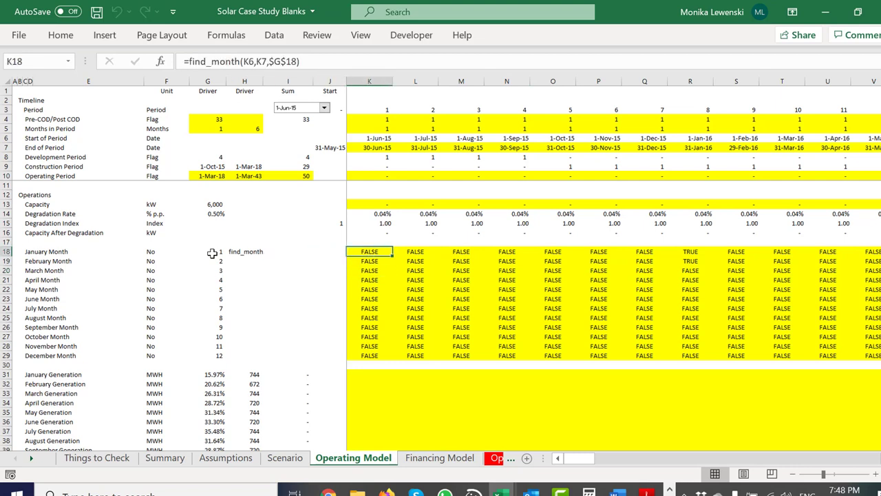
pyautogui.press('Down')
pyautogui.press('Down')
pyautogui.press('Down')
pyautogui.press('Down')
pyautogui.press('Down')
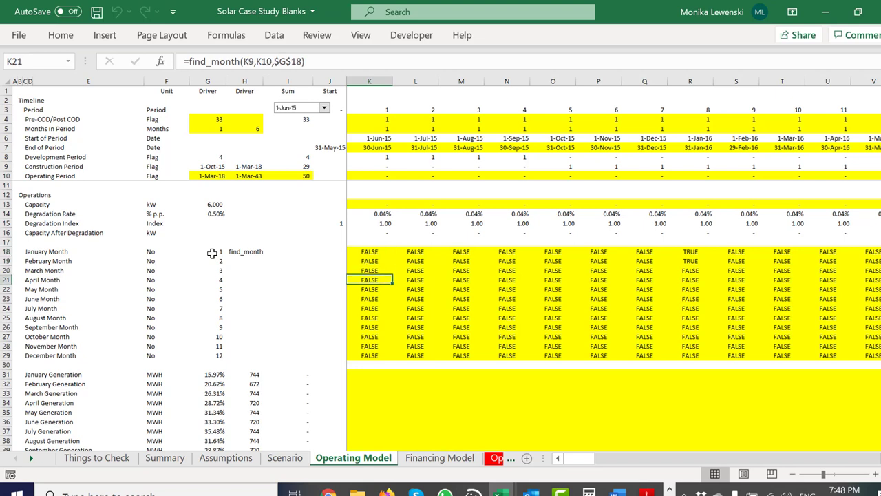
pyautogui.press('Left')
pyautogui.press('Left')
pyautogui.press('Left')
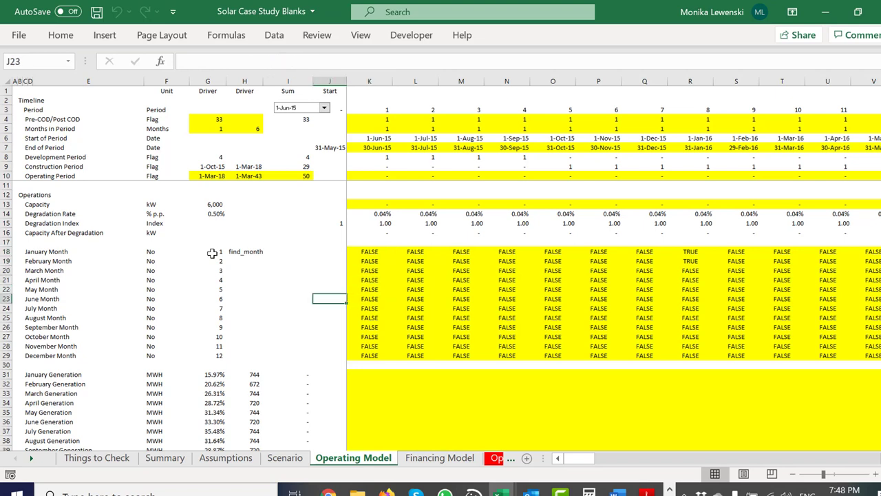
pyautogui.press('Right')
pyautogui.press('Right')
pyautogui.press('Right')
pyautogui.press('F2')
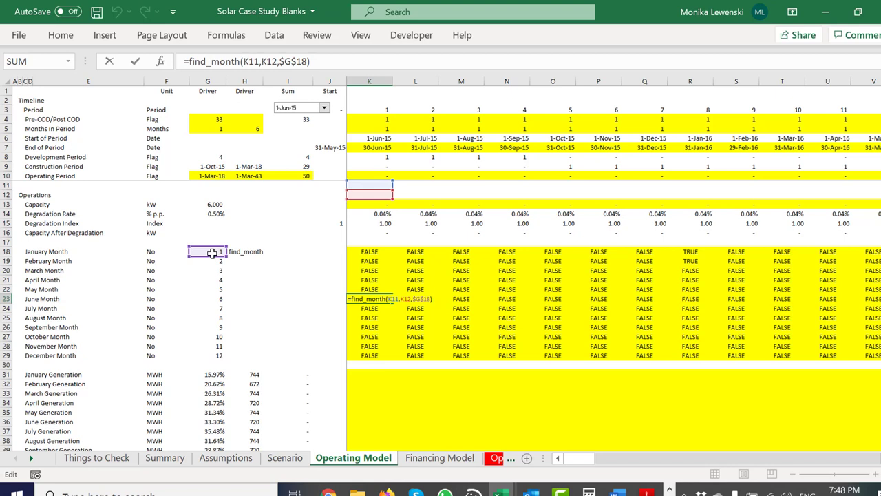
pyautogui.press('Return')
# - Change the K18 formula's references to row-locked K$6 and K$7 and column-locked $G18, giving =find_month(K$6,K$7,$G18)
pyautogui.press('Up')
pyautogui.press('Up')
pyautogui.press('Up')
pyautogui.press('Up')
pyautogui.press('Up')
pyautogui.press('Up')
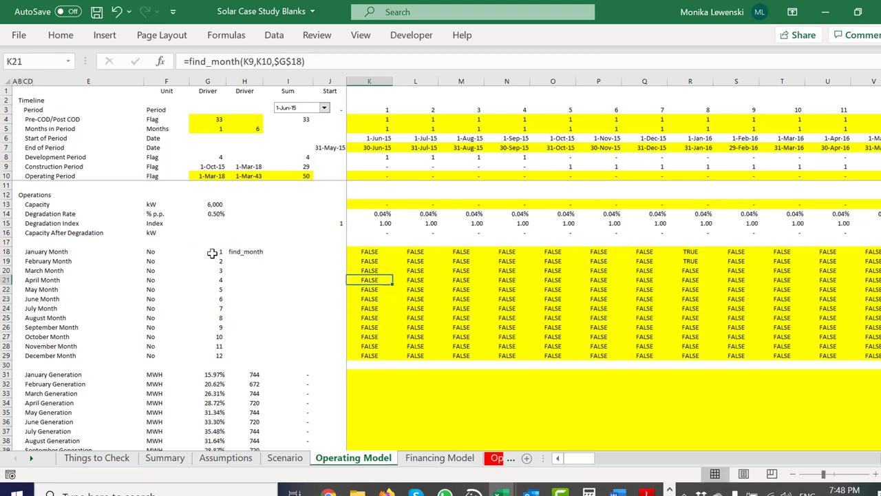
pyautogui.press('F2')
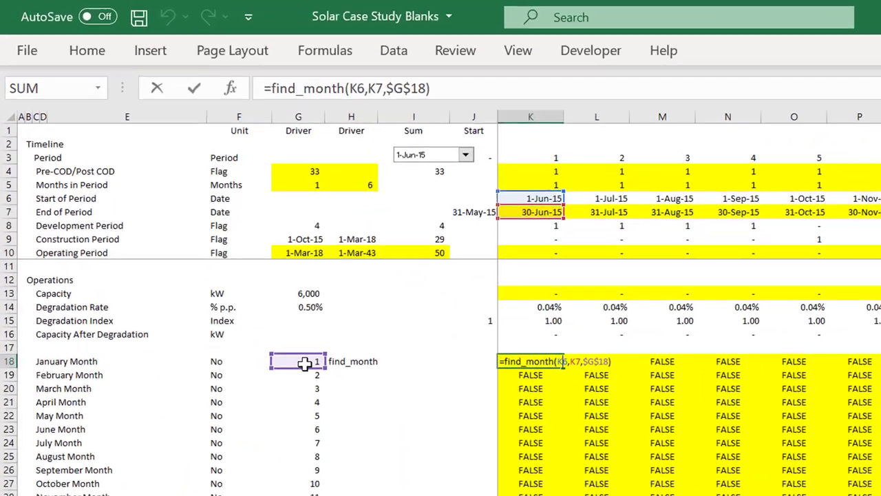
pyautogui.write('$G')
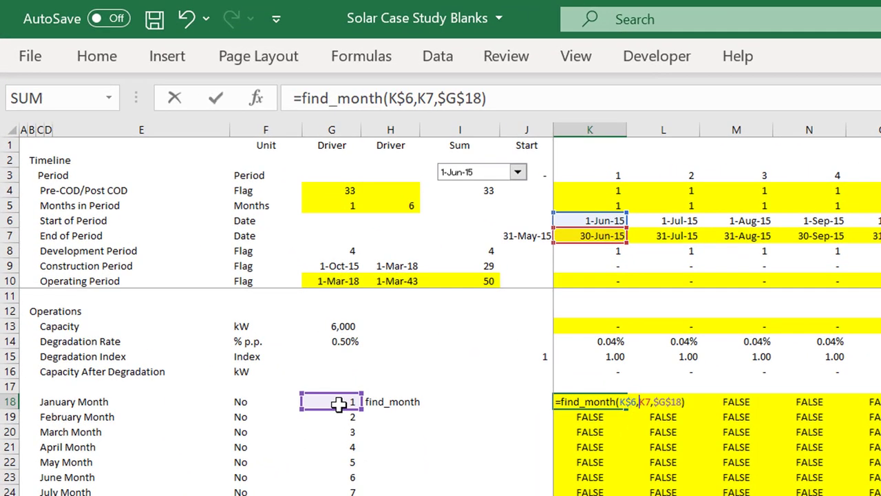
pyautogui.write('$')
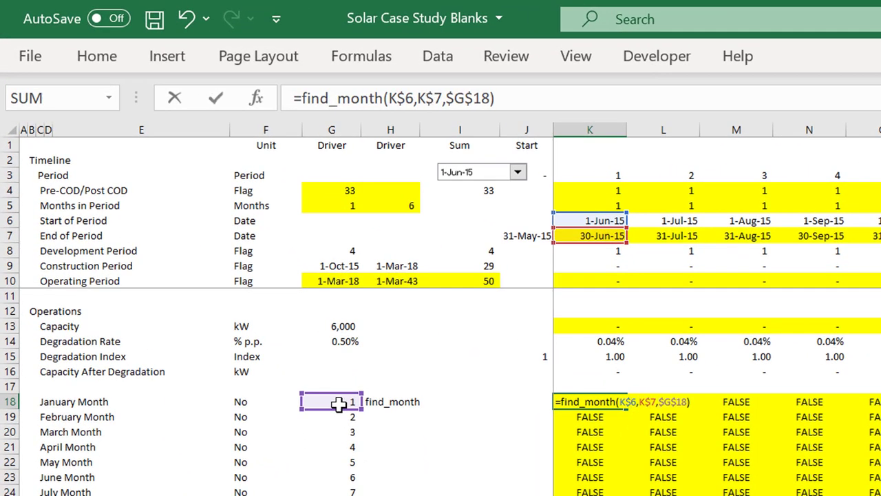
pyautogui.press('BackSpace')
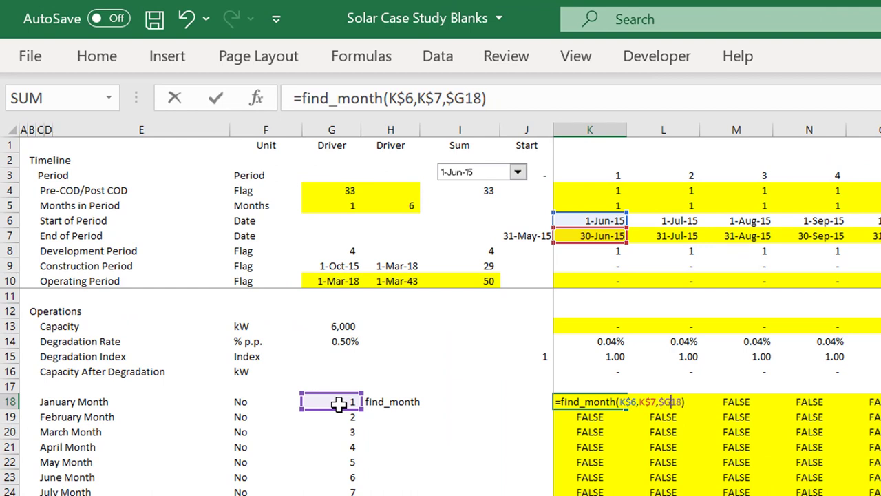
pyautogui.press('Return')
pyautogui.press('Up')
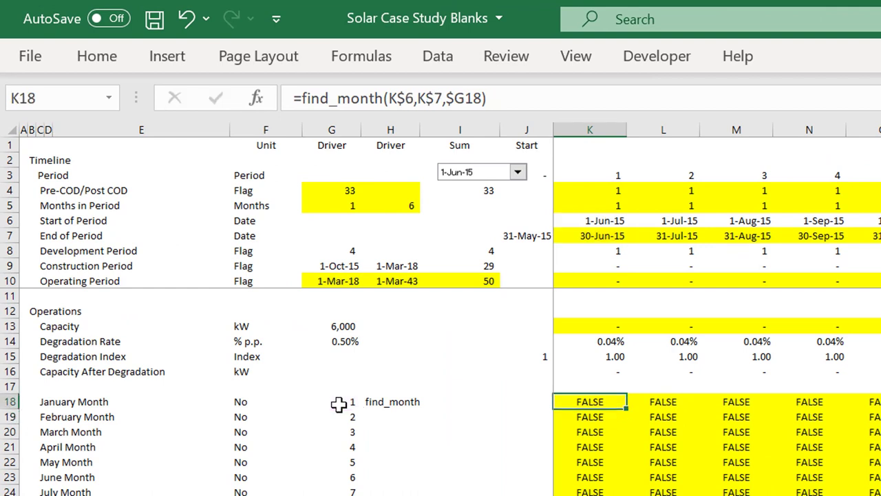
# - Fill the corrected K18 formula down to the December Month row (K18:K29) and copy the block across the timeline
pyautogui.hotkey('shift', 'Down')
pyautogui.hotkey('shift', 'Down')
pyautogui.hotkey('shift', 'Down')
pyautogui.hotkey('shift', 'Down')
pyautogui.hotkey('shift', 'Down')
pyautogui.hotkey('shift', 'Down')
pyautogui.hotkey('shift', 'Down')
pyautogui.hotkey('shift', 'Down')
pyautogui.hotkey('shift', 'Down')
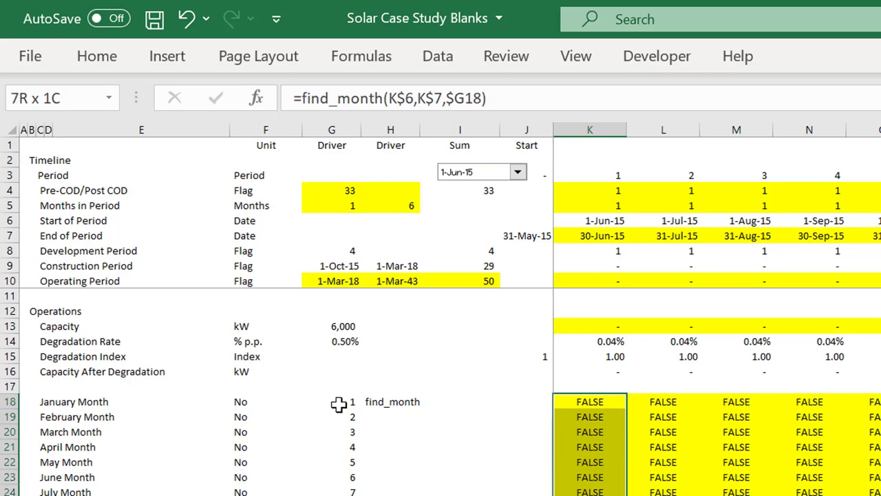
pyautogui.hotkey('ctrl', 'd')
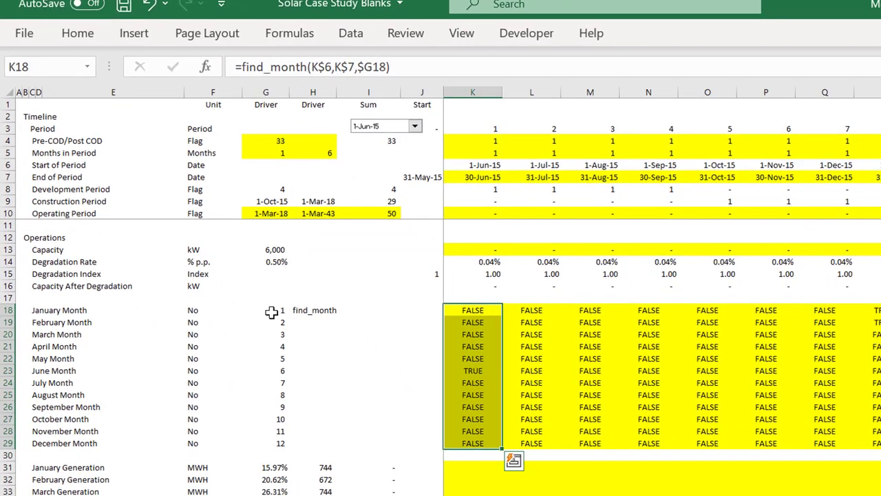
pyautogui.hotkey('shift', 'BackSpace')
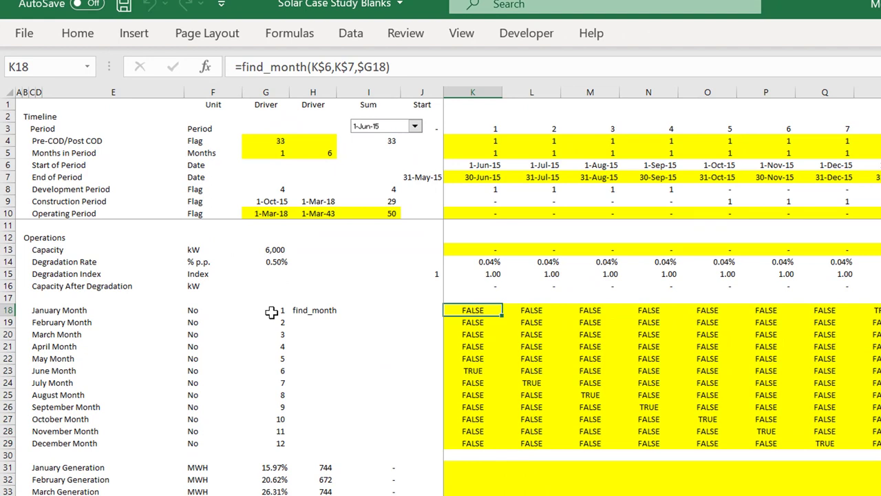
# - Review the month flags across the timeline through the monthly periods to the first operating periods in 2018, returning to K18
pyautogui.press('Right')
pyautogui.press('Right')
pyautogui.press('Right')
pyautogui.press('Right')
pyautogui.press('Right')
pyautogui.press('Right')
pyautogui.press('Right')
pyautogui.press('Right')
pyautogui.press('Right')
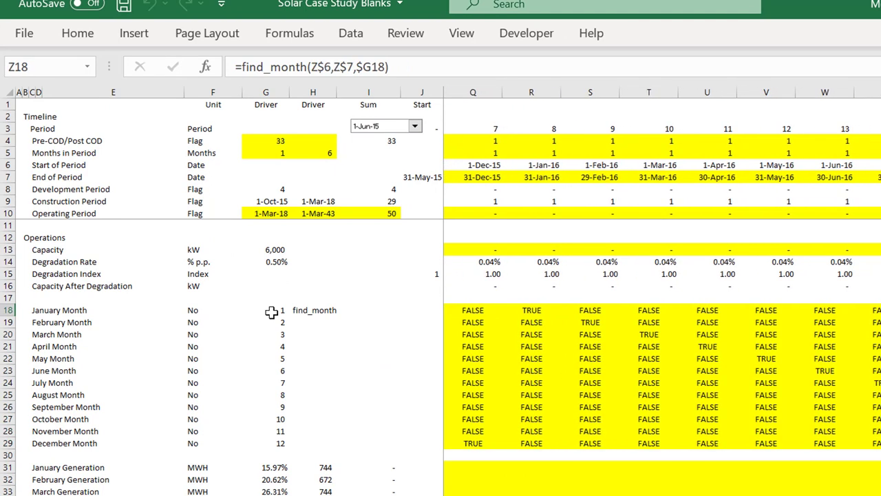
pyautogui.press('Right')
pyautogui.press('Right')
pyautogui.press('Right')
pyautogui.press('Right')
pyautogui.press('Right')
pyautogui.press('Right')
pyautogui.press('Right')
pyautogui.press('Right')
pyautogui.press('Right')
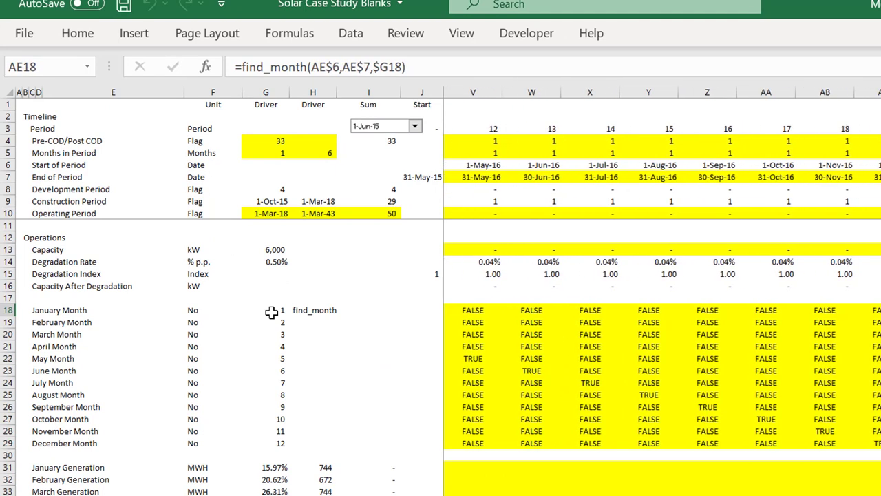
pyautogui.press('Right')
pyautogui.press('Right')
pyautogui.press('Right')
pyautogui.press('Right')
pyautogui.press('Right')
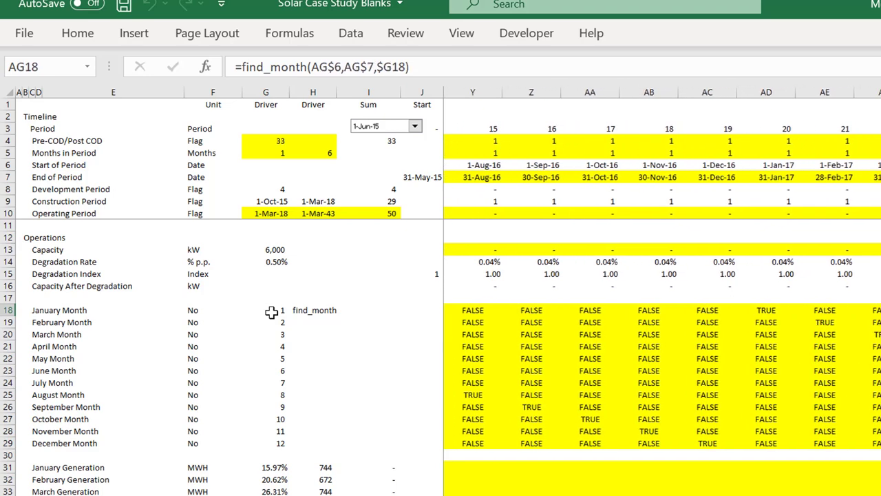
pyautogui.press('Right')
pyautogui.press('Right')
pyautogui.press('Right')
pyautogui.press('Right')
pyautogui.press('Right')
pyautogui.press('Right')
pyautogui.press('Right')
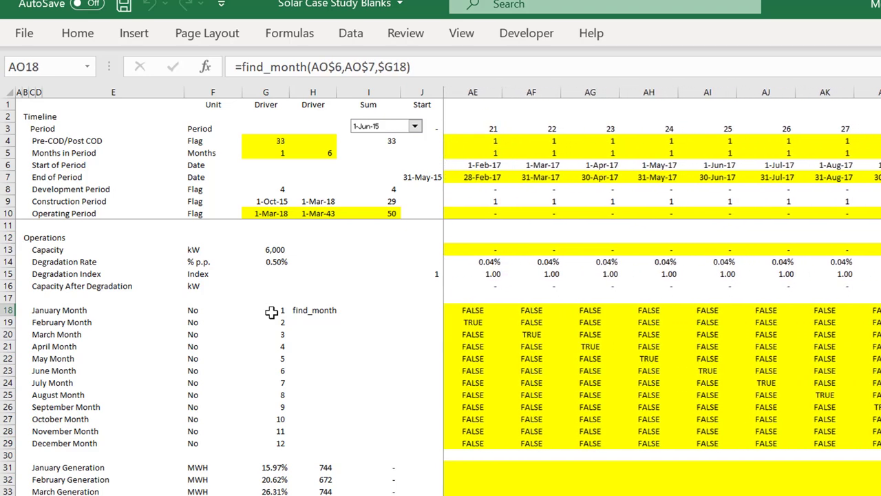
pyautogui.press('Left')
pyautogui.press('Left')
pyautogui.press('Left')
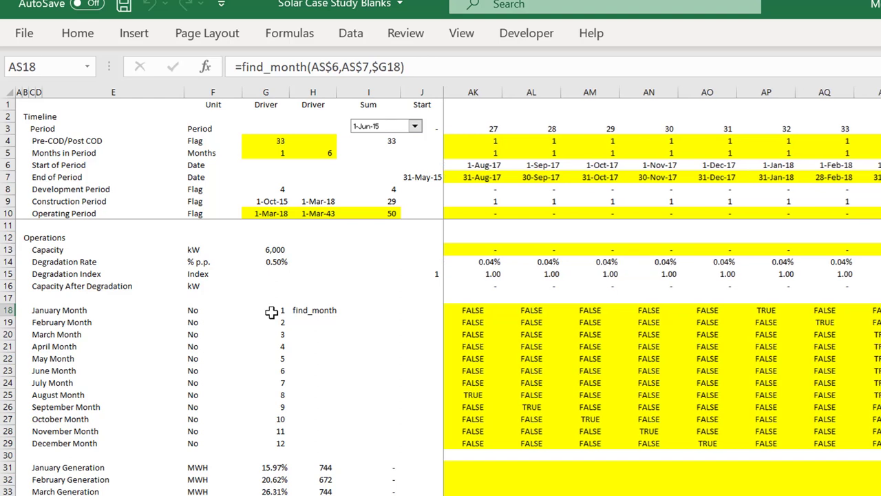
pyautogui.press('Right')
pyautogui.press('Right')
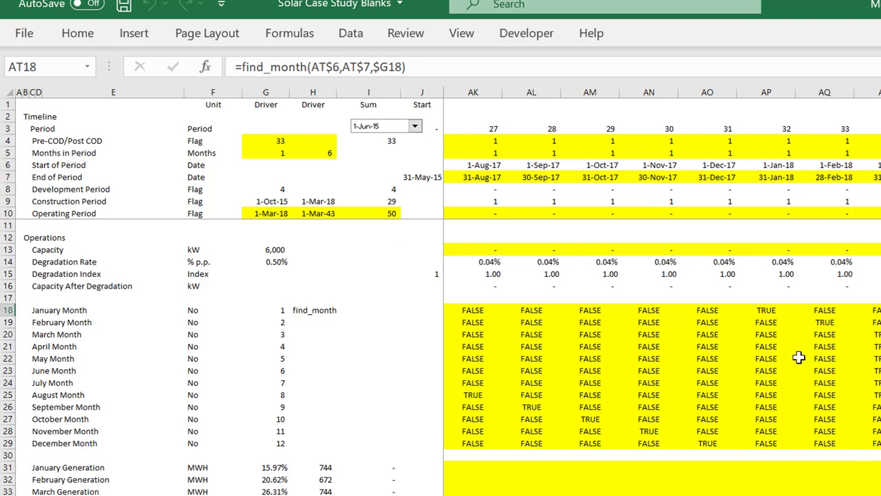
pyautogui.press('Left')
pyautogui.hotkey('ctrl', 'Left')
pyautogui.press('Left')
pyautogui.press('Left')
pyautogui.press('Right')
pyautogui.press('Right')
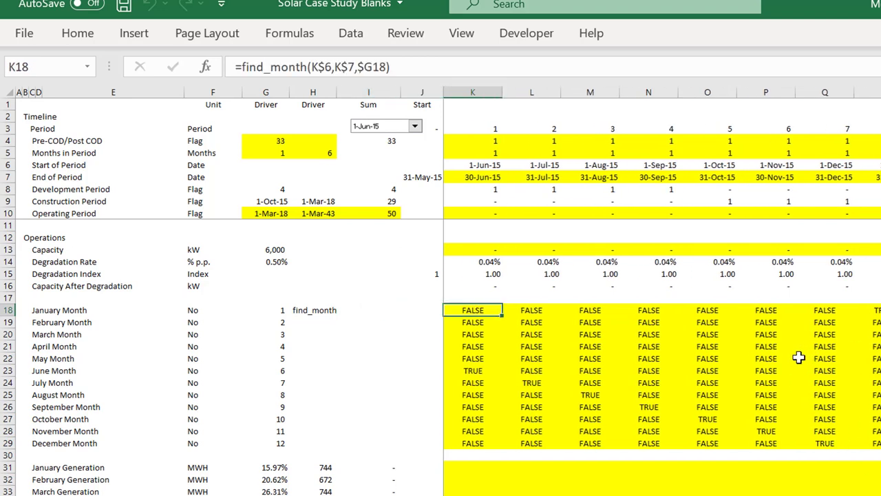
# - Open the finmonth macro's code for editing in the Visual Basic editor
pyautogui.click(527, 41)
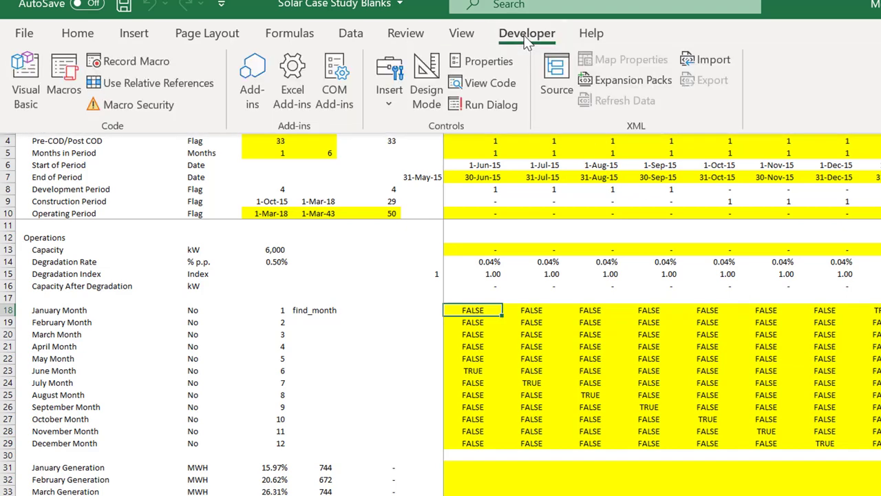
pyautogui.click(64, 82)
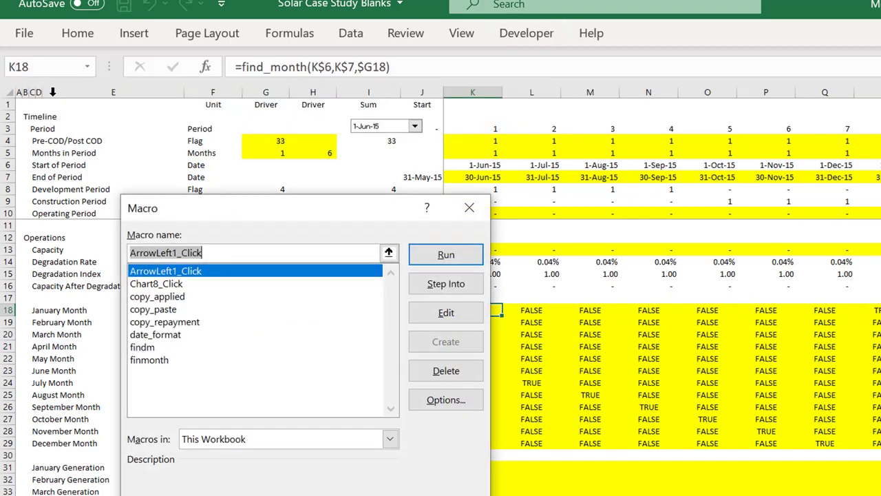
pyautogui.click(154, 358)
pyautogui.click(446, 313)
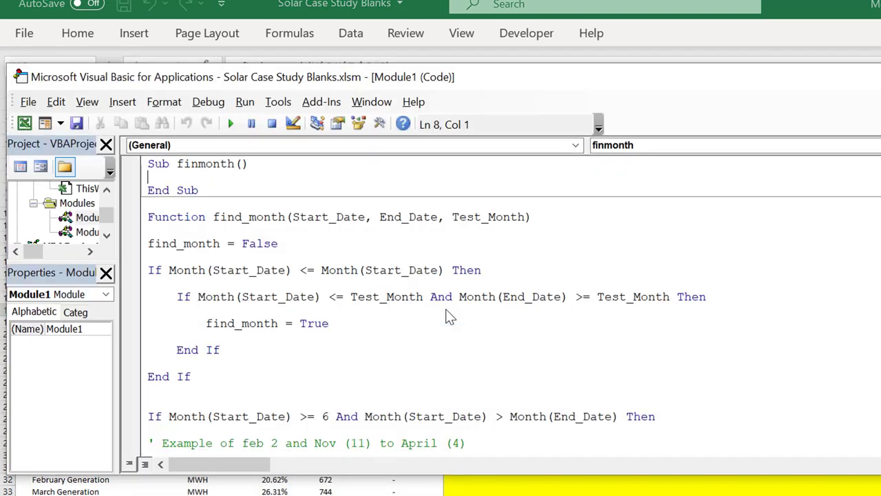
# - Read through the find_month function's date conditions down to its end and return to the Operating Model sheet
pyautogui.press('Down')
pyautogui.press('Down')
pyautogui.press('Down')
pyautogui.press('Down')
pyautogui.press('Down')
pyautogui.press('Down')
pyautogui.press('Down')
pyautogui.press('Down')
pyautogui.press('Down')
pyautogui.press('Down')
pyautogui.press('Down')
pyautogui.press('Down')
pyautogui.press('Down')
pyautogui.press('Down')
pyautogui.press('Down')
pyautogui.press('Down')
pyautogui.press('Down')
pyautogui.press('Down')
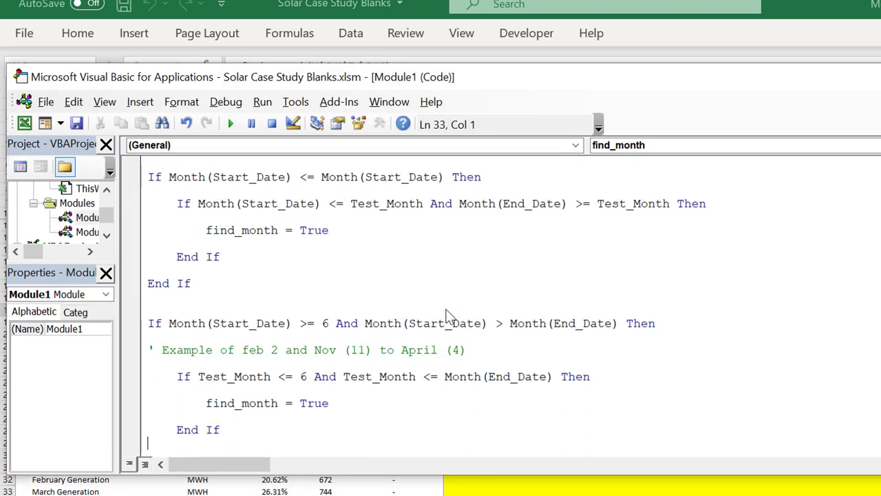
pyautogui.press('Down')
pyautogui.press('Down')
pyautogui.press('Down')
pyautogui.press('Down')
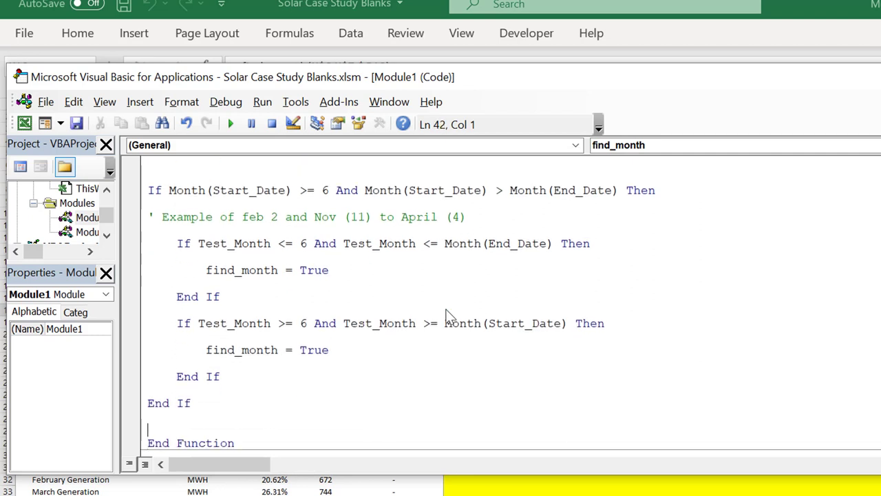
pyautogui.press('Up')
pyautogui.press('Up')
pyautogui.press('Up')
pyautogui.press('Up')
pyautogui.press('Up')
pyautogui.press('Up')
pyautogui.press('Up')
pyautogui.press('Up')
pyautogui.press('Up')
pyautogui.press('Up')
pyautogui.press('Up')
pyautogui.hotkey('alt', 'F11')
pyautogui.press('Left')
pyautogui.press('Left')
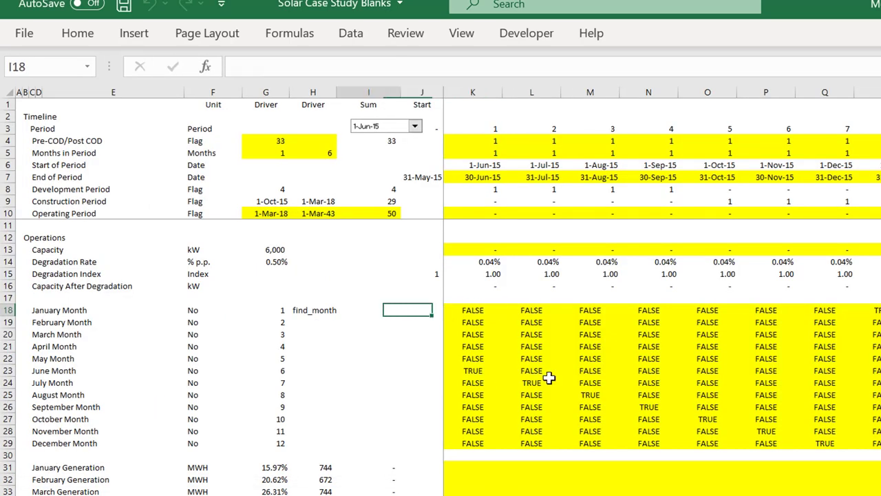
# - Look over the month flag rows and the monthly generation rows in column K of the Operating Model sheet
pyautogui.press('Right')
pyautogui.press('Right')
pyautogui.press('Down')
pyautogui.press('Down')
pyautogui.press('Down')
pyautogui.press('Down')
pyautogui.press('Down')
pyautogui.press('Down')
pyautogui.press('Down')
pyautogui.press('Down')
pyautogui.press('Down')
pyautogui.press('Down')
pyautogui.press('Down')
pyautogui.press('Down')
pyautogui.press('Down')
pyautogui.press('Down')
pyautogui.press('Down')
pyautogui.press('Down')
pyautogui.press('Down')
pyautogui.press('Down')
pyautogui.press('Down')
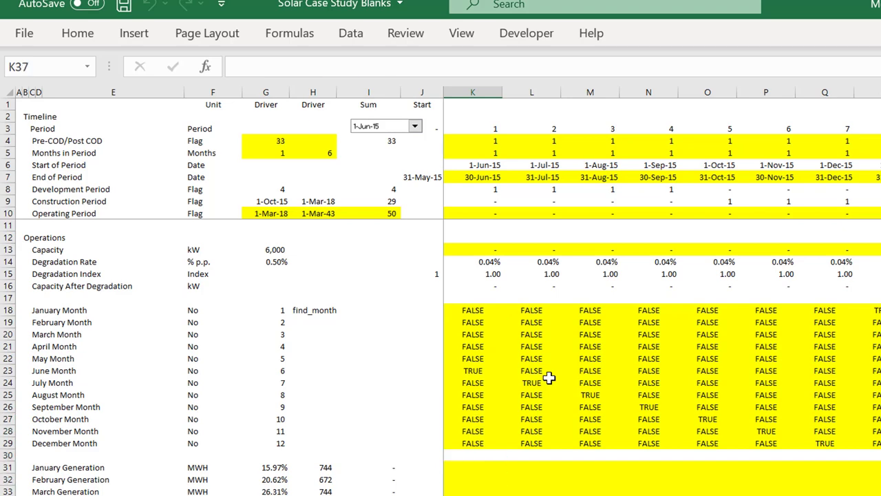
pyautogui.press('Down')
pyautogui.press('Down')
pyautogui.press('Down')
pyautogui.press('Down')
pyautogui.press('Down')
pyautogui.press('Down')
pyautogui.press('Down')
pyautogui.press('Down')
pyautogui.press('Up')
pyautogui.press('Up')
pyautogui.press('Up')
pyautogui.press('Up')
pyautogui.press('Up')
pyautogui.press('Up')
pyautogui.press('Up')
pyautogui.press('Up')
pyautogui.press('Up')
pyautogui.press('Up')
pyautogui.press('Up')
pyautogui.press('Up')
pyautogui.press('Up')
pyautogui.press('Up')
pyautogui.press('Up')
pyautogui.press('Up')
pyautogui.press('Up')
pyautogui.press('Up')
pyautogui.press('Up')
pyautogui.press('Up')
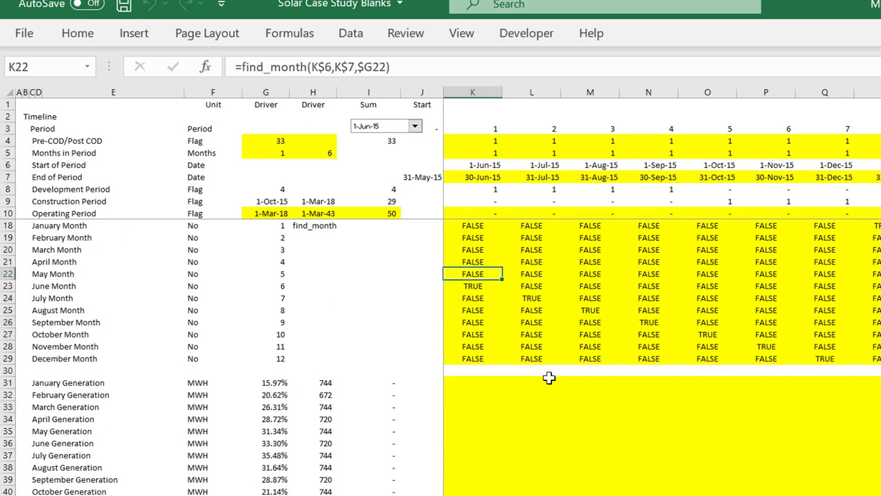
pyautogui.press('Up')
pyautogui.press('Up')
pyautogui.press('Up')
pyautogui.press('Up')
pyautogui.press('Up')
pyautogui.press('Up')
pyautogui.press('Up')
pyautogui.press('Up')
pyautogui.press('Down')
pyautogui.press('Down')
pyautogui.press('Down')
pyautogui.press('Down')
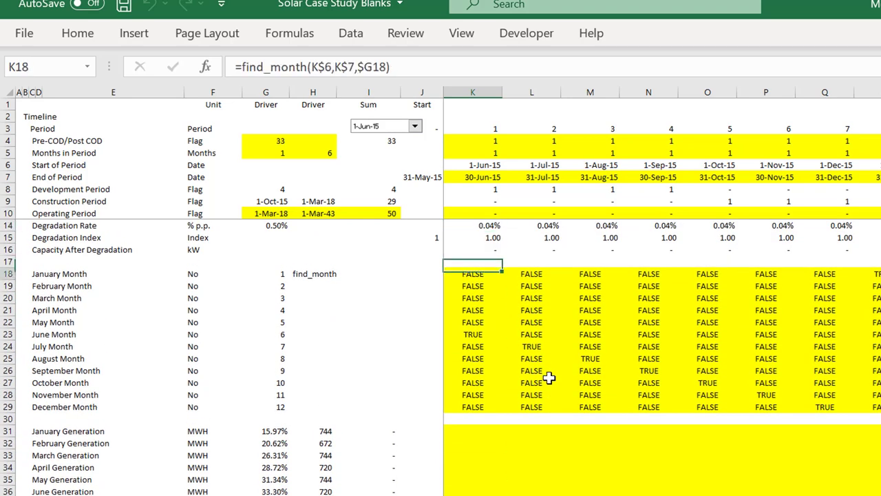
# - Start the January Generation formula in K31 with a reference to the January Month flag in K18
pyautogui.press('Down')
pyautogui.press('Down')
pyautogui.press('Down')
pyautogui.press('Down')
pyautogui.press('Down')
pyautogui.press('Down')
pyautogui.press('Down')
pyautogui.press('Down')
pyautogui.press('Down')
pyautogui.press('Down')
pyautogui.press('Down')
pyautogui.press('Down')
pyautogui.press('Down')
pyautogui.press('Down')
pyautogui.press('Up')
pyautogui.press('Up')
pyautogui.press('Down')
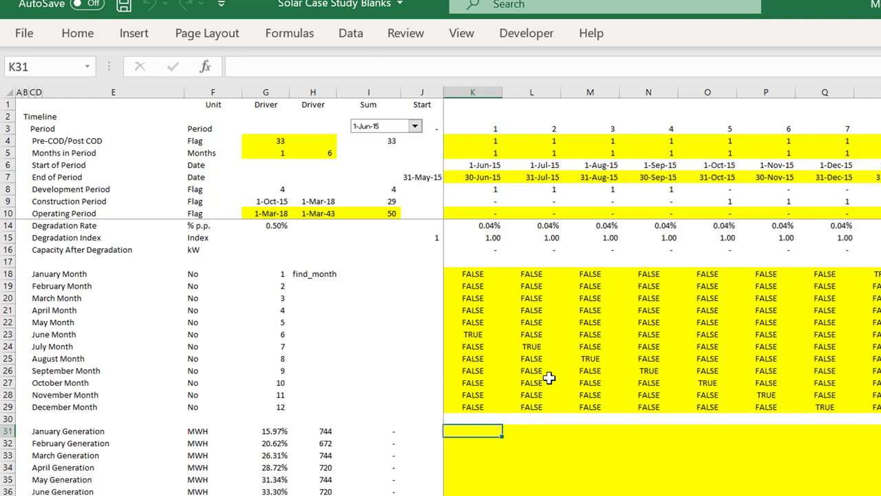
pyautogui.write('=')
pyautogui.press('Up')
pyautogui.press('Up')
pyautogui.press('Up')
pyautogui.press('Up')
pyautogui.press('Up')
pyautogui.press('Up')
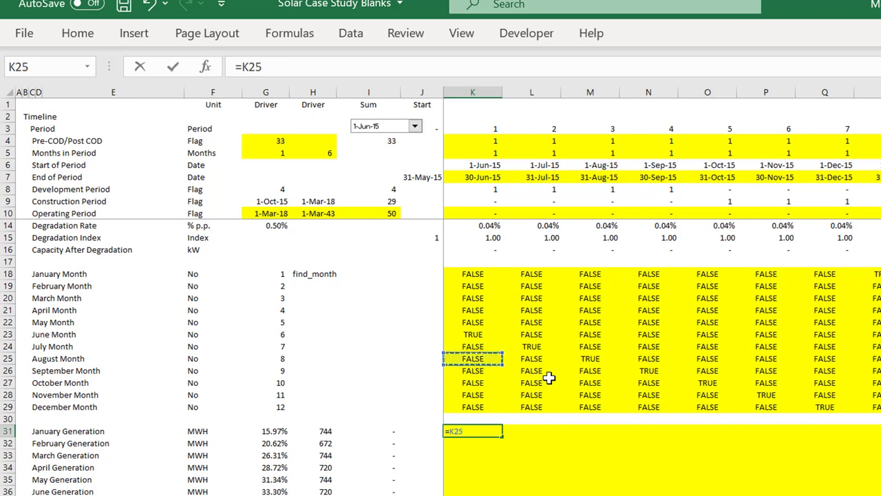
pyautogui.press('Up')
pyautogui.press('Up')
pyautogui.press('Up')
pyautogui.press('Up')
pyautogui.press('Up')
pyautogui.press('Up')
pyautogui.press('Up')
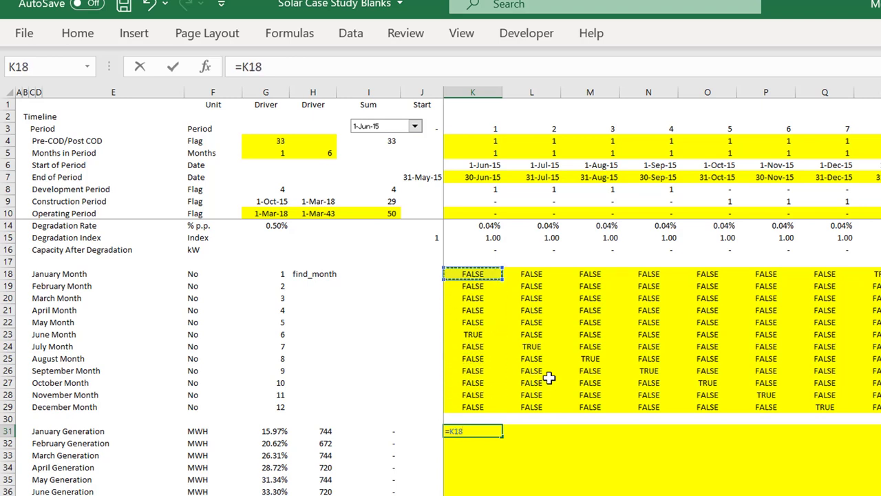
# - Multiply the flag in the K31 formula by the January percentage driver in G31, locking its column as $G31
pyautogui.write('*')
pyautogui.press('Left')
pyautogui.press('Left')
pyautogui.press('Left')
pyautogui.press('Left')
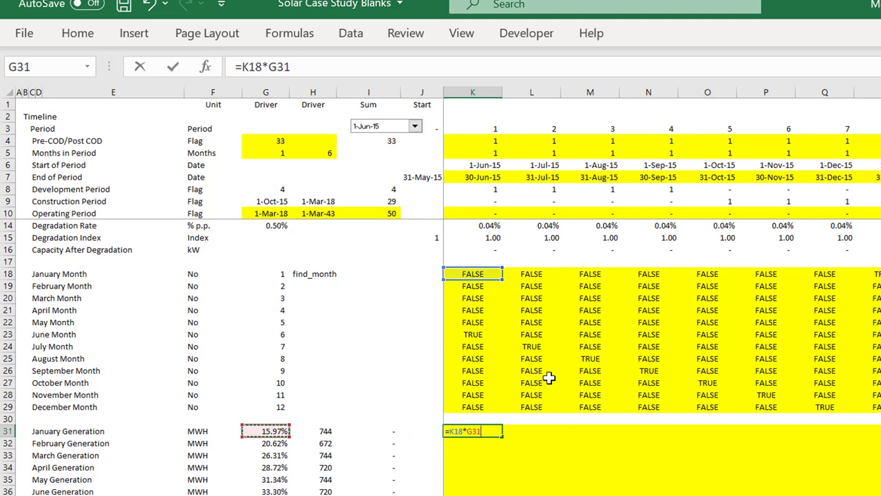
pyautogui.write('*')
pyautogui.press('BackSpace')
pyautogui.press('F4')
pyautogui.press('F4')
pyautogui.press('F4')
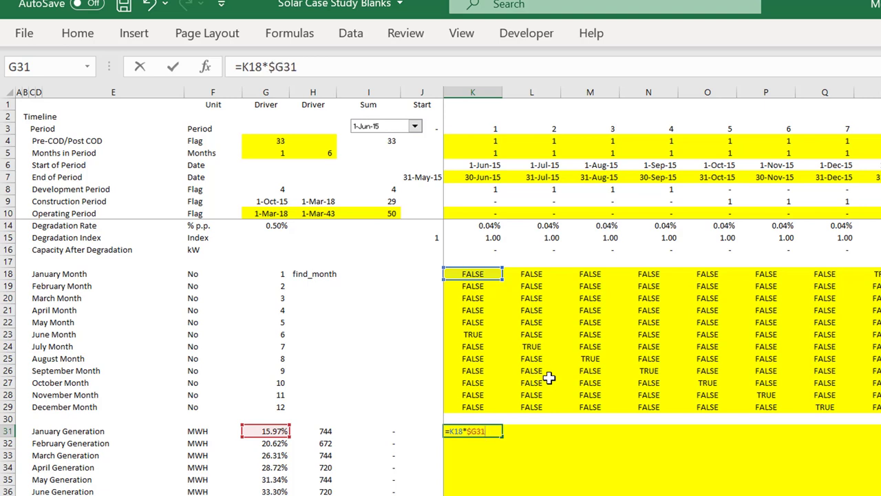
# - Complete the K31 formula by multiplying by the January hours $H31 and Capacity After Degradation K16, giving =K18*$G31*$H31*K16
pyautogui.write('*')
pyautogui.press('Left')
pyautogui.press('Left')
pyautogui.press('Left')
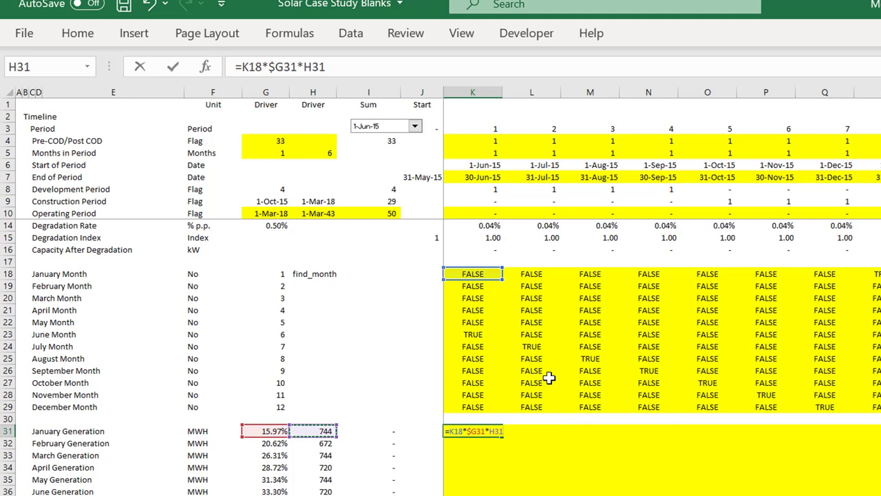
pyautogui.press('F4')
pyautogui.press('F4')
pyautogui.press('F4')
pyautogui.write('*')
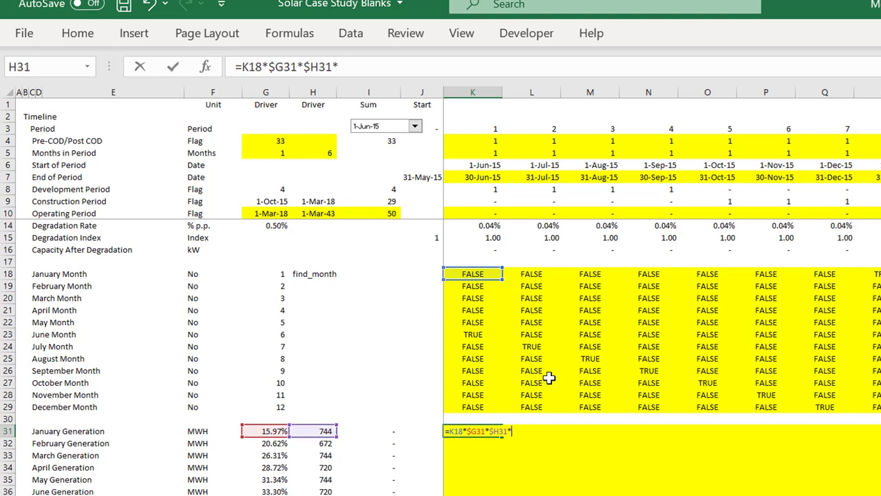
pyautogui.click(481, 247)
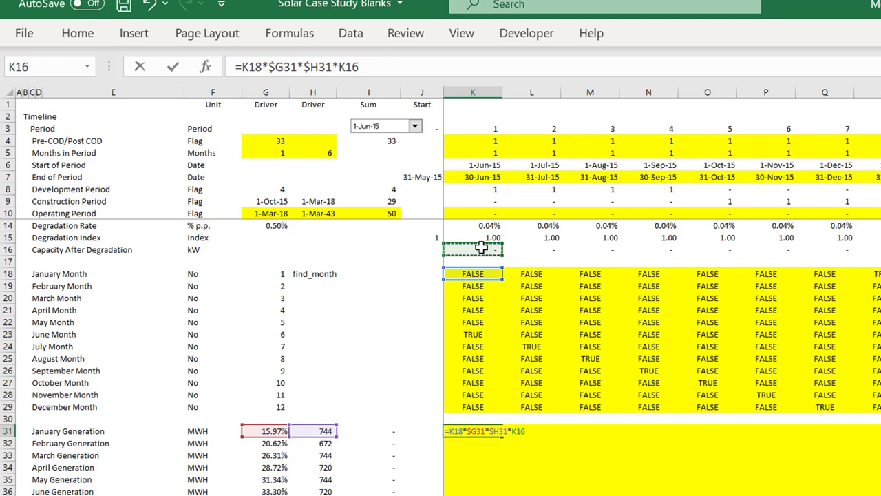
pyautogui.press('Return')
# - Fill the K31 formula down through the twelve monthly generation rows and copy the block across the timeline
pyautogui.press('Up')
pyautogui.hotkey('shift', 'Down')
pyautogui.hotkey('shift', 'Down')
pyautogui.hotkey('shift', 'Down')
pyautogui.hotkey('shift', 'Down')
pyautogui.hotkey('shift', 'Down')
pyautogui.hotkey('shift', 'Down')
pyautogui.hotkey('shift', 'Down')
pyautogui.hotkey('shift', 'Down')
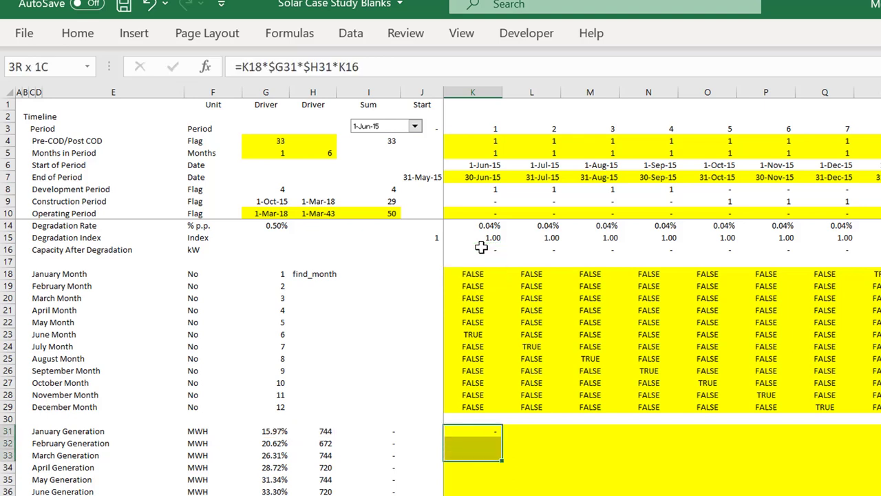
pyautogui.hotkey('shift', 'Down')
pyautogui.hotkey('shift', 'Down')
pyautogui.hotkey('shift', 'Down')
pyautogui.hotkey('shift', 'Down')
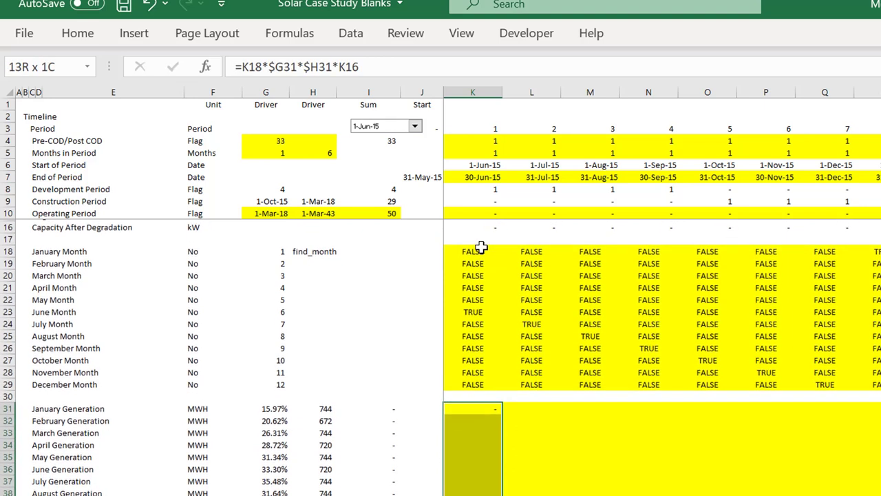
pyautogui.hotkey('shift', 'Up')
pyautogui.hotkey('shift', 'Up')
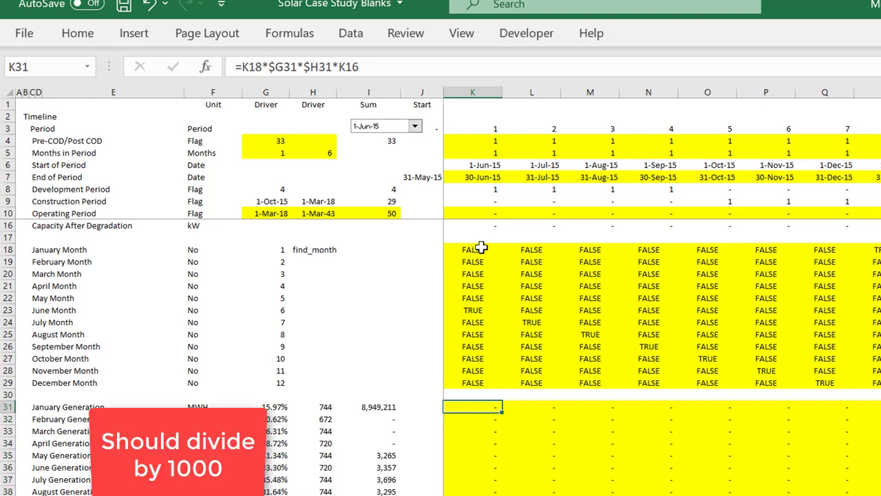
# - Review the January Generation row and its formulas across the 2015 and 2016 periods
pyautogui.press('Right')
pyautogui.press('Right')
pyautogui.press('Right')
pyautogui.press('Right')
pyautogui.press('Right')
pyautogui.press('Right')
pyautogui.press('Right')
pyautogui.press('Right')
pyautogui.press('Right')
pyautogui.press('Right')
pyautogui.press('Right')
pyautogui.press('Right')
pyautogui.press('Right')
pyautogui.press('Right')
pyautogui.press('Right')
pyautogui.press('Right')
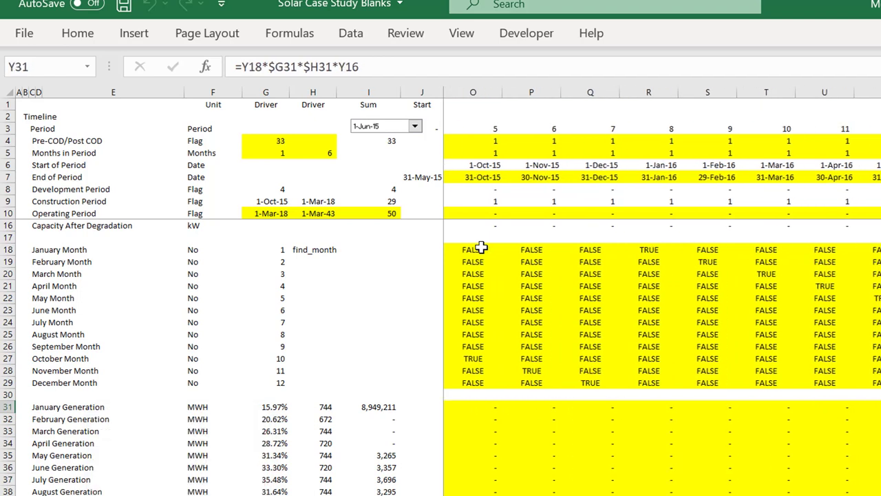
pyautogui.press('Left')
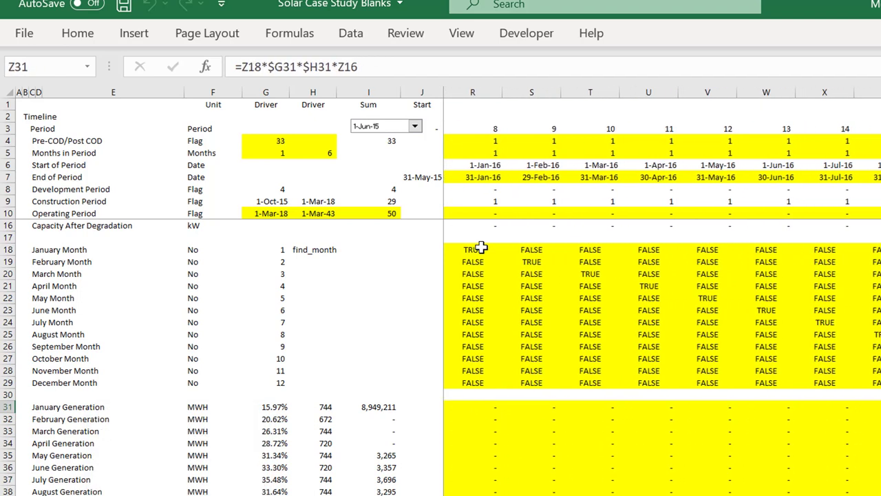
# - Lock the row of the Capacity After Degradation reference K16 in the January Generation formula in K31
pyautogui.hotkey('ctrl', 'Left')
pyautogui.press('Left')
pyautogui.press('Right')
pyautogui.press('F2')
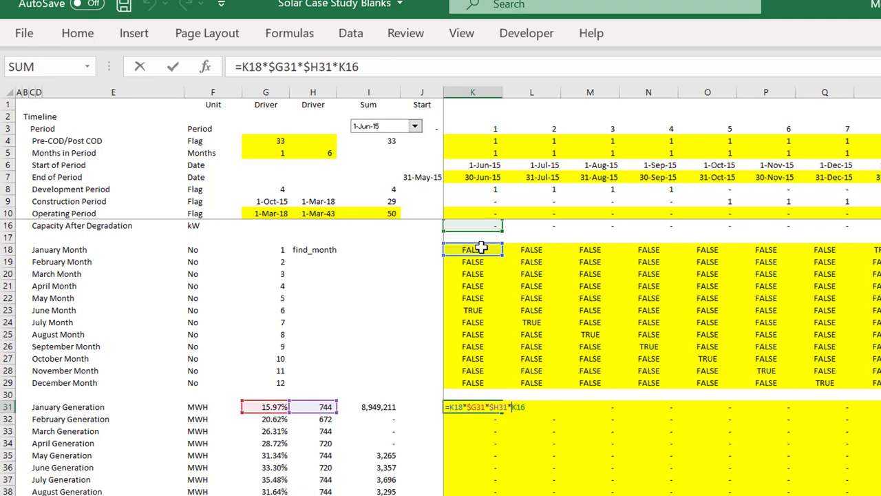
pyautogui.write('$')
pyautogui.press('Return')
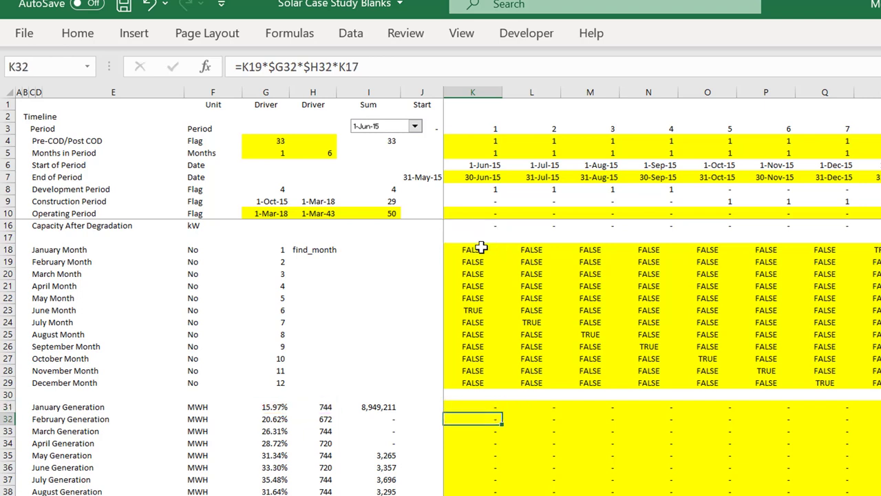
# - Fill the corrected K31 generation formula down through the twelve monthly generation rows and across the timeline
pyautogui.press('Up')
pyautogui.press('Up')
pyautogui.press('Down')
pyautogui.hotkey('shift', 'Down')
pyautogui.hotkey('shift', 'Down')
pyautogui.hotkey('shift', 'Down')
pyautogui.hotkey('shift', 'Down')
pyautogui.hotkey('shift', 'Down')
pyautogui.hotkey('shift', 'Down')
pyautogui.hotkey('shift', 'Down')
pyautogui.hotkey('shift', 'Down')
pyautogui.hotkey('shift', 'Down')
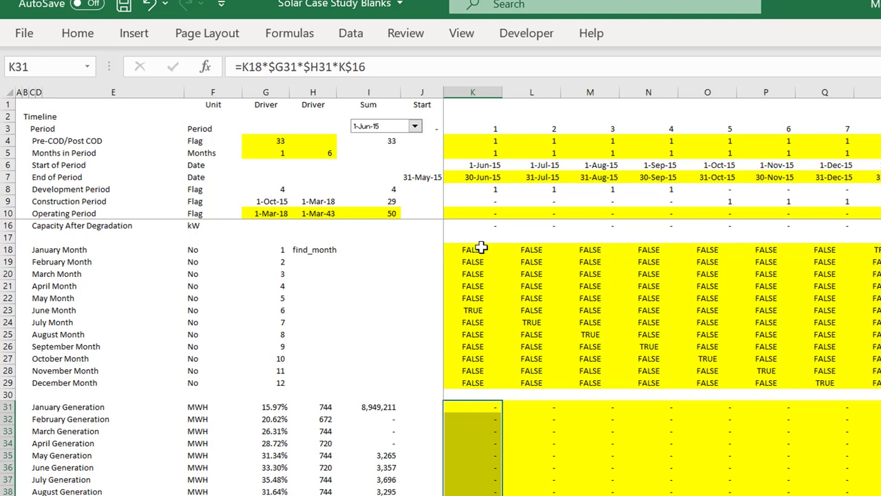
pyautogui.hotkey('ctrl', 'd')
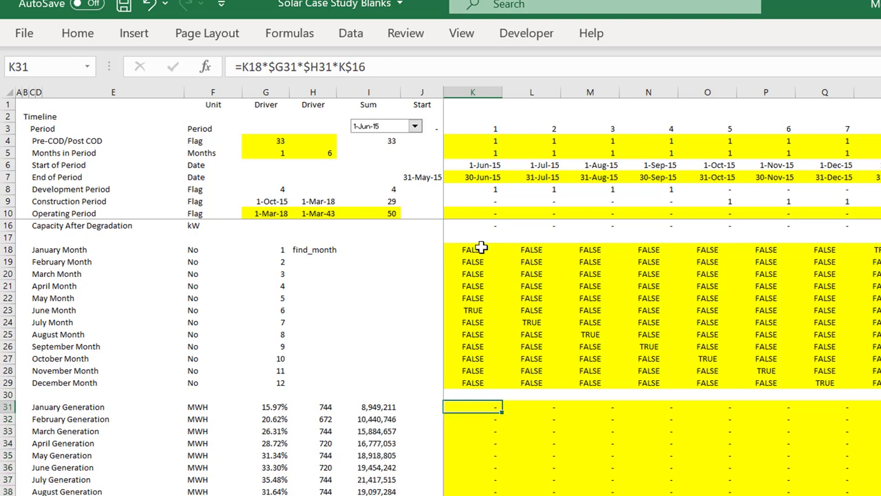
# - Add up the twelve monthly generation rows in Total Generation cell K43 with =SUM(K31:K42)
pyautogui.press('Down')
pyautogui.press('Down')
pyautogui.press('Down')
pyautogui.press('Down')
pyautogui.press('Down')
pyautogui.press('Down')
pyautogui.press('Down')
pyautogui.press('Down')
pyautogui.press('Down')
pyautogui.press('Down')
pyautogui.press('Down')
pyautogui.press('Down')
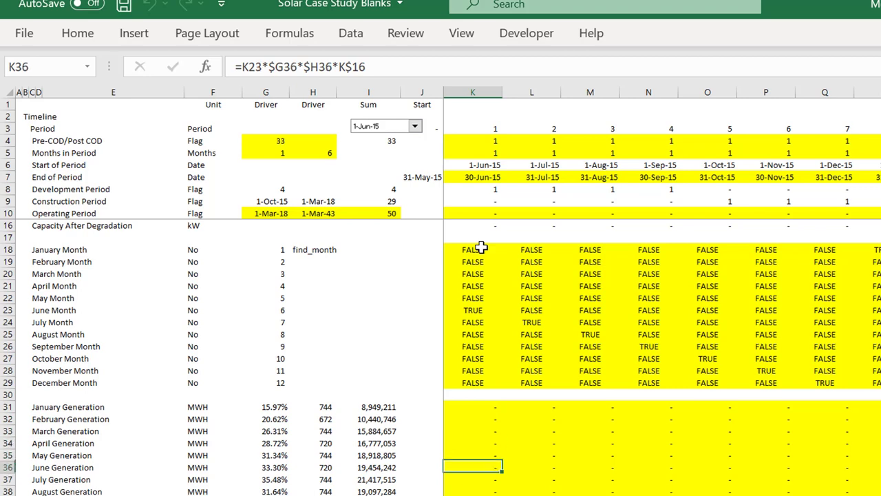
pyautogui.press('Down')
pyautogui.press('Down')
pyautogui.press('Down')
pyautogui.press('Down')
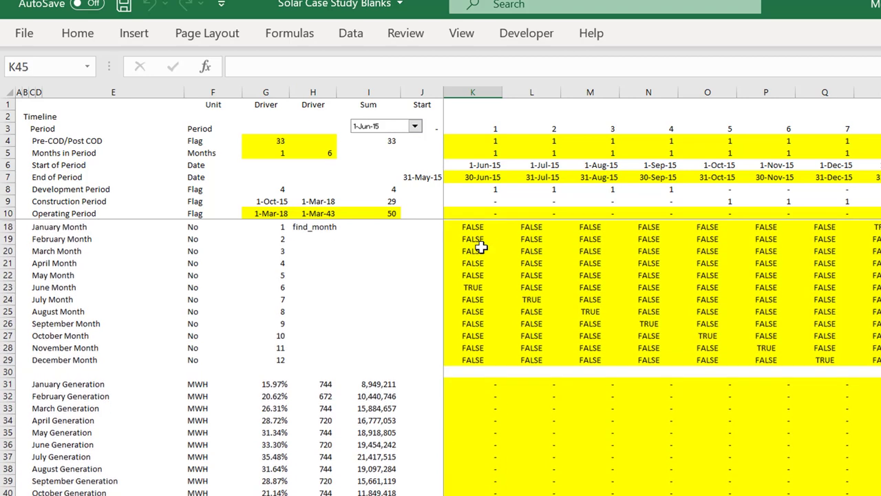
pyautogui.press('Up')
pyautogui.press('Up')
pyautogui.press('Up')
pyautogui.press('Up')
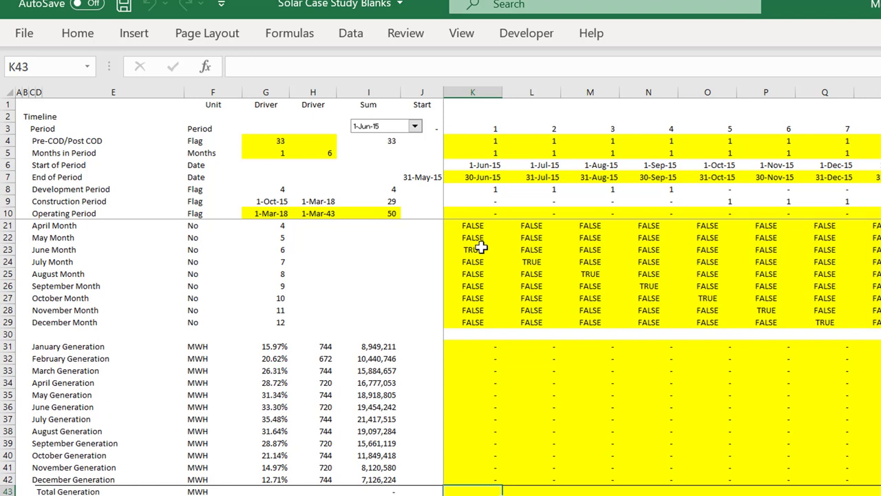
pyautogui.hotkey('alt', '=')
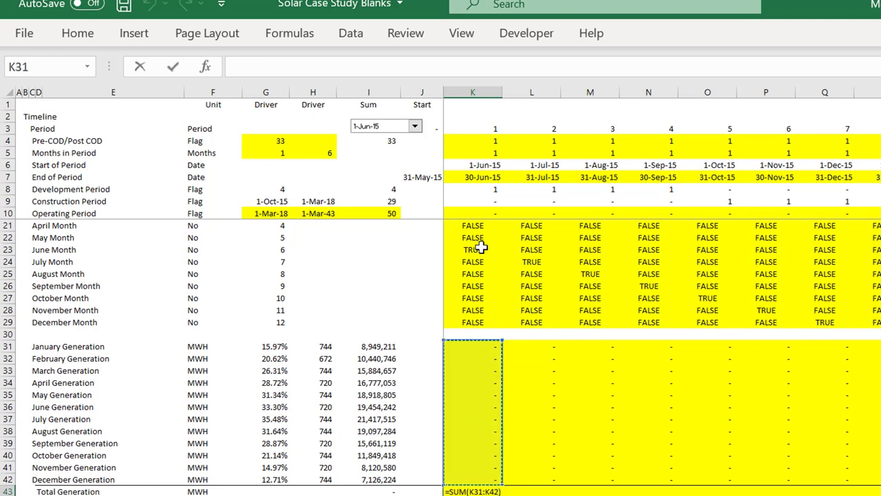
pyautogui.press('Return')
pyautogui.press('Up')
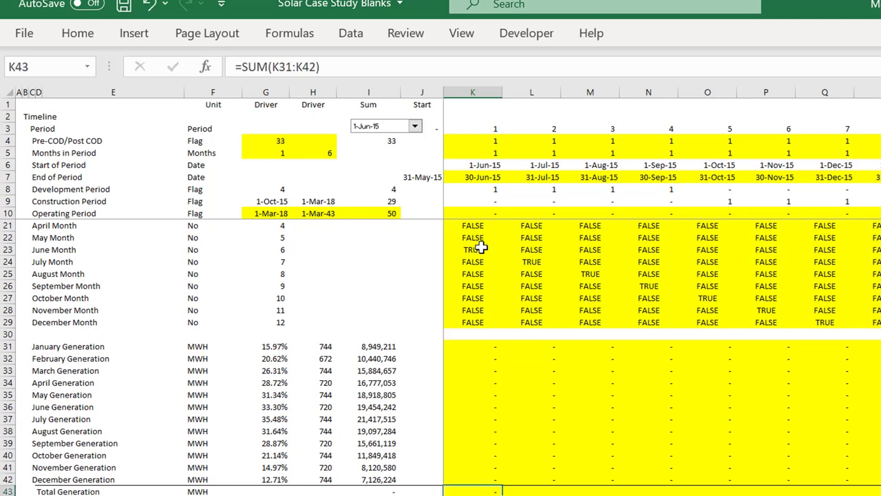
# - Copy the Total Generation sum in K43 across all timeline periods
pyautogui.hotkey('ctrl', 'shift', 'Right')
pyautogui.hotkey('ctrl', 'r')
pyautogui.press('Right')
pyautogui.press('Left')
pyautogui.press('Right')
# - Review the completed generation block and the Development Cost and EPC Cost rows of the Capital Expenditures section
pyautogui.press('Down')
pyautogui.press('Down')
pyautogui.press('Down')
pyautogui.press('Down')
pyautogui.press('Down')
pyautogui.press('Down')
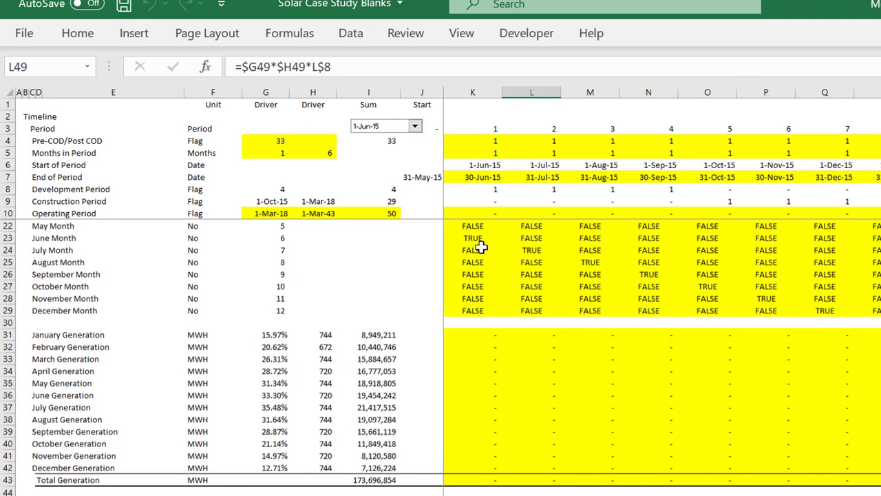
pyautogui.scroll(-2, 480, 247)
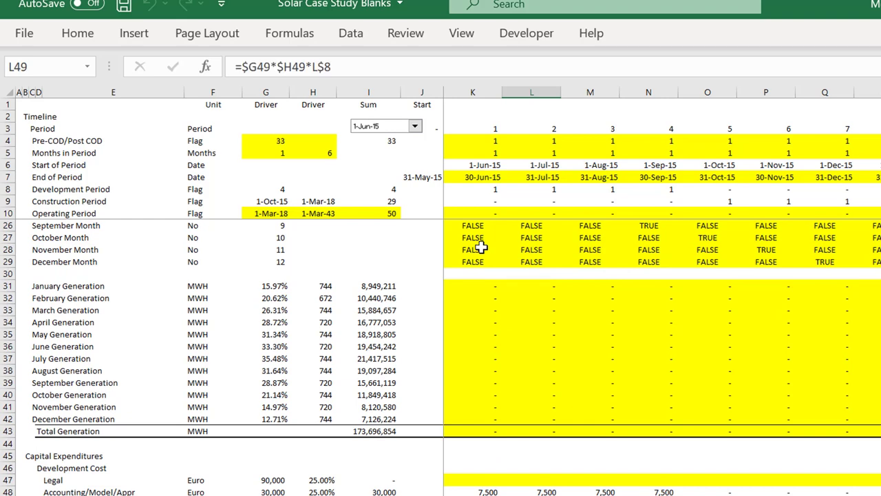
pyautogui.press('pageup')
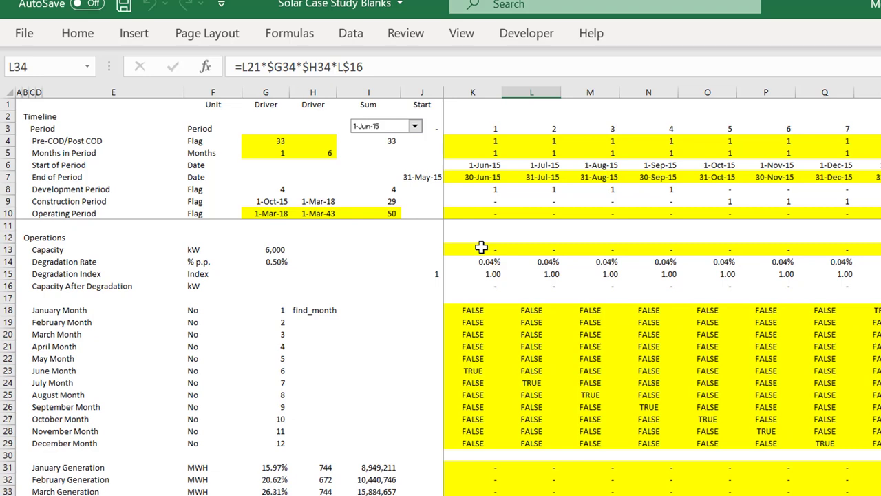
pyautogui.press('pagedown')
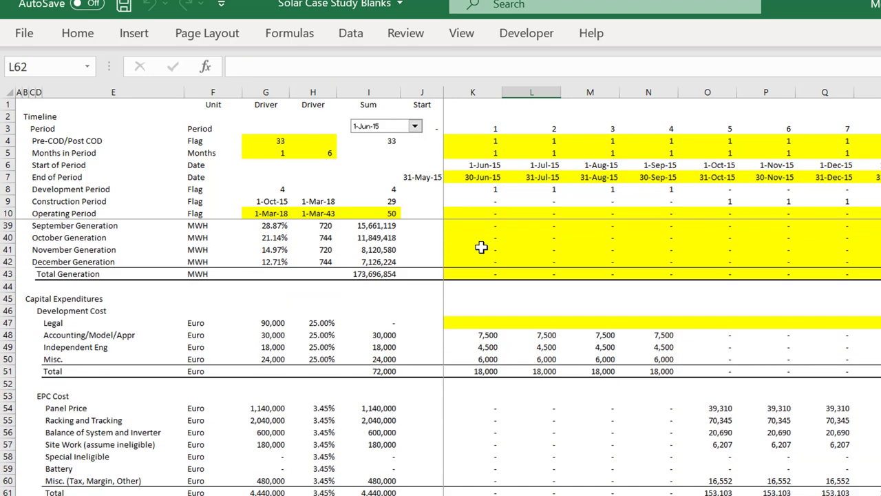
pyautogui.press('Up')
pyautogui.press('Up')
pyautogui.press('Up')
pyautogui.press('Up')
pyautogui.press('Up')
pyautogui.press('Up')
pyautogui.press('Up')
pyautogui.press('Up')
pyautogui.press('Up')
pyautogui.press('Up')
pyautogui.press('Up')
pyautogui.press('Up')
pyautogui.press('Up')
pyautogui.press('Up')
pyautogui.press('Up')
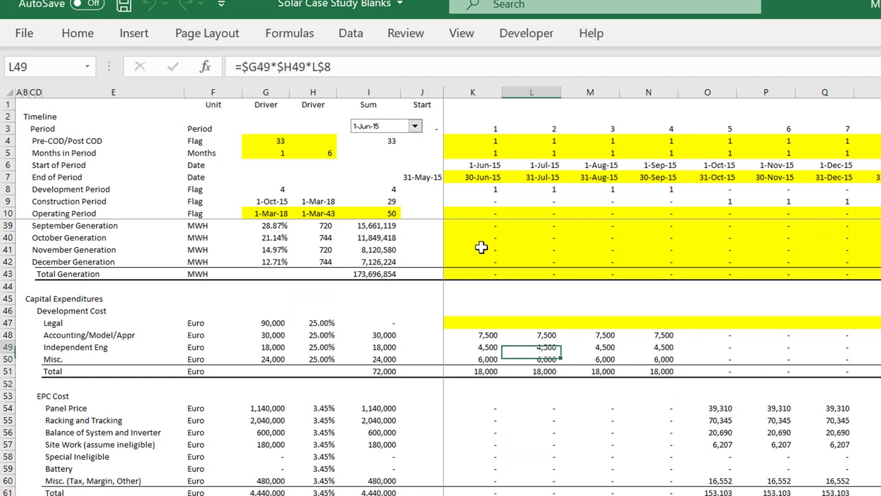
pyautogui.press('Left')
pyautogui.press('Left')
pyautogui.press('Left')
pyautogui.press('Right')
pyautogui.press('Right')
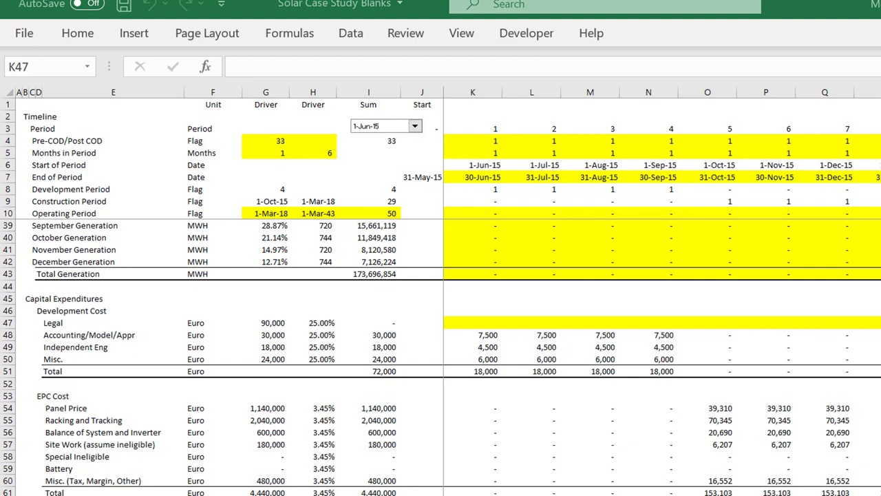
# - Switch to the PowerPoint deck and present the slides from Timing Calculations to Capital Expenditures and Operating Costs
pyautogui.hotkey('alt', 'Tab')
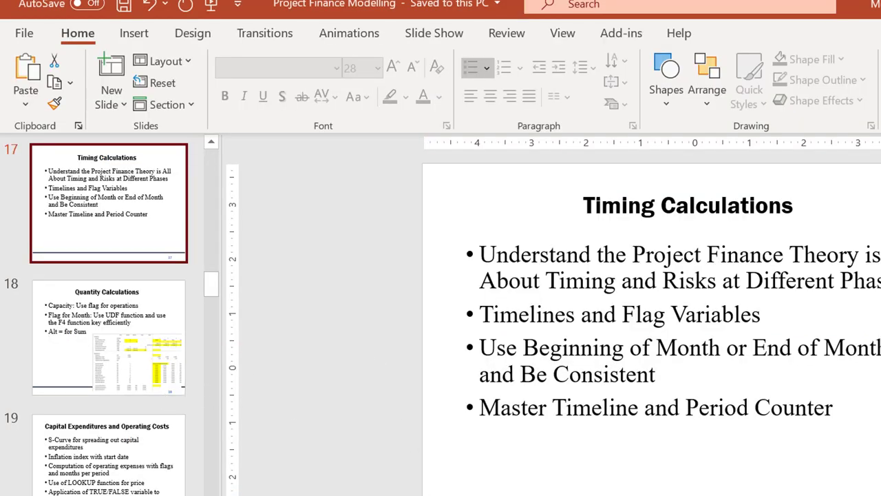
pyautogui.hotkey('shift', 'F5')
pyautogui.press('Right')
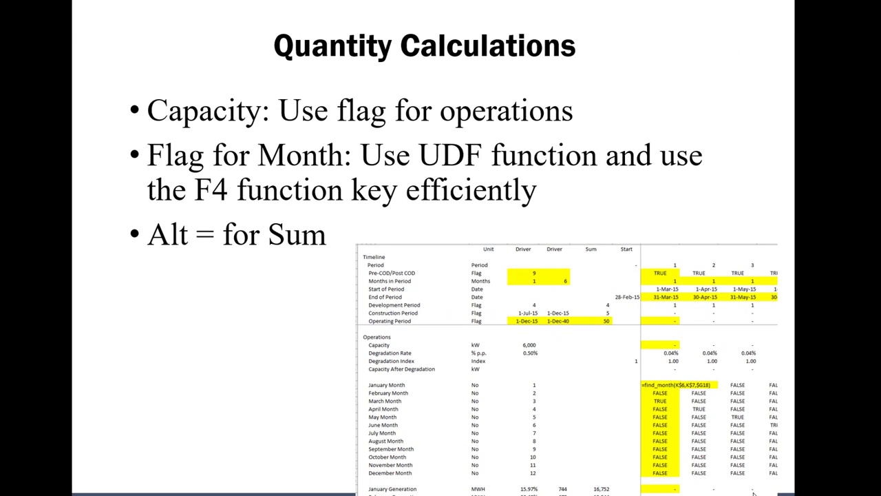
pyautogui.press('Right')
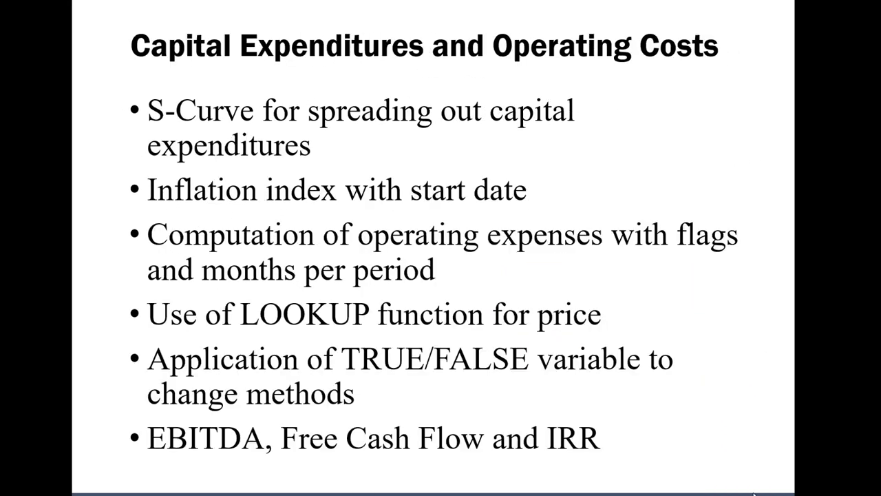
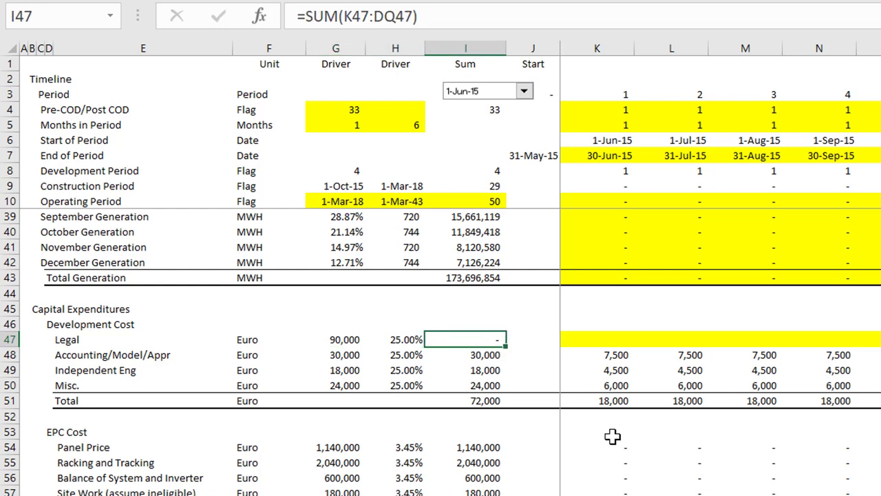
# - Start the Legal development cost formula in K47 with the column-locked total cost $G47 followed by a multiplication sign
pyautogui.press('Right')
pyautogui.press('Left')
pyautogui.press('Left')
pyautogui.press('Right')
pyautogui.press('Right')
pyautogui.press('Right')
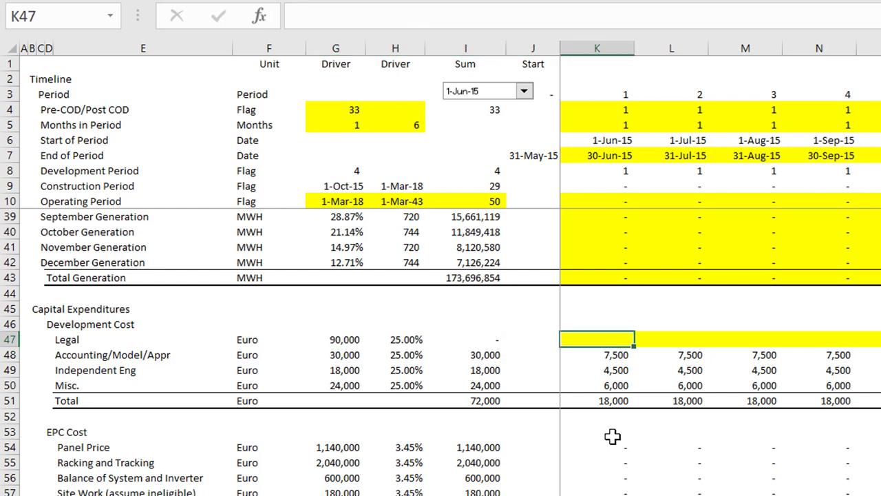
pyautogui.write('=')
pyautogui.press('Left')
pyautogui.press('Left')
pyautogui.press('Left')
pyautogui.press('Left')
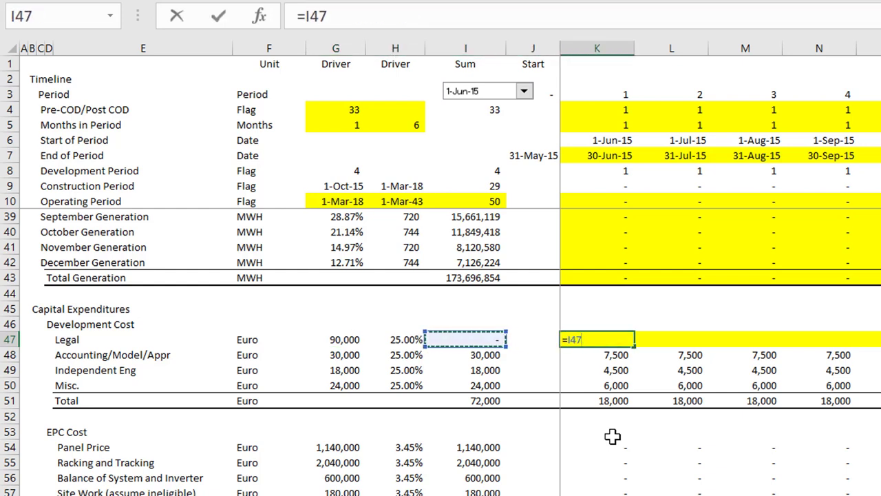
pyautogui.press('F4')
pyautogui.press('F4')
pyautogui.press('F4')
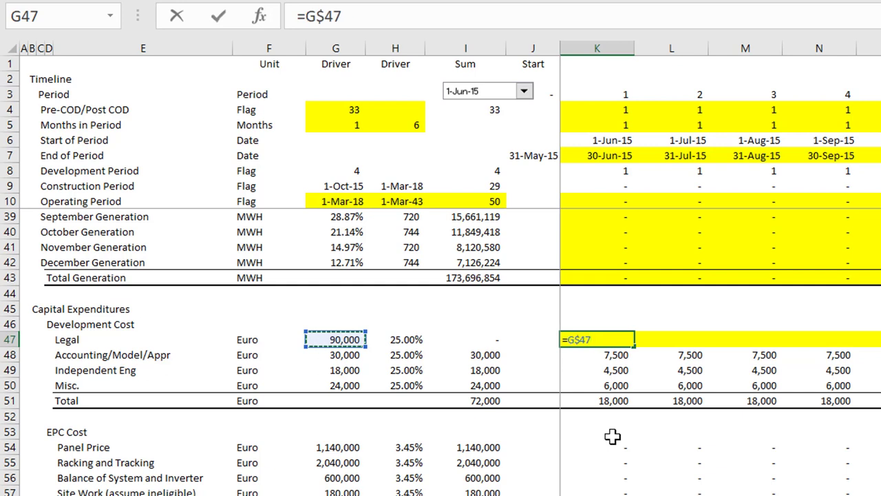
pyautogui.write('*')
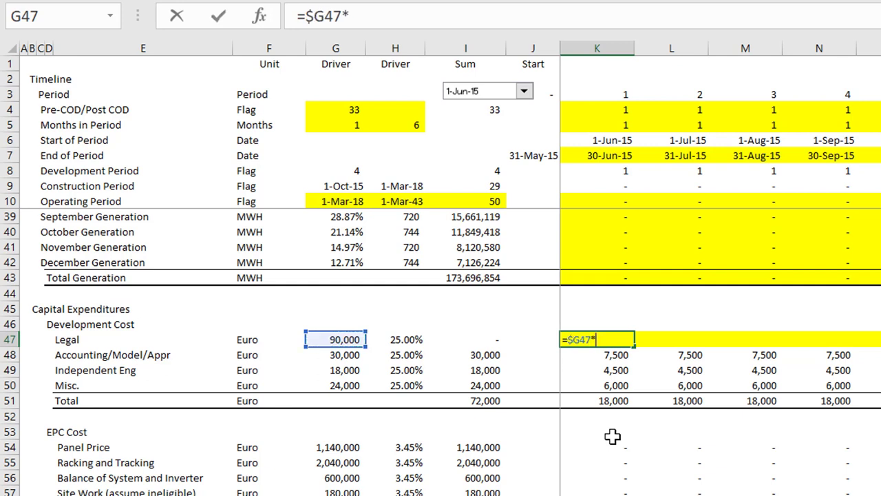
# - Complete the K47 formula with the column-locked percentage $H47 and the Development Period flag K8, giving =$G47*$H47*K8
pyautogui.press('Left')
pyautogui.press('Left')
pyautogui.press('Left')
pyautogui.press('F4')
pyautogui.press('F4')
pyautogui.press('F4')
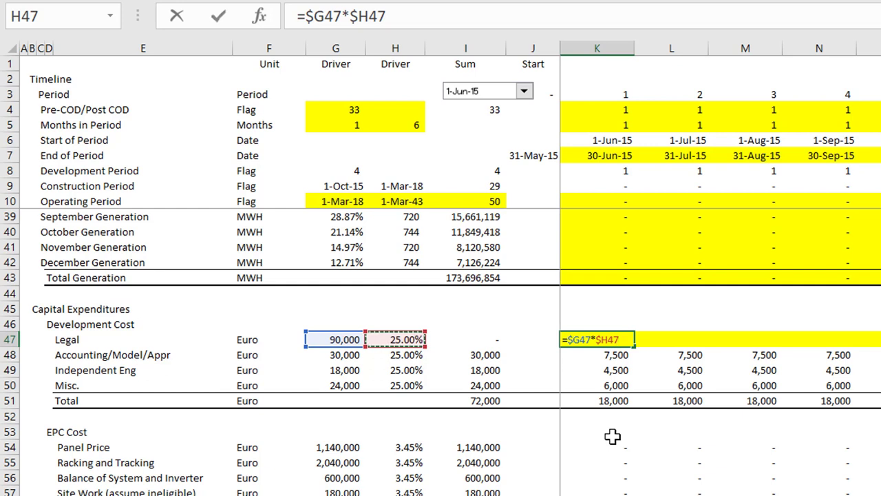
pyautogui.write('*')
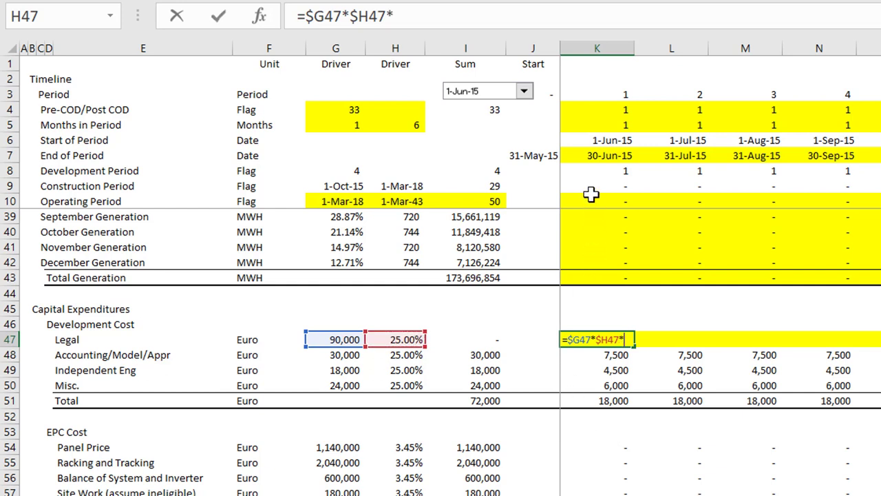
pyautogui.click(586, 153)
pyautogui.press('Down')
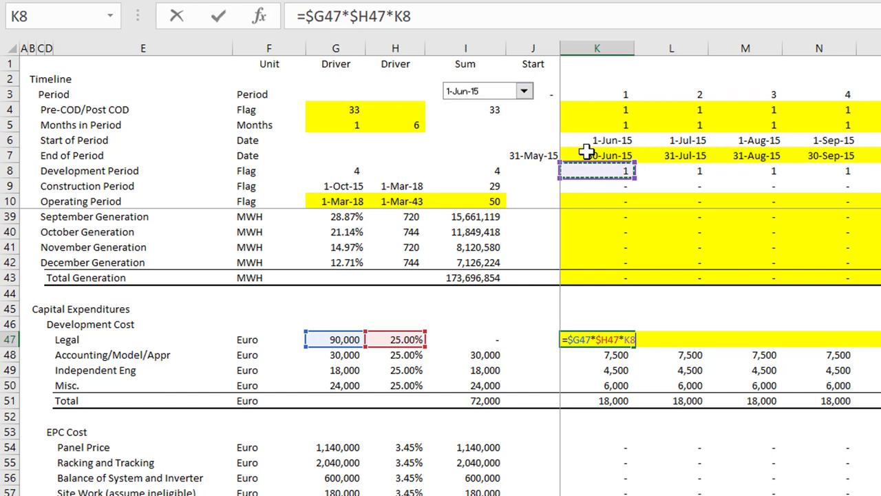
pyautogui.press('Return')
pyautogui.press('Up')
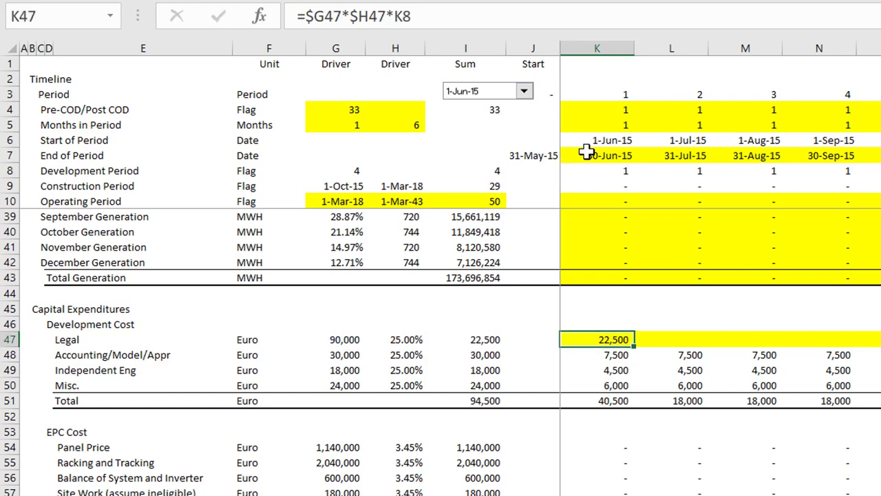
# - Copy the Legal cost formula in K47 across all timeline periods
pyautogui.hotkey('ctrl', 'shift', 'Right')
pyautogui.hotkey('ctrl', 'r')
pyautogui.press('Left')
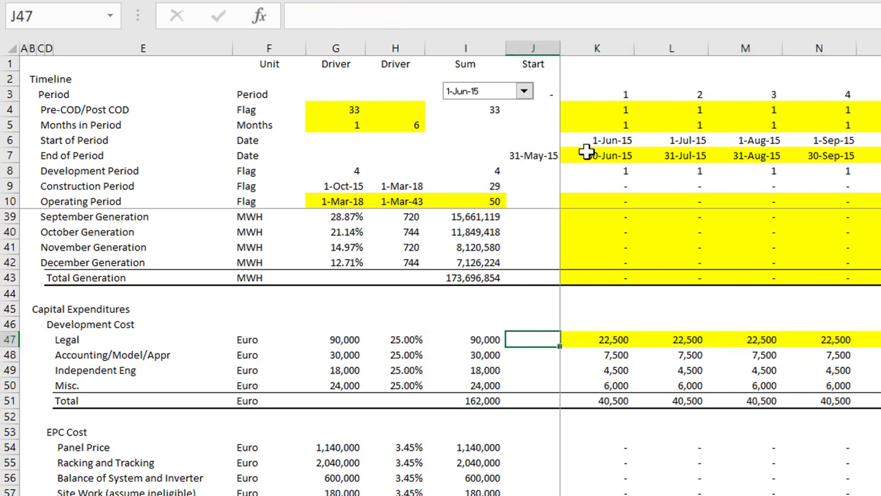
# - Check the references in the K47 Legal formula and compare them with the Accounting/Model/Appr and Panel Price formulas below
pyautogui.press('Right')
pyautogui.press('F2')
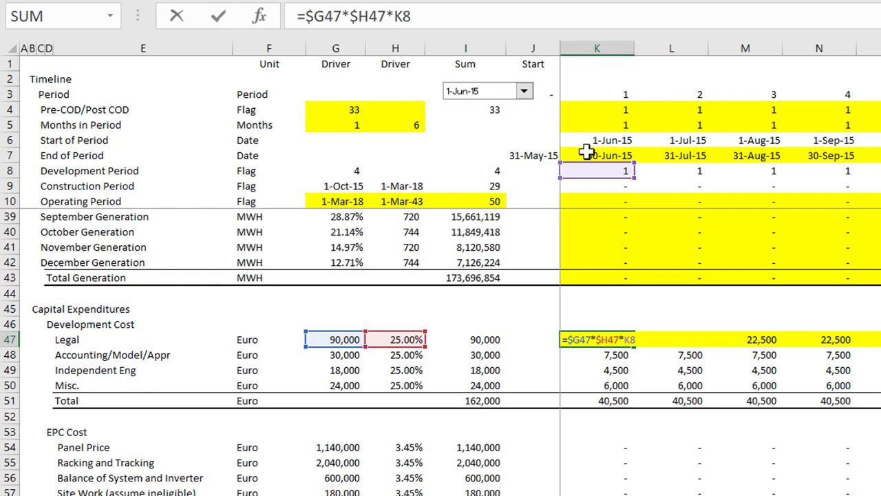
pyautogui.press('Return')
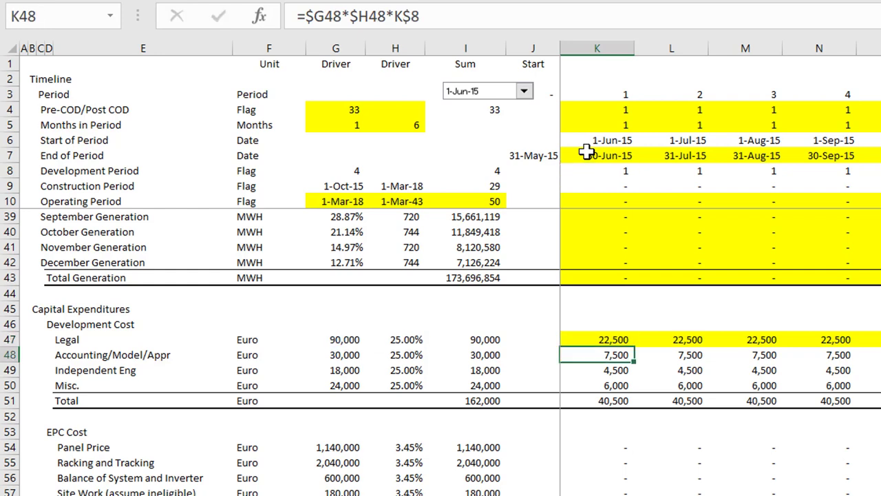
pyautogui.press('Down')
pyautogui.press('Down')
pyautogui.press('Down')
pyautogui.press('Down')
pyautogui.press('Down')
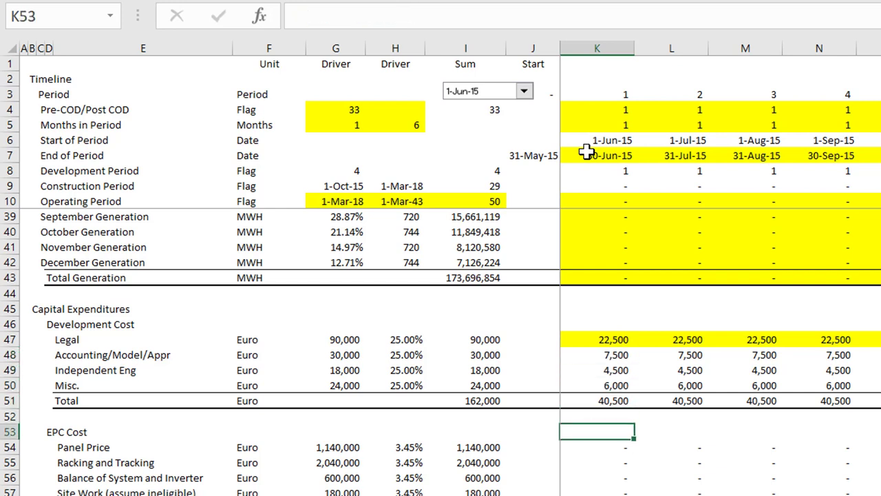
pyautogui.press('Down')
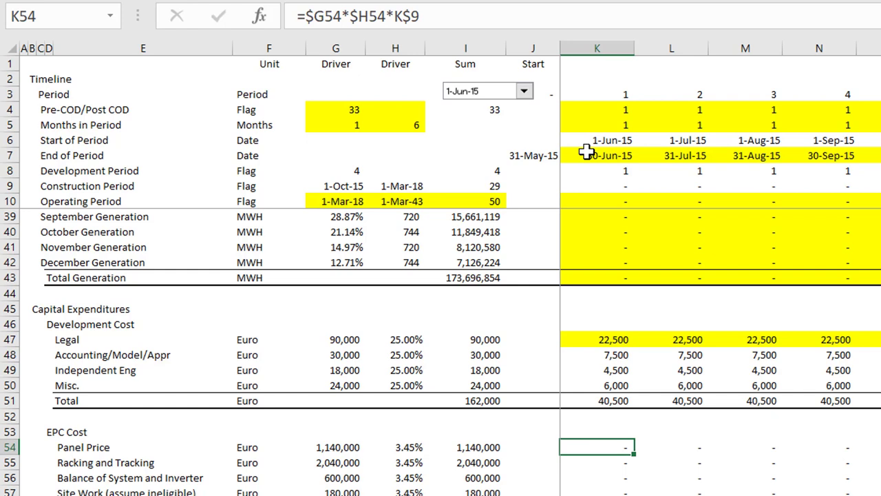
# - Look through the EPC Cost, Grand Total Capital Expenditure and Operating Expense inflation index rows in column K
pyautogui.press('Down')
pyautogui.press('Down')
pyautogui.press('Down')
pyautogui.press('Down')
pyautogui.press('Down')
pyautogui.press('Down')
pyautogui.press('Down')
pyautogui.press('Down')
pyautogui.press('Down')
pyautogui.press('Down')
pyautogui.press('Down')
pyautogui.press('Down')
pyautogui.press('Down')
pyautogui.press('Down')
pyautogui.press('Down')
pyautogui.press('Down')
pyautogui.press('Down')
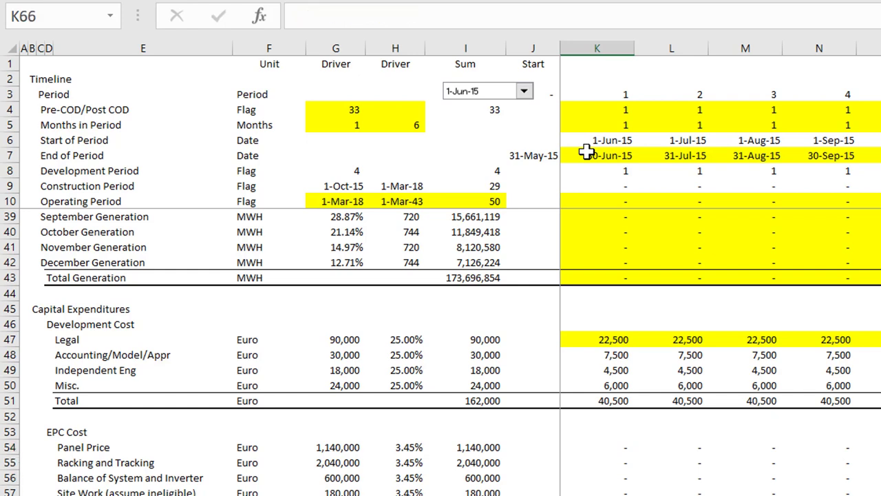
pyautogui.press('Down')
pyautogui.press('Down')
pyautogui.press('Down')
pyautogui.press('Down')
pyautogui.press('Down')
pyautogui.press('Down')
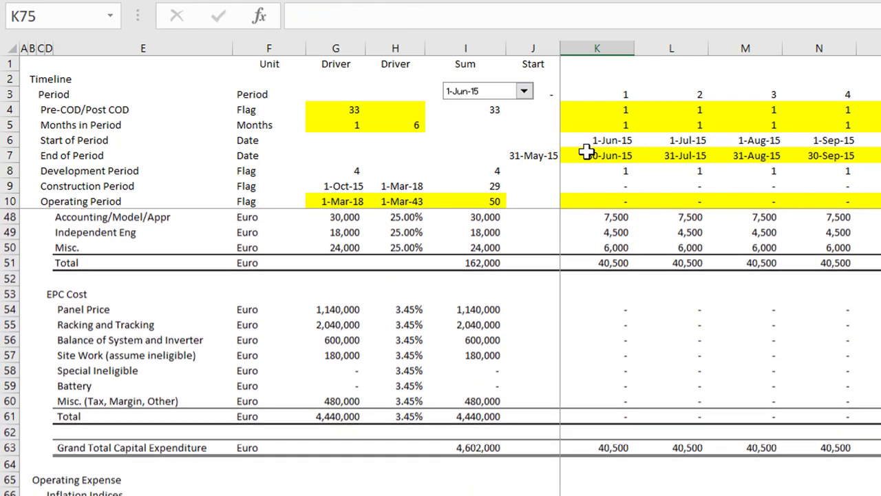
pyautogui.press('Up')
pyautogui.press('Up')
pyautogui.press('Up')
pyautogui.press('Up')
pyautogui.press('Up')
pyautogui.press('Up')
pyautogui.press('Up')
pyautogui.press('Up')
pyautogui.press('Up')
pyautogui.press('Up')
pyautogui.press('Up')
pyautogui.press('Up')
pyautogui.press('Up')
pyautogui.press('Up')
pyautogui.press('Up')
pyautogui.press('Up')
pyautogui.press('Up')
pyautogui.press('Up')
pyautogui.press('Up')
pyautogui.press('Up')
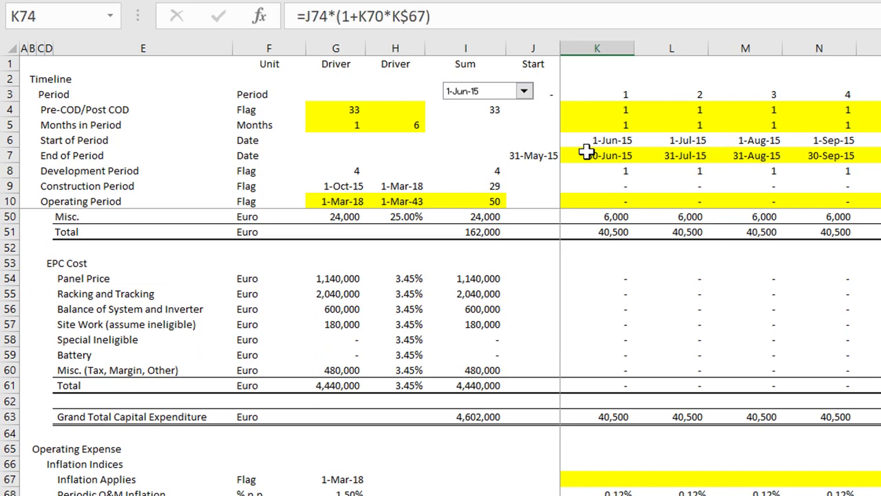
# - Look back over the Capital Expenditures and Operating Expense rows in column K for the highlighted cells still lacking formulas
pyautogui.press('Down')
pyautogui.press('Down')
pyautogui.press('Down')
pyautogui.press('Down')
pyautogui.press('Down')
pyautogui.press('Down')
pyautogui.press('Down')
pyautogui.press('Down')
pyautogui.press('Down')
pyautogui.press('Down')
pyautogui.press('Down')
pyautogui.press('Down')
pyautogui.press('Down')
pyautogui.press('Down')
pyautogui.press('Down')
pyautogui.press('Down')
pyautogui.press('Down')
pyautogui.press('Down')
pyautogui.press('Down')
pyautogui.press('Down')
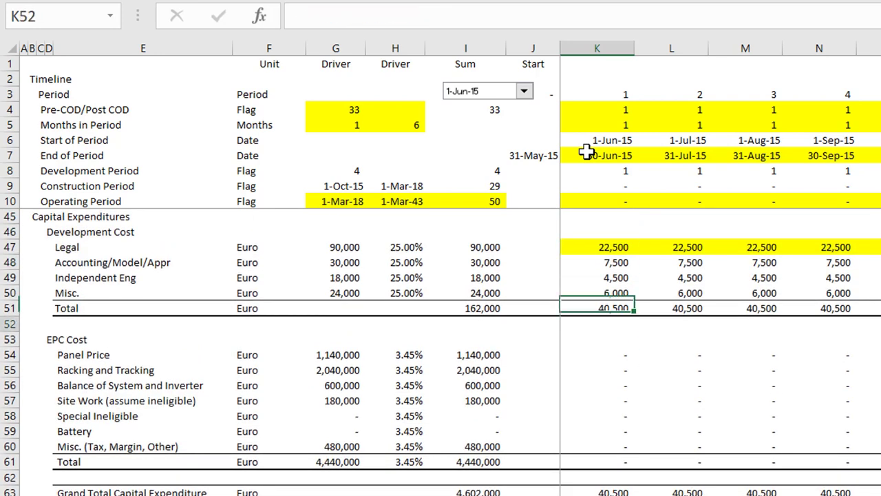
pyautogui.press('Up')
pyautogui.press('Up')
pyautogui.press('Up')
pyautogui.press('Up')
pyautogui.press('Up')
pyautogui.press('Up')
pyautogui.press('Up')
pyautogui.press('Up')
pyautogui.press('Up')
pyautogui.press('Up')
pyautogui.press('Up')
pyautogui.press('Up')
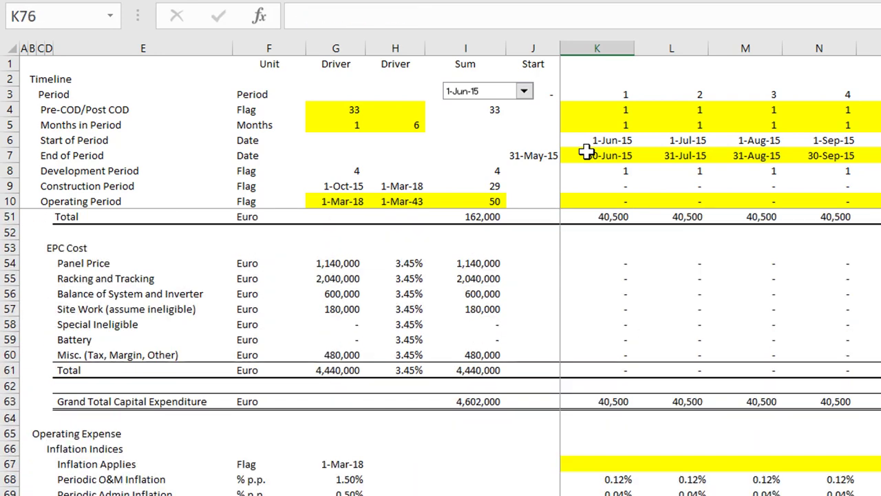
# - Enter =K6>=$F$67 as the Inflation Applies flag in K67 and copy it across all timeline periods
pyautogui.press('Down')
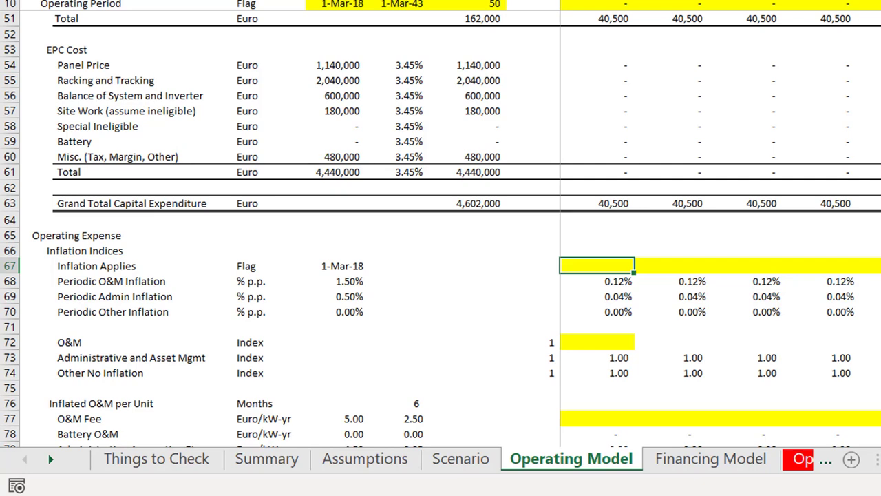
pyautogui.write('=')
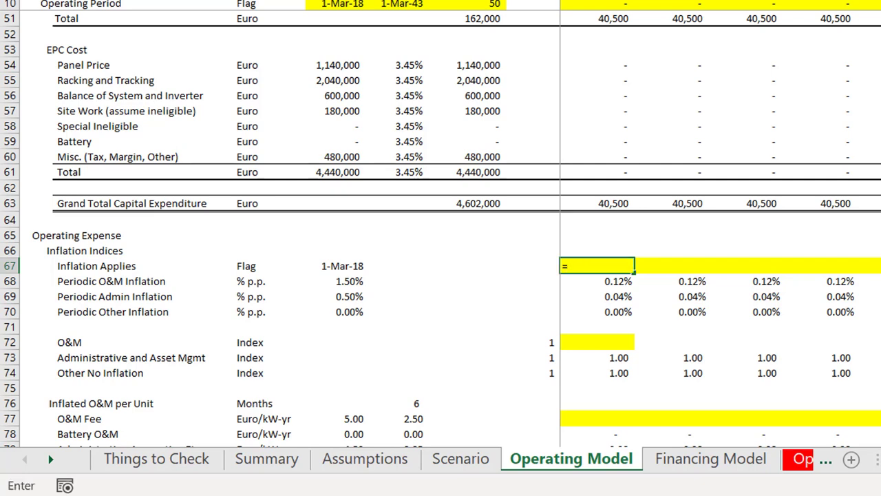
pyautogui.write('K6>=')
pyautogui.press('Left')
pyautogui.press('Left')
pyautogui.press('Left')
pyautogui.press('Left')
pyautogui.press('Left')
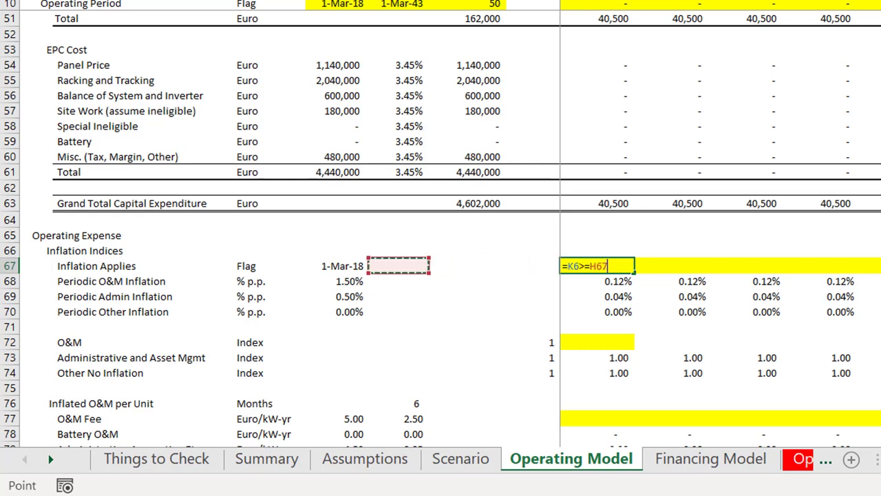
pyautogui.press('F4')
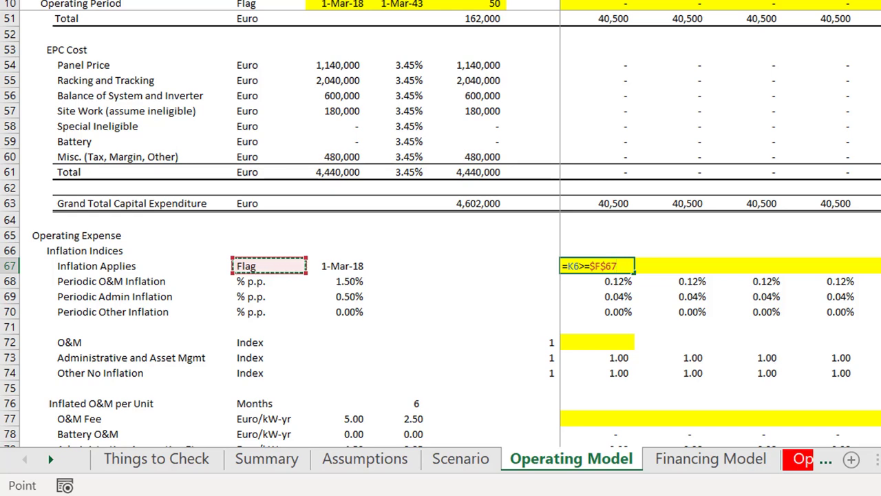
pyautogui.press('Return')
pyautogui.press('Up')
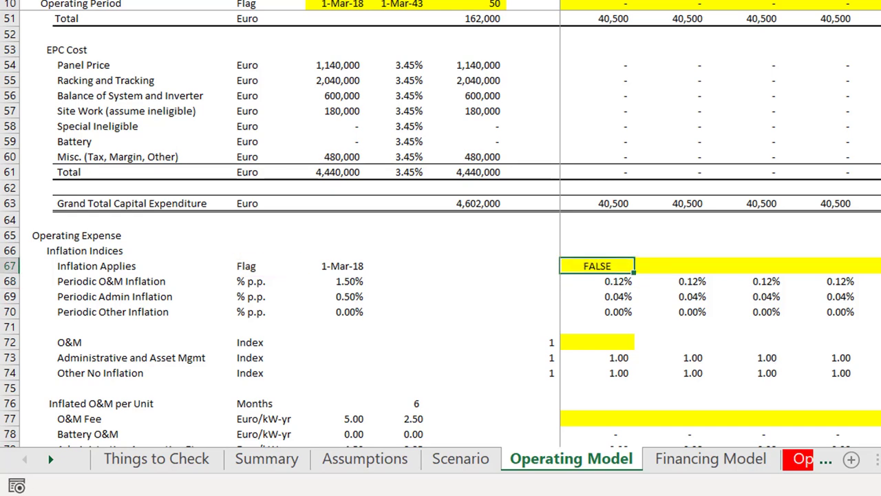
pyautogui.hotkey('ctrl', 'shift', 'Right')
pyautogui.hotkey('ctrl', 'r')
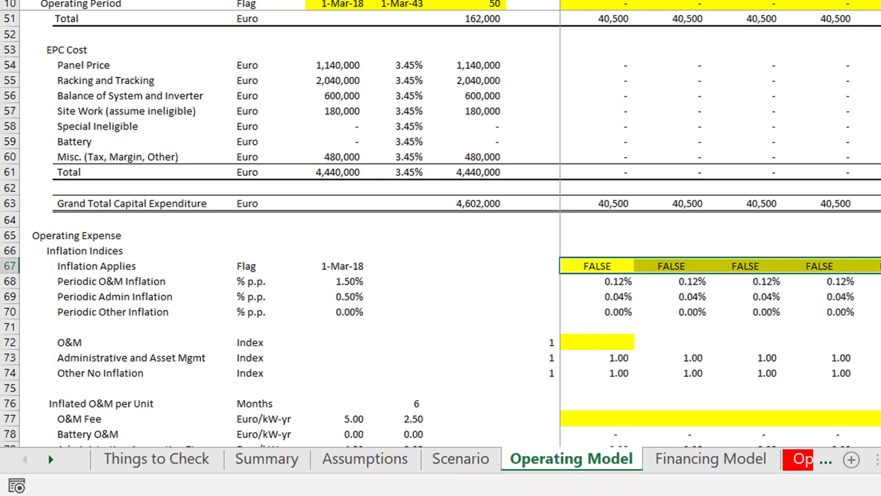
# - Check the references in the periodic O&M, Admin and Other inflation formulas in K68 to K70
pyautogui.press('Down')
pyautogui.press('Down')
pyautogui.press('Down')
pyautogui.press('Down')
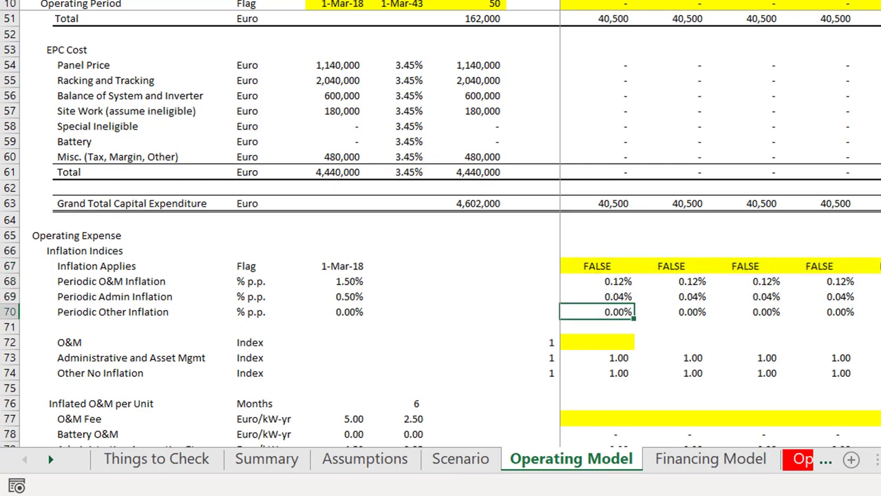
pyautogui.press('Up')
pyautogui.press('Up')
pyautogui.press('Up')
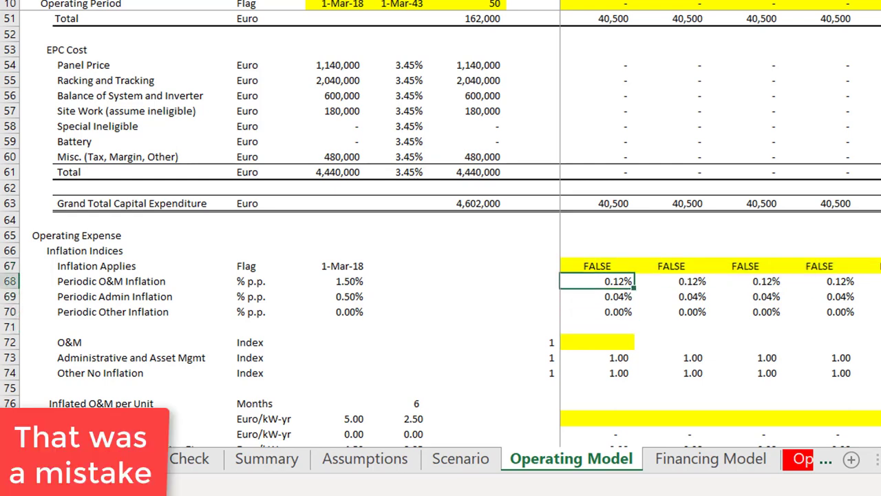
pyautogui.press('F2')
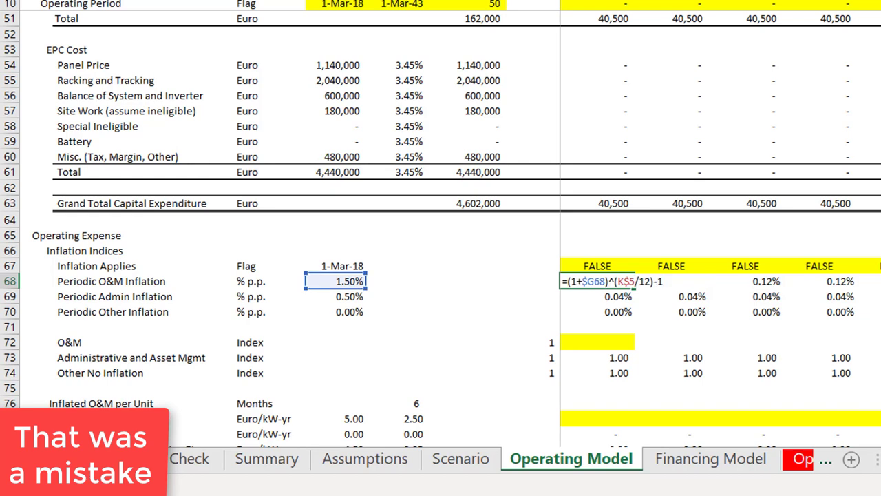
pyautogui.press('Escape')
pyautogui.press('Down')
pyautogui.press('F2')
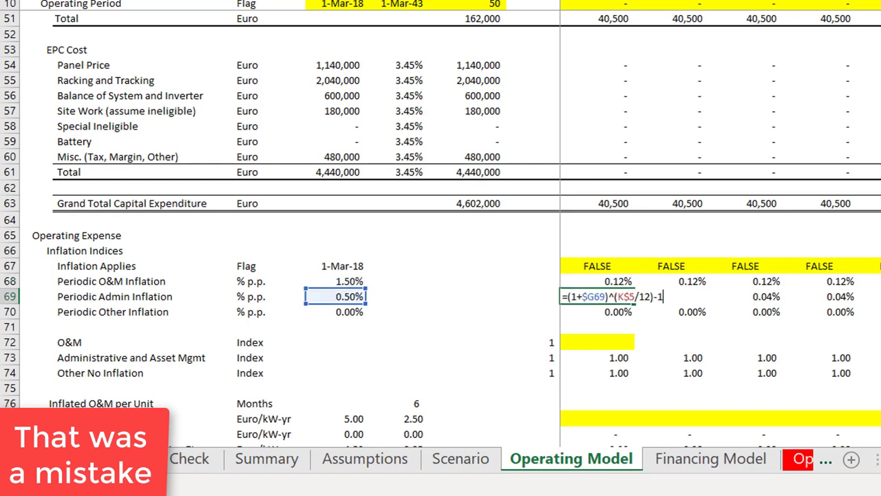
pyautogui.press('Escape')
pyautogui.press('Down')
pyautogui.press('F2')
pyautogui.press('Escape')
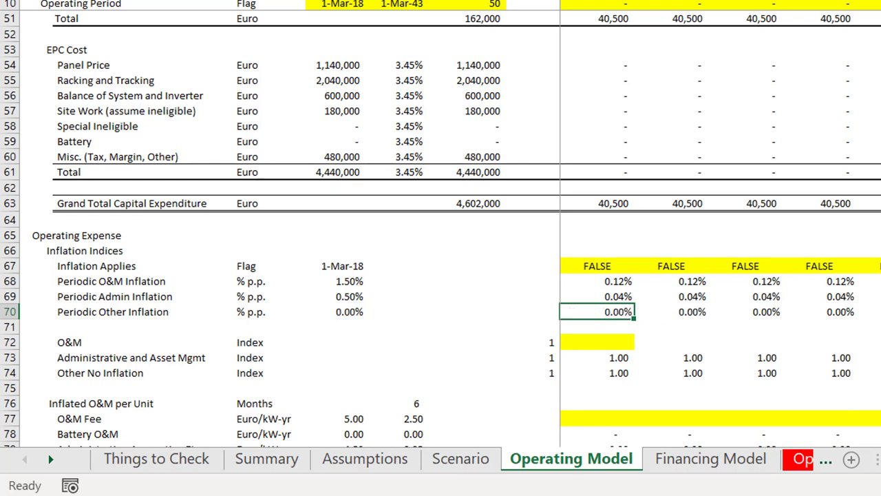
# - Begin the O&M index formula in K72 with the prior index and the periodic O&M inflation, =J72*(1+K68
pyautogui.press('Down')
pyautogui.press('Down')
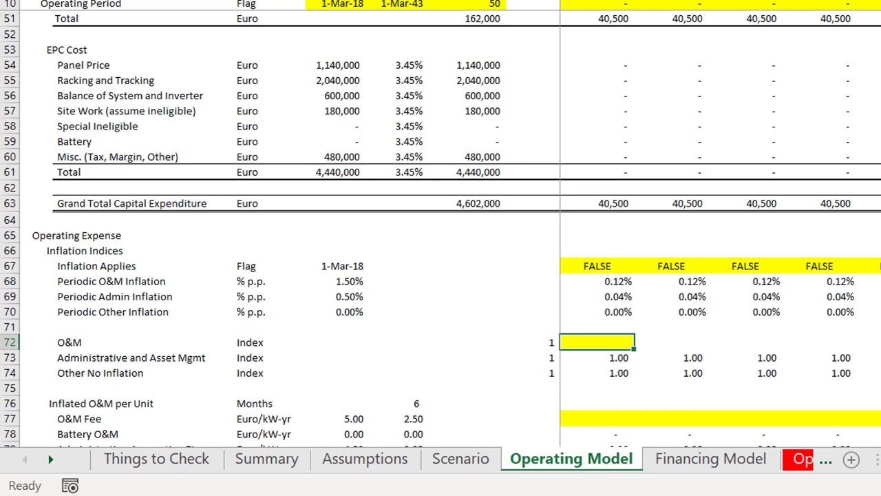
pyautogui.write('=')
pyautogui.press('Left')
pyautogui.write('*(')
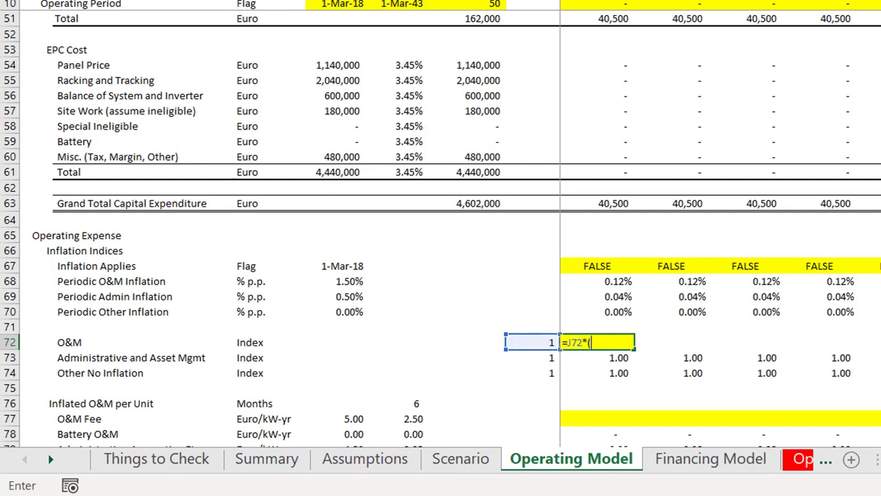
pyautogui.write('1+')
pyautogui.press('Up')
pyautogui.press('Up')
pyautogui.press('Up')
pyautogui.press('Up')
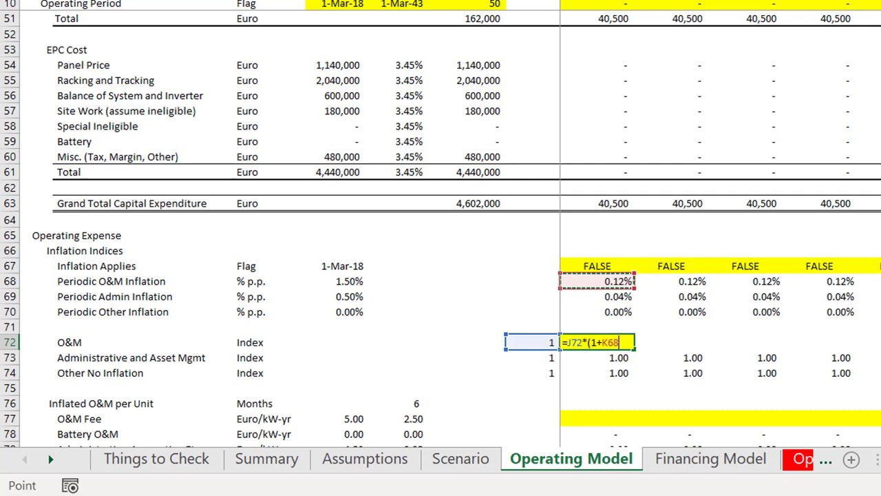
# - Complete the K72 formula with the Inflation Applies flag K67, giving =J72*(1+K68*K67)
pyautogui.write('*')
pyautogui.press('Up')
pyautogui.press('Up')
pyautogui.press('Up')
pyautogui.press('Up')
pyautogui.press('Up')
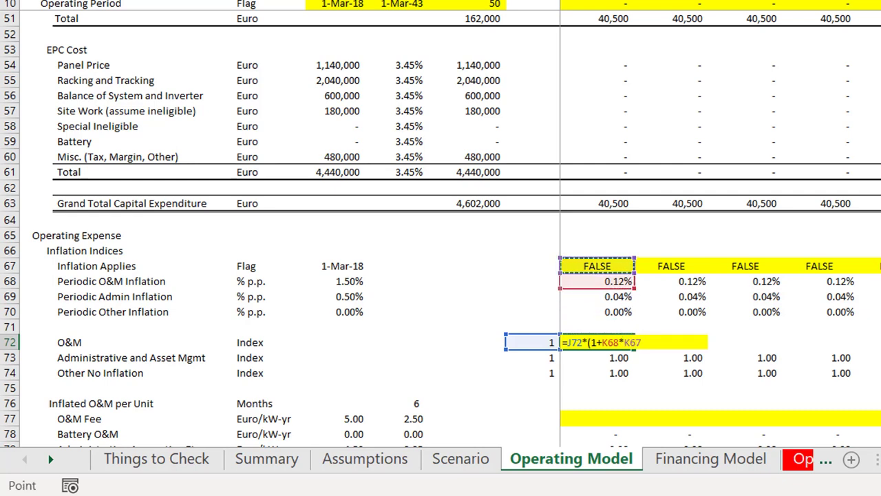
pyautogui.write(')')
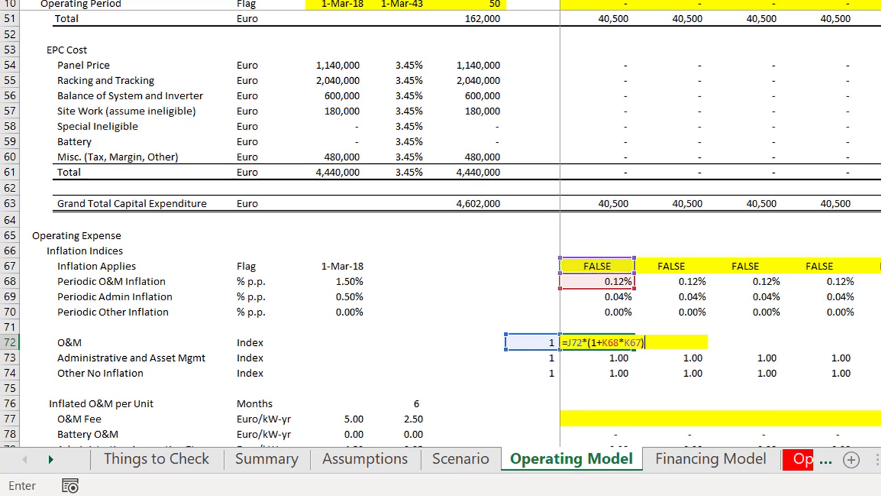
pyautogui.press('Return')
pyautogui.press('Up')
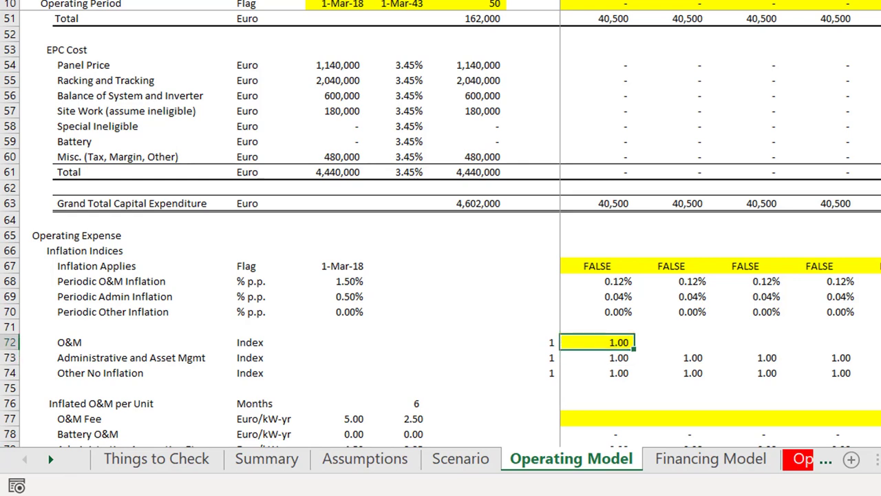
# - Copy the O&M index formula in K72 across all timeline periods
pyautogui.hotkey('ctrl', 'shift', 'Right')
pyautogui.hotkey('ctrl', 'r')
pyautogui.press('Down')
pyautogui.press('Down')
pyautogui.press('Down')
pyautogui.press('Down')
pyautogui.press('Down')
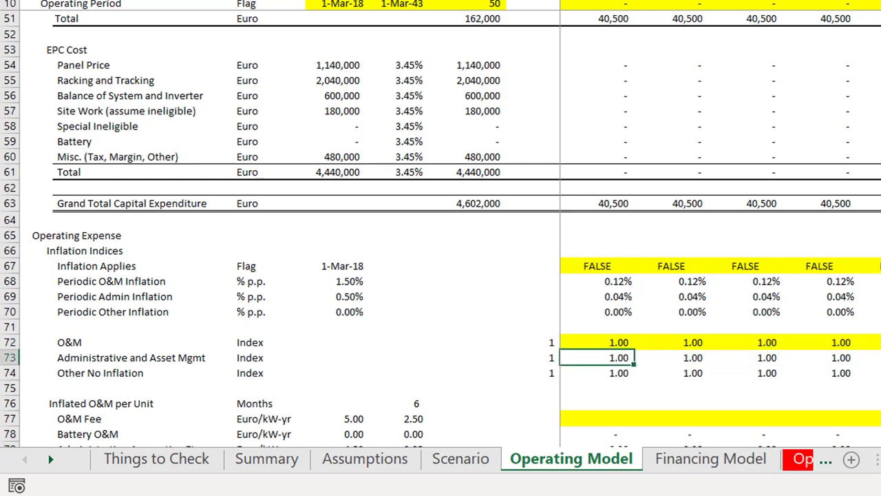
# - Look through the Inflated O&M per Unit rows in column K, from O&M Fee down to Consumption of Project
pyautogui.press('Down')
pyautogui.press('Down')
pyautogui.press('Down')
pyautogui.press('Down')
pyautogui.press('Down')
pyautogui.press('Down')
pyautogui.press('Down')
pyautogui.press('Down')
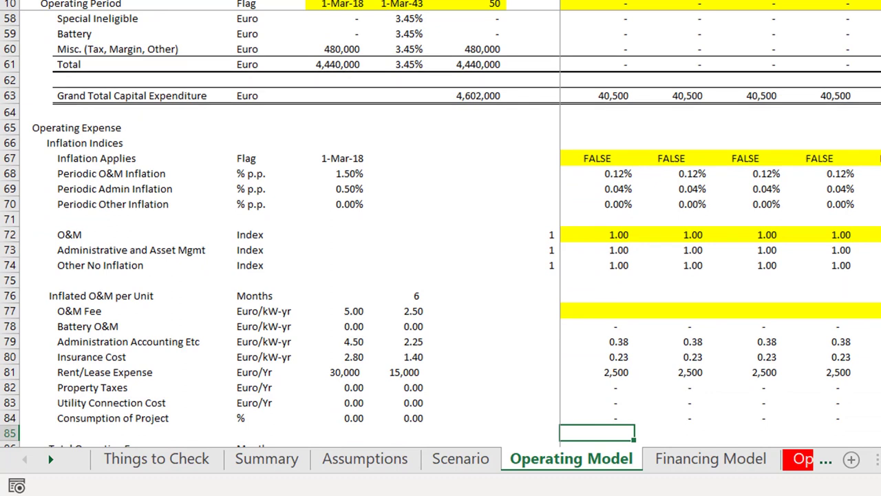
pyautogui.press('Up')
pyautogui.press('Up')
pyautogui.press('Up')
pyautogui.press('Up')
pyautogui.press('Up')
pyautogui.press('Up')
pyautogui.press('Up')
pyautogui.press('Up')
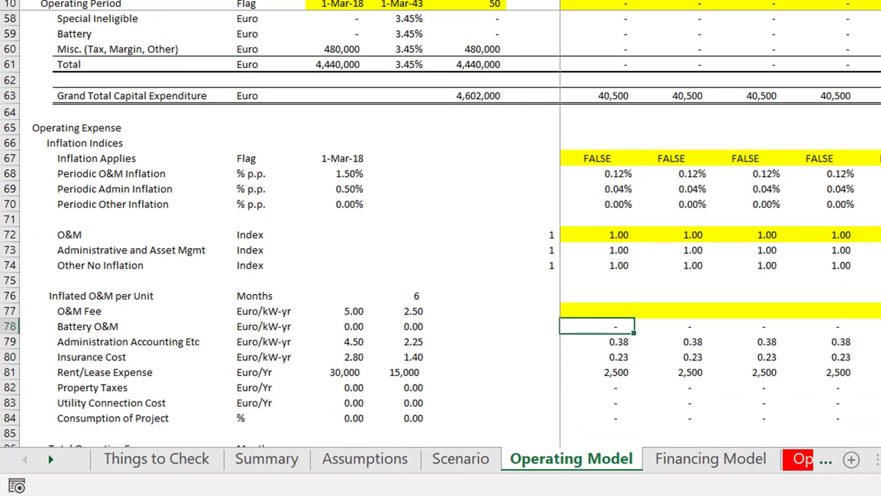
# - Begin the O&M Fee formula in K77 with the column-locked annual fee $G77 followed by a multiplication
pyautogui.press('Left')
pyautogui.press('Left')
pyautogui.press('Right')
pyautogui.press('Right')
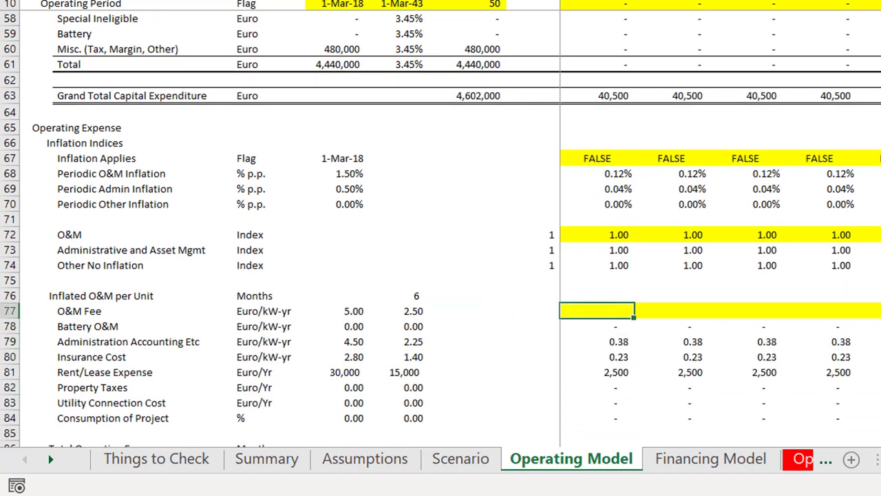
pyautogui.write('=')
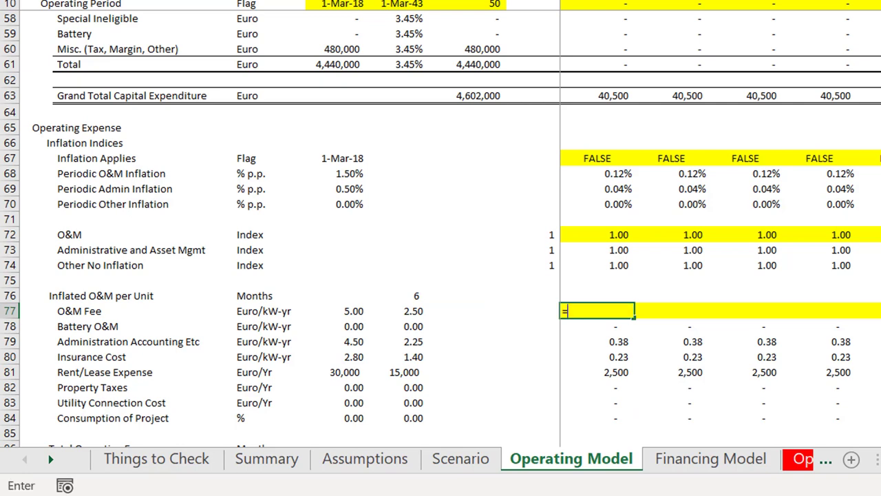
pyautogui.press('Left')
pyautogui.press('Left')
pyautogui.press('Left')
pyautogui.press('Left')
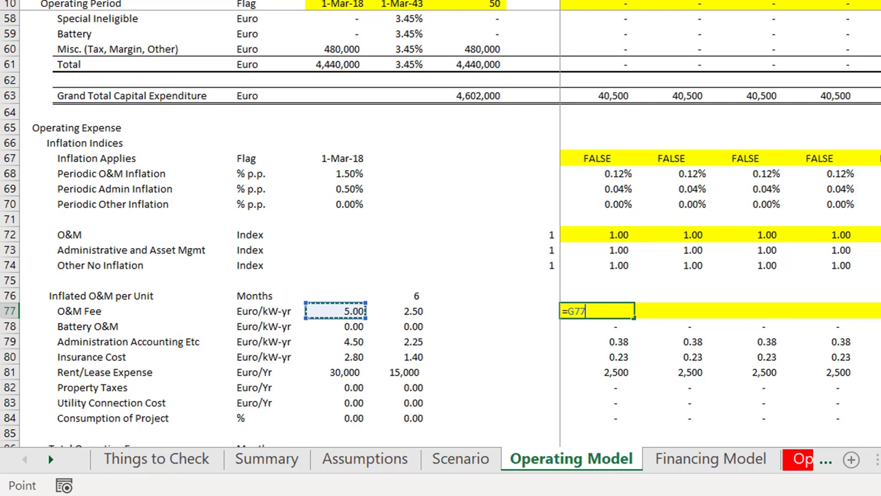
pyautogui.press('F4')
pyautogui.press('F4')
pyautogui.press('F4')
pyautogui.write('*')
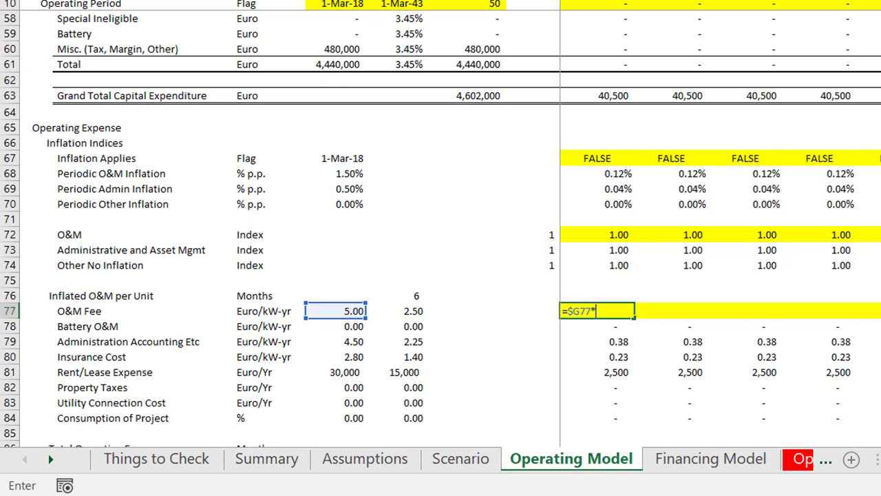
# - Complete the K77 formula with the O&M index and the monthly proration, giving =$G77*K72/12*K5
pyautogui.click(598, 234)
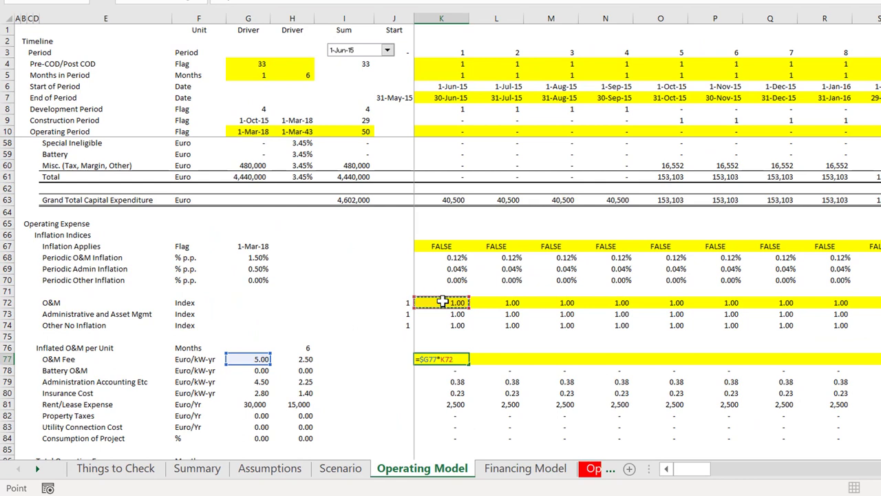
pyautogui.write('/2')
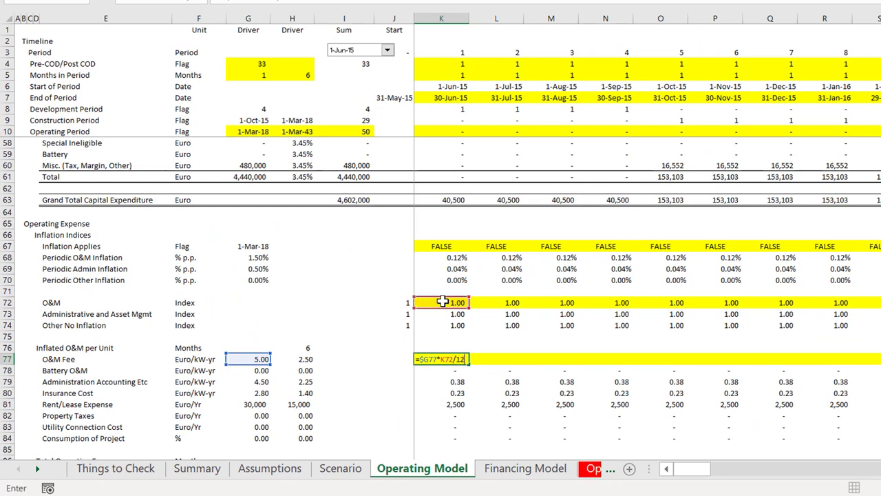
pyautogui.click(452, 66)
pyautogui.press('Down')
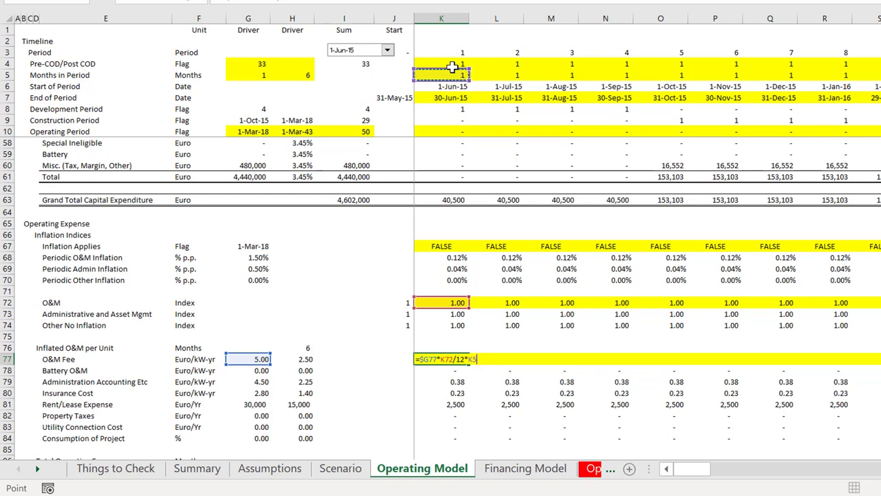
pyautogui.hotkey('ctrl', 'Return')
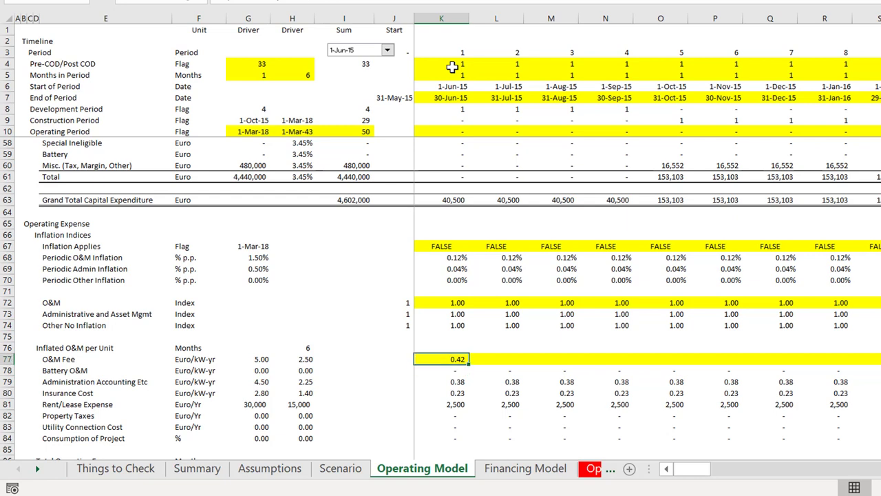
# - Copy the O&M Fee formula in K77 across the remaining timeline periods
pyautogui.hotkey('ctrl', 'c')
pyautogui.press('Right')
pyautogui.hotkey('ctrl', 'shift', 'Right')
pyautogui.press('Return')
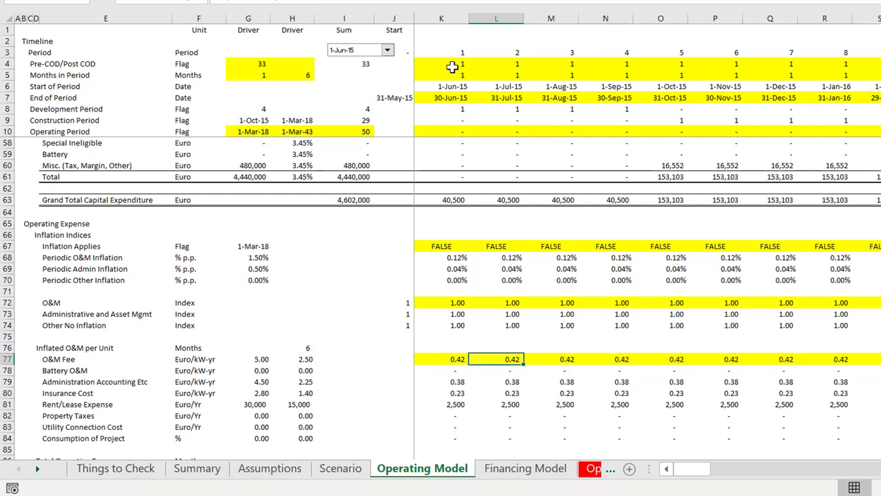
# - Review the O&M Fee row along the timeline from the monthly periods into the six-month operating periods
pyautogui.press('Right')
pyautogui.press('Right')
pyautogui.hscroll(5, 452, 66)
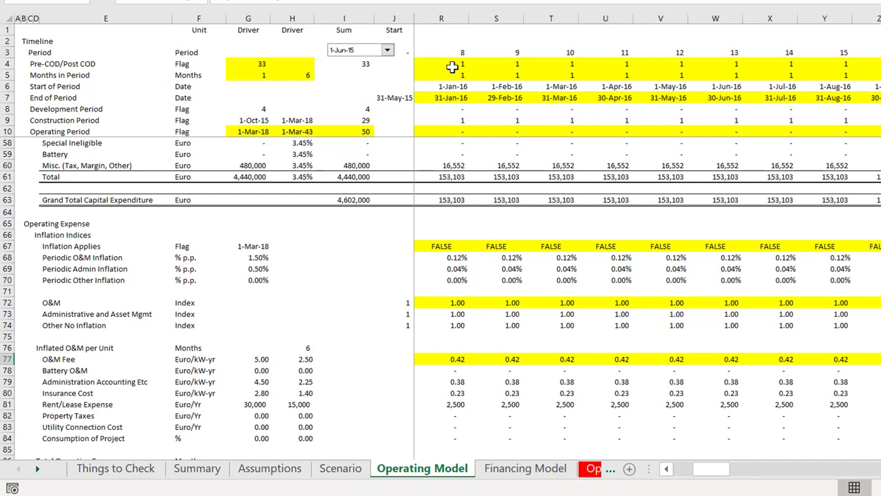
pyautogui.hscroll(10, 452, 67)
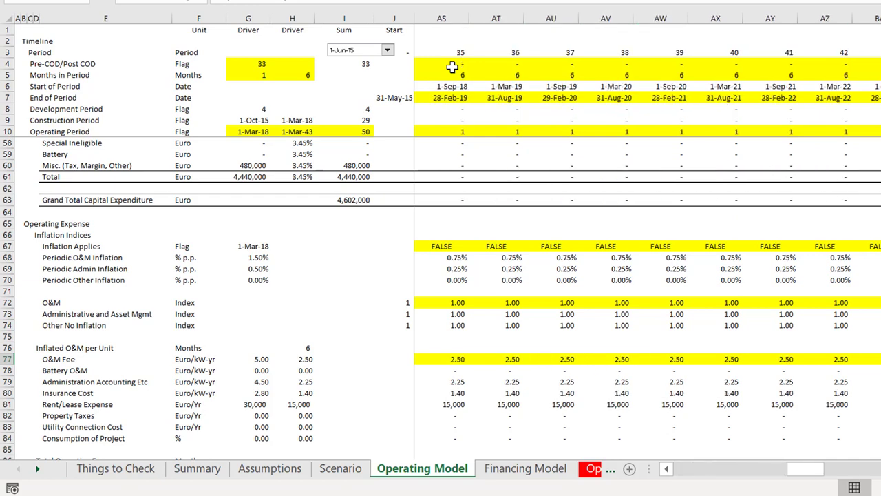
pyautogui.press('Left')
pyautogui.press('Left')
pyautogui.press('Left')
pyautogui.press('Left')
pyautogui.press('Left')
pyautogui.press('Left')
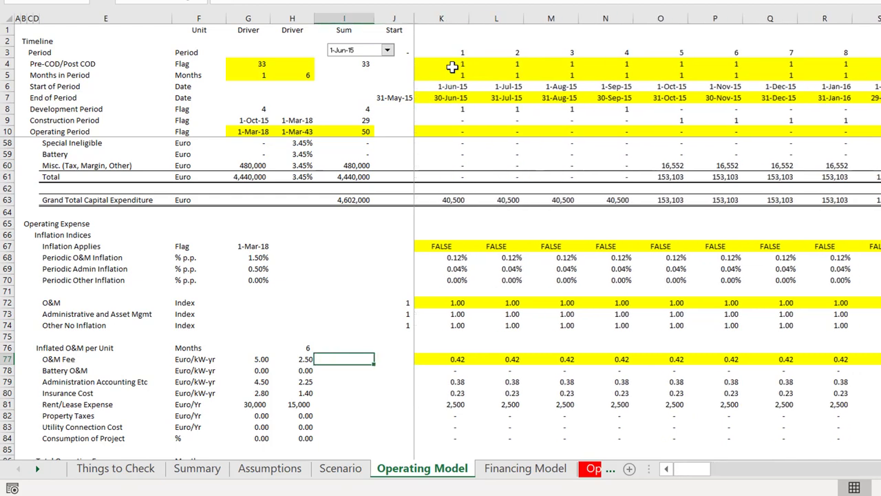
# - Look down the sheet past the Inflated O&M per Unit rows to the Total Operating Expense section
pyautogui.press('Down')
pyautogui.press('Down')
pyautogui.press('Down')
pyautogui.press('Down')
pyautogui.press('Down')
pyautogui.press('Down')
pyautogui.press('Down')
pyautogui.press('Down')
pyautogui.press('Down')
pyautogui.press('Down')
pyautogui.press('Down')
pyautogui.press('Down')
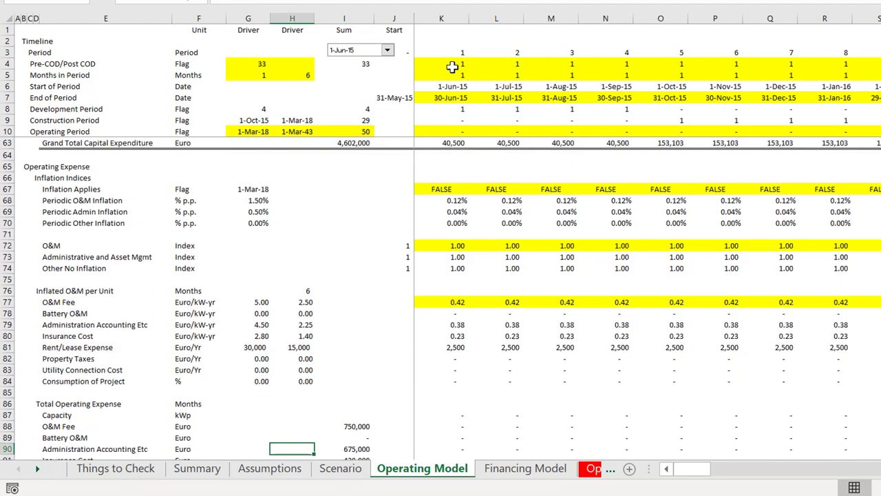
# - Look down the Total Operating Expense rows through Total O&M to the Inverter Replacement section
pyautogui.press('Up')
pyautogui.press('Up')
pyautogui.press('Up')
pyautogui.press('Right')
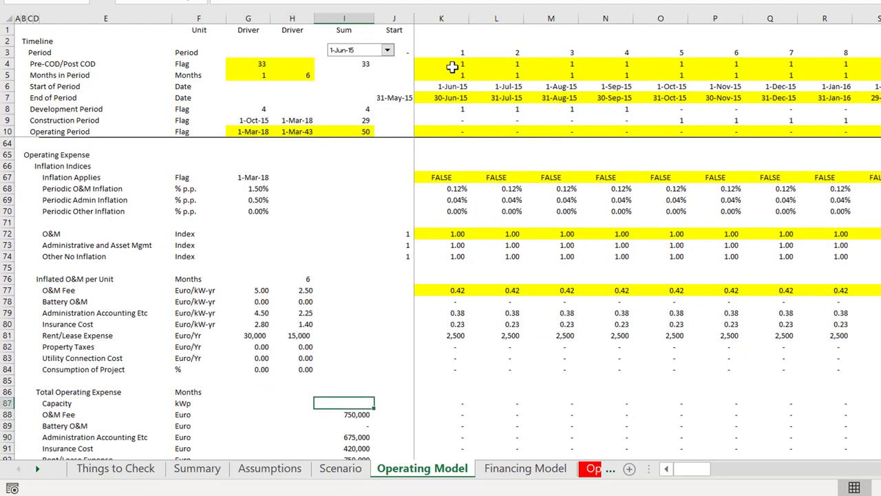
pyautogui.press('Down')
pyautogui.press('Right')
pyautogui.press('Down')
pyautogui.press('Down')
pyautogui.press('Down')
pyautogui.press('Down')
pyautogui.press('Down')
pyautogui.press('Down')
pyautogui.press('Down')
pyautogui.press('Down')
pyautogui.press('Down')
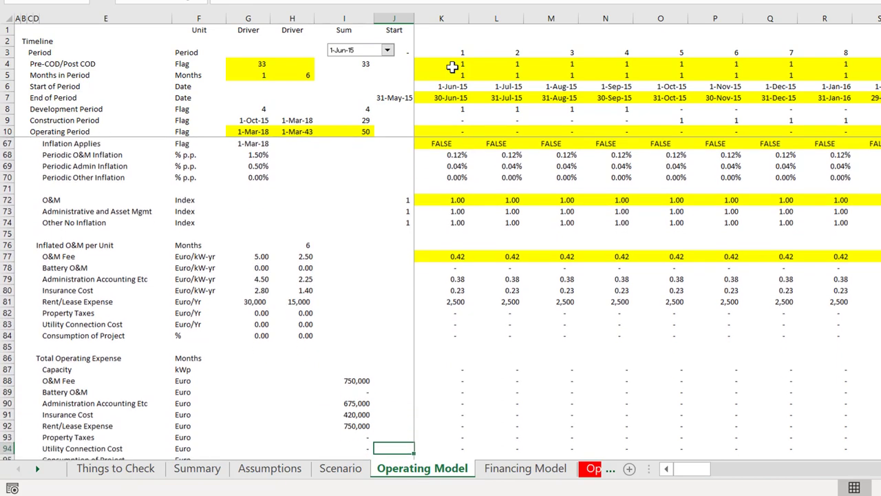
pyautogui.press('Down')
pyautogui.press('Down')
pyautogui.press('Down')
pyautogui.press('Down')
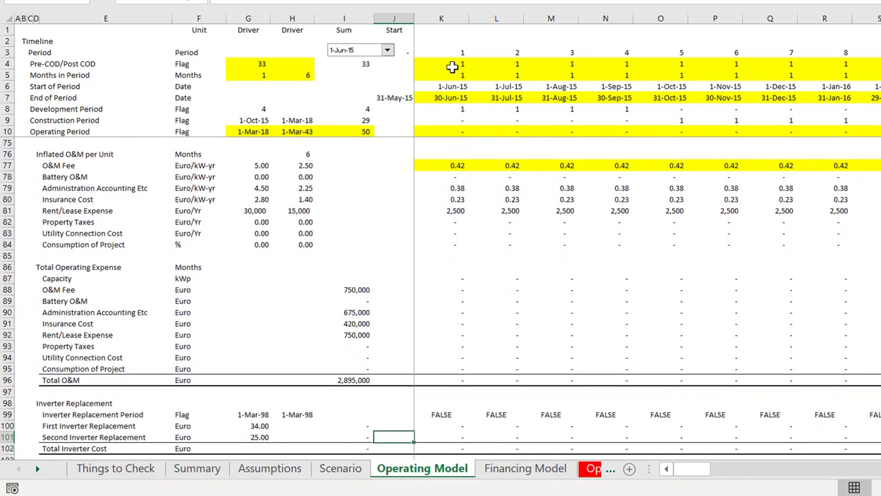
# - Open the O&M Fee formula in K88 under Total Operating Expense and check its capacity and per-unit fee references
pyautogui.press('Up')
pyautogui.press('Up')
pyautogui.press('Up')
pyautogui.press('Up')
pyautogui.press('Up')
pyautogui.press('Up')
pyautogui.press('Up')
pyautogui.press('Up')
pyautogui.press('Up')
pyautogui.press('Up')
pyautogui.press('Up')
pyautogui.press('Up')
pyautogui.press('Up')
pyautogui.press('Right')
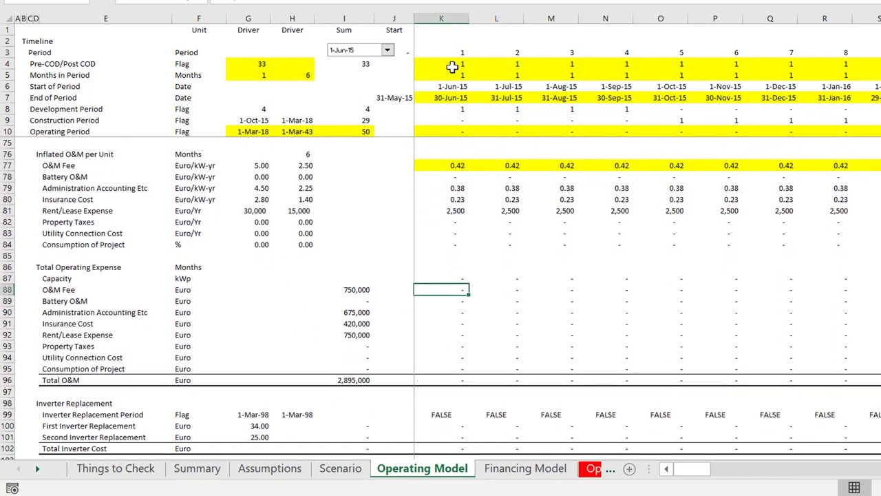
pyautogui.write('=K$87*K77')
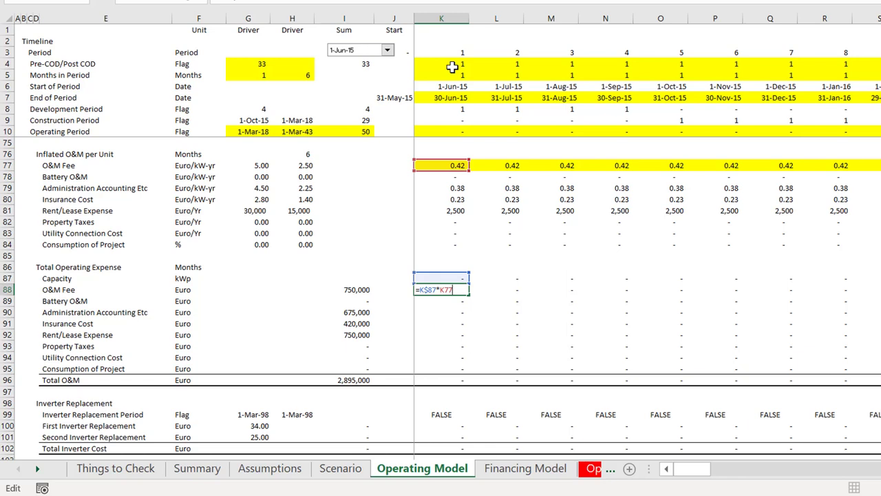
pyautogui.hotkey('ctrl', 'Return')
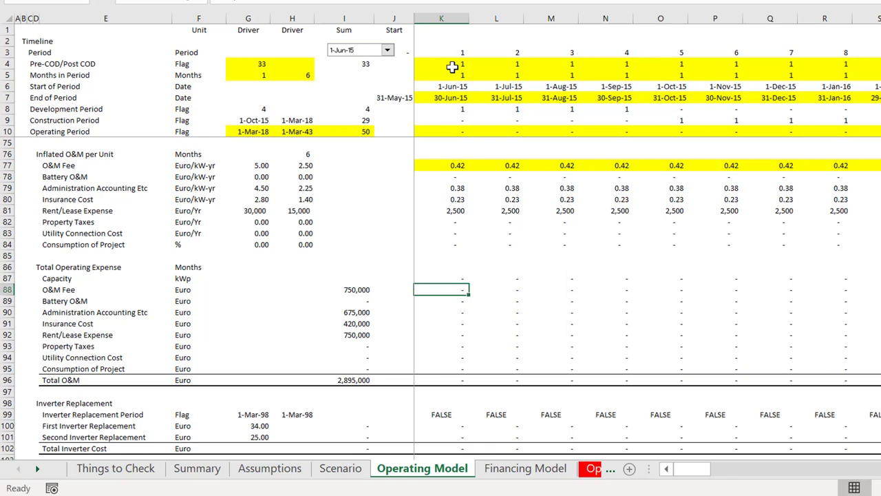
# - Add the note "F2 Key works" in cell B18 of the Things to Check sheet
pyautogui.click(136, 470)
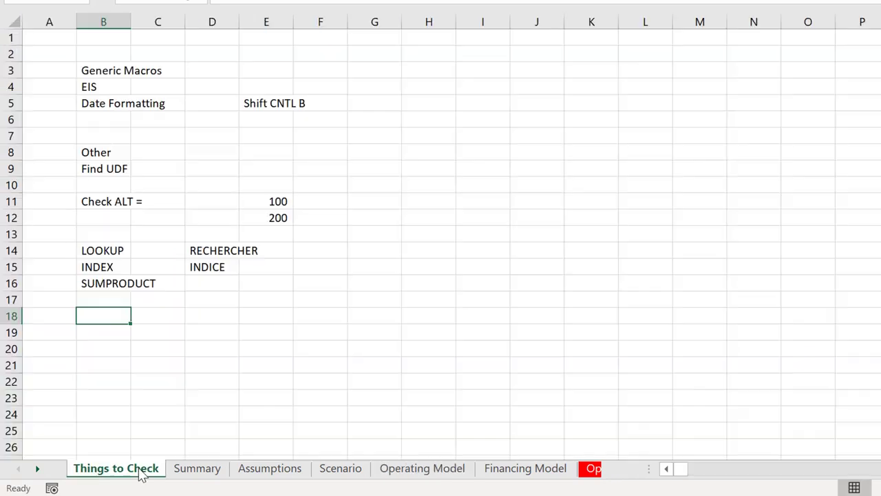
pyautogui.write('F2 Key work')
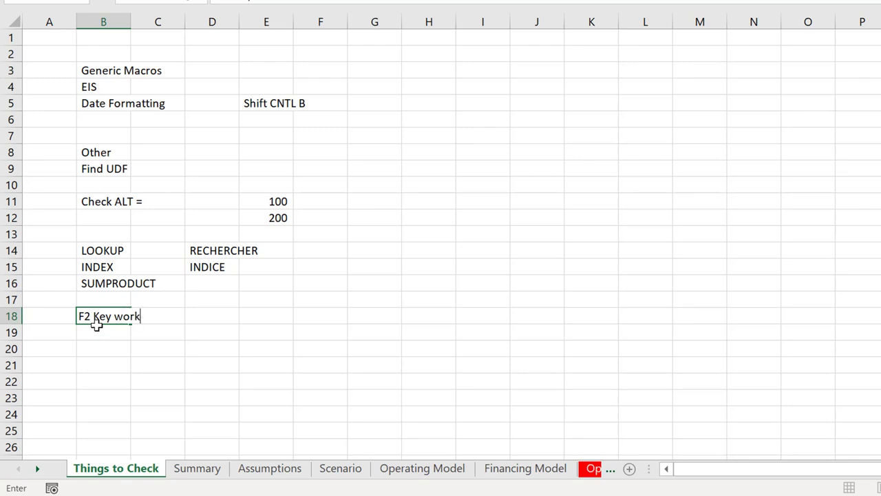
pyautogui.press('Return')
pyautogui.press('Return')
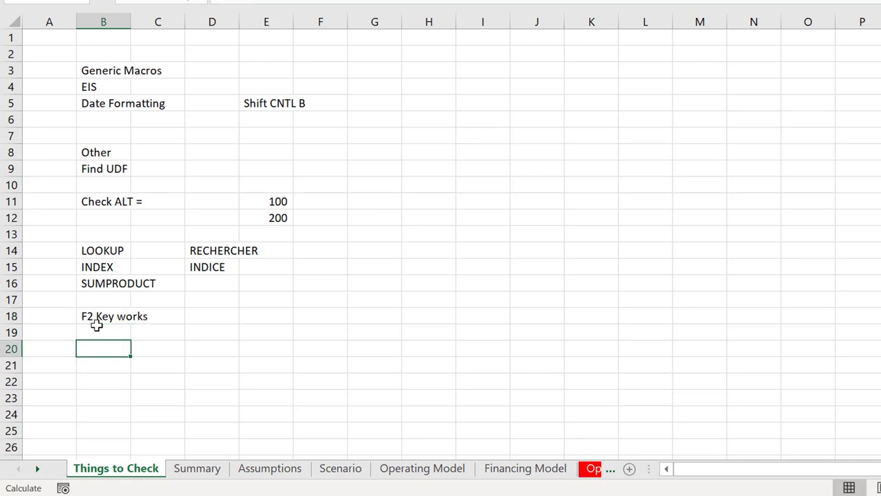
pyautogui.click(96, 322)
pyautogui.hotkey('ctrl', 'Right')
pyautogui.press('Home')
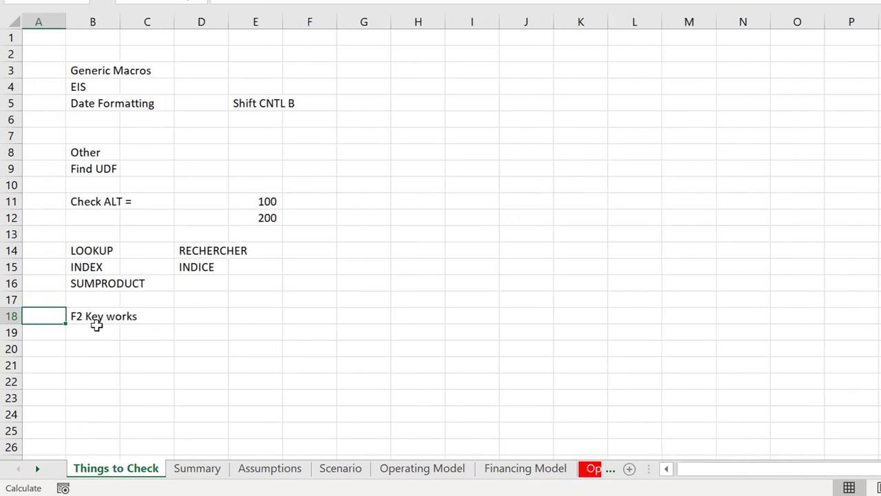
# - Return to the Operating Model sheet and look over the Revenues section around the Price (Non Crisis) row, ending on K108
pyautogui.hotkey('ctrl', 'pagedown')
pyautogui.hotkey('ctrl', 'pagedown')
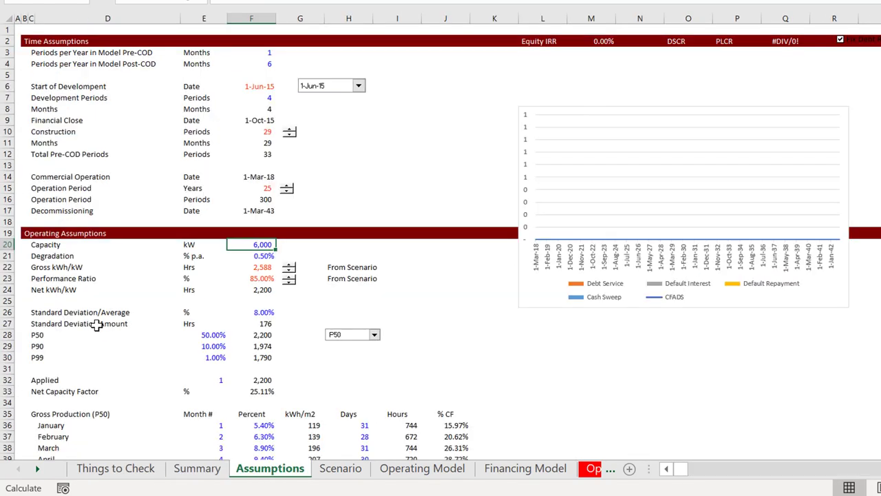
pyautogui.hotkey('ctrl', 'pagedown')
pyautogui.hotkey('ctrl', 'pagedown')
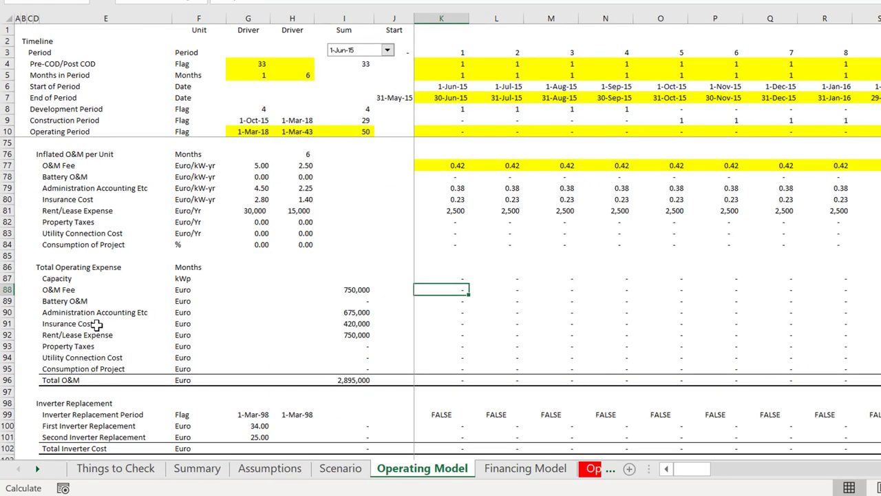
pyautogui.press('pagedown')
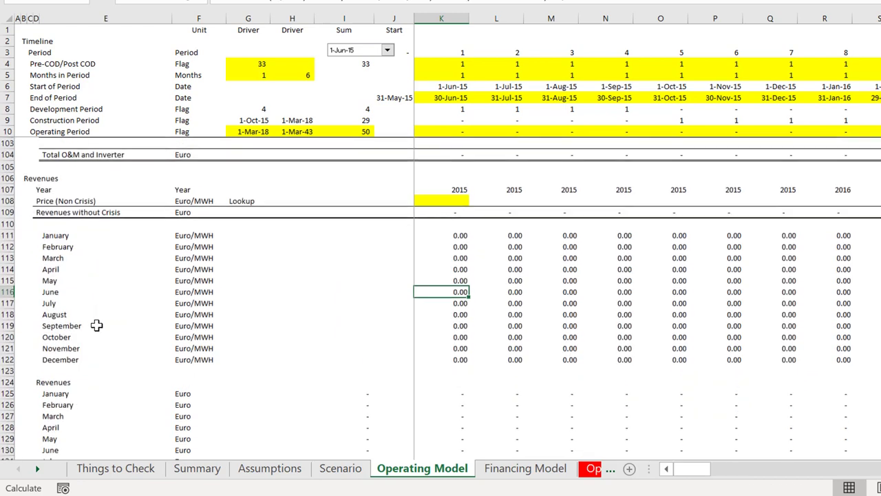
pyautogui.press('Up')
pyautogui.press('Up')
pyautogui.press('Up')
pyautogui.press('Up')
pyautogui.press('Up')
pyautogui.press('Up')
pyautogui.press('Up')
pyautogui.press('Up')
pyautogui.press('Up')
pyautogui.press('Up')
pyautogui.press('Up')
pyautogui.press('Up')
pyautogui.press('Up')
pyautogui.press('Up')
pyautogui.press('Up')
pyautogui.press('Up')
pyautogui.press('Up')
pyautogui.press('Up')
pyautogui.press('Up')
pyautogui.press('Up')
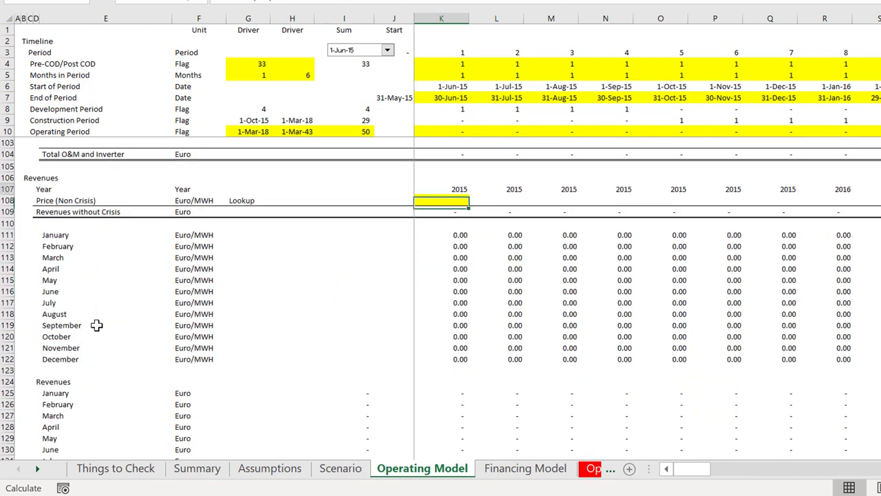
pyautogui.press('Down')
pyautogui.press('Down')
pyautogui.press('Down')
pyautogui.press('Down')
pyautogui.press('Down')
pyautogui.press('Down')
pyautogui.press('Down')
pyautogui.press('Down')
pyautogui.press('Down')
pyautogui.press('Down')
pyautogui.press('Down')
pyautogui.press('Down')
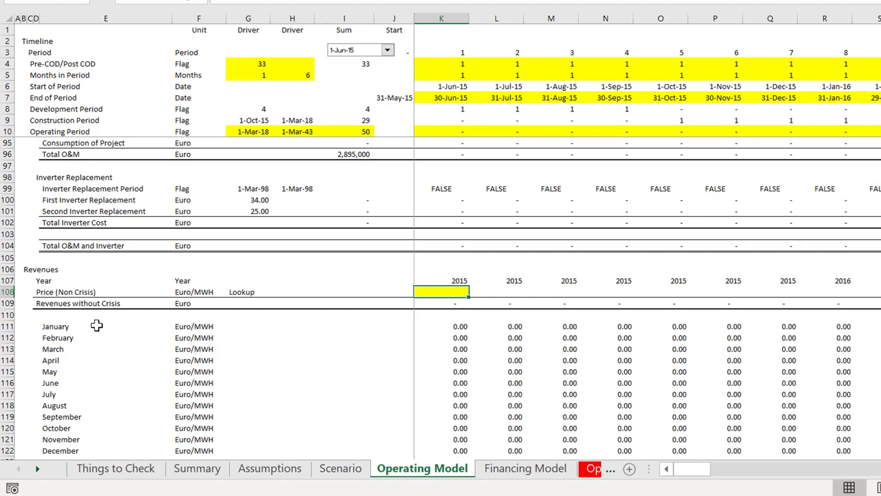
# - Start a LOOKUP formula in K108 for Price (Non Crisis), using the year in K107 as the lookup value
pyautogui.write('=loo')
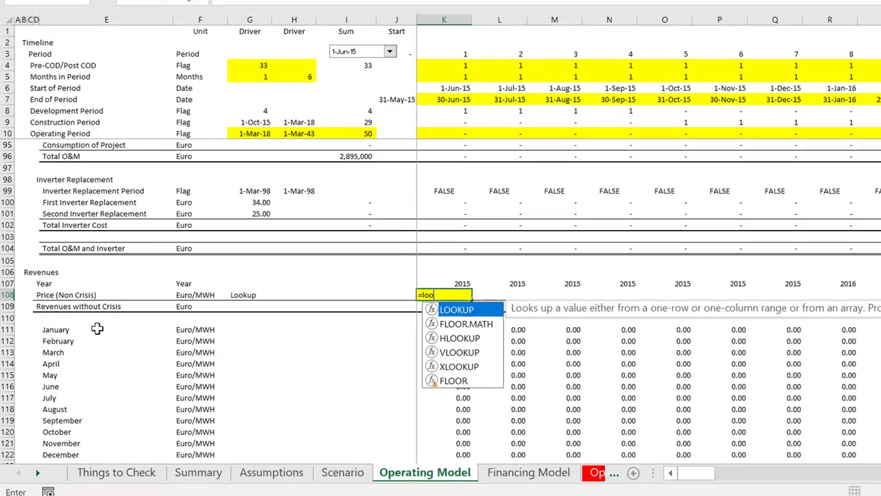
pyautogui.press('Tab')
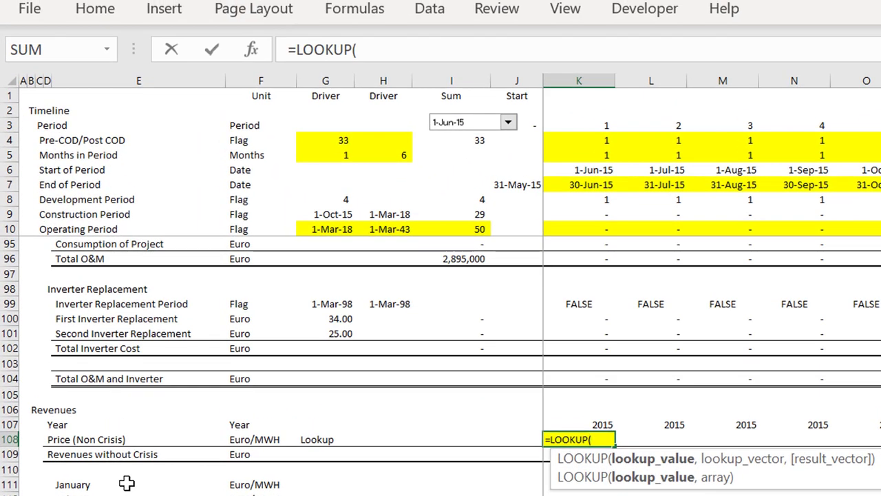
pyautogui.click(583, 426)
pyautogui.write(',')
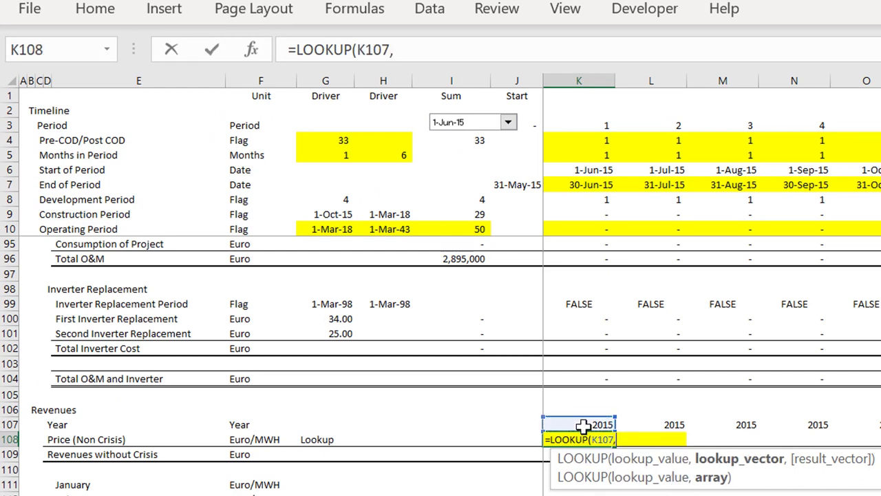
# - Set the lookup vector to the whole year row on the Assumptions sheet, Assumptions!96:96
pyautogui.hotkey('ctrl', 'pageup')
pyautogui.hotkey('ctrl', 'pageup')
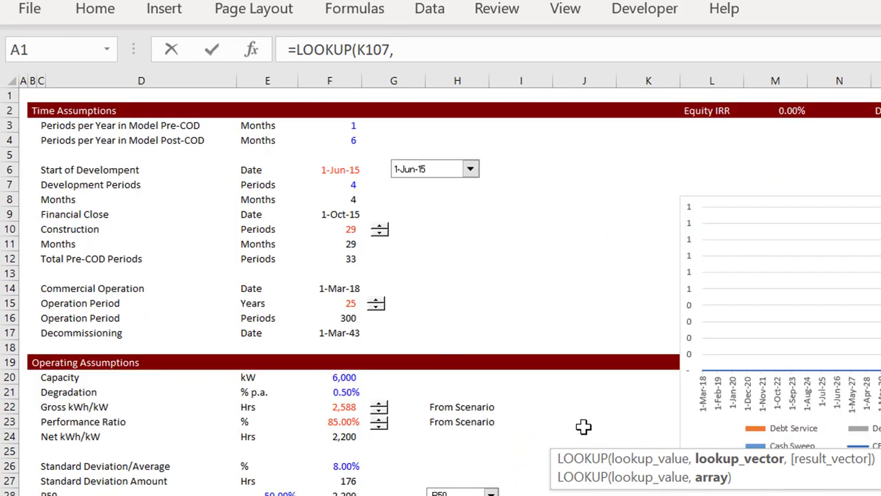
pyautogui.hotkey('ctrl', 'pagedown')
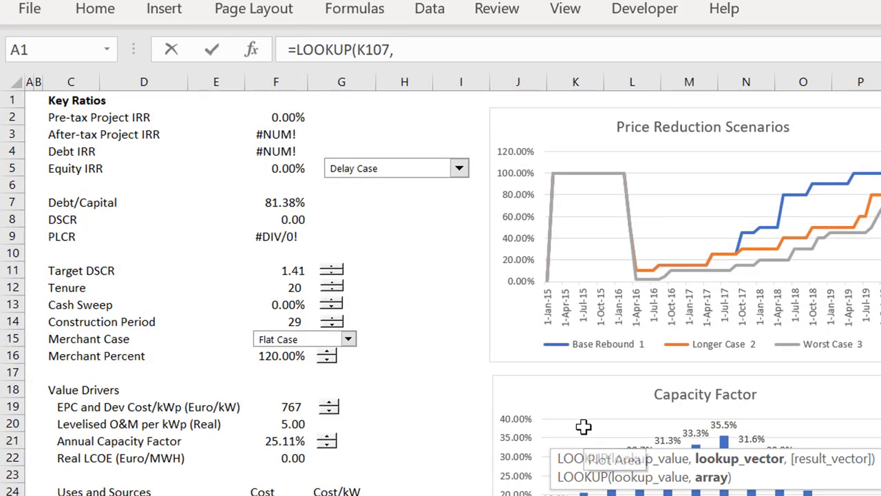
pyautogui.hotkey('ctrl', 'pageup')
pyautogui.hotkey('ctrl', 'Down')
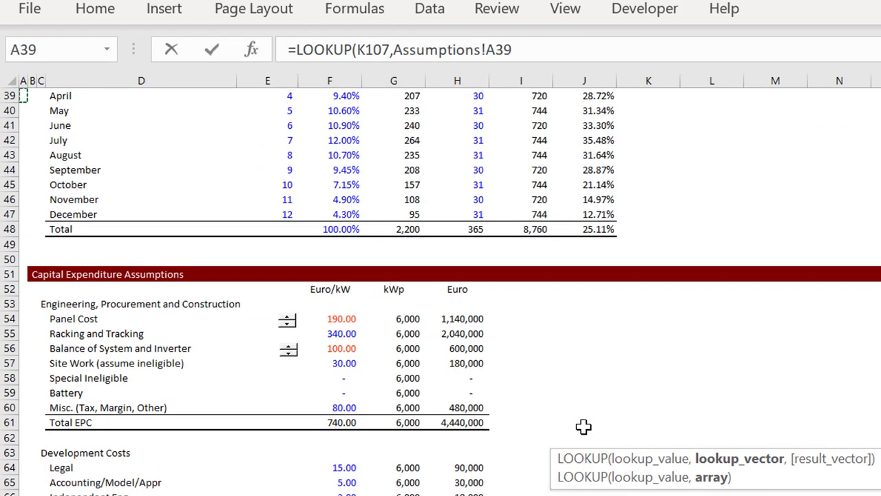
pyautogui.hotkey('ctrl', 'Down')
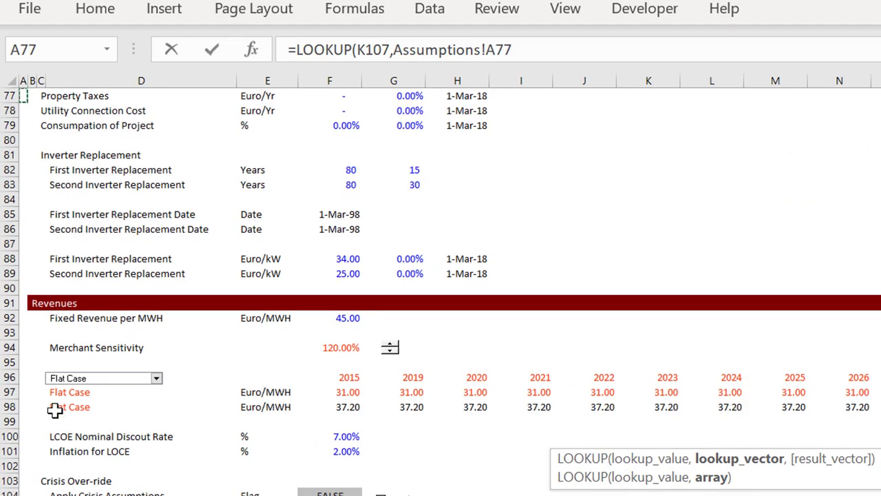
pyautogui.click(5, 376)
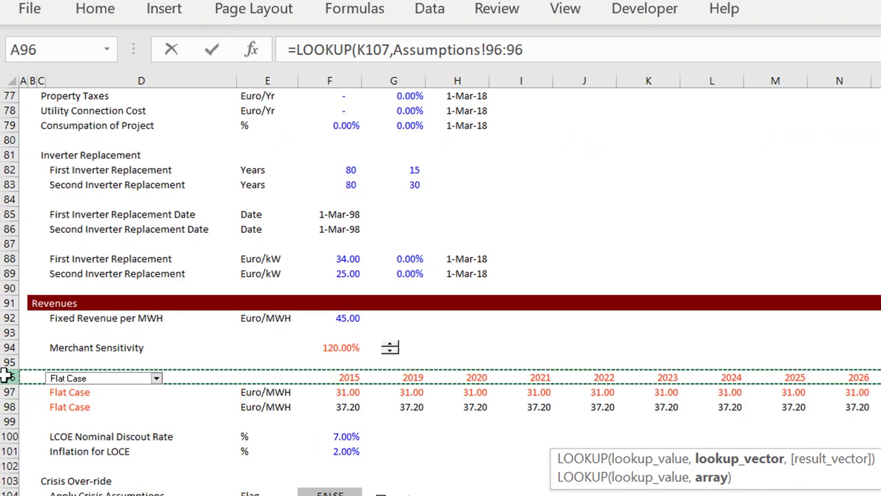
pyautogui.write(',')
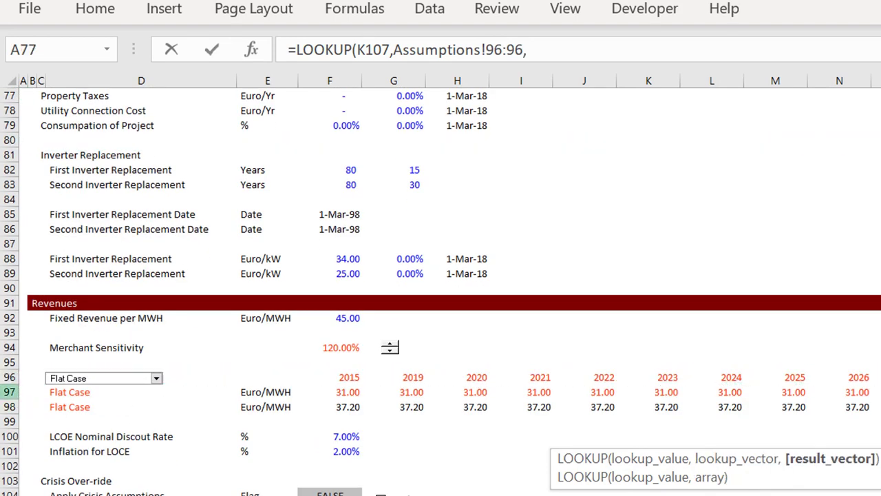
# - Use the sensitivity-adjusted price row Assumptions!98:98 as the result vector and complete the LOOKUP formula in K108
pyautogui.click(6, 407)
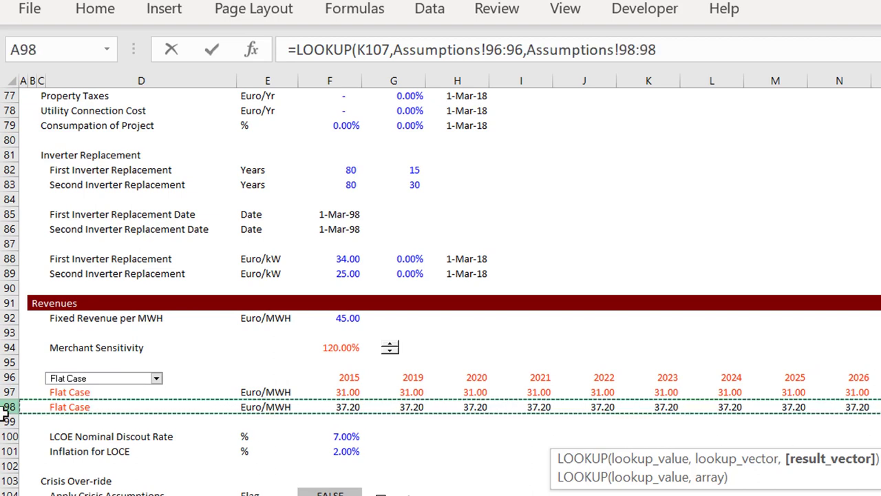
pyautogui.hotkey('ctrl', 'pagedown')
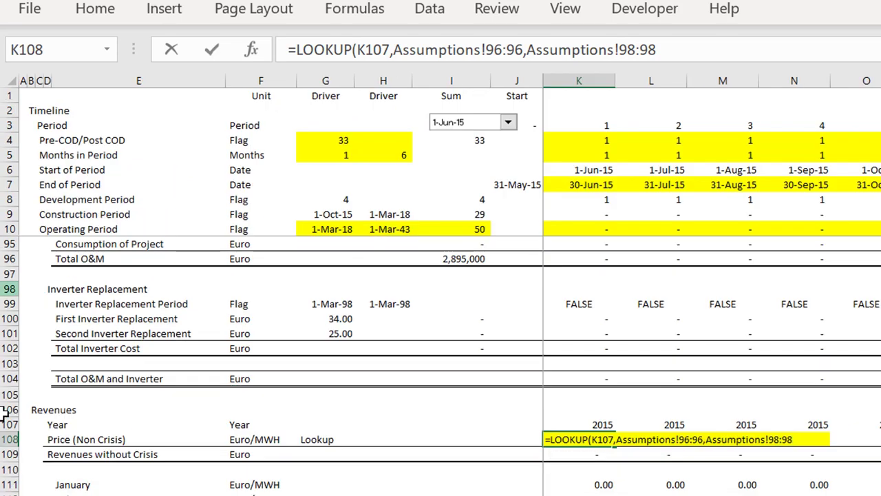
pyautogui.press('Return')
pyautogui.press('Up')
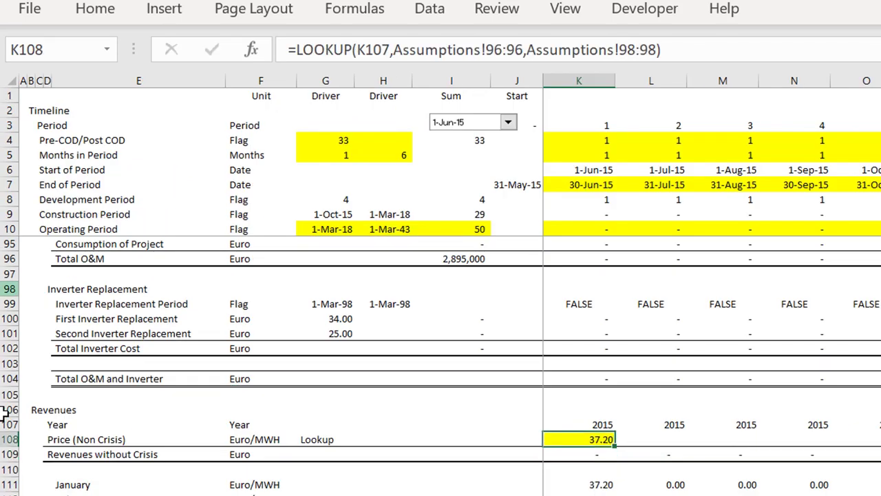
# - Copy the Price (Non Crisis) LOOKUP formula from K108 across the remaining timeline periods
pyautogui.hotkey('ctrl', 'shift', 'Right')
pyautogui.hotkey('ctrl', 'r')
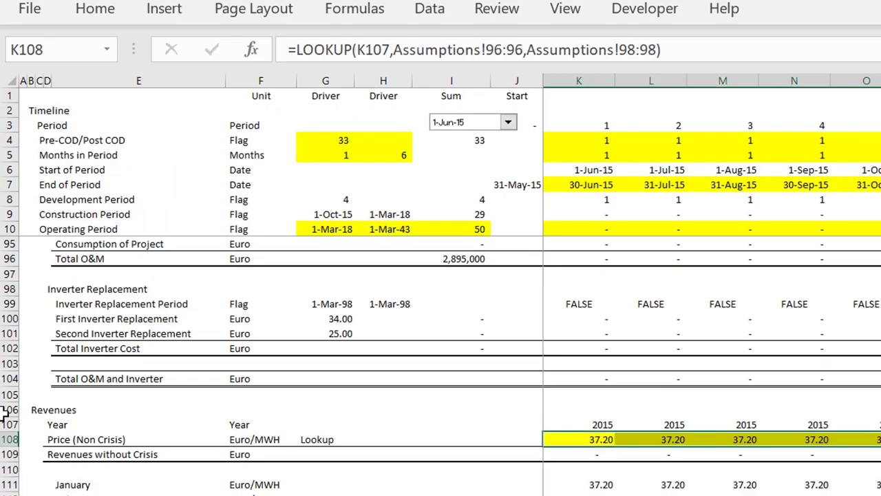
pyautogui.hotkey('ctrl', 'shift', 'Left')
# - Review the Price (Non Crisis) row along the timeline from the monthly periods into the six-month operating periods
pyautogui.press('Right')
pyautogui.press('Right')
pyautogui.press('Right')
pyautogui.press('Right')
pyautogui.press('Right')
pyautogui.press('Right')
pyautogui.press('Right')
pyautogui.press('Right')
pyautogui.press('Right')
pyautogui.press('Right')
pyautogui.press('Right')
pyautogui.press('Right')
pyautogui.press('Right')
pyautogui.press('Right')
pyautogui.press('Right')
pyautogui.press('Right')
pyautogui.press('Right')
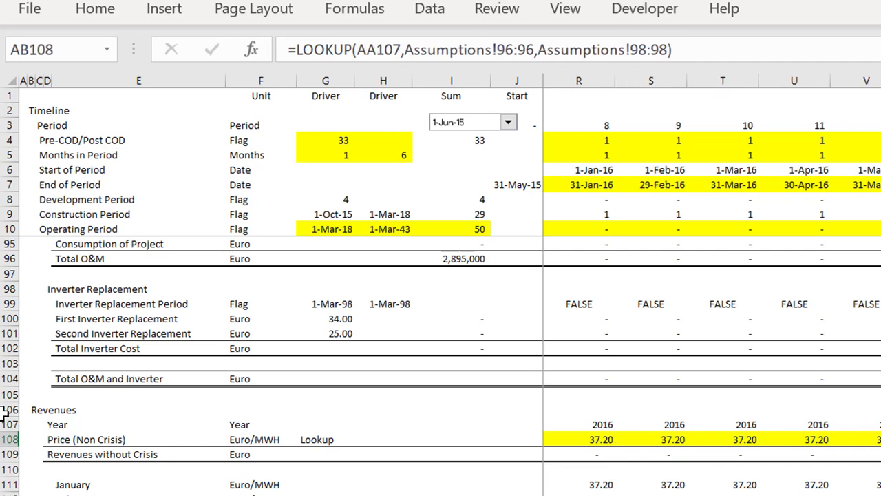
pyautogui.press('Right')
pyautogui.press('Right')
pyautogui.press('Right')
pyautogui.press('Right')
pyautogui.press('Right')
pyautogui.press('Right')
pyautogui.press('Right')
pyautogui.press('Right')
pyautogui.press('Right')
pyautogui.press('Right')
pyautogui.press('Right')
pyautogui.press('Right')
pyautogui.press('Right')
pyautogui.press('Right')
pyautogui.press('Right')
pyautogui.press('Right')
pyautogui.press('Right')
pyautogui.press('Right')
pyautogui.press('Right')
pyautogui.press('Right')
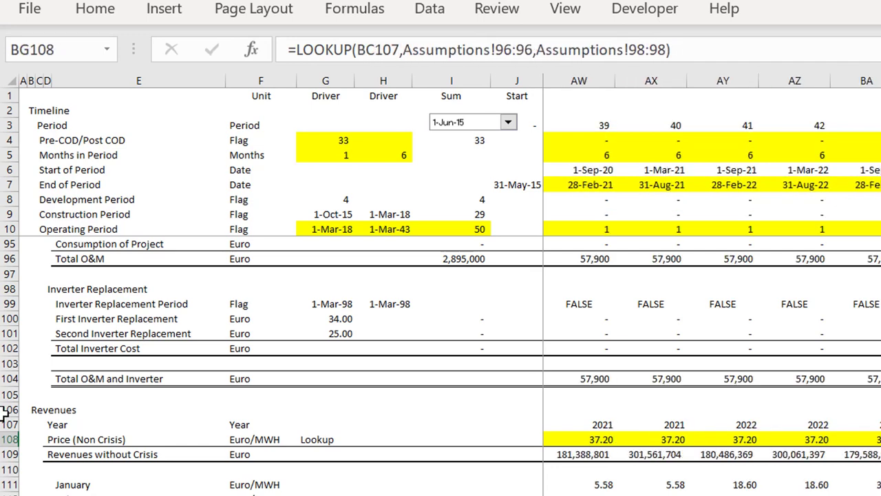
# - Review the flat-case Price (Non Crisis) row from the six-month operating periods back to the start of the timeline
pyautogui.press('Right')
pyautogui.press('Right')
pyautogui.press('Right')
pyautogui.press('Right')
pyautogui.press('Right')
pyautogui.press('Right')
pyautogui.press('Right')
pyautogui.press('Right')
pyautogui.press('Left')
pyautogui.press('Left')
pyautogui.press('Left')
pyautogui.press('Left')
pyautogui.press('Left')
pyautogui.press('Left')
pyautogui.press('Left')
pyautogui.press('Left')
pyautogui.press('Left')
pyautogui.press('Left')
pyautogui.press('Left')
pyautogui.press('Left')
pyautogui.press('Left')
pyautogui.press('Left')
pyautogui.press('Left')
pyautogui.press('Left')
pyautogui.press('Left')
pyautogui.press('Left')
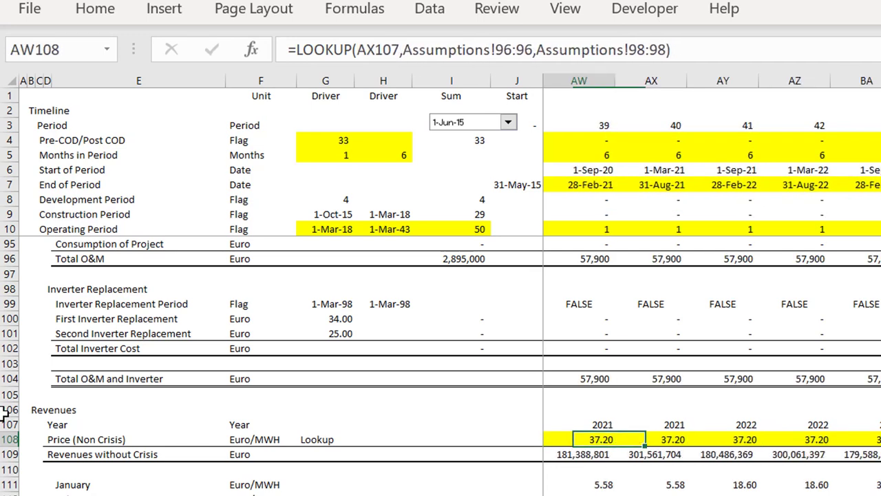
pyautogui.press('Left')
pyautogui.press('Left')
pyautogui.press('Left')
pyautogui.press('Left')
pyautogui.press('Left')
pyautogui.press('Left')
pyautogui.press('Left')
pyautogui.press('Left')
pyautogui.press('Left')
pyautogui.press('Left')
pyautogui.press('Left')
pyautogui.press('Left')
pyautogui.press('Left')
pyautogui.press('Left')
pyautogui.press('Left')
pyautogui.press('Left')
pyautogui.press('Left')
pyautogui.press('Left')
pyautogui.press('Left')
pyautogui.press('Left')
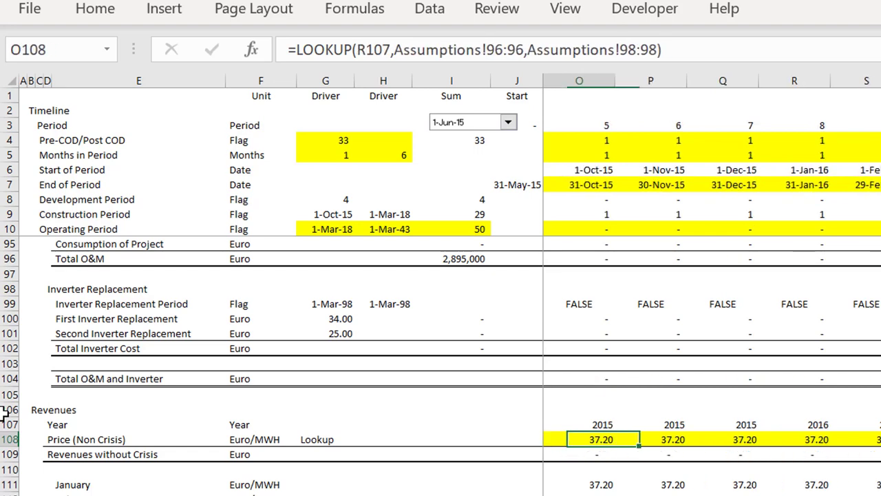
pyautogui.press('Left')
pyautogui.press('Left')
pyautogui.press('Left')
pyautogui.press('Left')
pyautogui.press('Left')
pyautogui.press('Left')
pyautogui.press('Left')
pyautogui.press('Left')
pyautogui.press('Left')
pyautogui.press('Left')
pyautogui.press('Left')
pyautogui.press('Left')
pyautogui.press('Left')
pyautogui.press('Left')
pyautogui.press('Right')
pyautogui.press('Right')
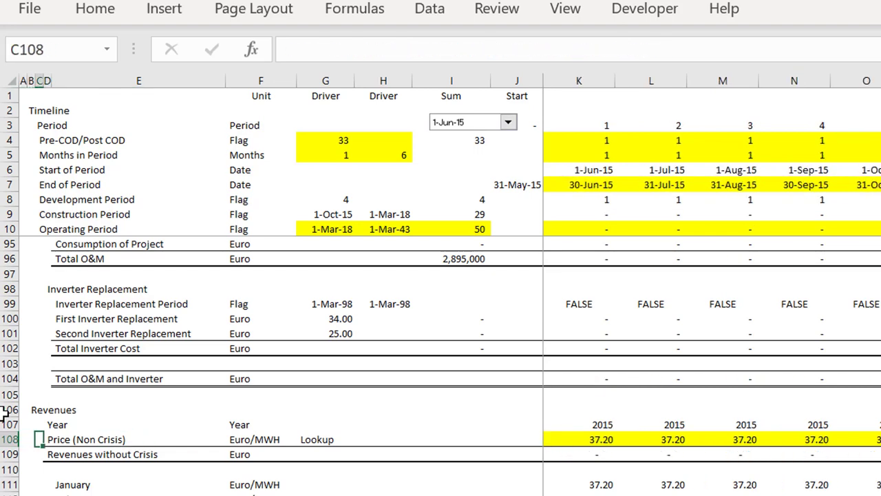
# - Set the revenue price scenario on the Assumptions sheet to Scenario 2
pyautogui.hotkey('ctrl', 'pageup')
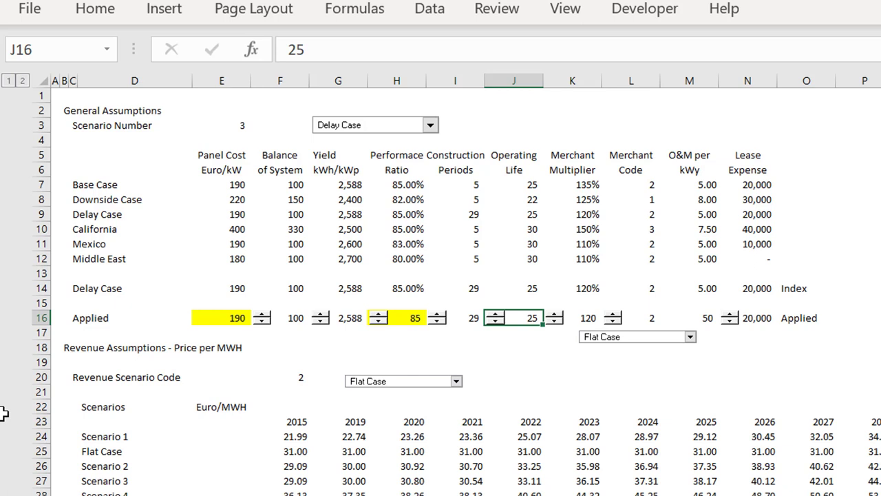
pyautogui.click(385, 384)
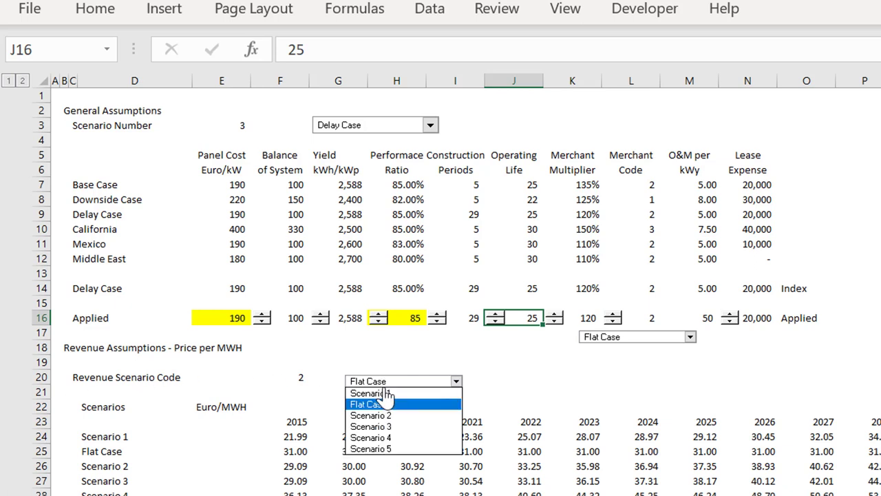
pyautogui.press('Escape')
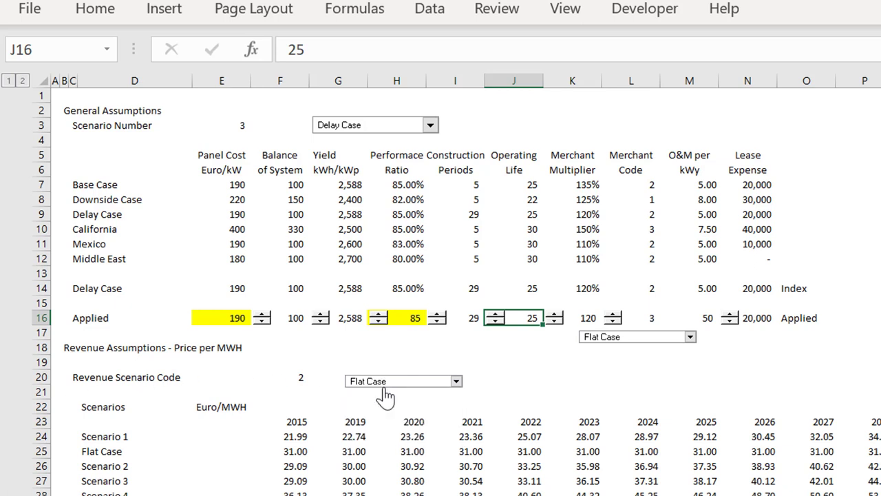
pyautogui.press('Down')
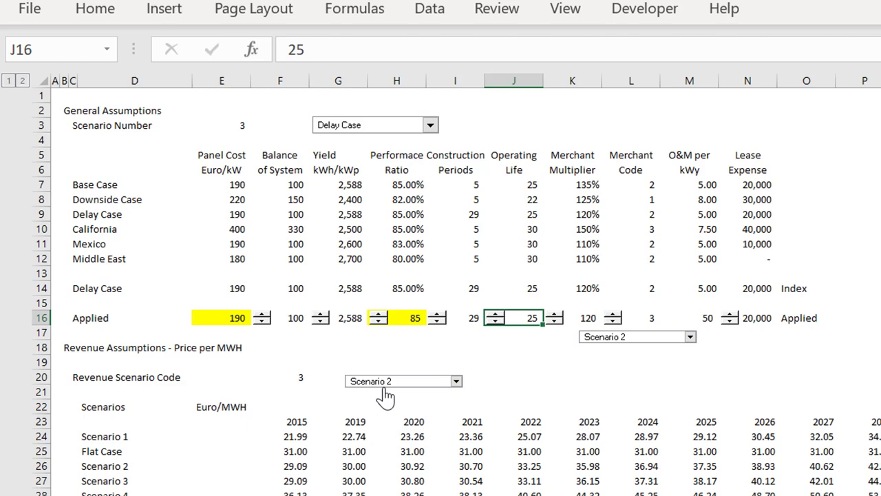
# - Return to the operating model and examine how Price (Non Crisis) varies by year across the timeline under the selected scenario
pyautogui.hotkey('ctrl', 'pagedown')
pyautogui.hotkey('ctrl', 'pagedown')
pyautogui.hotkey('ctrl', 'pageup')
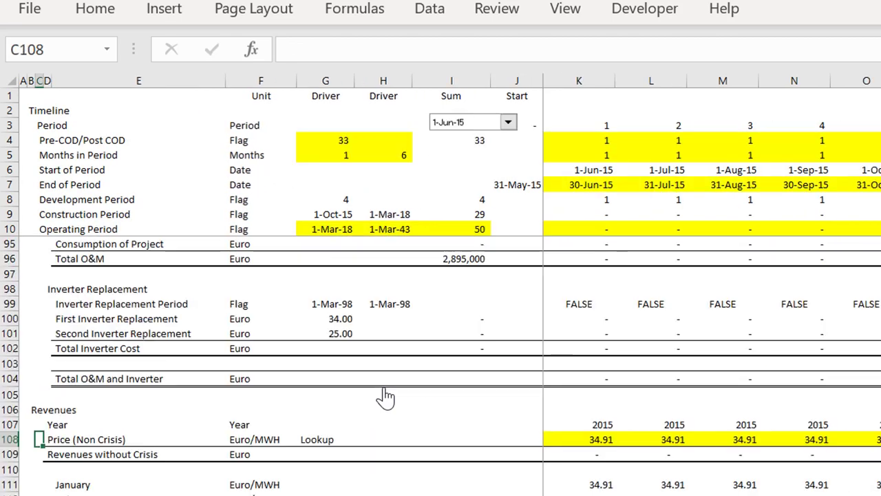
pyautogui.press('Right')
pyautogui.click(491, 428)
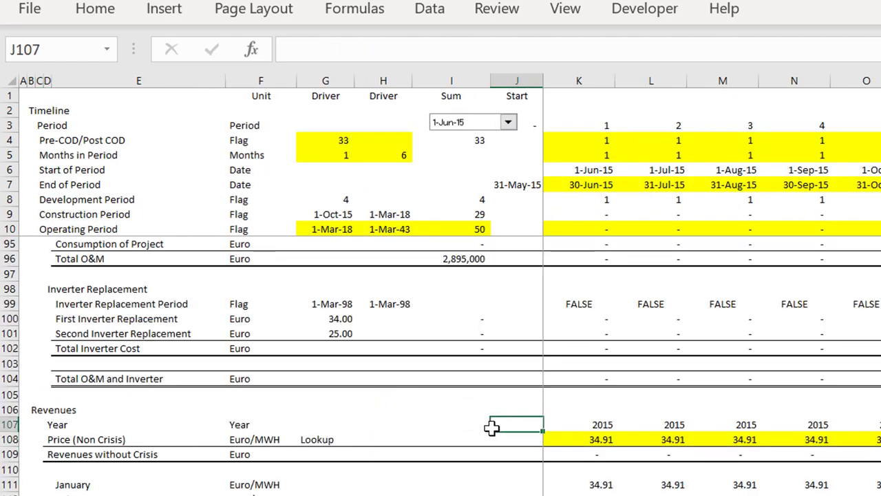
pyautogui.press('Down')
pyautogui.press('Right')
pyautogui.press('Right')
pyautogui.press('Right')
pyautogui.press('Right')
pyautogui.press('Right')
pyautogui.press('Right')
pyautogui.press('Right')
pyautogui.press('Right')
pyautogui.press('Right')
pyautogui.press('Right')
pyautogui.press('Right')
pyautogui.press('Right')
pyautogui.press('Right')
pyautogui.press('Right')
pyautogui.press('Right')
pyautogui.press('Right')
pyautogui.press('Right')
pyautogui.press('Right')
pyautogui.press('Right')
pyautogui.press('Right')
pyautogui.press('Right')
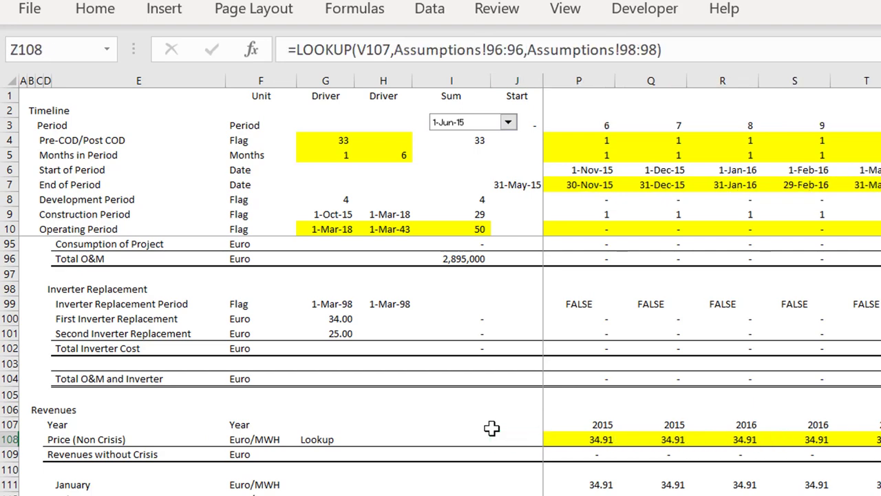
pyautogui.press('Right')
pyautogui.press('Right')
pyautogui.press('Right')
pyautogui.press('Right')
pyautogui.press('Right')
pyautogui.press('Right')
pyautogui.press('Right')
pyautogui.press('Right')
pyautogui.press('Right')
pyautogui.press('Right')
pyautogui.press('Right')
pyautogui.press('Right')
pyautogui.press('Right')
pyautogui.press('Right')
pyautogui.press('Right')
pyautogui.press('Right')
pyautogui.press('Right')
pyautogui.press('Right')
pyautogui.press('Right')
pyautogui.press('Right')
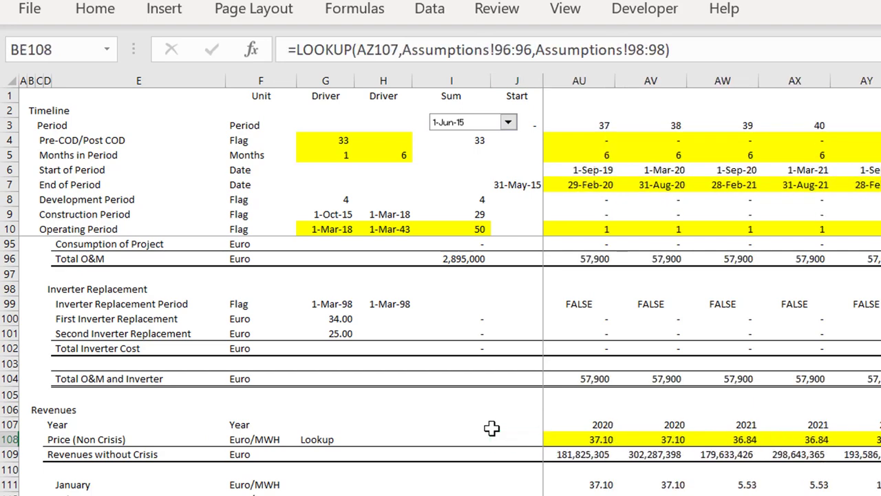
pyautogui.press('Right')
pyautogui.press('Right')
pyautogui.press('Right')
pyautogui.press('Right')
# - Follow the Price (Non Crisis) row back to the monthly construction periods and inspect the Revenues without Crisis formula below it
pyautogui.press('Left')
pyautogui.press('Left')
pyautogui.press('Left')
pyautogui.press('Left')
pyautogui.press('Left')
pyautogui.press('Left')
pyautogui.press('Left')
pyautogui.press('Left')
pyautogui.press('Left')
pyautogui.press('Left')
pyautogui.press('Left')
pyautogui.press('Left')
pyautogui.press('Left')
pyautogui.press('Left')
pyautogui.press('Left')
pyautogui.press('Left')
pyautogui.press('Left')
pyautogui.press('Left')
pyautogui.press('Left')
pyautogui.press('Left')
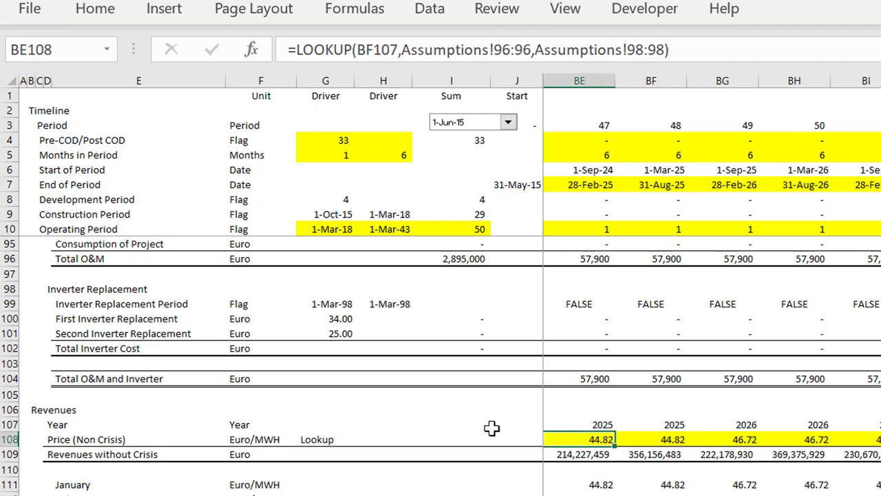
pyautogui.press('Left')
pyautogui.press('Left')
pyautogui.press('Left')
pyautogui.press('Left')
pyautogui.press('Left')
pyautogui.press('Left')
pyautogui.press('Left')
pyautogui.press('Left')
pyautogui.press('Left')
pyautogui.press('Left')
pyautogui.press('Left')
pyautogui.press('Left')
pyautogui.press('Left')
pyautogui.press('Left')
pyautogui.press('Left')
pyautogui.press('Left')
pyautogui.press('Left')
pyautogui.press('Left')
pyautogui.press('Down')
pyautogui.press('Down')
pyautogui.press('Down')
pyautogui.press('Down')
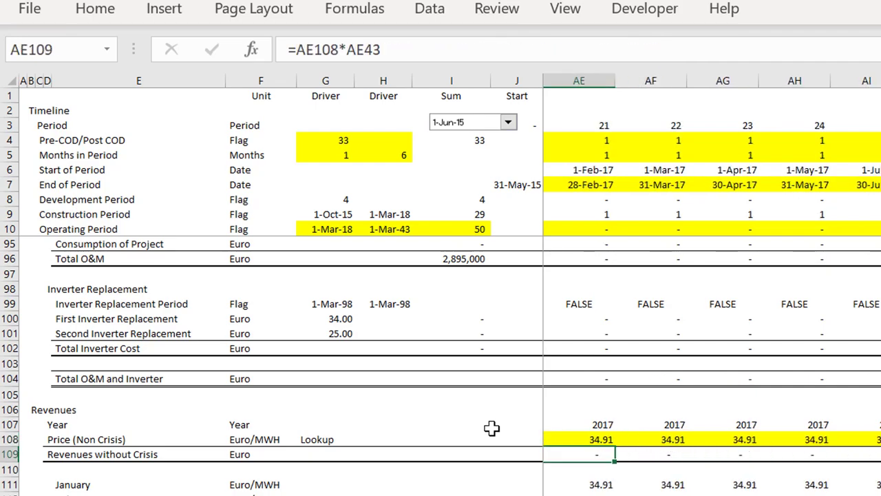
# - Look over the January to December price rows and the start of the monthly Revenues block in the construction periods
pyautogui.press('Down')
pyautogui.press('Down')
pyautogui.press('Down')
pyautogui.press('Down')
pyautogui.press('Down')
pyautogui.press('Down')
pyautogui.press('Down')
pyautogui.press('Down')
pyautogui.press('Down')
pyautogui.press('Down')
pyautogui.press('Down')
pyautogui.press('Down')
pyautogui.press('Down')
pyautogui.press('Down')
pyautogui.press('Down')
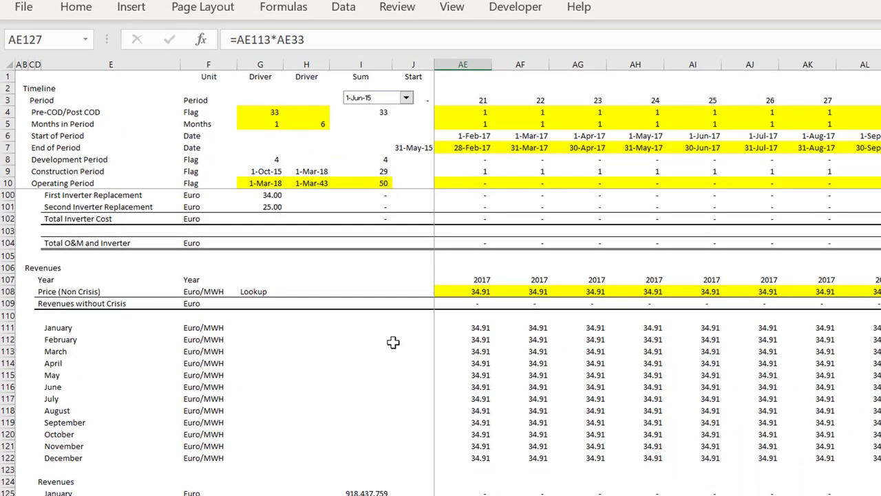
# - Follow the monthly price rows across the construction months to the first six-month operating periods
pyautogui.press('Up')
pyautogui.press('Up')
pyautogui.press('Up')
pyautogui.press('Up')
pyautogui.press('Up')
pyautogui.press('Up')
pyautogui.press('Up')
pyautogui.press('Up')
pyautogui.press('Up')
pyautogui.press('Up')
pyautogui.press('Right')
pyautogui.press('Right')
pyautogui.press('Right')
pyautogui.press('Right')
pyautogui.press('Right')
pyautogui.press('Right')
pyautogui.press('Right')
pyautogui.press('Right')
pyautogui.press('Right')
pyautogui.press('Right')
pyautogui.press('Right')
pyautogui.press('Right')
pyautogui.press('Right')
pyautogui.press('Right')
pyautogui.press('Right')
pyautogui.press('Right')
pyautogui.press('Right')
pyautogui.press('Right')
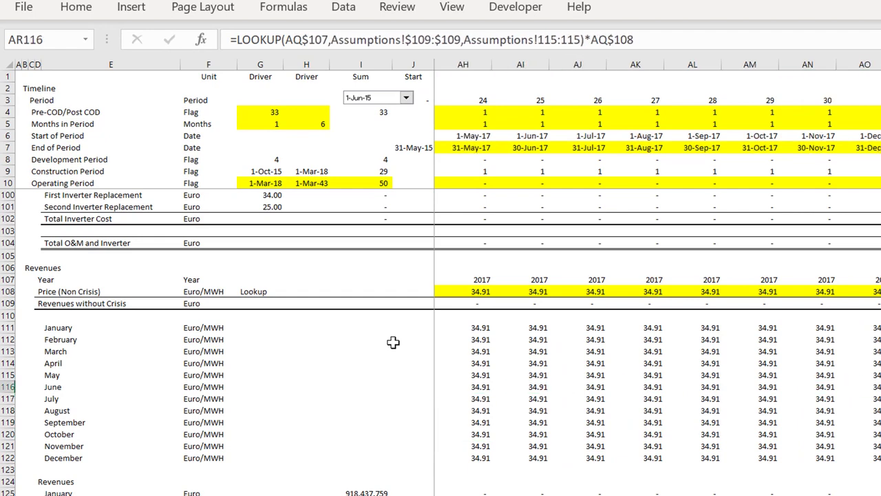
# - Compare the June price lookup across the six-month operating periods of 2020 and 2021
pyautogui.press('Right')
pyautogui.press('Right')
pyautogui.press('Left')
pyautogui.press('Left')
pyautogui.press('Left')
pyautogui.press('Left')
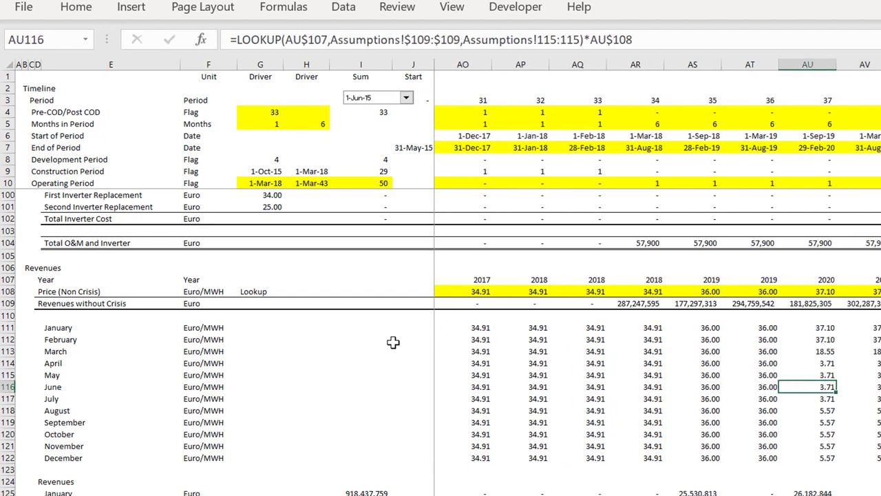
pyautogui.press('Right')
pyautogui.press('Right')
pyautogui.press('Right')
pyautogui.press('Right')
pyautogui.press('Right')
pyautogui.press('Right')
pyautogui.press('Left')
pyautogui.press('Left')
pyautogui.press('Left')
pyautogui.press('Left')
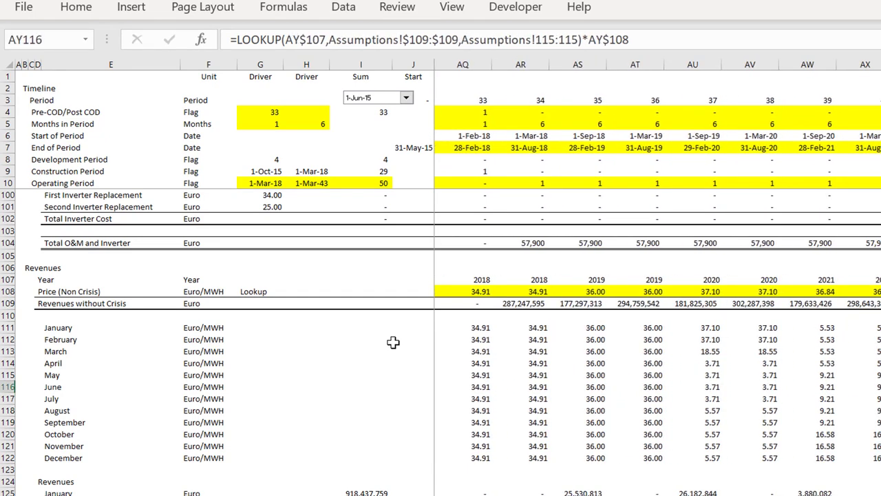
# - Review the monthly Revenues rows down to December for the operating period starting 1-Sep-20
pyautogui.press('Down')
pyautogui.press('Down')
pyautogui.press('Down')
pyautogui.press('Down')
pyautogui.press('Down')
pyautogui.press('Down')
pyautogui.press('Down')
pyautogui.press('Down')
pyautogui.press('Down')
pyautogui.press('Down')
pyautogui.press('Down')
pyautogui.press('Down')
pyautogui.press('Down')
pyautogui.press('Down')
pyautogui.press('Down')
pyautogui.press('Down')
pyautogui.press('Down')
pyautogui.press('Down')
pyautogui.press('Down')
pyautogui.press('Down')
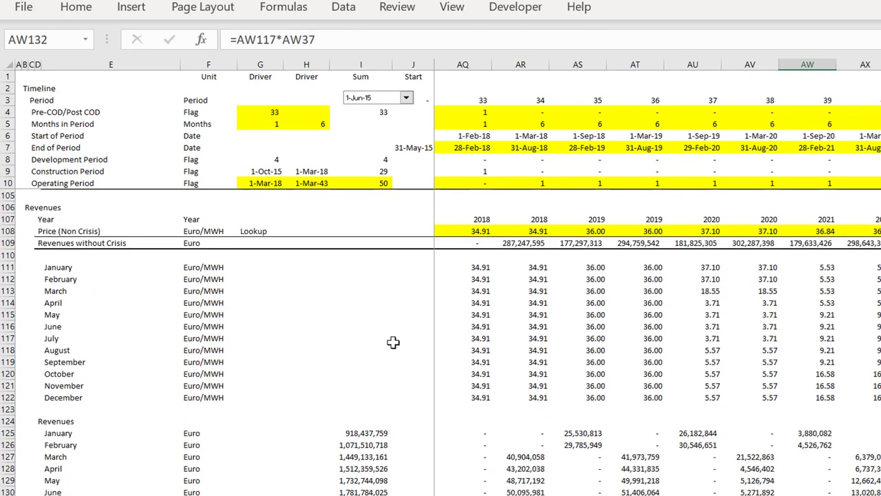
pyautogui.press('Down')
pyautogui.press('Up')
pyautogui.press('Up')
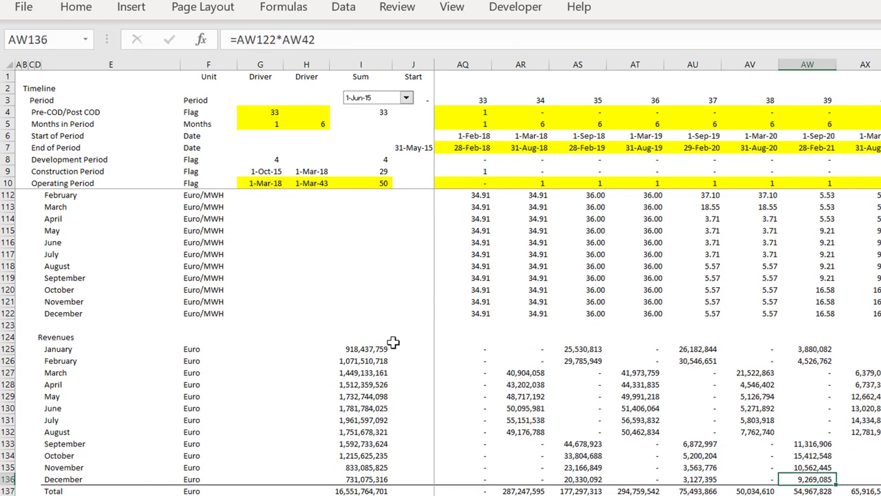
# - Go back up the monthly Revenues block and inspect the January revenue formula for the period starting 1-Sep-20
pyautogui.press('Up')
pyautogui.press('Up')
pyautogui.press('Up')
pyautogui.press('Up')
pyautogui.press('Up')
pyautogui.press('Up')
pyautogui.press('Up')
pyautogui.press('Up')
pyautogui.press('Up')
pyautogui.press('Up')
pyautogui.press('Up')
pyautogui.press('Up')
pyautogui.press('Down')
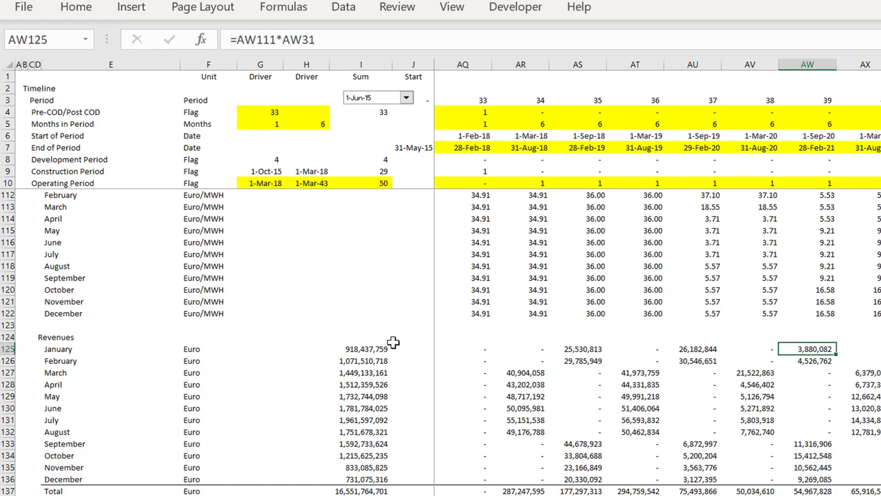
pyautogui.press('F2')
pyautogui.press('Escape')
# - Trace the monthly prices of the period starting 1-Sep-20 back up to the Price (Non Crisis) lookup
pyautogui.press('Up')
pyautogui.press('Up')
pyautogui.press('Up')
pyautogui.press('Up')
pyautogui.press('Up')
pyautogui.press('Up')
pyautogui.press('Up')
pyautogui.press('Up')
pyautogui.press('Up')
pyautogui.press('Up')
pyautogui.press('Up')
pyautogui.press('Up')
pyautogui.press('Up')
pyautogui.press('Up')
pyautogui.press('Up')
pyautogui.press('Up')
pyautogui.press('Up')
pyautogui.press('Up')
pyautogui.press('Down')
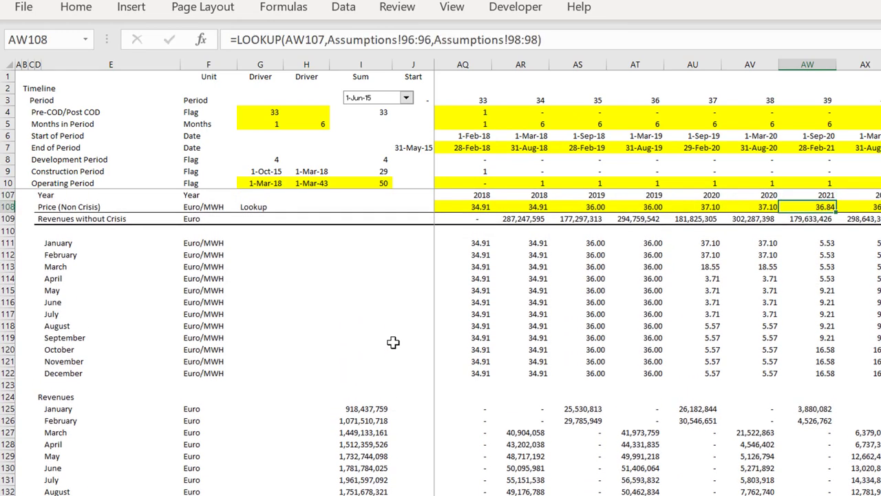
# - Check which price and generation cells the January, February and March revenue formulas multiply in the period starting 1-Sep-20
pyautogui.press('Down')
pyautogui.press('Down')
pyautogui.press('Down')
pyautogui.press('Down')
pyautogui.press('Down')
pyautogui.press('Down')
pyautogui.press('Down')
pyautogui.press('Down')
pyautogui.press('Down')
pyautogui.press('Down')
pyautogui.press('Down')
pyautogui.press('Down')
pyautogui.press('Down')
pyautogui.press('Down')
pyautogui.press('Down')
pyautogui.press('Down')
pyautogui.press('Down')
pyautogui.press('F2')
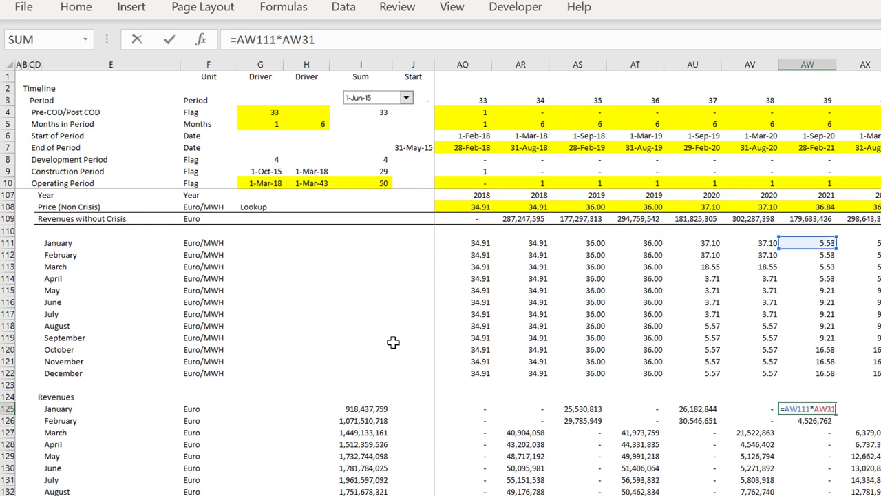
pyautogui.press('Escape')
pyautogui.press('Down')
pyautogui.press('F2')
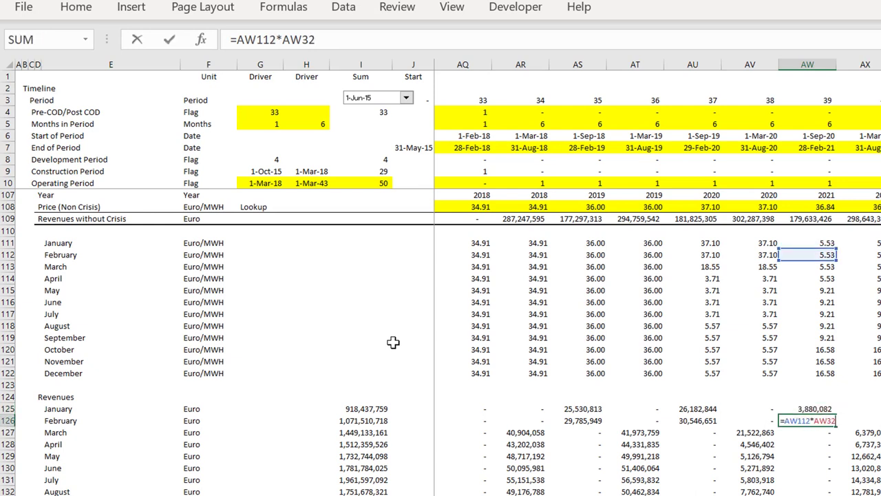
pyautogui.press('Escape')
pyautogui.press('Down')
pyautogui.press('F2')
pyautogui.press('Escape')
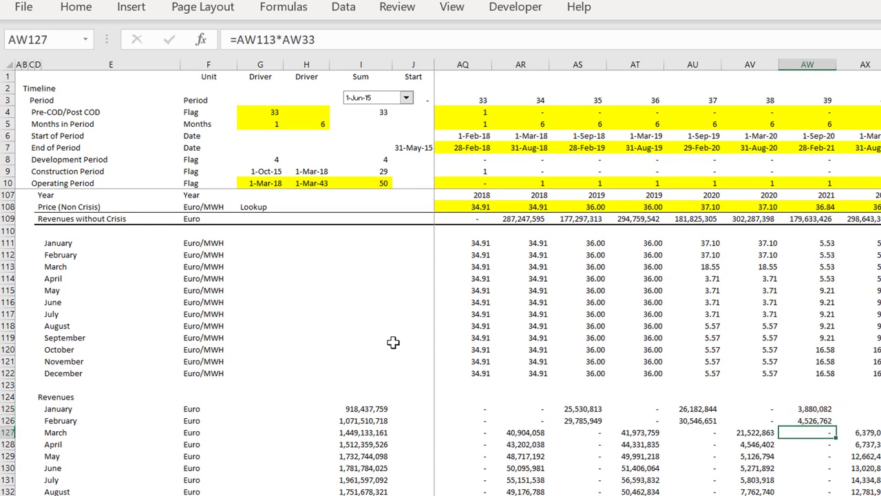
# - Inspect the April revenue formula for the period starting 1-Sep-20 and follow the monthly revenue rows down to September
pyautogui.press('Down')
pyautogui.press('F2')
pyautogui.press('Escape')
pyautogui.press('Down')
pyautogui.press('Down')
pyautogui.press('Down')
pyautogui.press('Down')
pyautogui.press('Down')
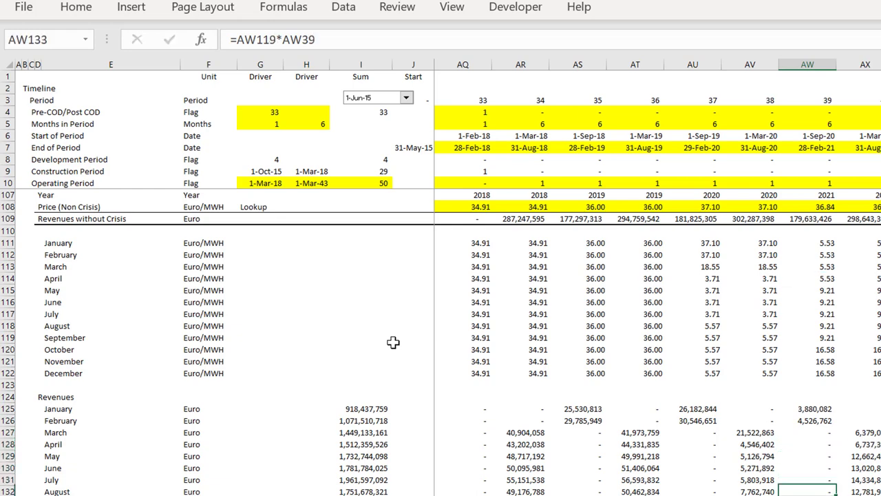
# - Switch on the Test option in the Revenues Applied row
pyautogui.press('Down')
pyautogui.press('Down')
pyautogui.press('Down')
pyautogui.press('Down')
pyautogui.press('Down')
pyautogui.press('Down')
pyautogui.press('Down')
pyautogui.press('Down')
pyautogui.press('Down')
pyautogui.press('Up')
pyautogui.press('Up')
pyautogui.press('Up')
pyautogui.press('Up')
pyautogui.press('Down')
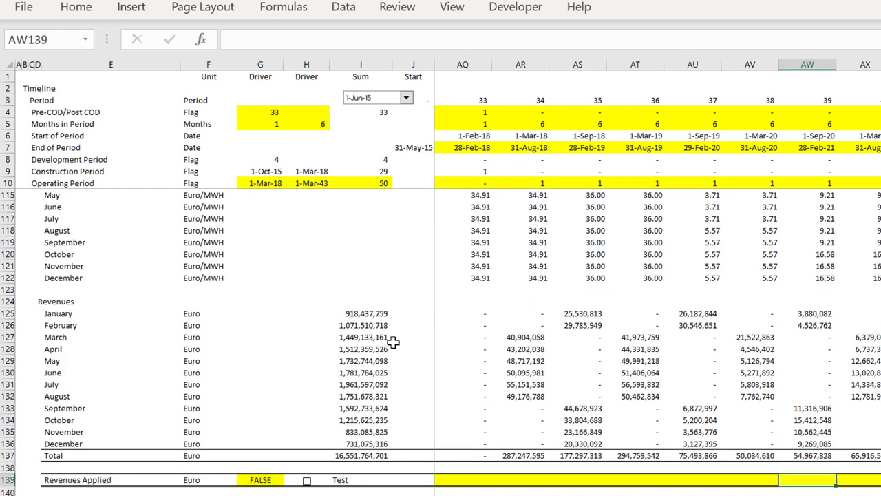
pyautogui.hotkey('ctrl', 'Left')
pyautogui.press('Left')
pyautogui.press('Left')
pyautogui.press('Right')
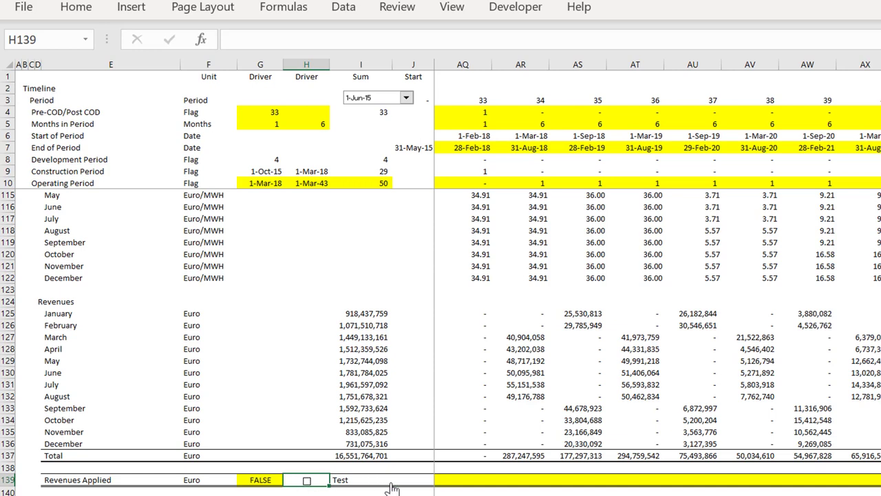
pyautogui.click(307, 481)
pyautogui.click(449, 483)
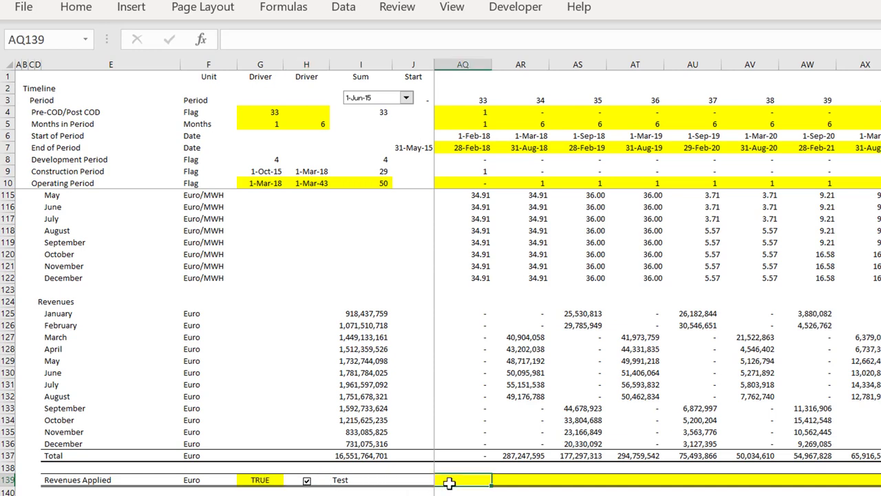
pyautogui.write('=if(')
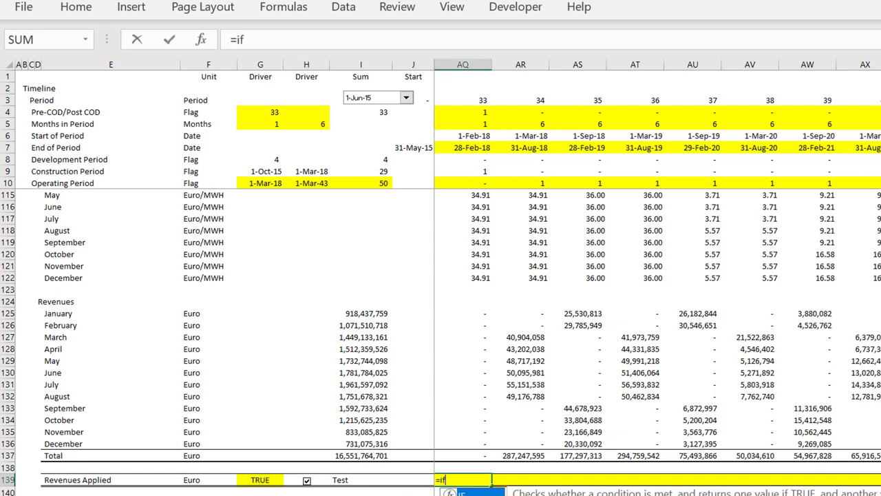
pyautogui.press('Left')
pyautogui.press('Left')
pyautogui.press('Left')
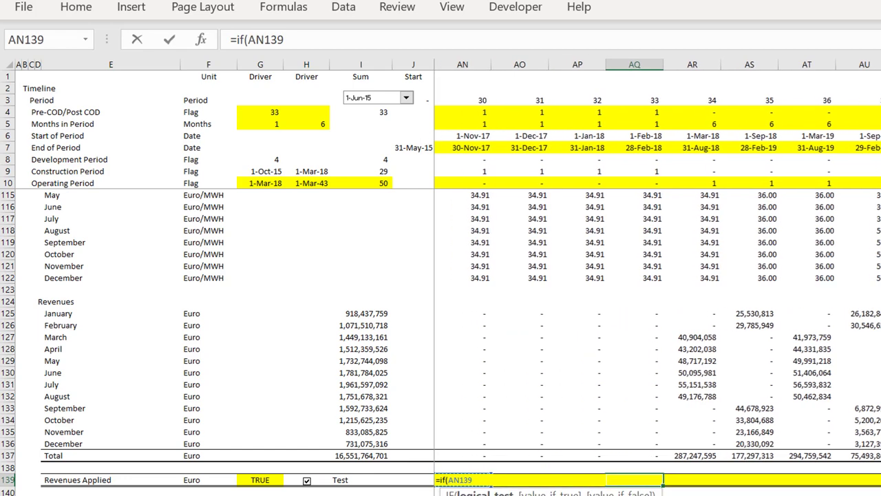
pyautogui.press('Escape')
# - Start an IF formula for Revenues Applied in the first period (K139), testing the absolute switch cell $G$139
pyautogui.press('Left')
pyautogui.press('Left')
pyautogui.hotkey('ctrl', 'Left')
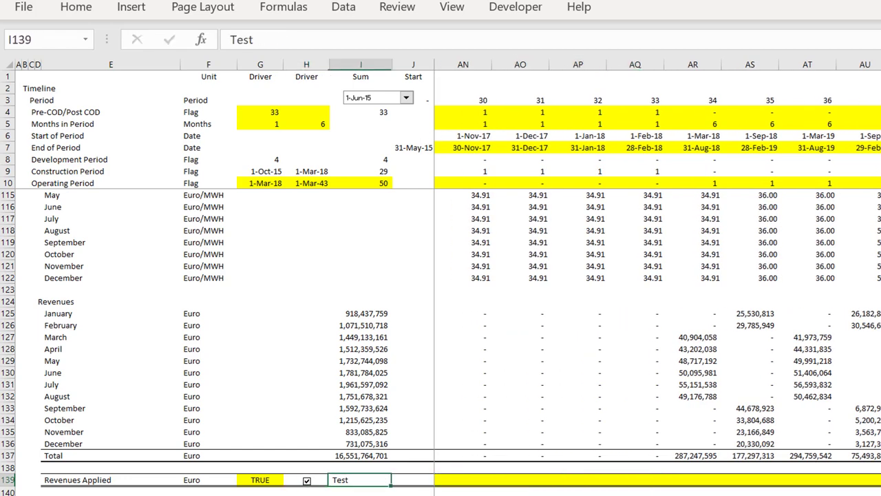
pyautogui.press('Right')
pyautogui.press('Right')
pyautogui.write('=if(')
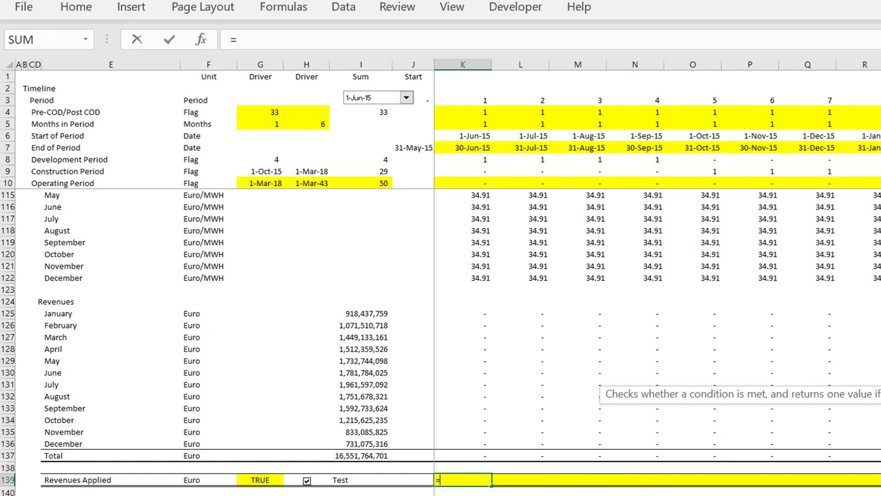
pyautogui.press('Left')
pyautogui.press('Left')
pyautogui.press('Left')
pyautogui.press('Left')
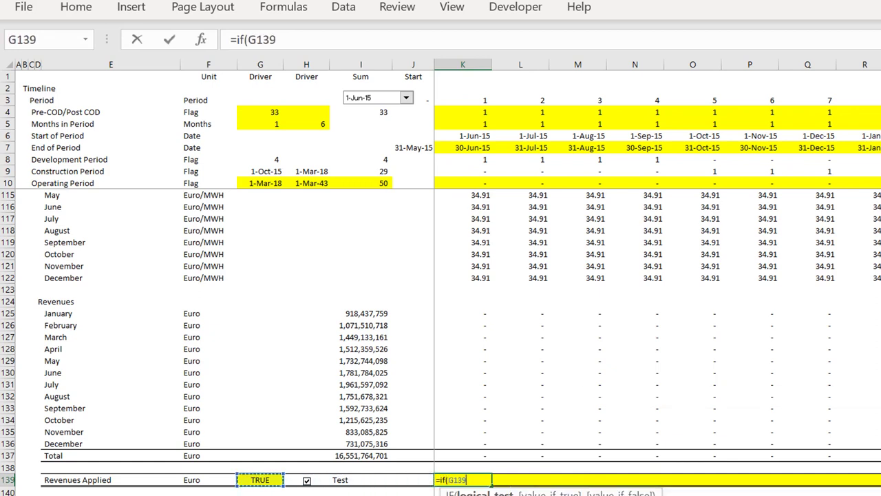
pyautogui.press('F4')
pyautogui.write(',')
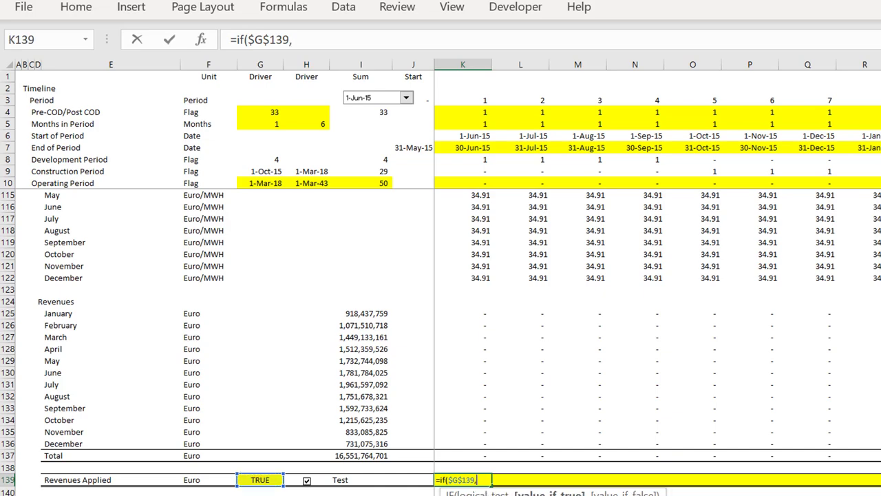
# - Use the period's total of the monthly revenues, K137, as the value if true in the Revenues Applied formula
pyautogui.press('Up')
pyautogui.press('Up')
pyautogui.press('Up')
pyautogui.press('Up')
pyautogui.press('Up')
pyautogui.press('Up')
pyautogui.press('Up')
pyautogui.press('Up')
pyautogui.press('Up')
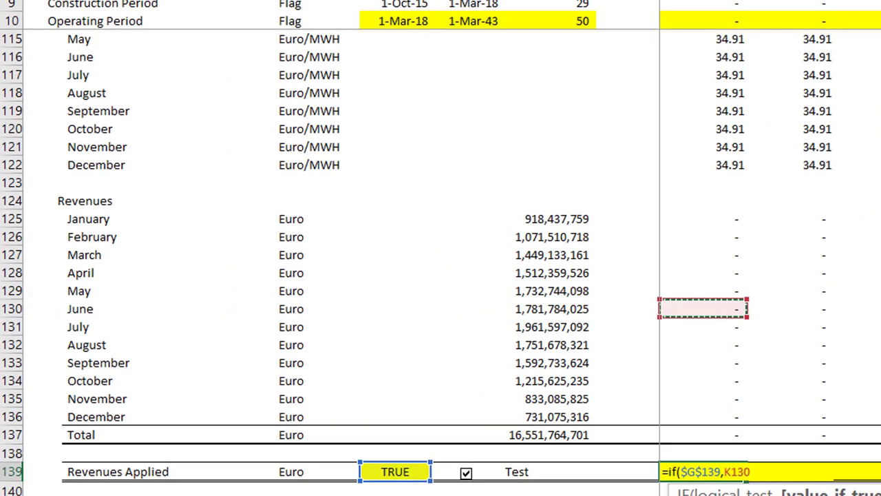
pyautogui.press('Up')
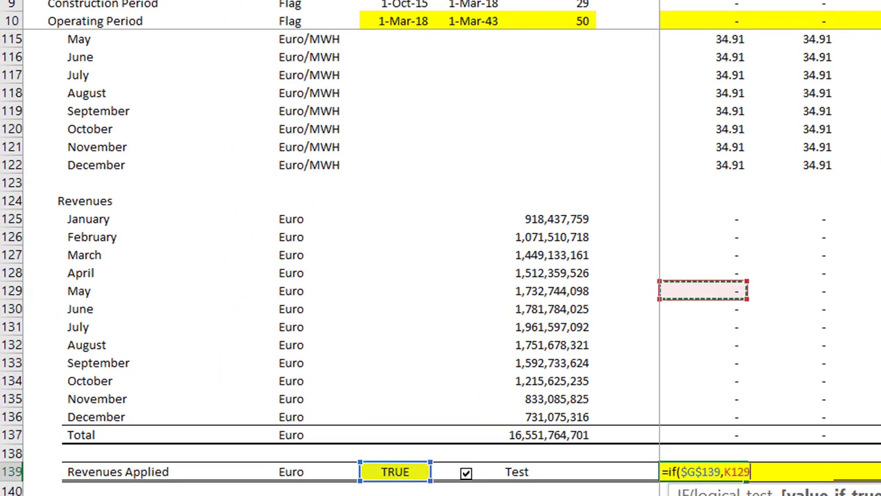
pyautogui.press('Down')
pyautogui.press('Down')
pyautogui.press('Down')
pyautogui.press('Down')
pyautogui.press('Down')
pyautogui.press('Down')
pyautogui.press('Down')
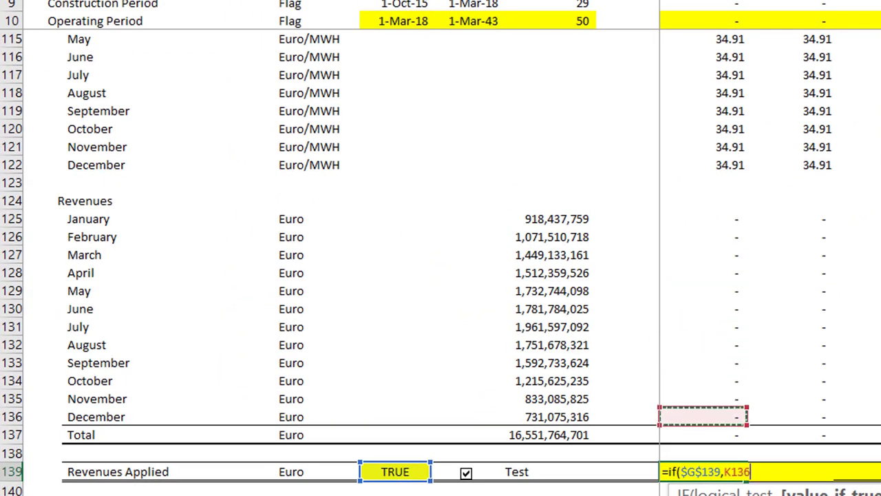
pyautogui.press('Down')
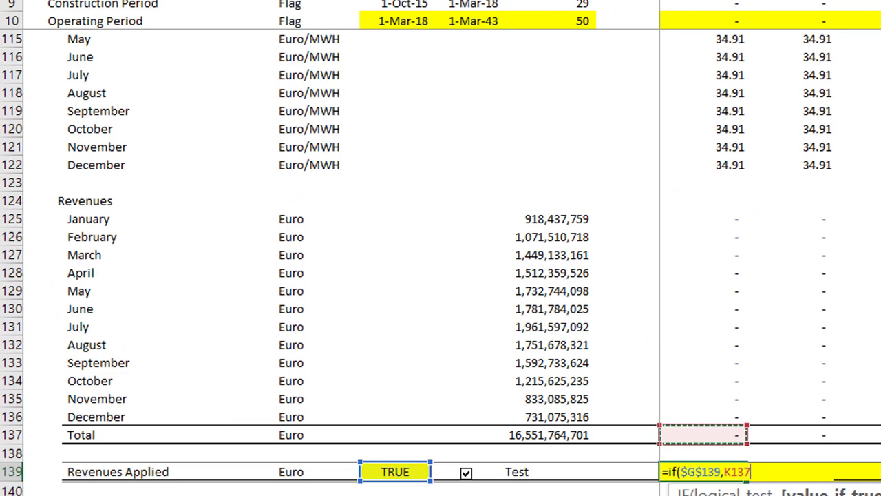
# - Complete the Revenues Applied formula with Revenues without Crisis (K109) as the value if false and fill it across the periods
pyautogui.write(',')
pyautogui.press('Up')
pyautogui.press('Up')
pyautogui.press('Up')
pyautogui.press('Up')
pyautogui.press('Up')
pyautogui.press('Up')
pyautogui.press('Up')
pyautogui.press('Up')
pyautogui.press('Up')
pyautogui.press('Up')
pyautogui.press('Up')
pyautogui.press('Up')
pyautogui.press('Up')
pyautogui.press('Up')
pyautogui.press('Up')
pyautogui.press('Up')
pyautogui.press('Up')
pyautogui.press('Up')
pyautogui.press('Up')
pyautogui.press('Up')
pyautogui.press('Up')
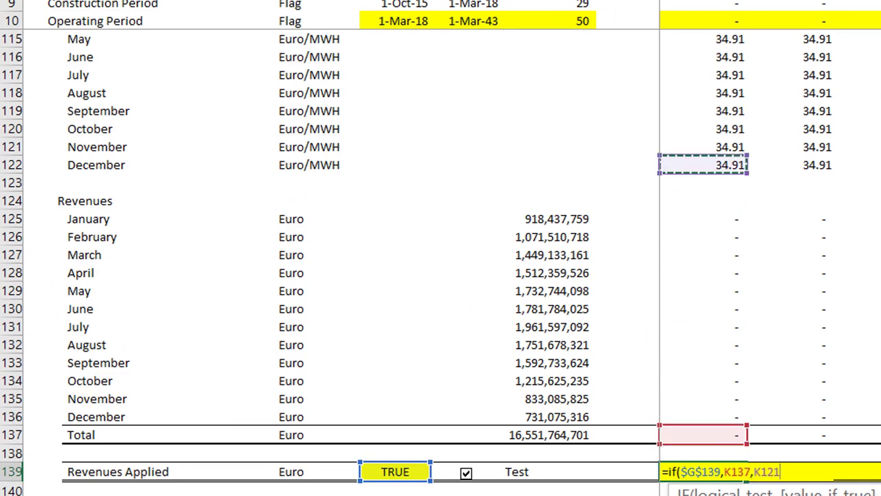
pyautogui.scroll(1, 441, 275)
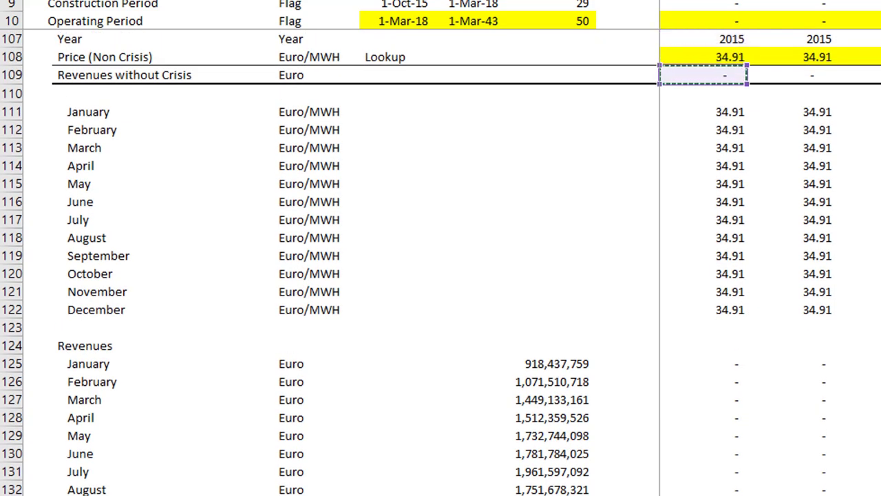
pyautogui.scroll(-2, 440, 275)
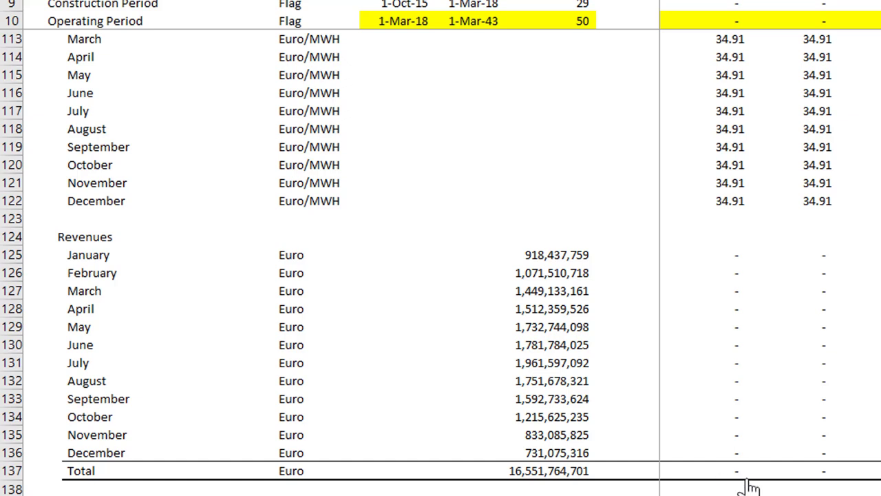
pyautogui.click(610, 402)
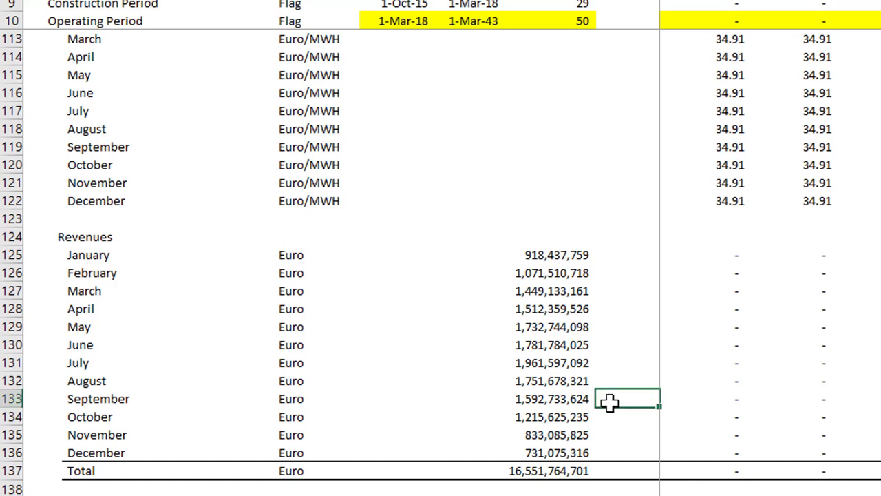
pyautogui.click(708, 488)
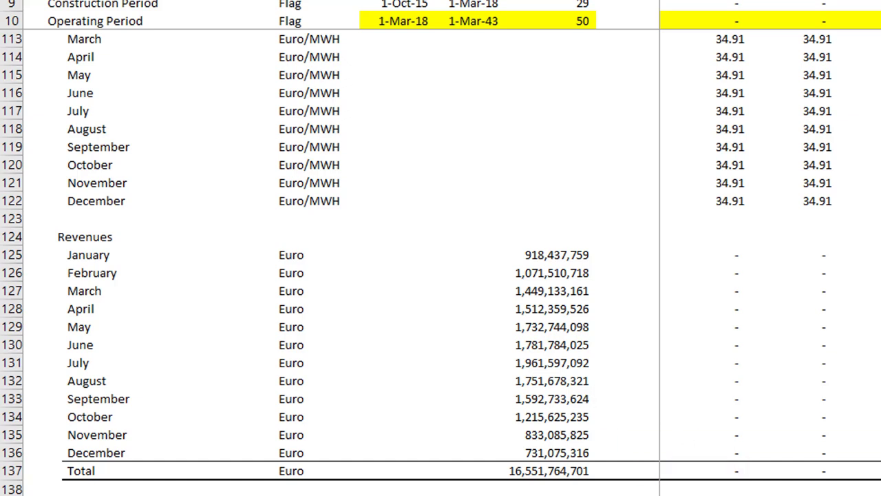
# - Check the Revenues Applied switch cell and the Free Cash Flow and Pre-tax Project IRR rows beneath it
pyautogui.press('Left')
pyautogui.press('Left')
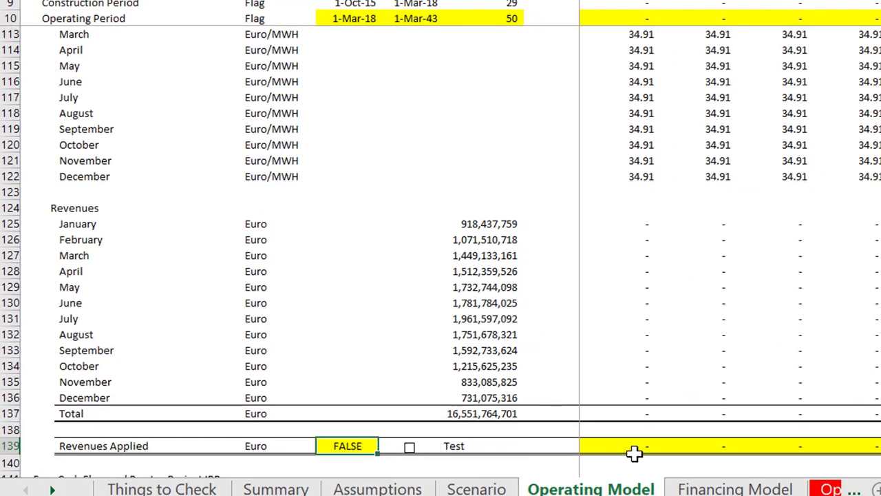
pyautogui.press('Right')
pyautogui.press('Right')
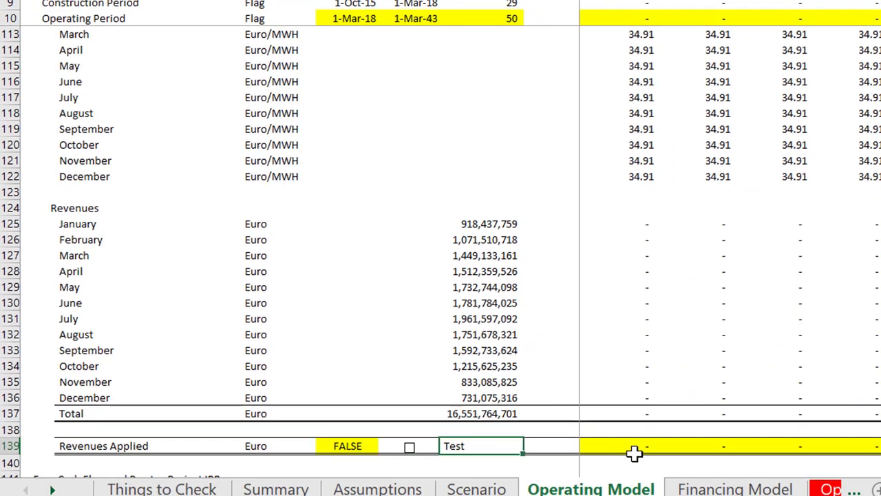
pyautogui.press('Down')
pyautogui.press('Down')
pyautogui.press('Down')
pyautogui.press('Down')
pyautogui.press('Down')
pyautogui.press('Down')
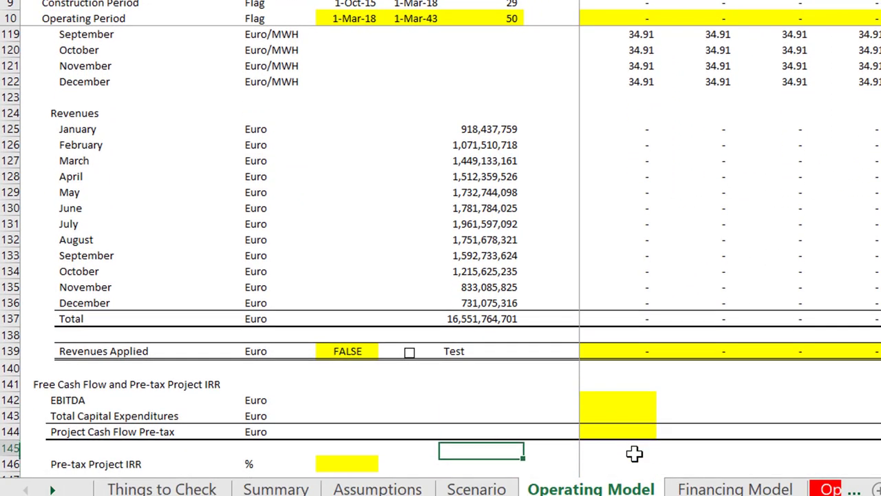
# - Inspect the first-period formulas of the Revenues Applied row and the monthly revenues Total row
pyautogui.press('Up')
pyautogui.press('Up')
pyautogui.press('Up')
pyautogui.press('Up')
pyautogui.press('Up')
pyautogui.press('Up')
pyautogui.press('Up')
pyautogui.press('Up')
pyautogui.press('Right')
pyautogui.press('Down')
pyautogui.press('Down')
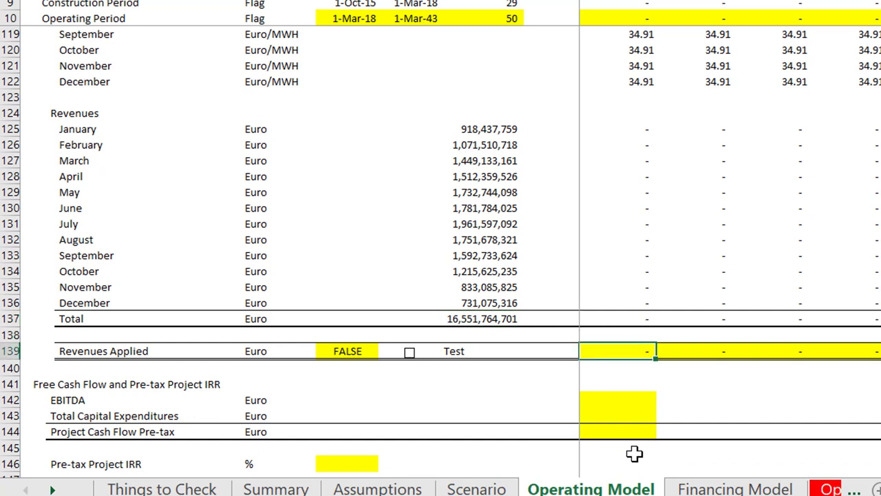
pyautogui.press('F2')
pyautogui.press('Escape')
pyautogui.press('Up')
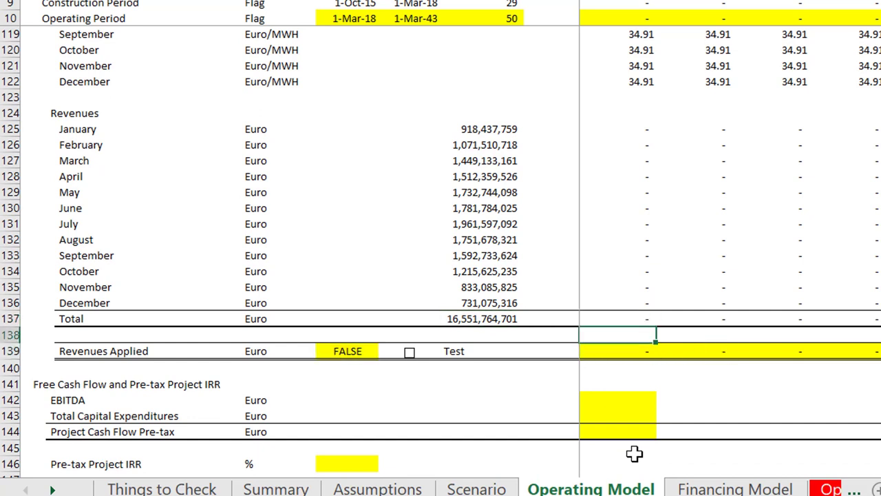
pyautogui.press('Up')
pyautogui.press('F2')
pyautogui.press('Escape')
pyautogui.press('Down')
pyautogui.press('Down')
pyautogui.press('Down')
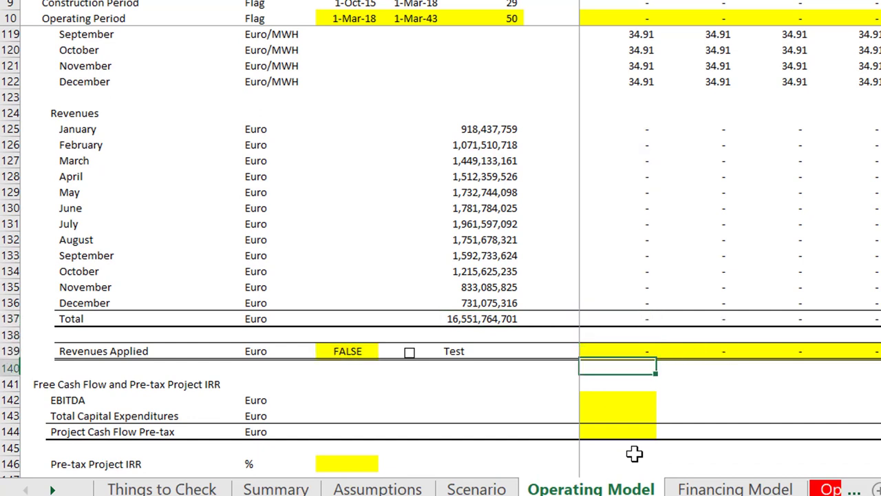
# - Look over the Free Cash Flow, Pre-tax Project IRR and Taxes and Depreciation rows below Revenues Applied
pyautogui.press('Down')
pyautogui.press('Down')
pyautogui.press('Down')
pyautogui.press('Down')
pyautogui.press('Down')
pyautogui.press('Down')
pyautogui.press('Down')
pyautogui.press('Down')
pyautogui.press('Down')
pyautogui.press('Down')
pyautogui.press('Down')
pyautogui.press('Down')
pyautogui.press('Up')
pyautogui.press('Up')
pyautogui.press('Up')
pyautogui.press('Up')
pyautogui.press('Up')
pyautogui.press('Up')
pyautogui.press('Up')
pyautogui.press('Up')
pyautogui.press('Up')
pyautogui.press('Up')
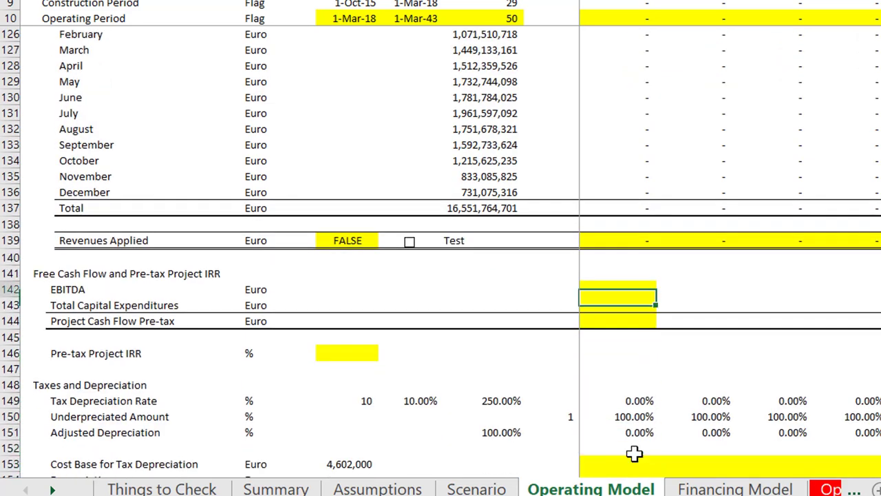
# - Start the first-period EBITDA formula in K142 with a reference to Revenues Applied (K139)
pyautogui.press('Up')
pyautogui.press('Down')
pyautogui.write('=')
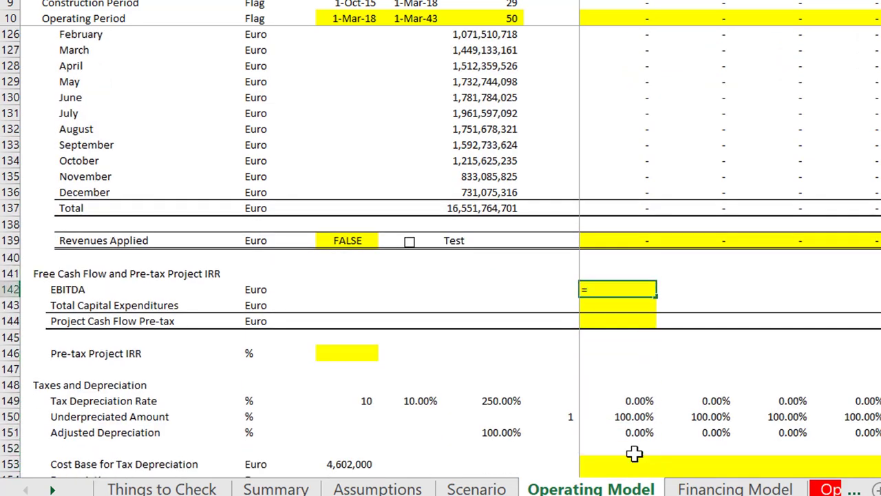
pyautogui.press('Up')
pyautogui.press('Up')
pyautogui.press('Up')
pyautogui.press('Up')
pyautogui.press('Up')
pyautogui.press('Up')
pyautogui.press('Up')
pyautogui.press('Up')
pyautogui.press('Up')
pyautogui.press('Up')
pyautogui.press('Up')
pyautogui.press('Up')
pyautogui.press('Up')
pyautogui.press('Up')
pyautogui.press('Up')
pyautogui.press('Up')
pyautogui.press('Up')
pyautogui.press('Up')
pyautogui.press('Up')
pyautogui.press('Up')
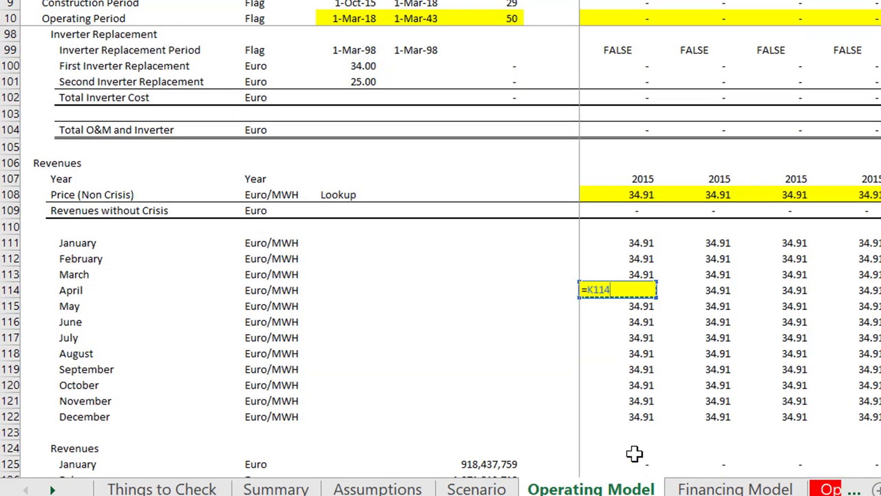
pyautogui.press('Down')
pyautogui.press('Down')
pyautogui.press('Down')
pyautogui.press('Down')
pyautogui.press('Down')
pyautogui.press('Down')
pyautogui.press('Down')
pyautogui.press('Down')
pyautogui.press('Down')
pyautogui.press('Down')
pyautogui.press('Down')
pyautogui.press('Down')
pyautogui.press('Down')
pyautogui.press('Up')
pyautogui.press('Up')
pyautogui.press('Down')
pyautogui.press('Down')
pyautogui.press('Down')
pyautogui.press('Down')
pyautogui.press('Down')
pyautogui.press('Down')
pyautogui.press('Down')
pyautogui.press('Down')
pyautogui.press('Down')
pyautogui.press('Down')
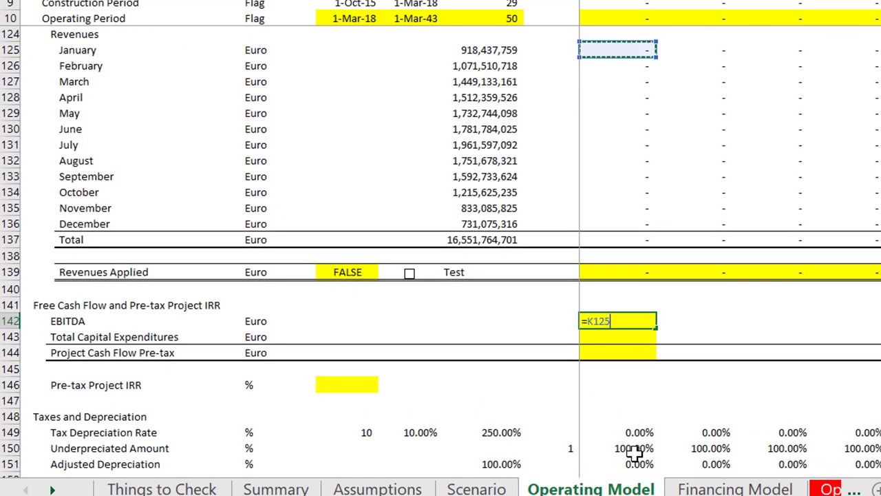
pyautogui.press('Down')
pyautogui.press('Down')
pyautogui.press('Down')
pyautogui.press('Down')
pyautogui.press('Down')
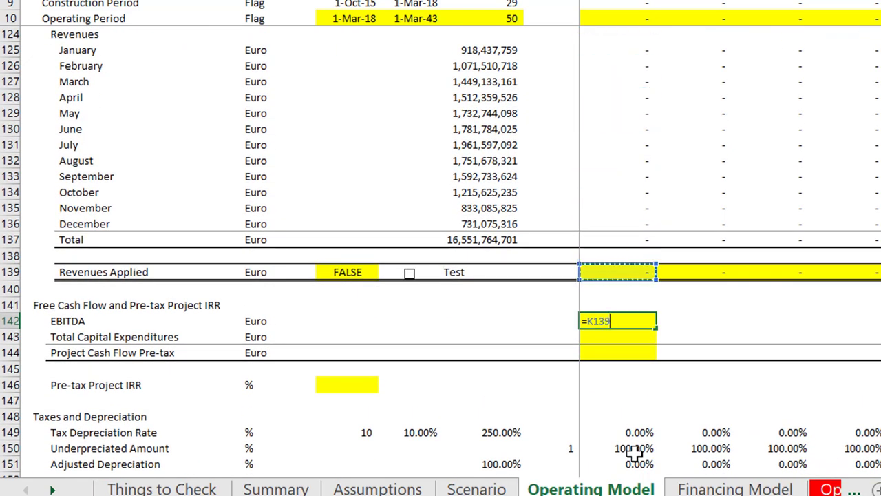
# - Complete the EBITDA formula by subtracting Total O&M and Inverter (K104) and fill it across the periods
pyautogui.write('-')
pyautogui.press('Up')
pyautogui.press('Up')
pyautogui.press('Up')
pyautogui.press('Up')
pyautogui.press('Up')
pyautogui.press('Up')
pyautogui.press('Up')
pyautogui.press('Up')
pyautogui.press('Up')
pyautogui.press('Up')
pyautogui.press('Up')
pyautogui.press('Up')
pyautogui.press('Up')
pyautogui.press('Up')
pyautogui.press('Up')
pyautogui.press('Up')
pyautogui.press('Up')
pyautogui.press('Up')
pyautogui.press('Up')
pyautogui.press('Up')
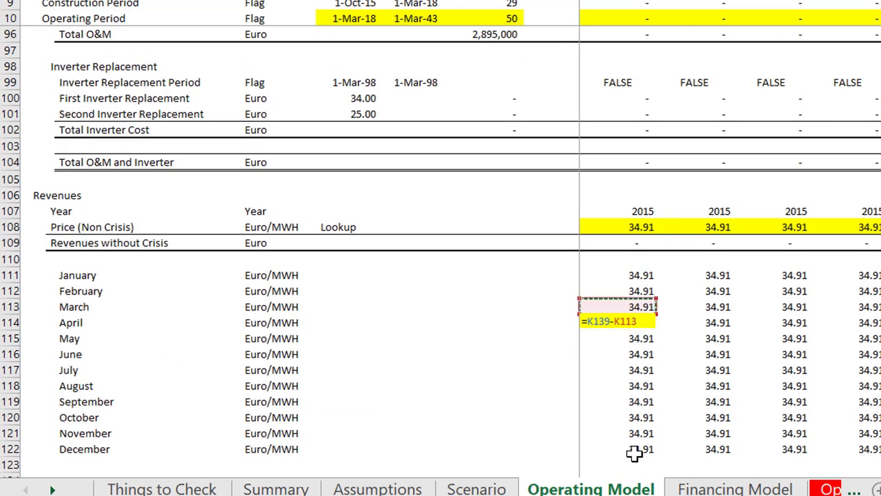
pyautogui.press('Down')
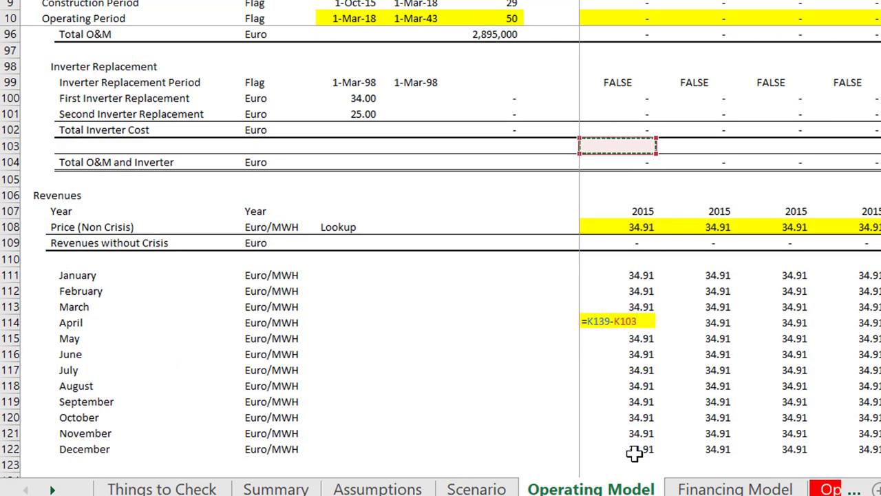
pyautogui.press('Down')
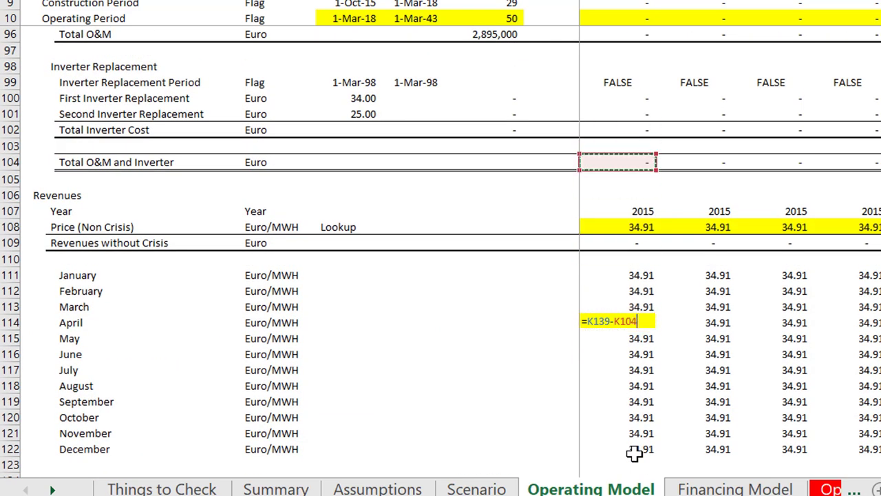
pyautogui.press('Return')
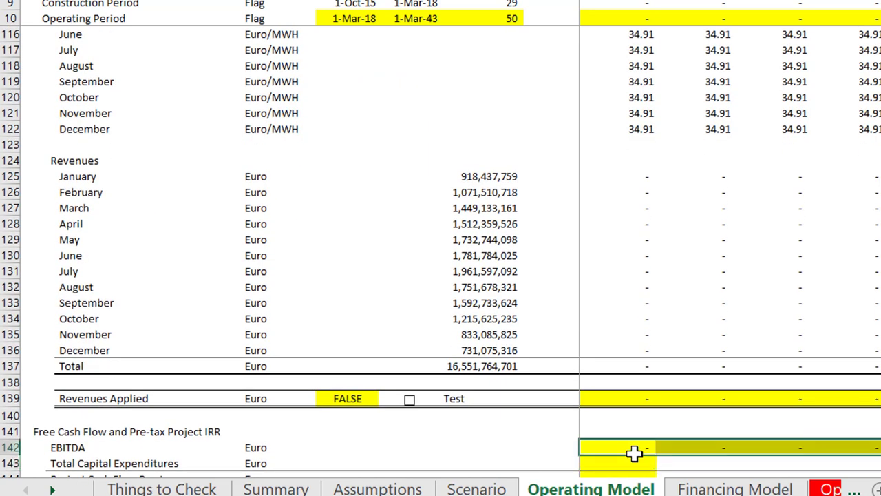
# - Link Total Capital Expenditures in K143 to Grand Total Capital Expenditure (K63) and fill it across the periods
pyautogui.press('Down')
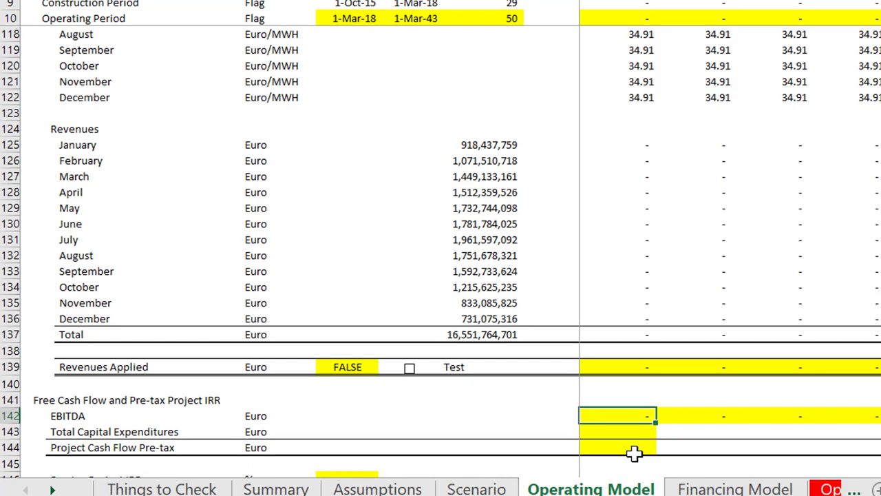
pyautogui.write('=')
pyautogui.hotkey('ctrl', 'Up')
pyautogui.hotkey('ctrl', 'Up')
pyautogui.hotkey('ctrl', 'Up')
pyautogui.hotkey('ctrl', 'Up')
pyautogui.hotkey('ctrl', 'Up')
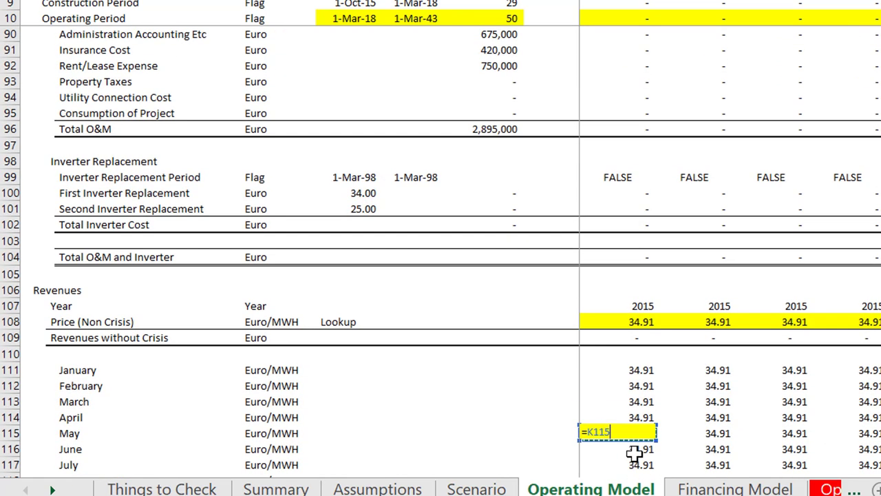
pyautogui.hotkey('ctrl', 'Up')
pyautogui.hotkey('ctrl', 'Up')
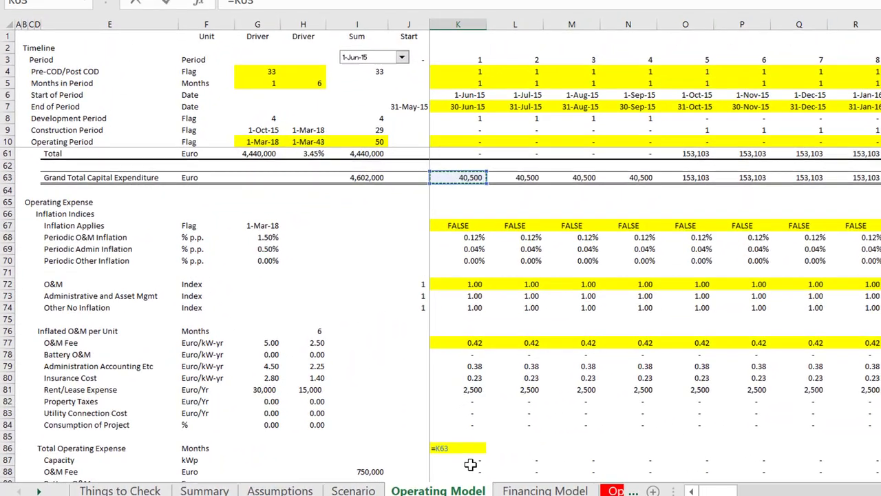
pyautogui.press('Return')
pyautogui.click(470, 461)
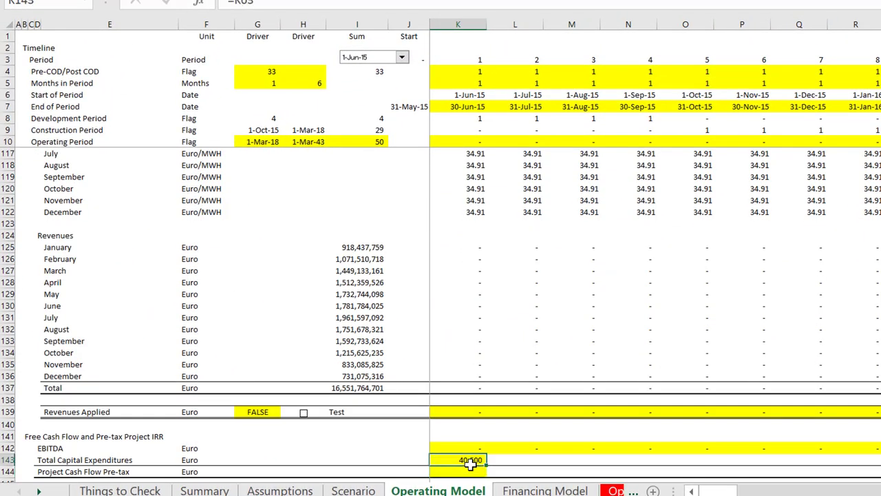
pyautogui.hotkey('ctrl', 'shift', 'Right')
pyautogui.hotkey('ctrl', 'r')
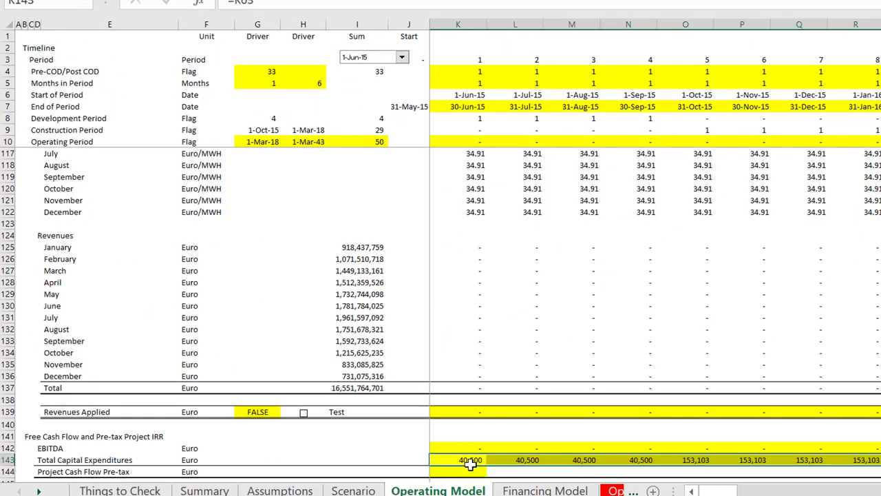
# - Calculate Project Cash Flow Pre-tax as EBITDA minus Total Capital Expenditures (=K142-K143) and fill it across the periods
pyautogui.press('Down')
pyautogui.press('Down')
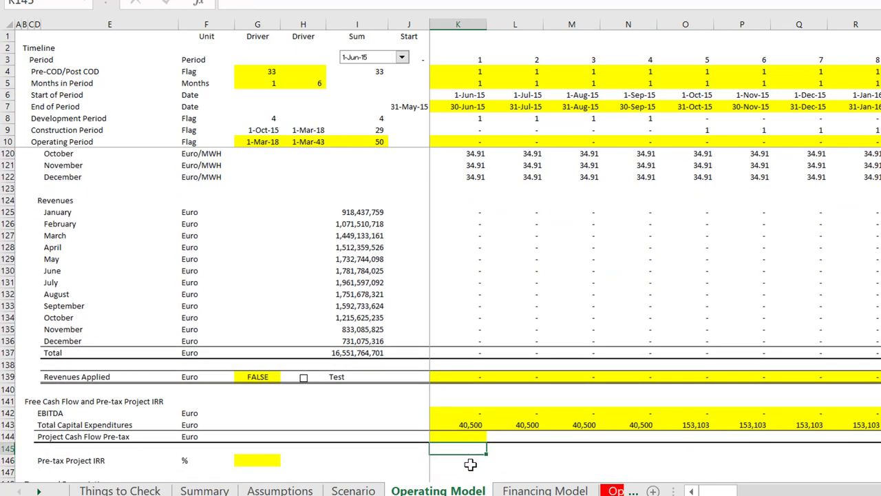
pyautogui.press('Up')
pyautogui.write('=')
pyautogui.press('Up')
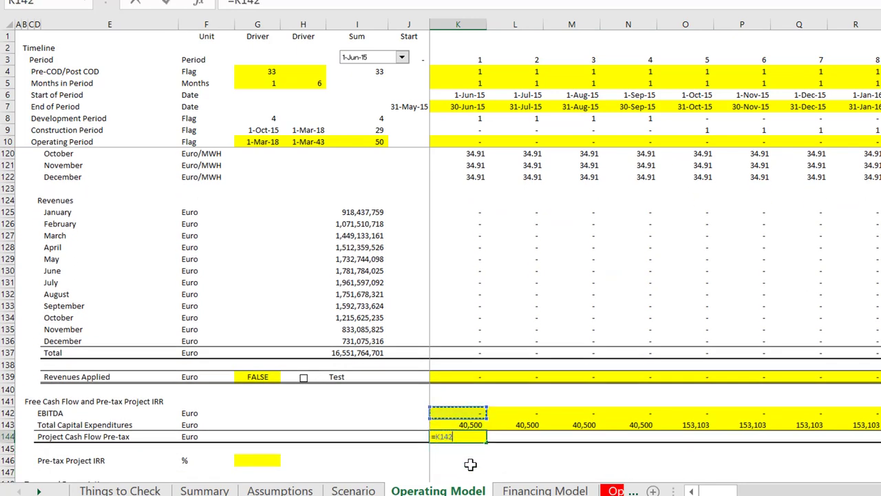
pyautogui.press('Up')
pyautogui.write('-')
pyautogui.press('Up')
pyautogui.press('Return')
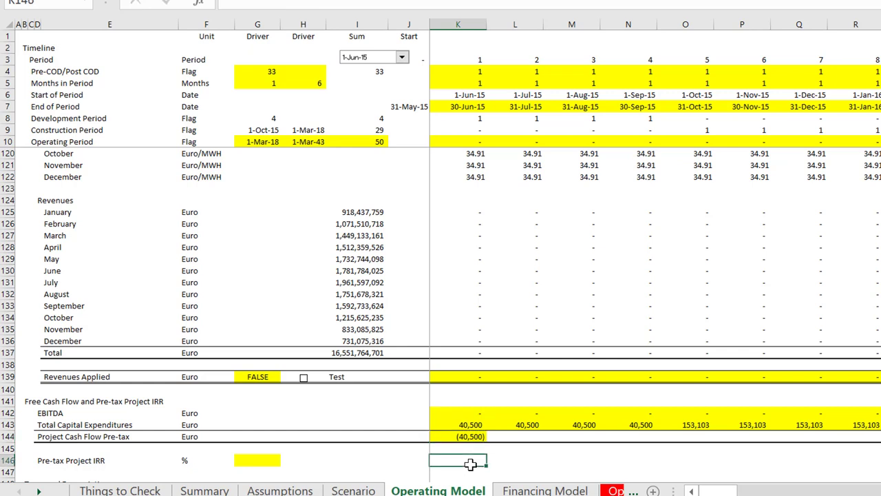
pyautogui.press('Up')
pyautogui.hotkey('ctrl', 'shift', 'Right')
pyautogui.hotkey('ctrl', 'r')
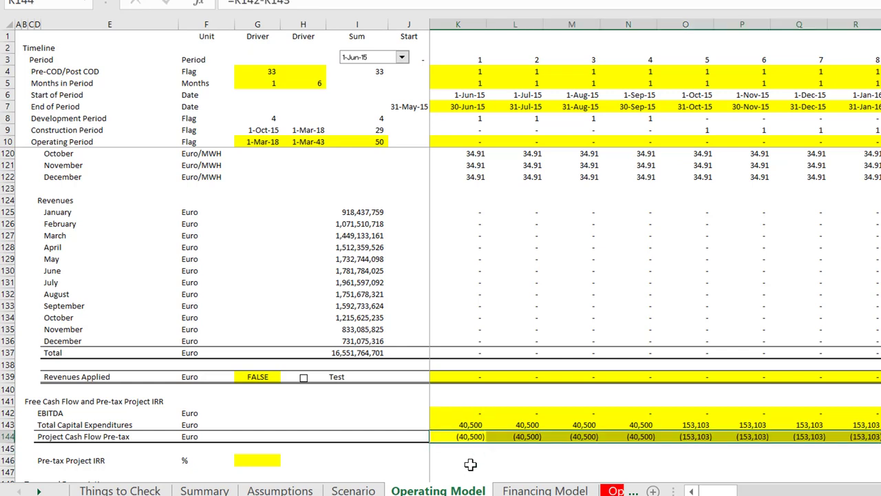
# - Start an XIRR formula in the Pre-tax Project IRR cell (G146) with the Project Cash Flow Pre-tax values K144:DQ144
pyautogui.press('Left')
pyautogui.press('Left')
pyautogui.press('Left')
pyautogui.press('Left')
pyautogui.press('Down')
pyautogui.press('Down')
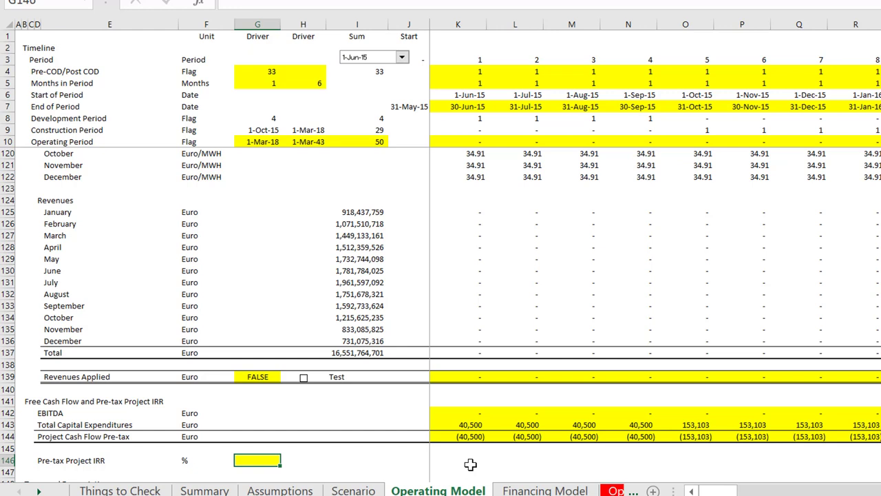
pyautogui.write('=xir')
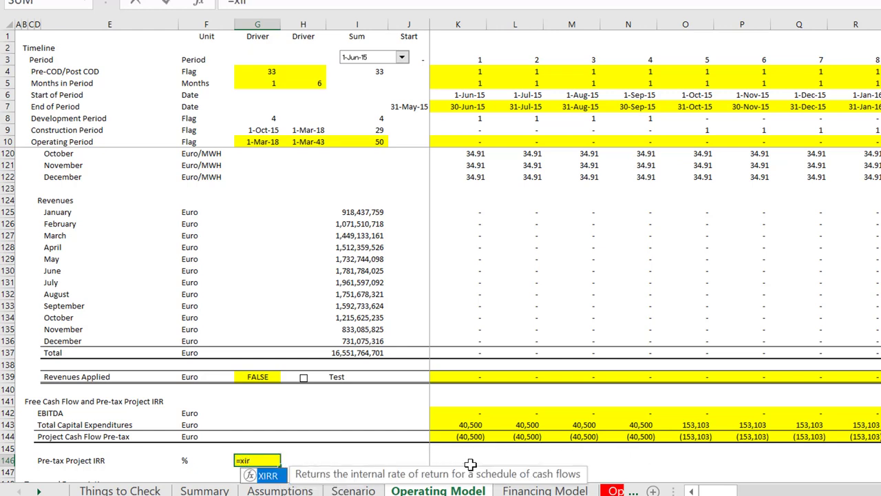
pyautogui.press('Tab')
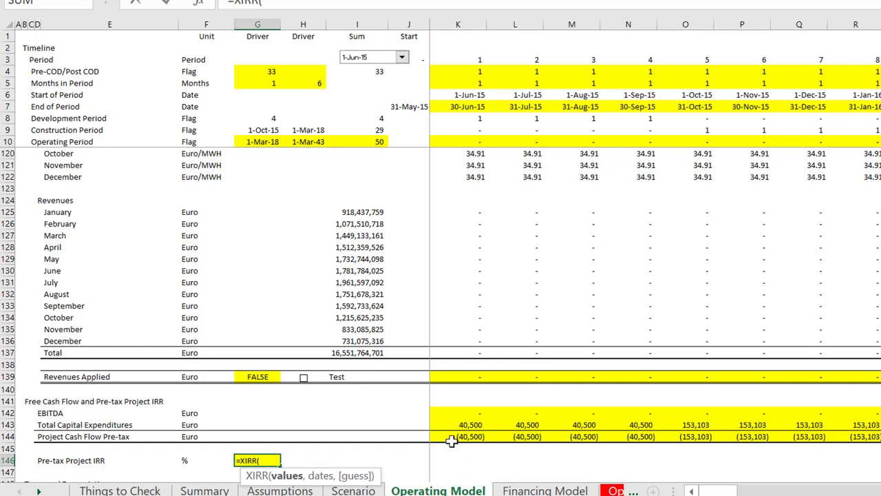
pyautogui.click(449, 441)
pyautogui.hotkey('ctrl', 'shift', 'Right')
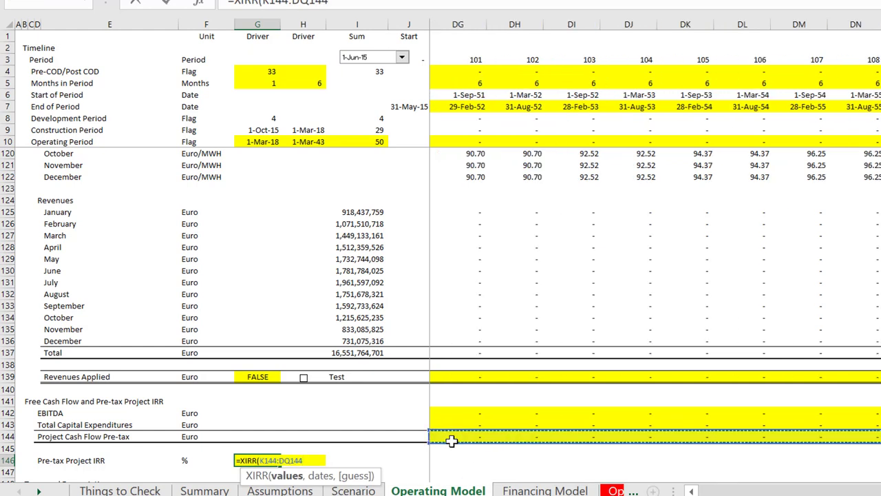
# - Complete the XIRR formula with the End of Period dates K7:DQ7 as its dates argument
pyautogui.write(',')
pyautogui.press('Right')
pyautogui.press('Right')
pyautogui.press('Right')
pyautogui.press('Right')
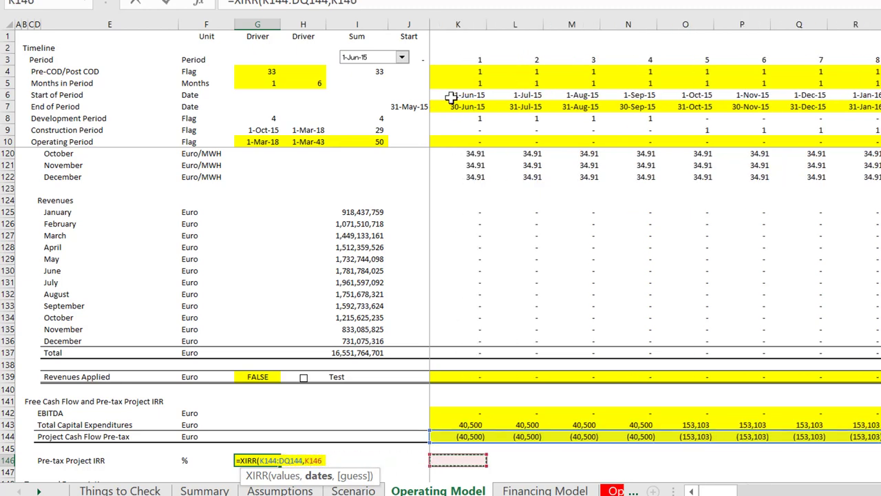
pyautogui.click(451, 105)
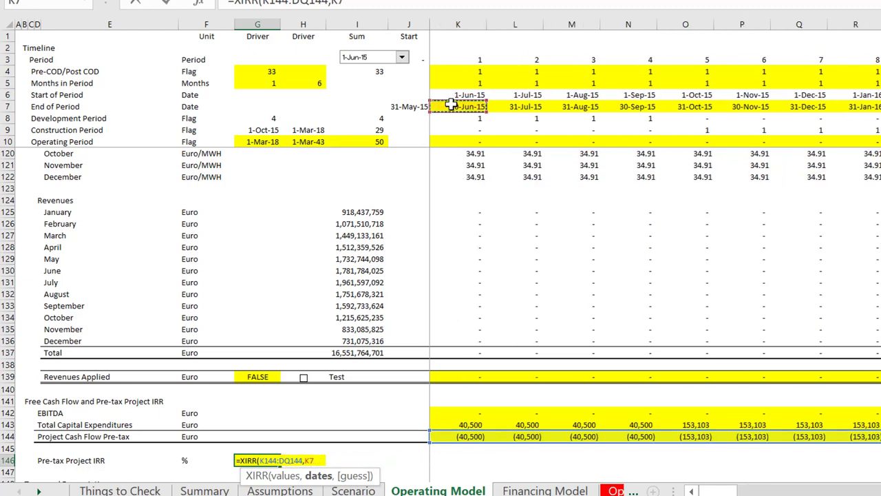
pyautogui.hotkey('ctrl', 'shift', 'Right')
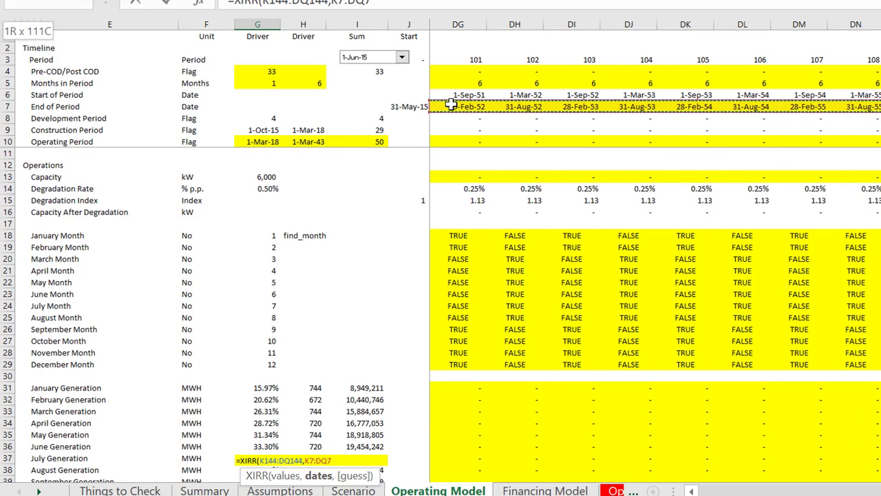
pyautogui.press('Return')
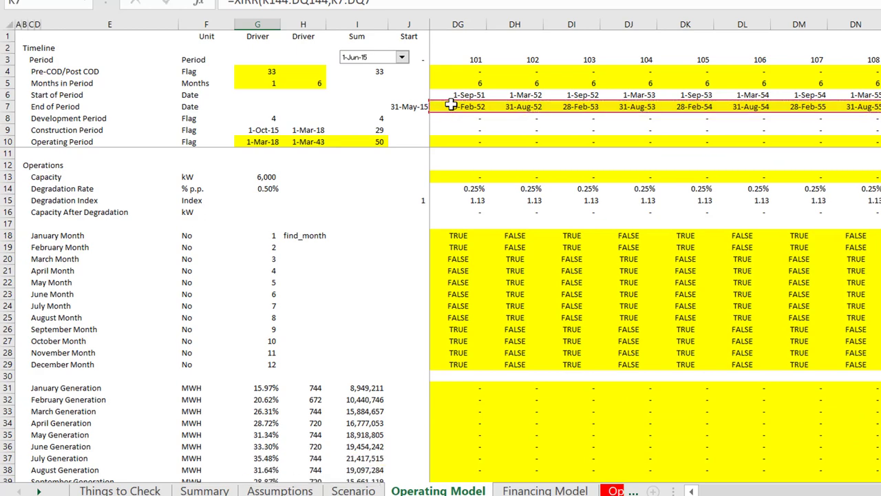
# - Check the Pre-tax Project IRR result and the cells beside it
pyautogui.press('Up')
pyautogui.press('Right')
pyautogui.press('Right')
pyautogui.press('Right')
pyautogui.press('Right')
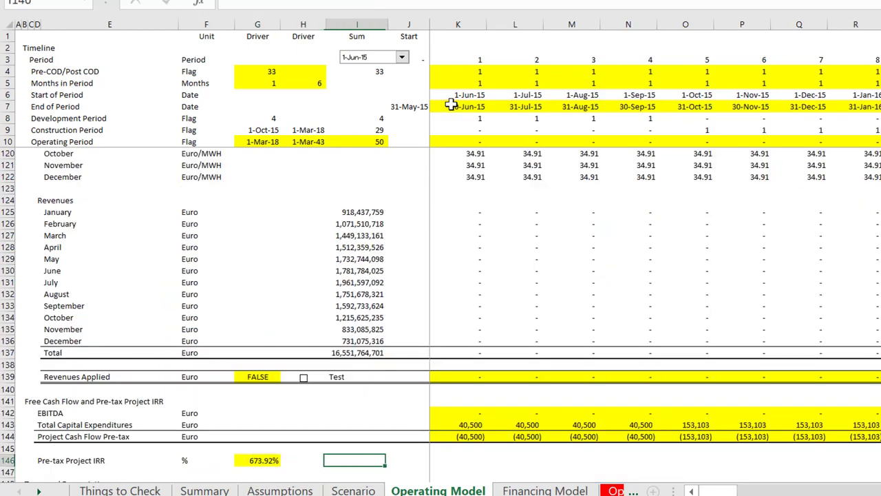
pyautogui.press('Left')
pyautogui.press('Left')
pyautogui.press('Left')
pyautogui.press('Left')
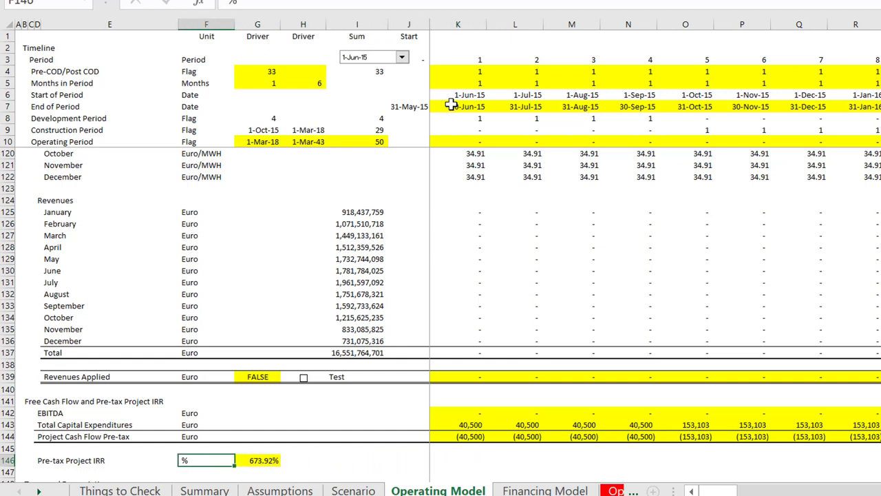
pyautogui.press('Right')
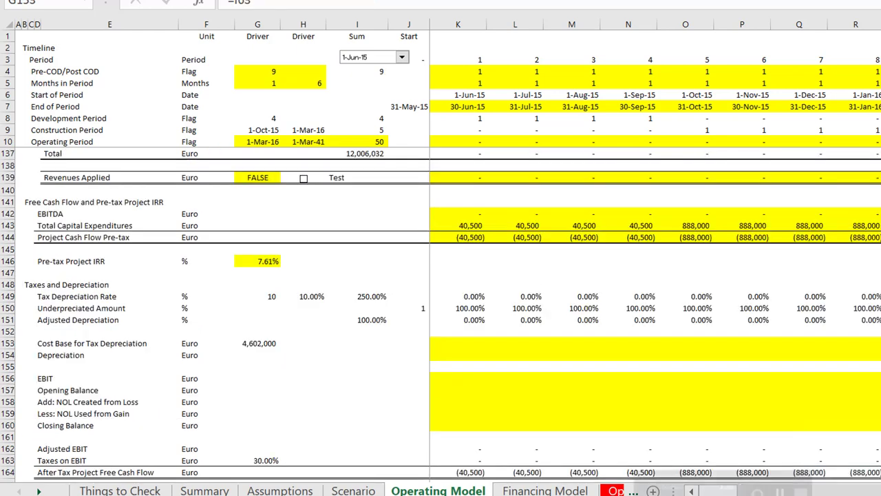
# - Inspect the Cost Base for Tax Depreciation driver (G153) and the Taxes and Depreciation rows around it
pyautogui.click(257, 342)
pyautogui.press('Up')
pyautogui.press('Up')
pyautogui.press('Up')
pyautogui.press('Up')
pyautogui.press('Up')
pyautogui.press('Up')
pyautogui.press('Up')
pyautogui.press('Up')
pyautogui.press('Up')
pyautogui.press('Up')
pyautogui.press('Up')
pyautogui.press('Up')
pyautogui.press('Up')
pyautogui.press('Up')
pyautogui.press('Up')
pyautogui.press('Up')
pyautogui.press('Up')
pyautogui.press('Up')
pyautogui.press('Up')
pyautogui.press('Up')
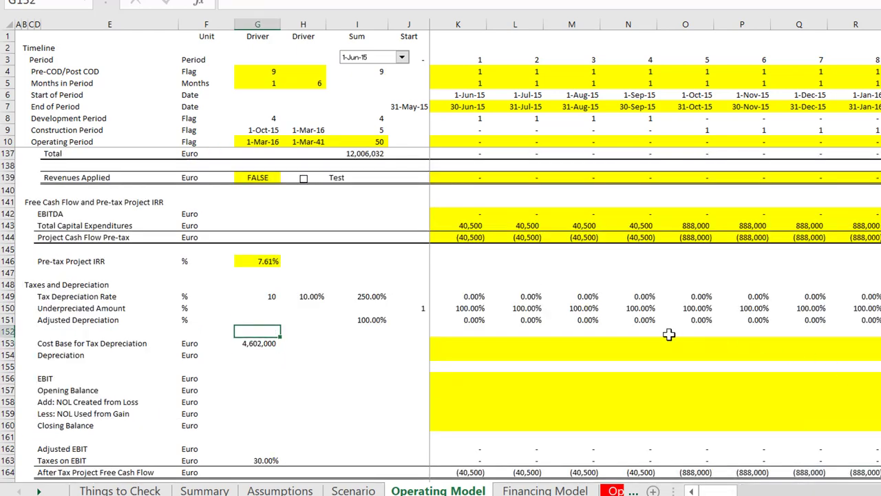
# - Review the sections above Taxes and Depreciation, from the inflation indices and capital expenditures up to the monthly generation rows
pyautogui.press('Up')
pyautogui.press('Up')
pyautogui.press('Up')
pyautogui.press('Up')
pyautogui.press('Up')
pyautogui.press('Up')
pyautogui.press('Up')
pyautogui.press('Up')
pyautogui.press('Up')
pyautogui.press('Up')
pyautogui.press('Up')
pyautogui.press('Up')
pyautogui.press('Up')
pyautogui.press('Up')
pyautogui.press('Up')
pyautogui.press('Up')
pyautogui.press('Up')
pyautogui.press('Up')
pyautogui.press('Up')
pyautogui.press('Up')
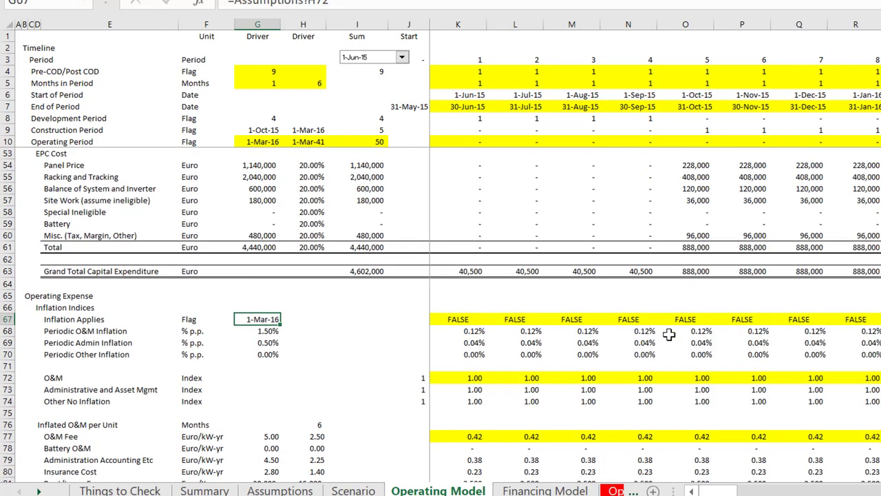
pyautogui.press('Right')
pyautogui.press('Right')
pyautogui.press('Right')
pyautogui.press('Up')
pyautogui.press('Up')
pyautogui.press('Up')
pyautogui.press('Up')
pyautogui.press('Up')
pyautogui.press('Up')
pyautogui.press('Up')
pyautogui.press('Up')
pyautogui.press('Up')
pyautogui.press('Up')
pyautogui.press('Up')
pyautogui.press('Up')
pyautogui.press('Up')
pyautogui.press('Up')
pyautogui.press('Up')
pyautogui.press('Up')
pyautogui.press('Up')
pyautogui.press('Up')
pyautogui.press('Up')
pyautogui.press('Up')
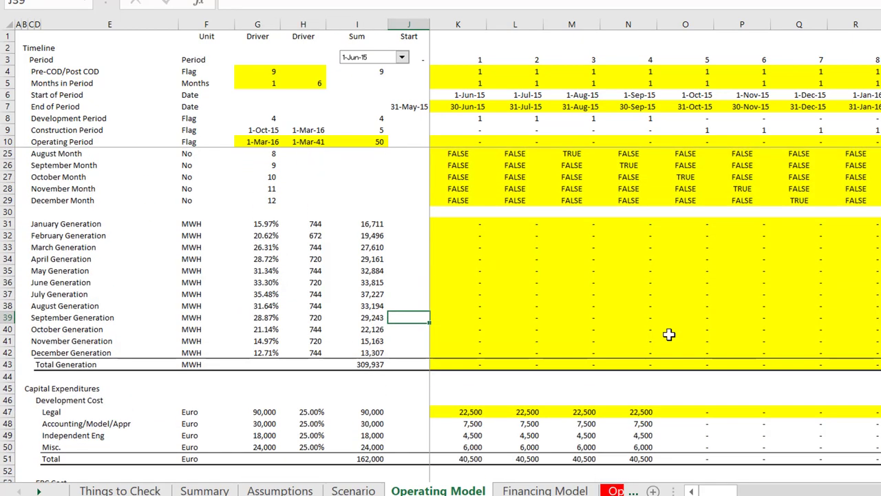
# - Look through the first-period column from the generation rows back down to the Adjusted Depreciation row (K151)
pyautogui.press('Right')
pyautogui.press('Down')
pyautogui.press('Down')
pyautogui.press('Down')
pyautogui.press('Down')
pyautogui.press('Down')
pyautogui.press('Down')
pyautogui.press('Down')
pyautogui.press('Down')
pyautogui.press('Down')
pyautogui.press('Down')
pyautogui.press('Down')
pyautogui.press('Down')
pyautogui.press('Down')
pyautogui.press('Down')
pyautogui.press('Down')
pyautogui.press('Down')
pyautogui.press('Down')
pyautogui.press('Down')
pyautogui.press('Down')
pyautogui.press('Down')
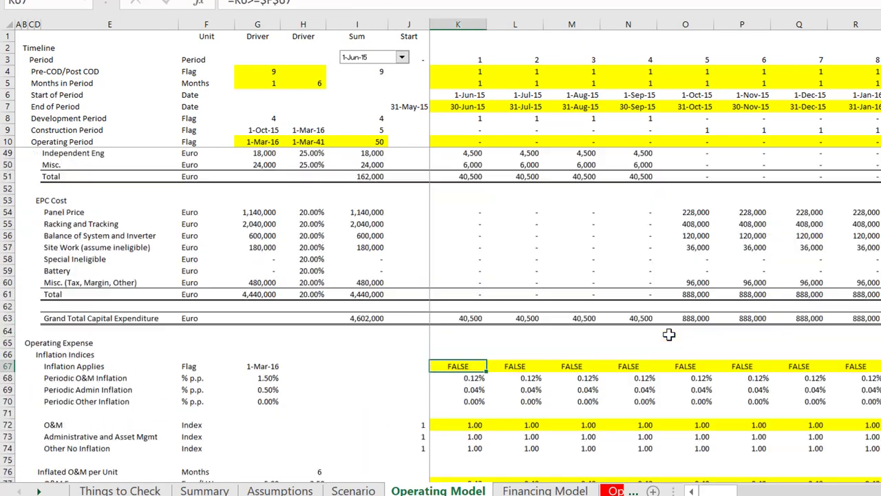
pyautogui.press('Down')
pyautogui.press('Down')
pyautogui.press('Down')
pyautogui.press('Down')
pyautogui.press('Down')
pyautogui.press('Down')
pyautogui.press('Down')
pyautogui.press('Down')
pyautogui.press('Down')
pyautogui.press('Down')
pyautogui.press('Down')
pyautogui.press('Down')
pyautogui.press('Down')
pyautogui.press('Down')
pyautogui.press('Down')
pyautogui.press('Down')
pyautogui.press('Down')
pyautogui.press('Down')
pyautogui.press('Down')
pyautogui.press('Down')
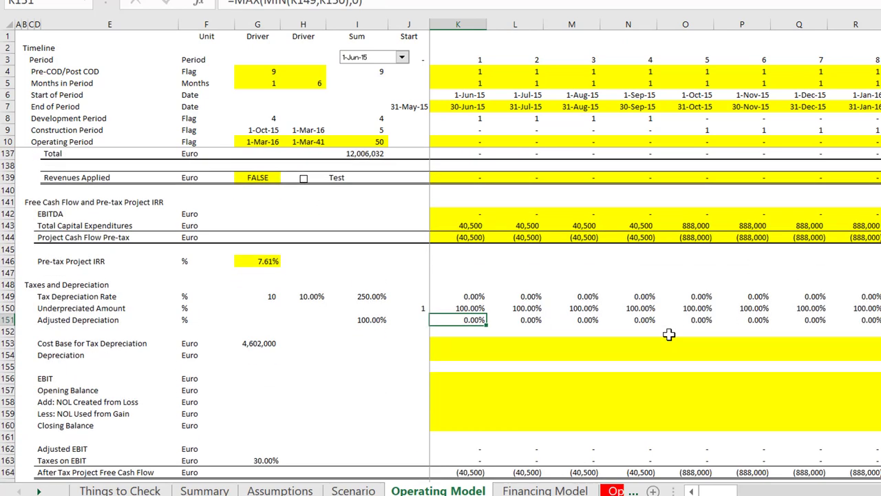
# - Examine the Depreciation, EBIT and NOL balance rows and the After Tax Project Free Cash Flow rows below them
pyautogui.press('Down')
pyautogui.press('Down')
pyautogui.press('Down')
pyautogui.press('Left')
pyautogui.press('Left')
pyautogui.press('Left')
pyautogui.press('Left')
pyautogui.press('Left')
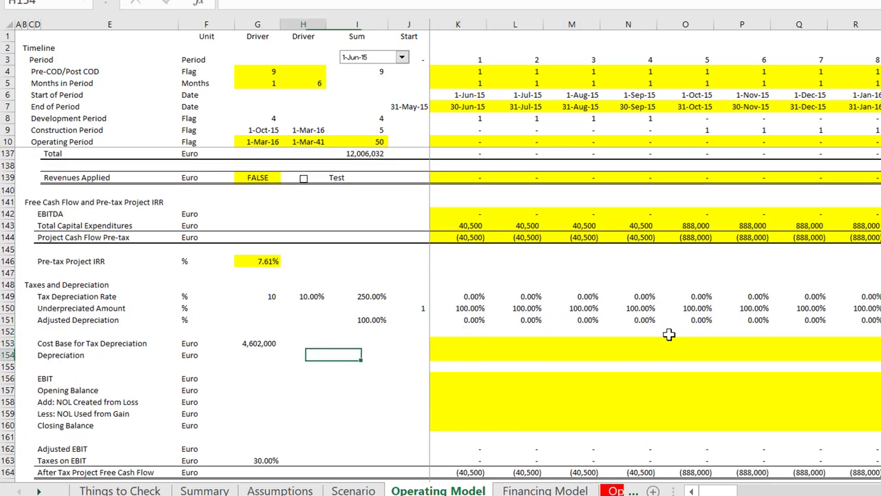
pyautogui.press('Left')
pyautogui.press('Left')
pyautogui.press('Left')
pyautogui.press('Left')
pyautogui.press('Left')
pyautogui.press('Down')
pyautogui.press('Down')
pyautogui.press('Down')
pyautogui.press('Down')
pyautogui.press('Down')
pyautogui.press('Down')
pyautogui.press('Down')
pyautogui.press('Down')
pyautogui.press('Down')
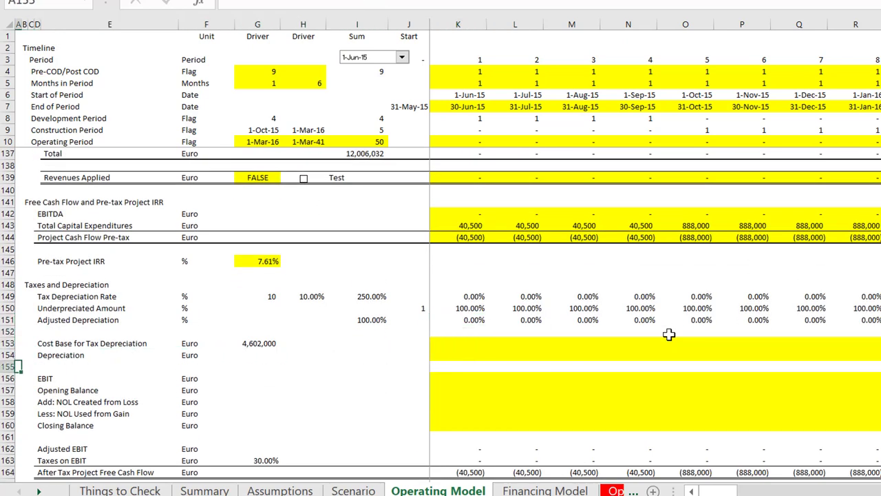
pyautogui.press('Down')
pyautogui.press('Down')
pyautogui.press('Down')
pyautogui.press('Down')
pyautogui.press('Down')
pyautogui.press('Down')
pyautogui.press('Down')
pyautogui.press('Up')
pyautogui.press('Up')
pyautogui.press('Up')
pyautogui.press('Up')
pyautogui.press('Up')
pyautogui.press('Up')
pyautogui.press('Up')
pyautogui.press('Up')
pyautogui.press('Up')
pyautogui.press('Up')
pyautogui.press('Up')
pyautogui.press('Up')
pyautogui.press('Up')
pyautogui.press('Up')
pyautogui.press('Up')
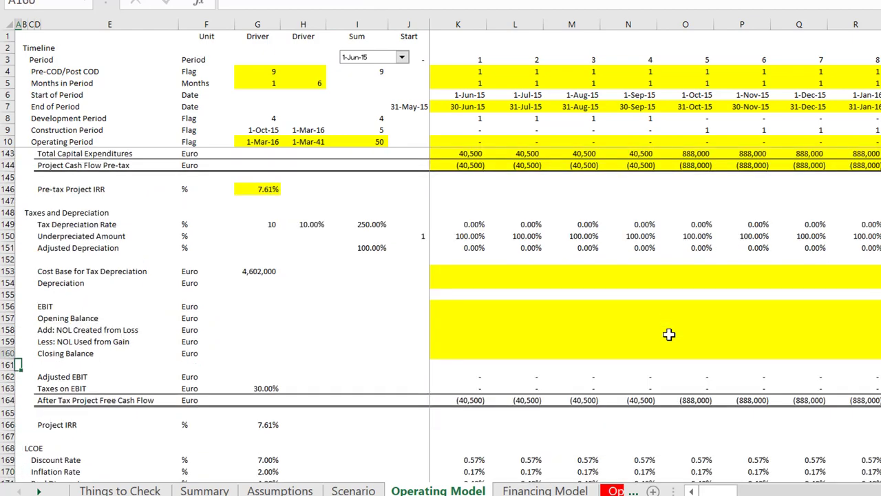
pyautogui.press('Up')
pyautogui.press('Up')
# - Select the first-period cell of the Cost Base for Tax Depreciation row (K153)
pyautogui.press('Right')
pyautogui.press('Right')
pyautogui.press('Right')
pyautogui.press('Right')
pyautogui.press('Right')
pyautogui.press('Right')
pyautogui.press('Right')
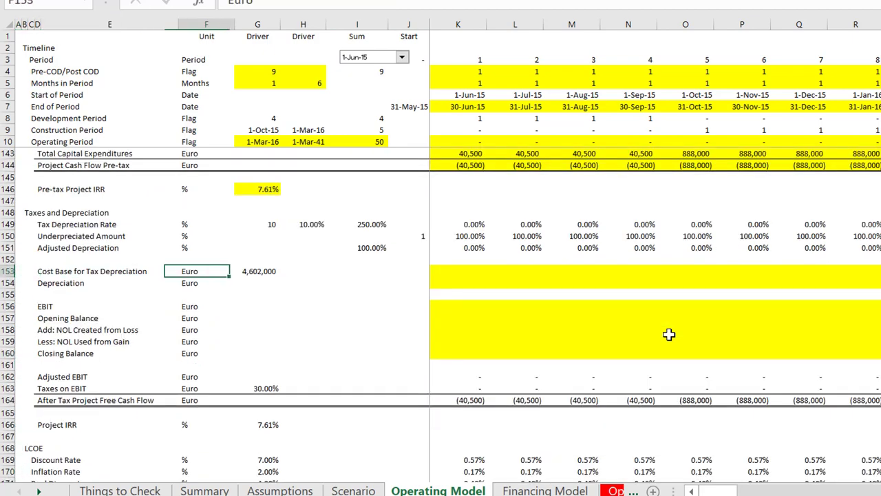
pyautogui.press('Right')
pyautogui.press('Right')
pyautogui.press('Right')
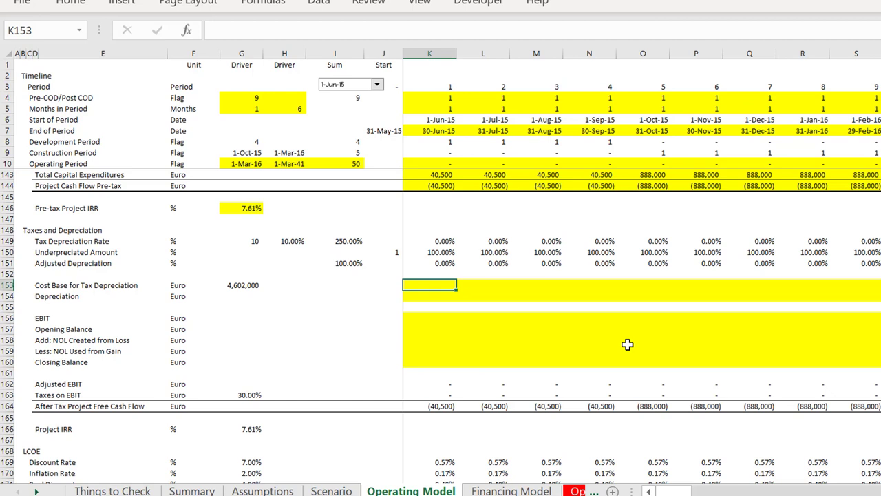
pyautogui.write('=')
pyautogui.press('Left')
pyautogui.press('Left')
pyautogui.press('Left')
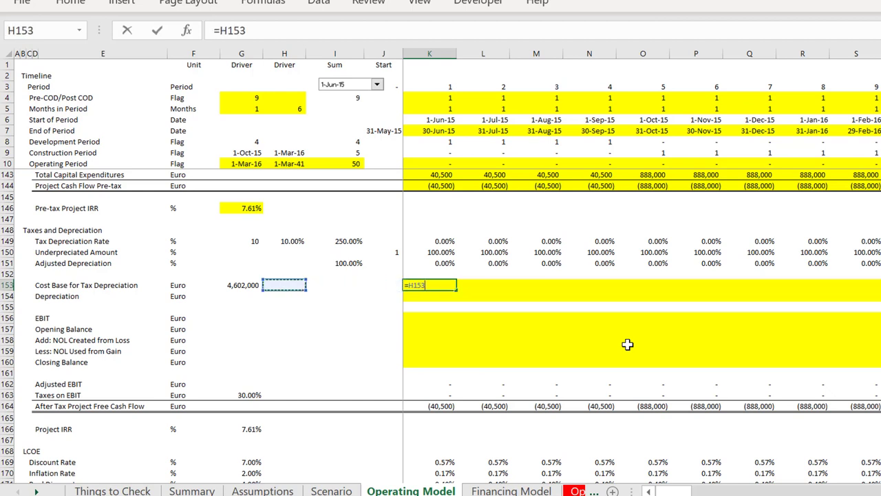
pyautogui.press('Left')
pyautogui.press('Escape')
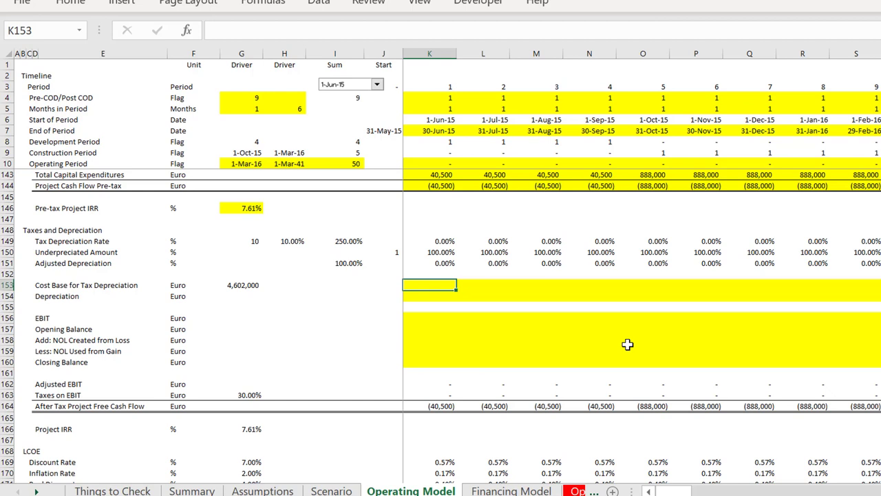
# - Enter =$G$153*K10 in the first-period Cost Base for Tax Depreciation cell (K153) and fill it across the row's remaining periods
pyautogui.write('=')
pyautogui.press('Left')
pyautogui.press('Left')
pyautogui.press('Left')
pyautogui.press('Left')
pyautogui.press('F4')
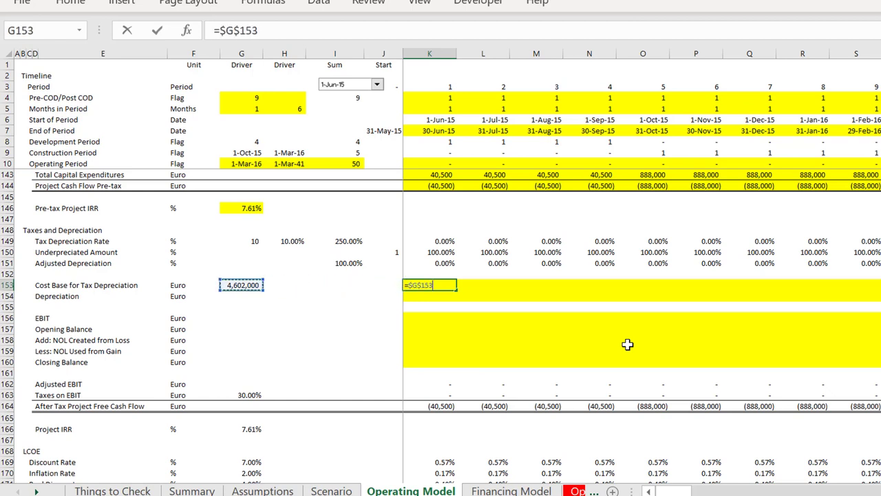
pyautogui.write('*')
pyautogui.click(440, 166)
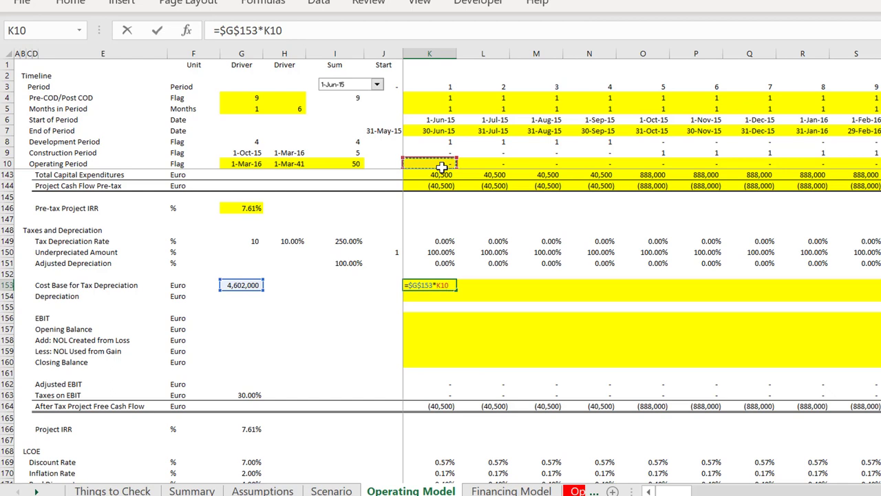
pyautogui.hotkey('ctrl', 'Return')
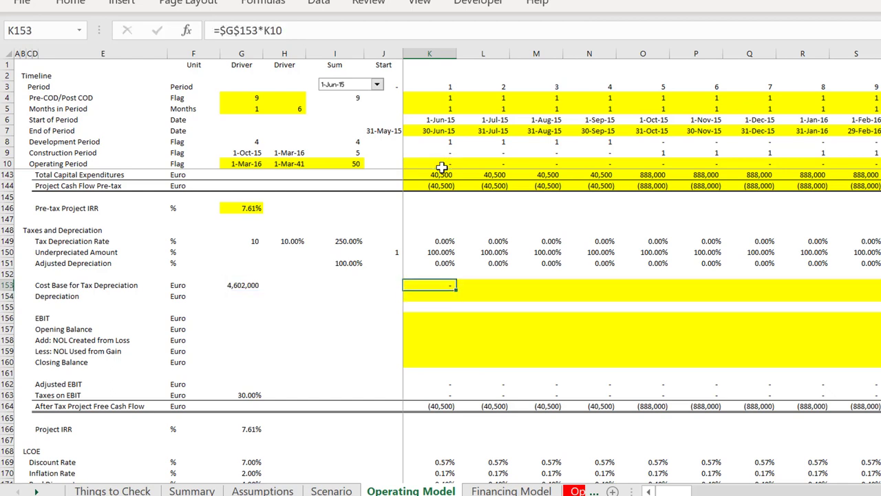
pyautogui.hotkey('ctrl', 'shift', 'Right')
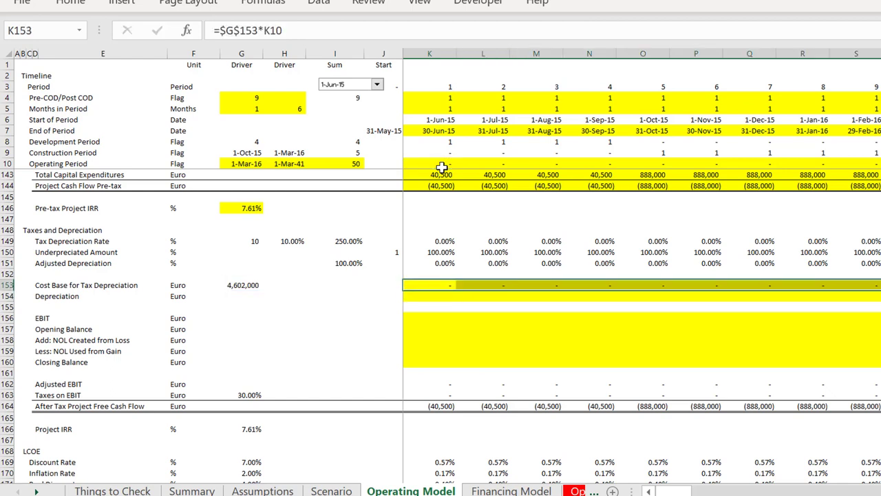
# - Enter =K151*K153 in the first-period Depreciation cell (K154) and fill it across the row's remaining periods
pyautogui.press('Down')
pyautogui.press('Left')
pyautogui.press('Left')
pyautogui.press('Right')
pyautogui.press('Right')
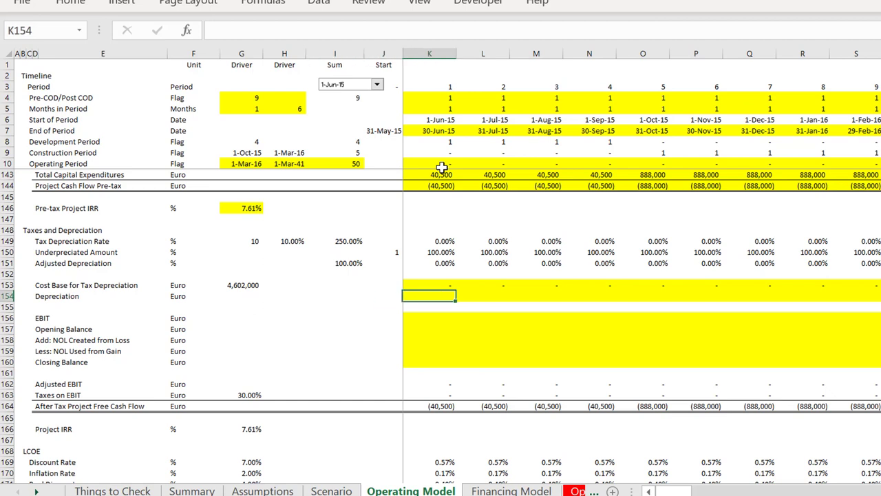
pyautogui.write('=')
pyautogui.press('Up')
pyautogui.press('Up')
pyautogui.press('Up')
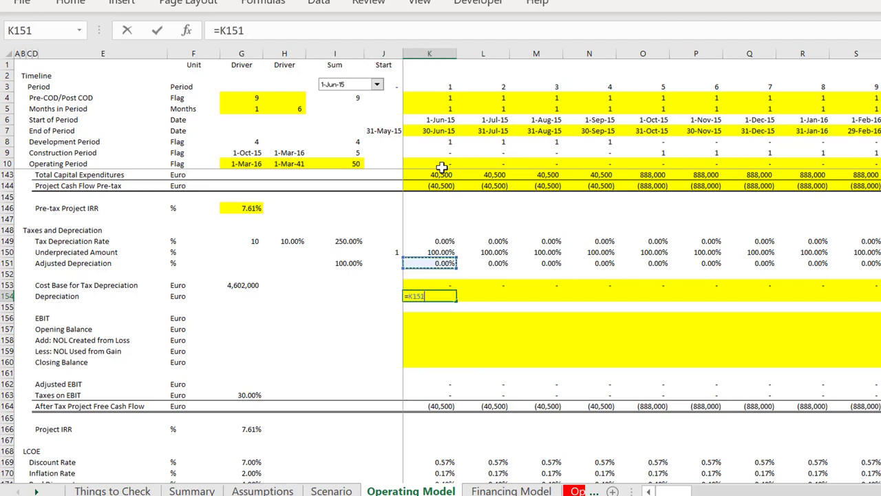
pyautogui.press('Left')
pyautogui.press('Left')
pyautogui.press('Right')
pyautogui.press('Right')
pyautogui.write('*')
pyautogui.press('Up')
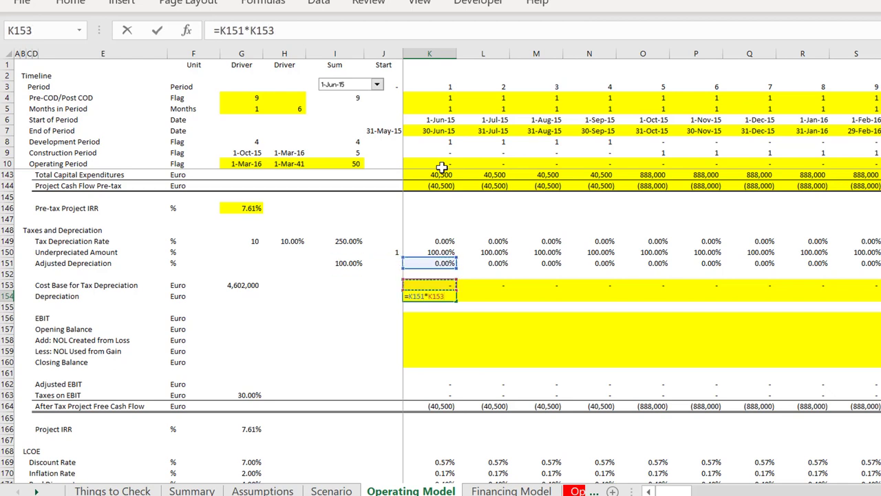
pyautogui.press('Return')
pyautogui.press('Up')
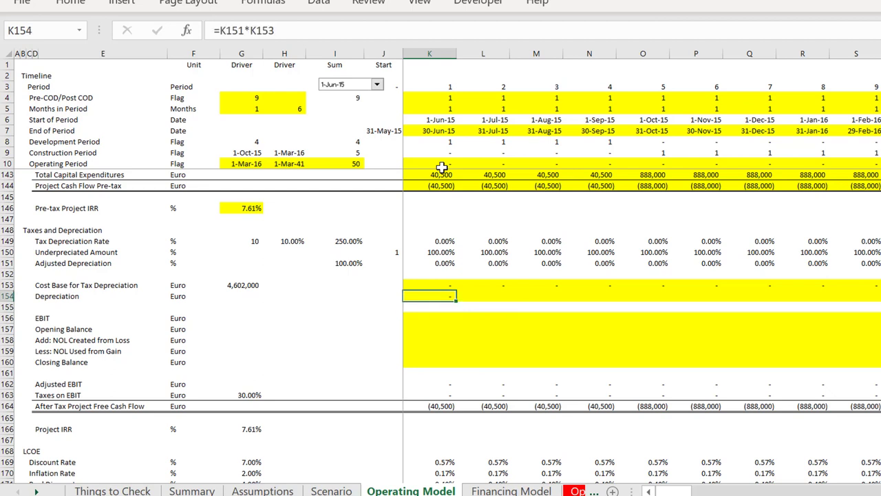
pyautogui.hotkey('ctrl', 'shift', 'Right')
pyautogui.hotkey('ctrl', 'r')
# - Examine the Tax Depreciation Rate drivers (G149 and H149) and the empty driver cells of the rows below
pyautogui.press('Up')
pyautogui.press('Up')
pyautogui.press('Up')
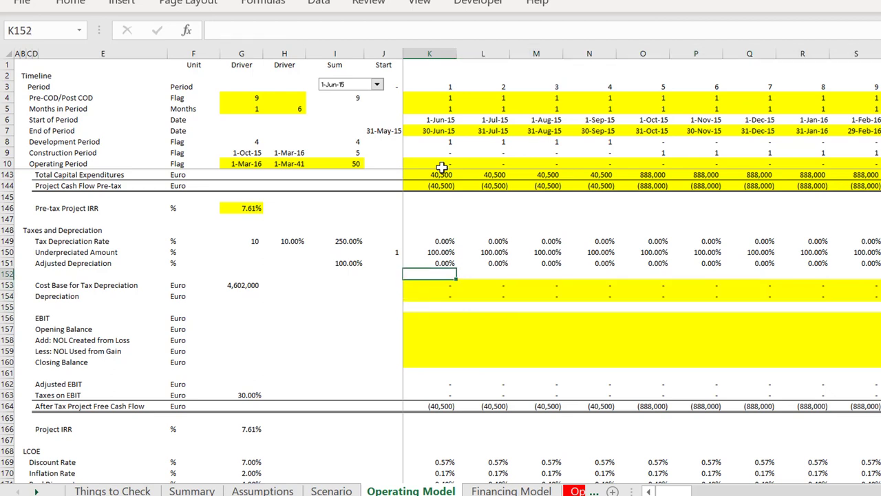
pyautogui.press('Left')
pyautogui.press('Right')
pyautogui.press('Right')
pyautogui.press('Left')
pyautogui.press('Left')
pyautogui.press('Left')
pyautogui.press('Left')
pyautogui.press('Left')
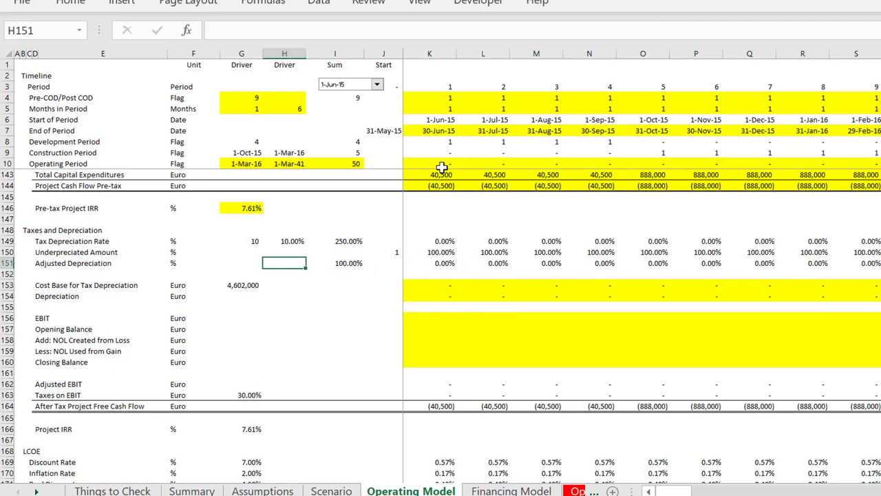
pyautogui.press('Up')
pyautogui.press('Up')
pyautogui.press('Left')
pyautogui.press('Right')
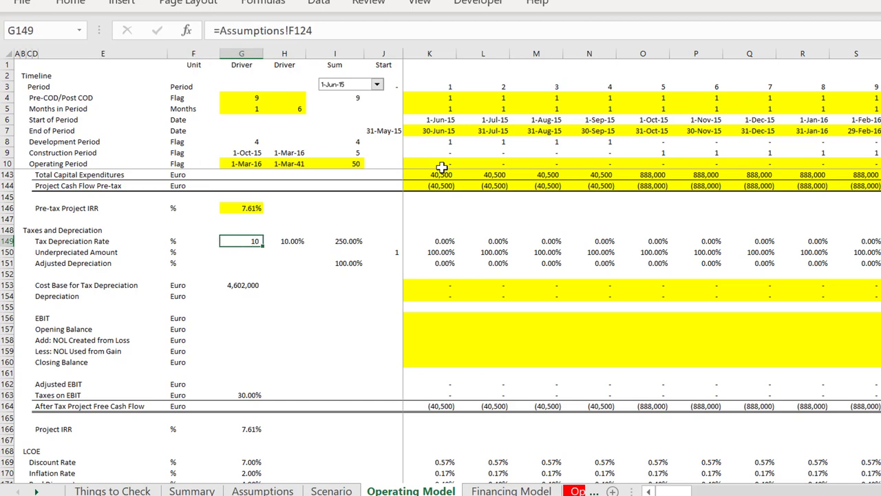
pyautogui.press('Down')
pyautogui.press('Down')
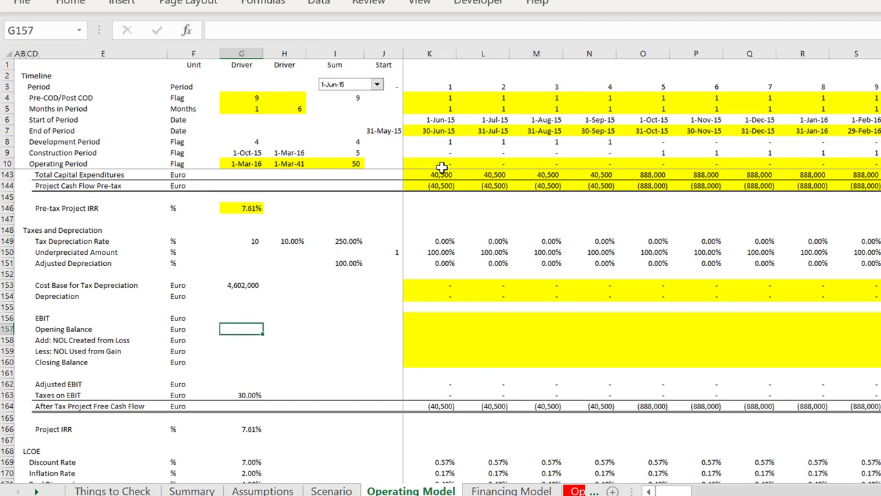
# - Enter =K142-K154 in the first-period EBIT cell (K156) to subtract Depreciation from EBITDA
pyautogui.press('Right')
pyautogui.press('Up')
pyautogui.press('Right')
pyautogui.press('Right')
pyautogui.press('Right')
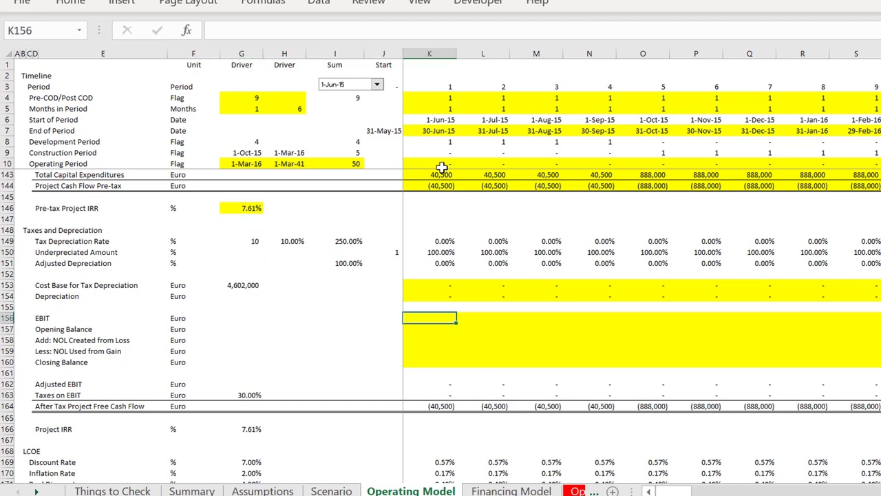
pyautogui.write('=')
pyautogui.press('Up')
pyautogui.press('Up')
pyautogui.press('Up')
pyautogui.press('Up')
pyautogui.press('Up')
pyautogui.press('Up')
pyautogui.press('Up')
pyautogui.press('Up')
pyautogui.press('Up')
pyautogui.press('Up')
pyautogui.press('Up')
pyautogui.press('Up')
pyautogui.press('Up')
pyautogui.press('Up')
pyautogui.press('Up')
pyautogui.press('Up')
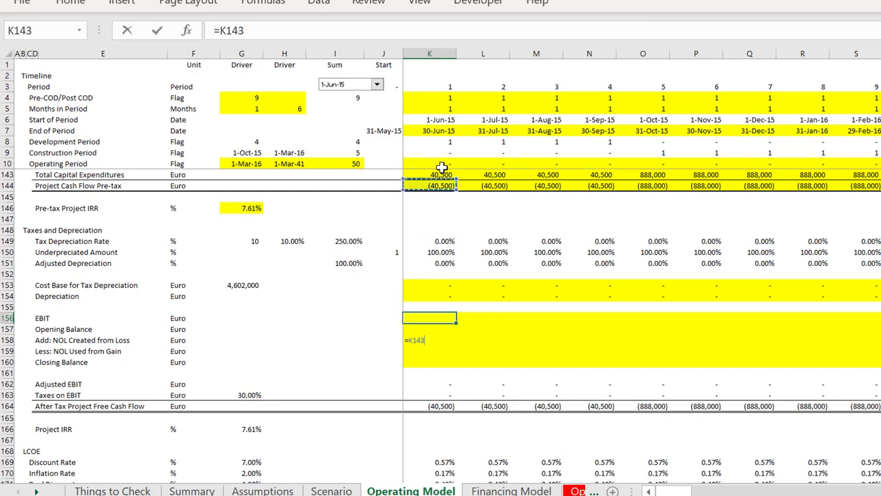
pyautogui.press('Down')
pyautogui.press('Down')
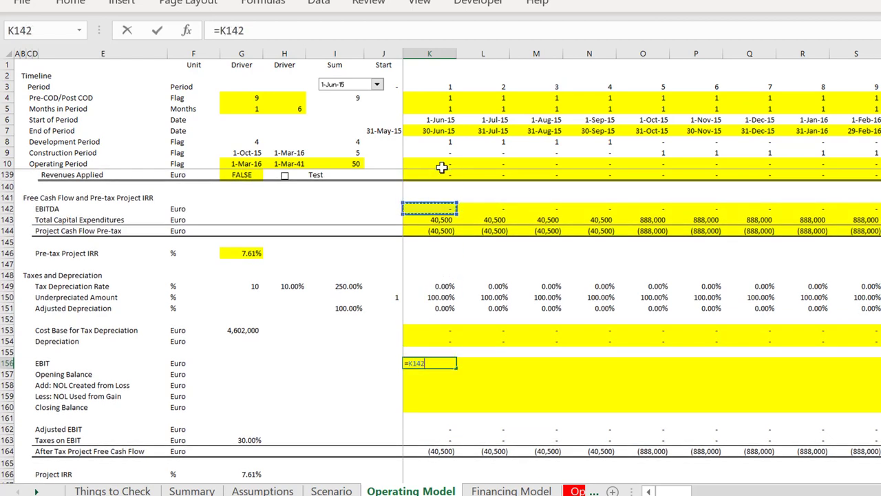
pyautogui.write('-')
pyautogui.press('Up')
pyautogui.press('Up')
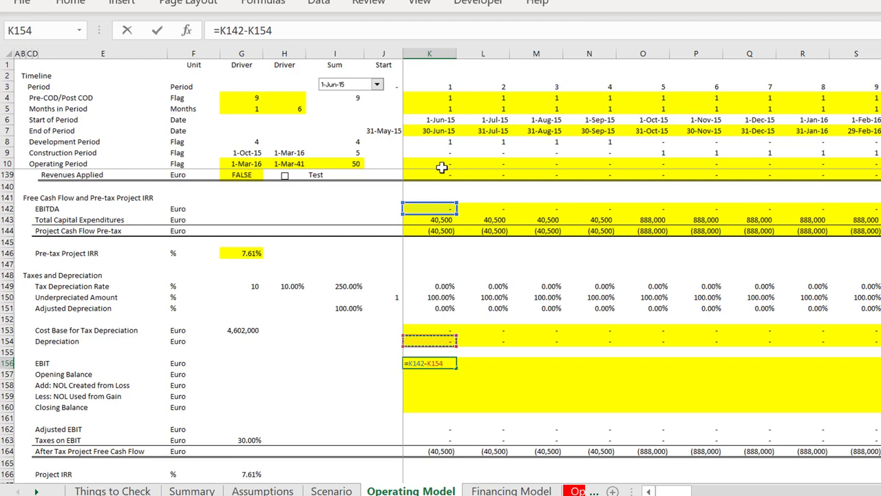
pyautogui.press('Return')
pyautogui.press('Up')
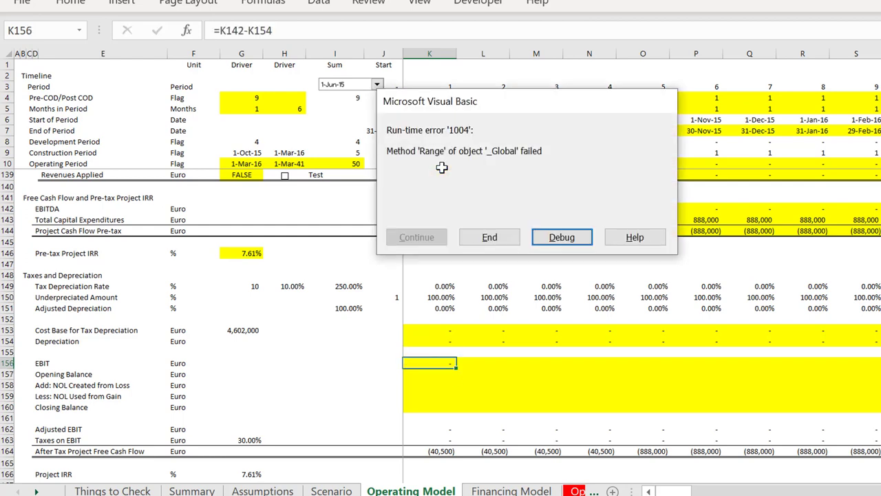
# - End the macro at the run-time error message and fill the EBIT formula from K156 across the remaining periods
pyautogui.click(490, 237)
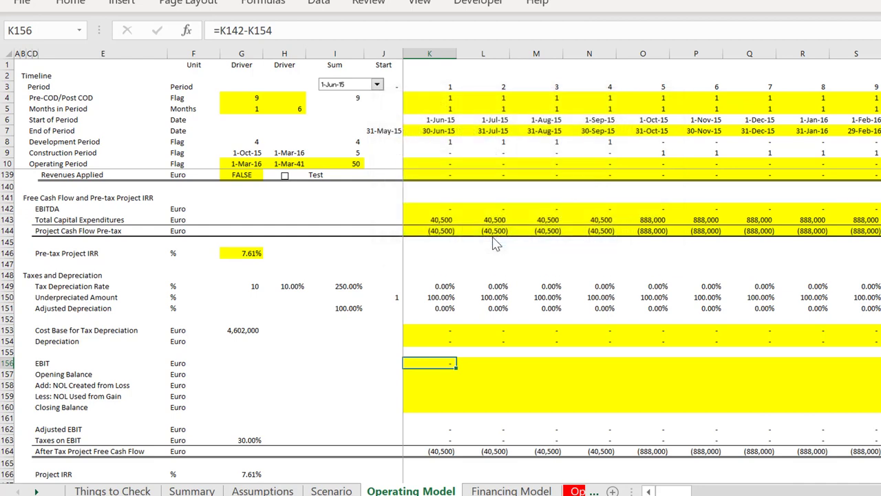
pyautogui.press('Left')
pyautogui.press('Right')
pyautogui.hotkey('ctrl', 'shift', 'Right')
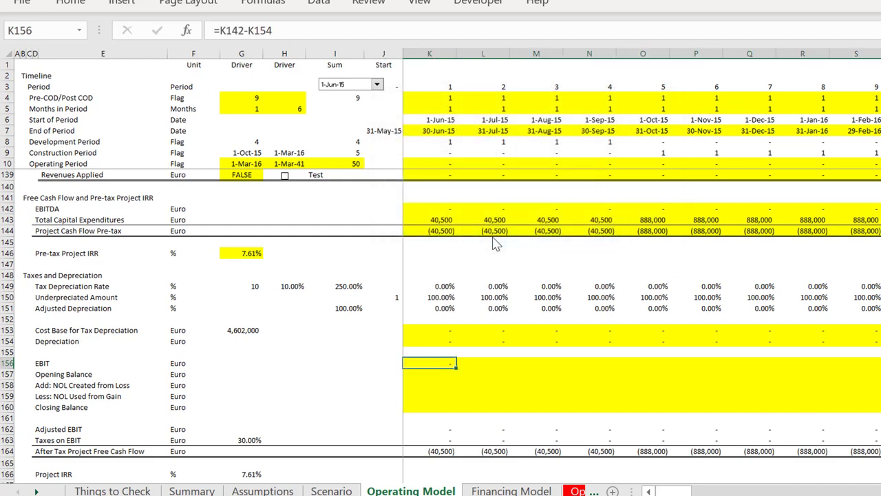
pyautogui.hotkey('ctrl', 'r')
# - Look through the EBIT and depreciation figures of the later operating periods, moving along the Opening Balance row
pyautogui.press('Down')
pyautogui.press('Left')
pyautogui.press('Right')
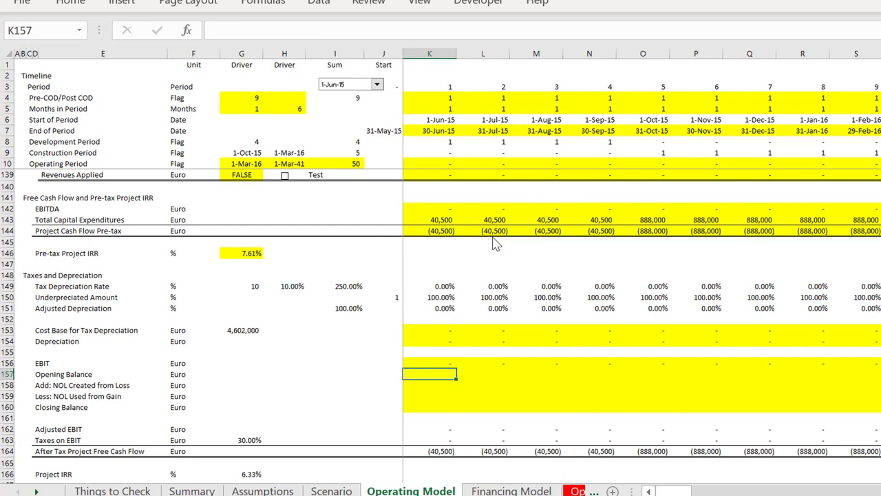
pyautogui.press('Right')
pyautogui.press('Right')
pyautogui.press('Right')
pyautogui.press('Right')
pyautogui.press('Right')
pyautogui.press('Right')
pyautogui.press('Right')
pyautogui.press('Right')
pyautogui.press('Right')
pyautogui.press('Right')
pyautogui.press('Right')
pyautogui.press('Right')
pyautogui.press('Right')
pyautogui.press('Right')
pyautogui.press('Right')
pyautogui.press('Right')
pyautogui.press('Right')
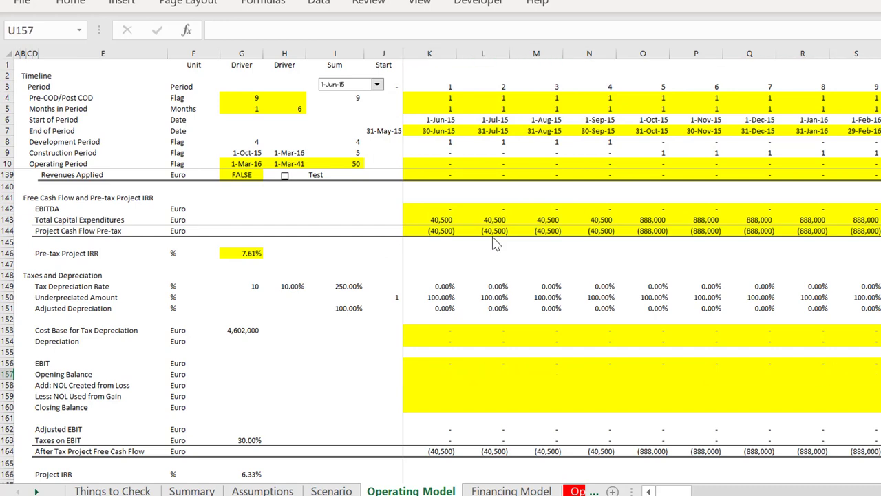
pyautogui.press('Right')
pyautogui.press('Right')
pyautogui.press('Right')
pyautogui.press('Right')
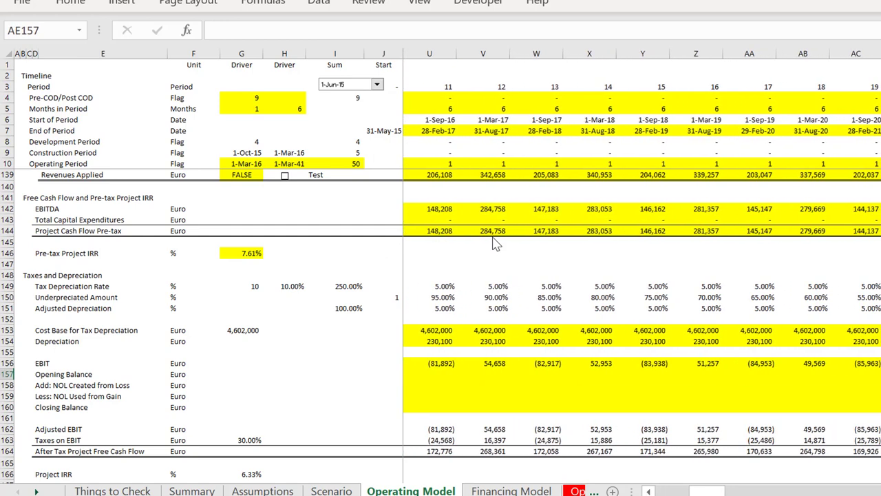
pyautogui.press('Left')
pyautogui.press('Left')
# - Enter =J160 in the first-period Opening Balance cell (K157) to pick up the previous period's Closing Balance
pyautogui.hotkey('ctrl', 'Left')
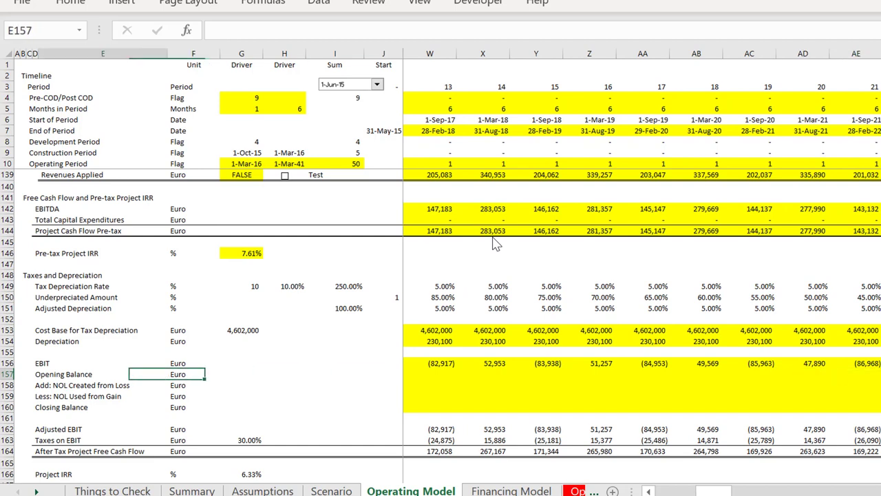
pyautogui.press('Right')
pyautogui.press('Right')
pyautogui.press('Right')
pyautogui.press('Right')
pyautogui.press('Right')
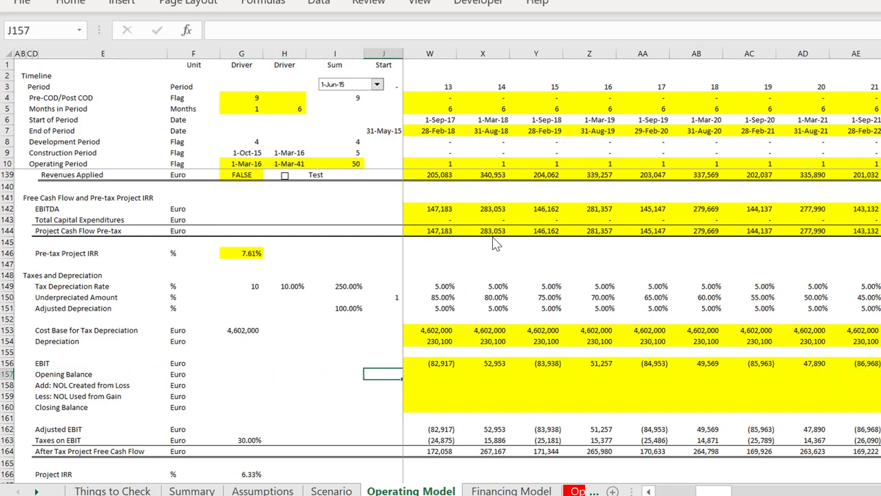
pyautogui.press('Right')
pyautogui.write('=')
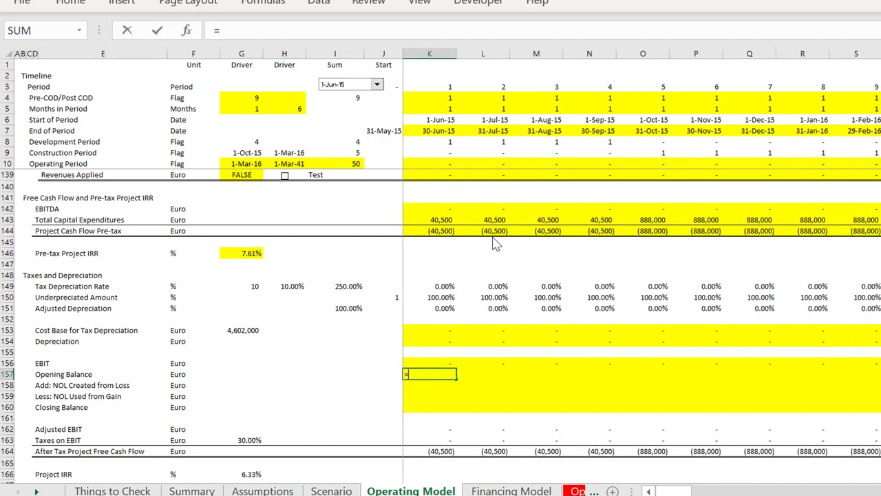
pyautogui.press('Down')
pyautogui.press('Down')
pyautogui.press('Down')
pyautogui.press('Left')
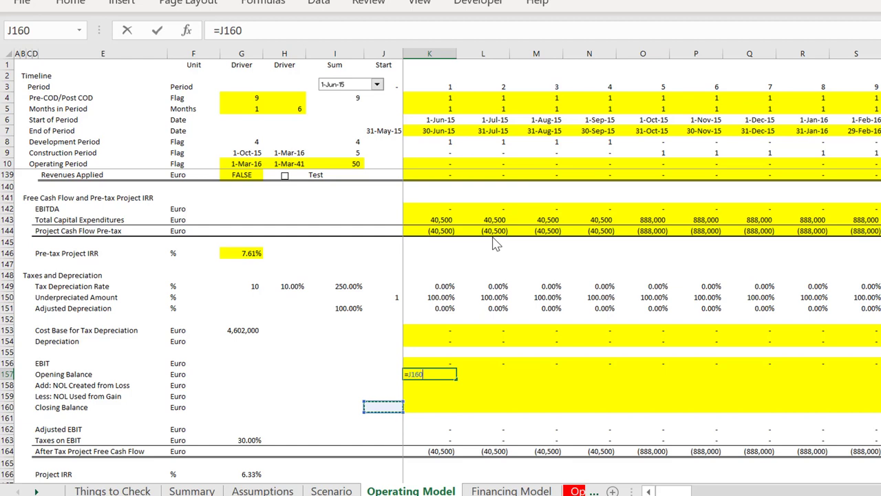
pyautogui.hotkey('ctrl', 'Return')
# - Enter =MAX(-K156,0) in the first-period Add: NOL Created from Loss cell (K158)
pyautogui.press('Down')
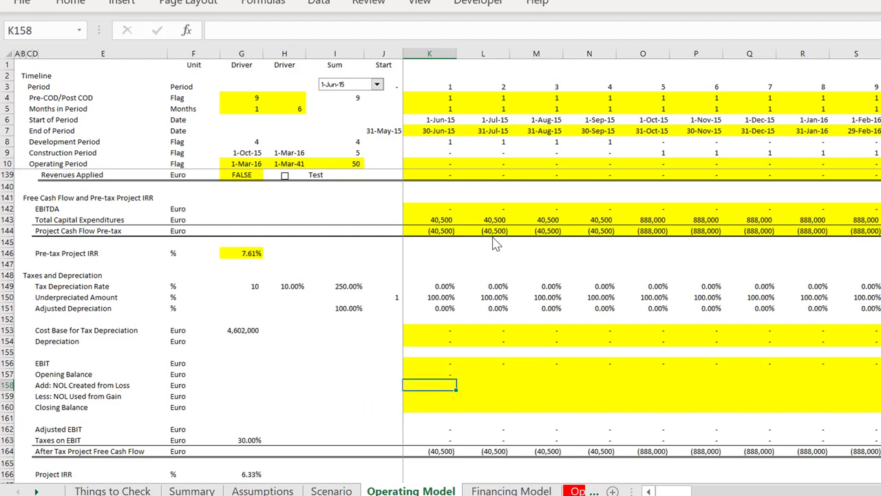
pyautogui.write('=min(')
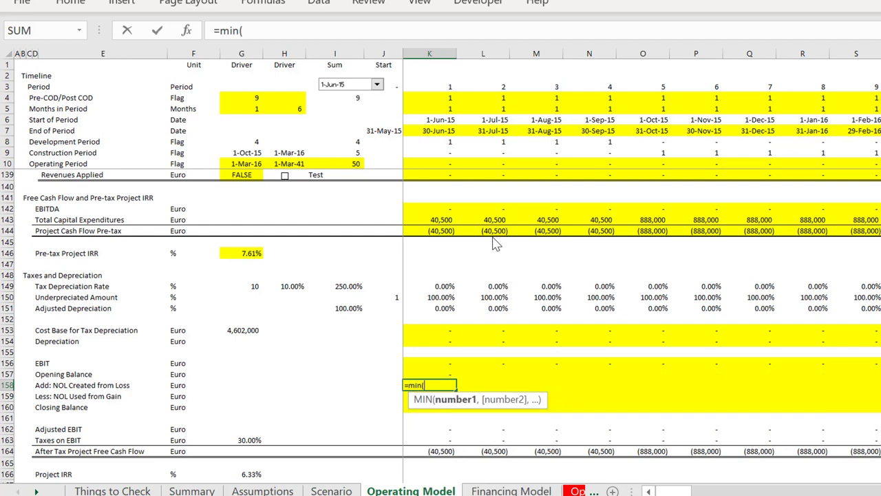
pyautogui.press('Escape')
pyautogui.write('=max(')
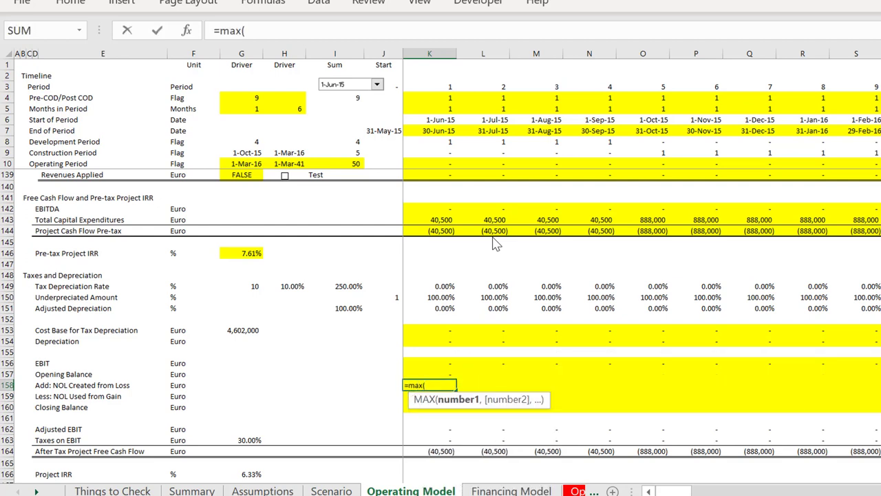
pyautogui.write('-')
pyautogui.press('Up')
pyautogui.press('Up')
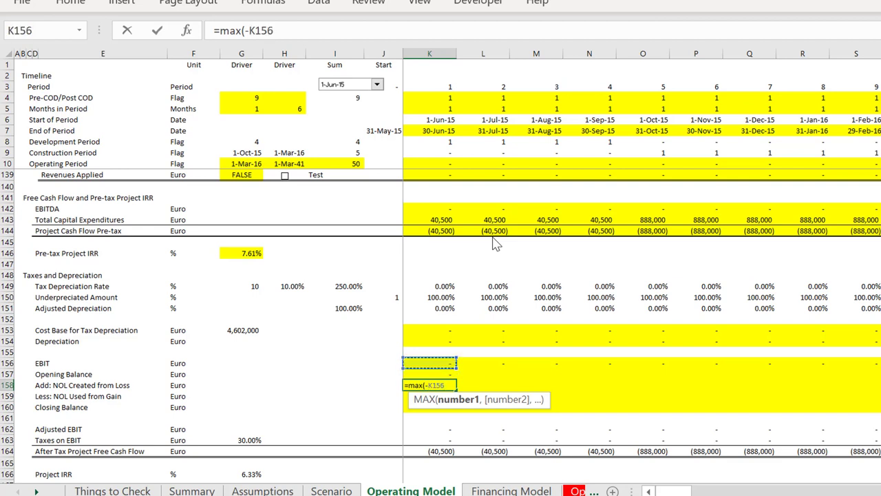
pyautogui.write(',0')
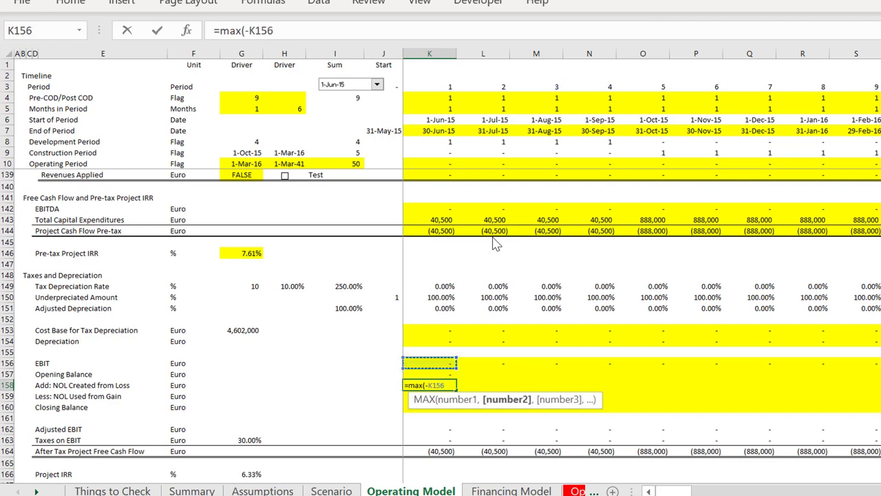
pyautogui.write(')')
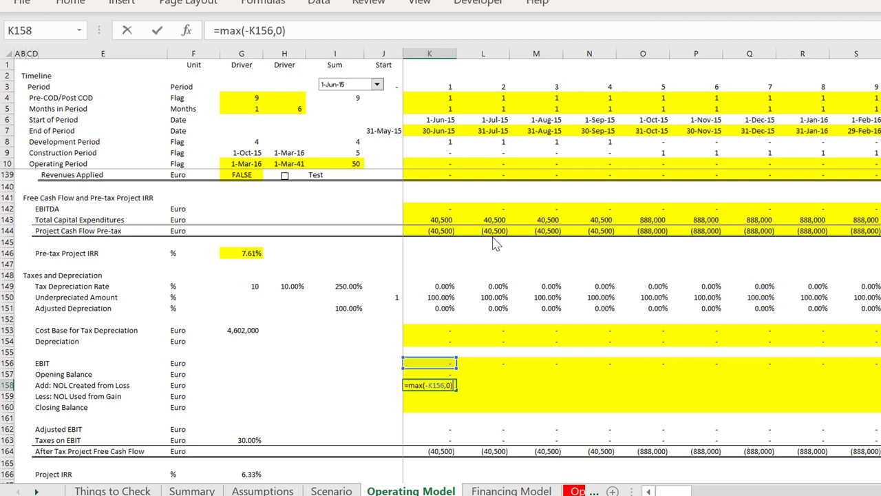
pyautogui.press('Return')
# - Fill the first-period Opening Balance and NOL Created from Loss formulas (K157:K158) across the remaining periods
pyautogui.press('Up')
pyautogui.press('Up')
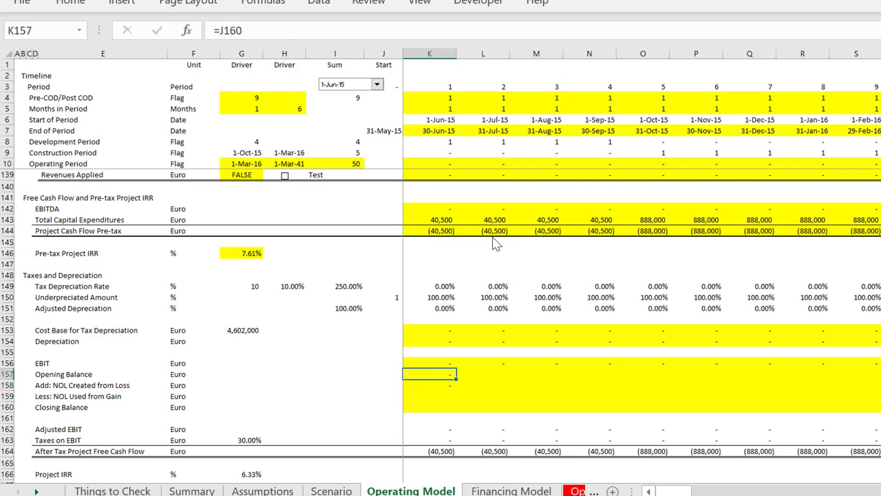
pyautogui.hotkey('shift', 'Down')
pyautogui.hotkey('shift', 'Up')
pyautogui.click(429, 385)
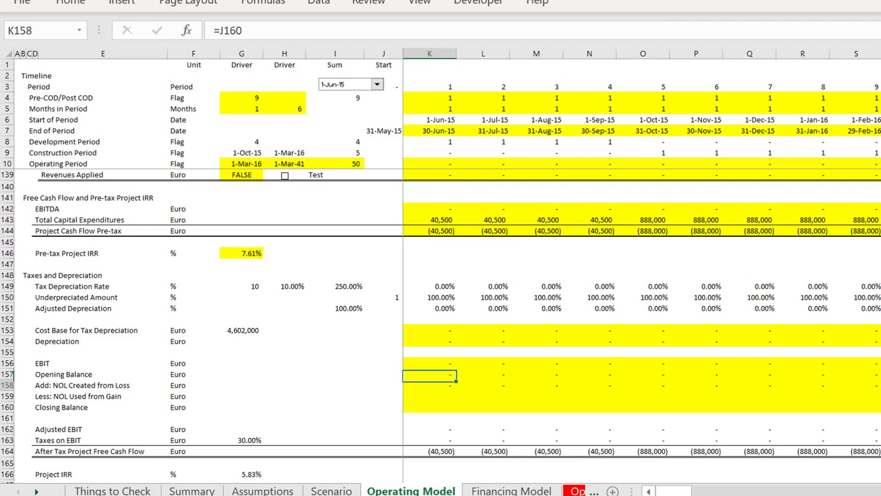
# - Enter =MAX(K156,0) in the first-period Less: NOL Used from Gain cell (K159)
pyautogui.click(429, 396)
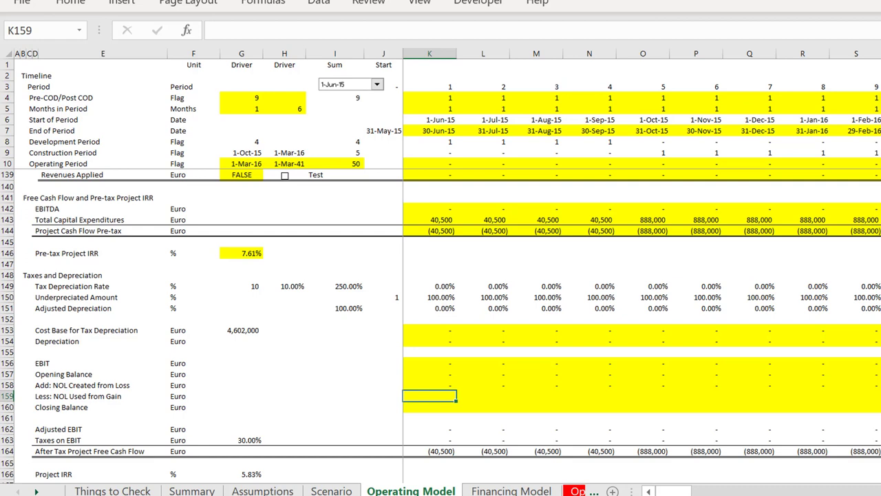
pyautogui.write('=max(')
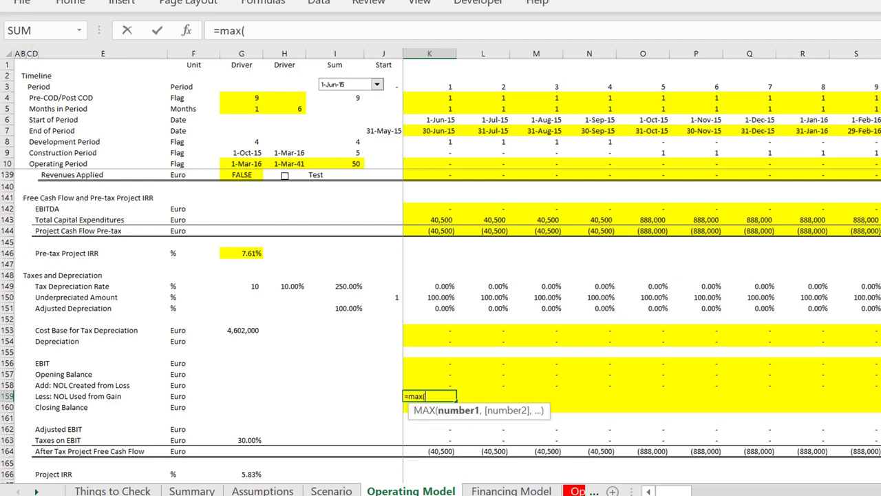
pyautogui.press('Up')
pyautogui.press('Up')
pyautogui.press('Up')
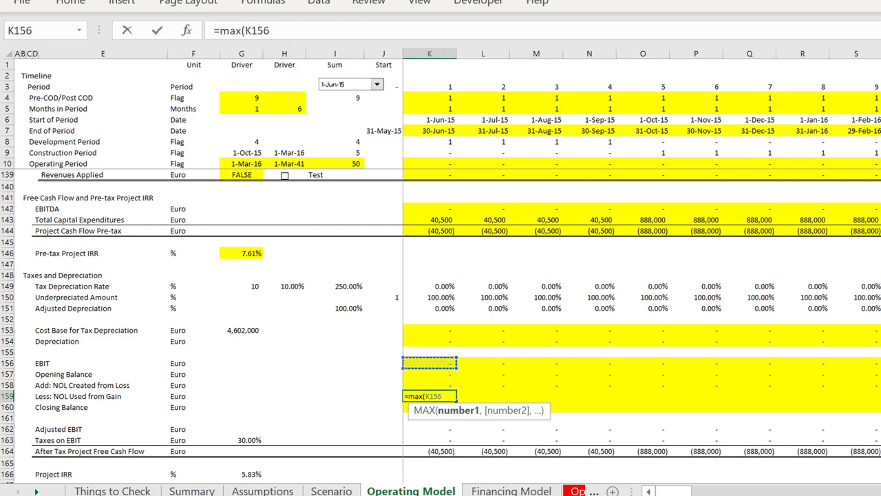
pyautogui.write(',0)')
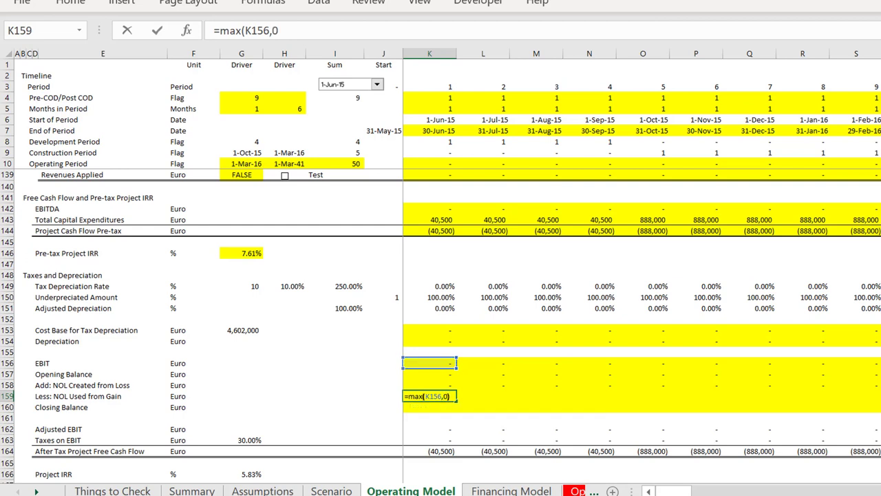
pyautogui.press('Return')
pyautogui.press('Up')
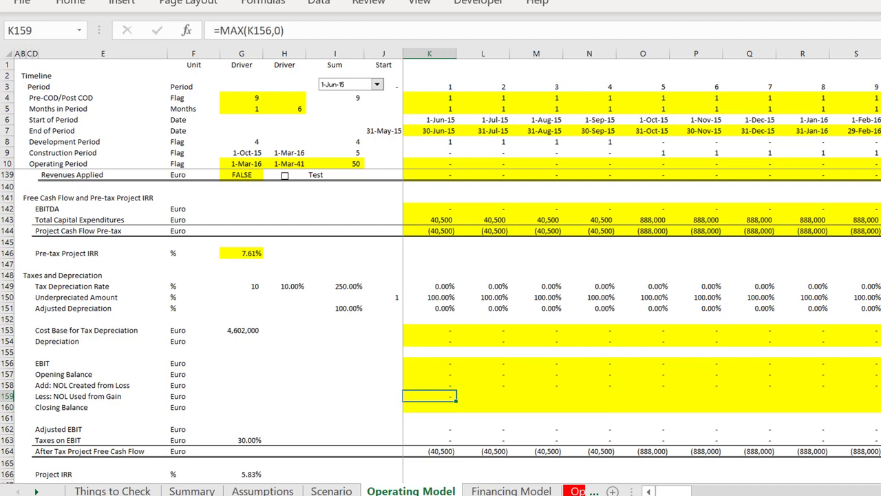
# - Fill the first-period Less: NOL Used from Gain formula (K159) across the remaining periods
pyautogui.hotkey('ctrl', 'shift', 'Right')
pyautogui.hotkey('ctrl', 'r')
pyautogui.press('Down')
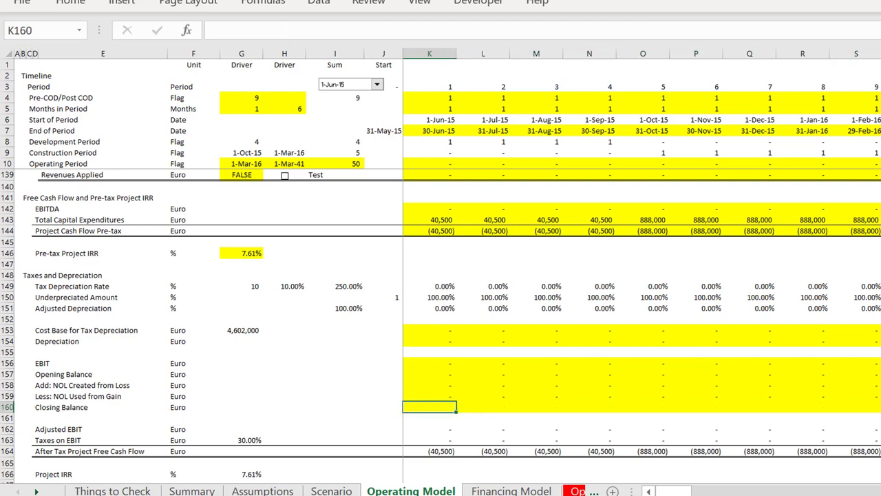
# - Enter =K157+K158-K159 in the first-period Closing Balance cell (K160) and fill it across the remaining periods
pyautogui.press('Up')
pyautogui.press('Down')
pyautogui.write('=')
pyautogui.press('Up')
pyautogui.press('Up')
pyautogui.press('Up')
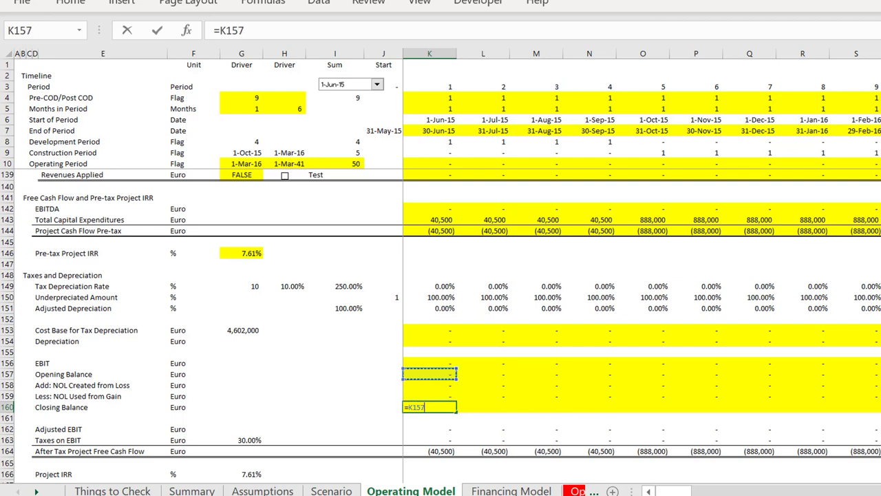
pyautogui.write('+')
pyautogui.press('Down')
pyautogui.write('-')
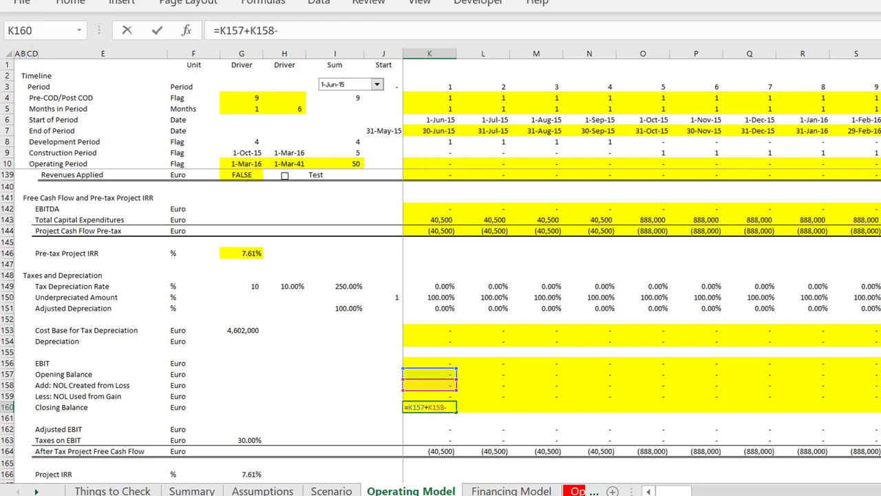
pyautogui.press('Up')
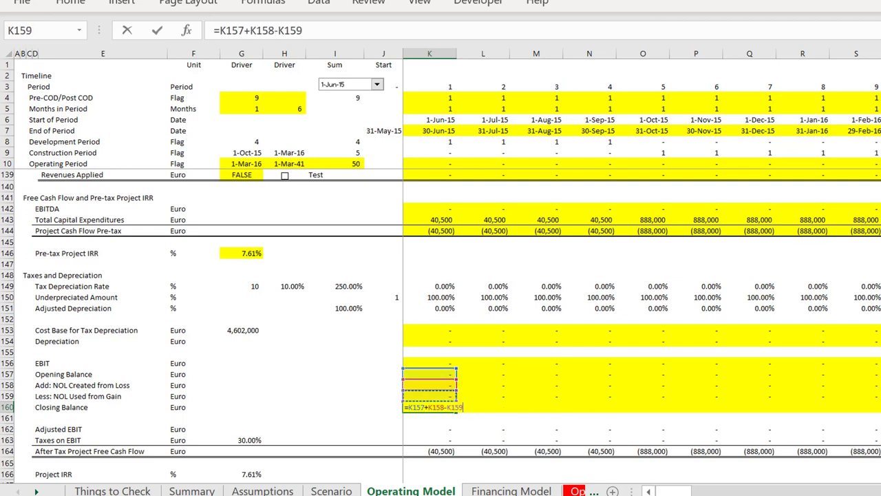
pyautogui.press('Return')
pyautogui.press('Up')
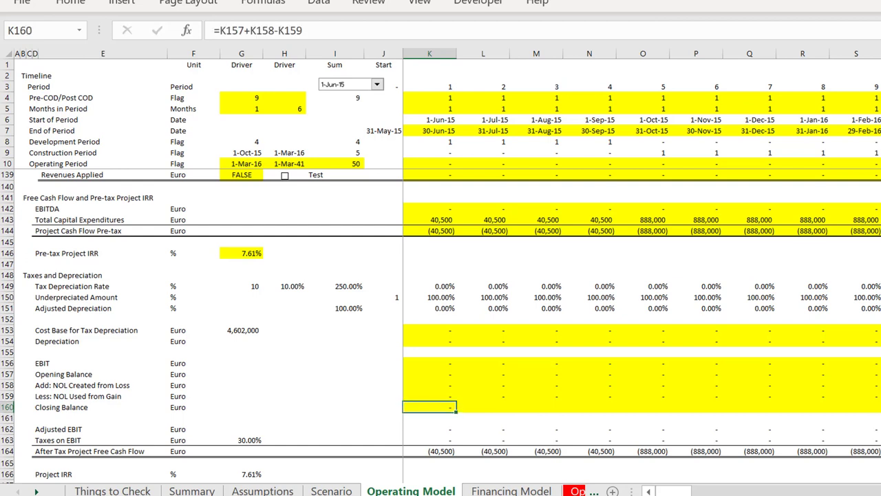
pyautogui.hotkey('ctrl', 'shift', 'Right')
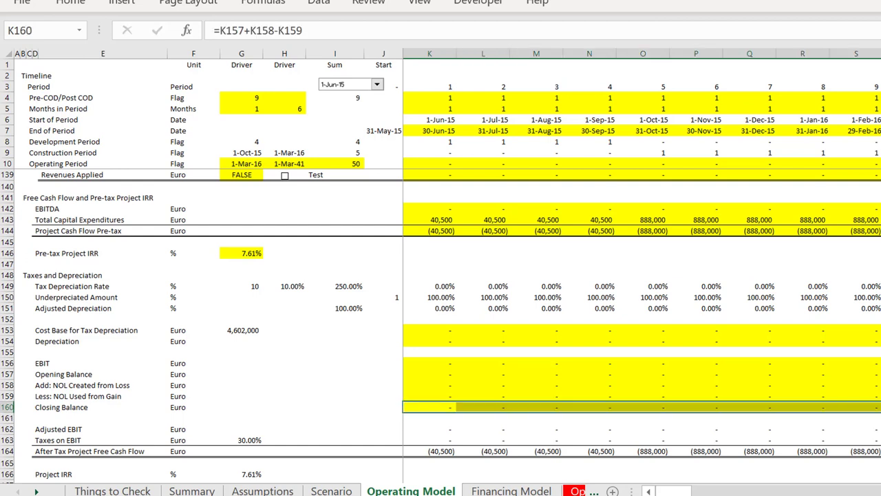
pyautogui.hotkey('ctrl', 'shift', 'Left')
# - Cap the first-period Less: NOL Used from Gain formula (K159) as =MIN(MAX(K156,0),K157) and fill it across the remaining periods
pyautogui.press('Up')
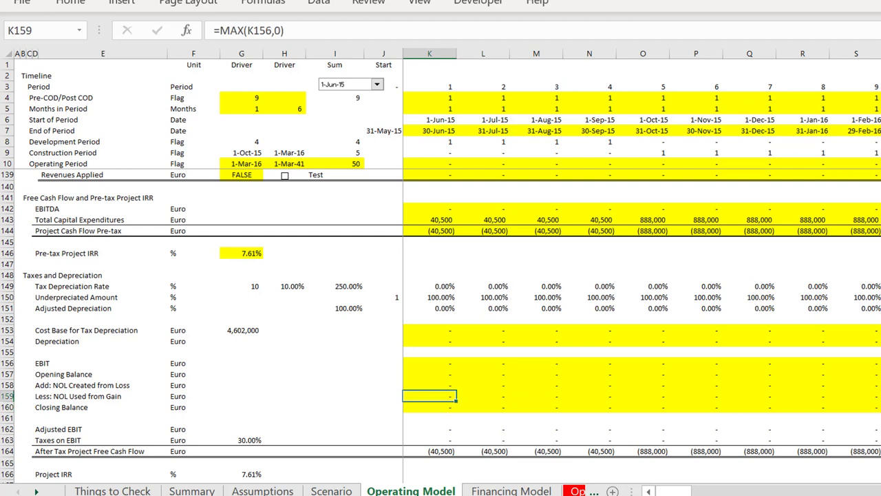
pyautogui.press('F2')
pyautogui.press('Left')
pyautogui.press('Left')
pyautogui.press('Left')
pyautogui.press('Left')
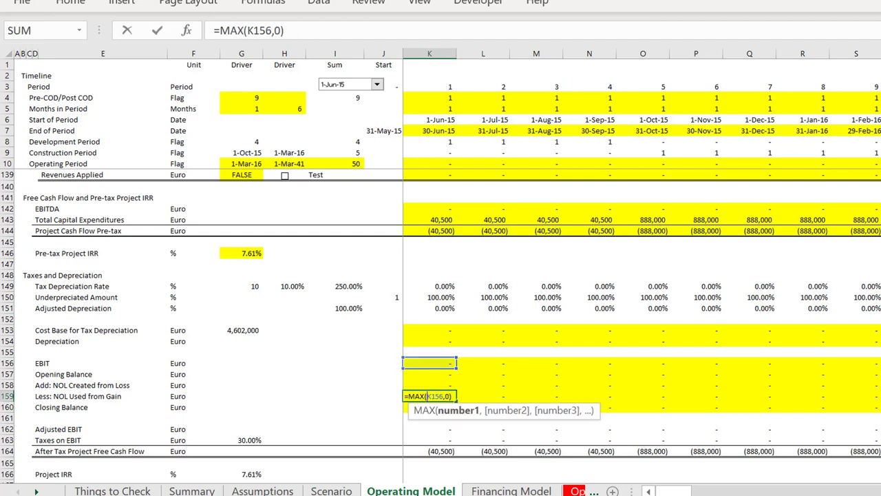
pyautogui.press('Left')
pyautogui.press('Left')
pyautogui.press('Left')
pyautogui.press('Left')
pyautogui.write('min(')
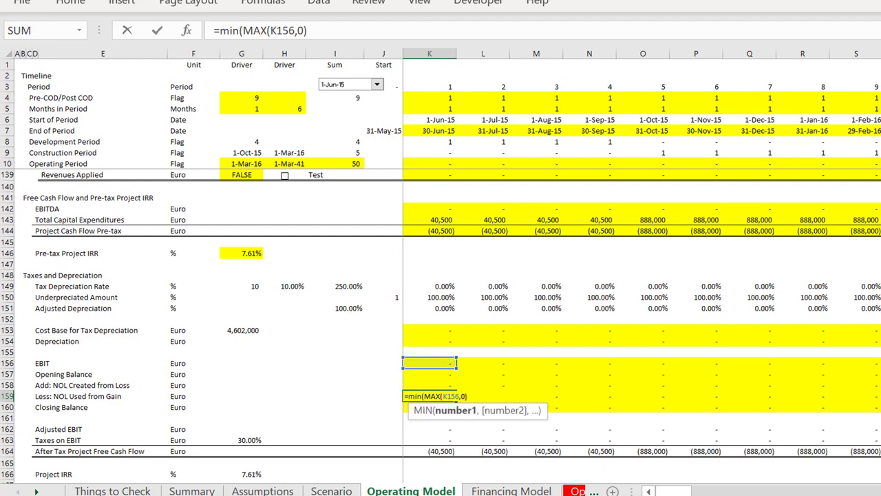
pyautogui.write(',')
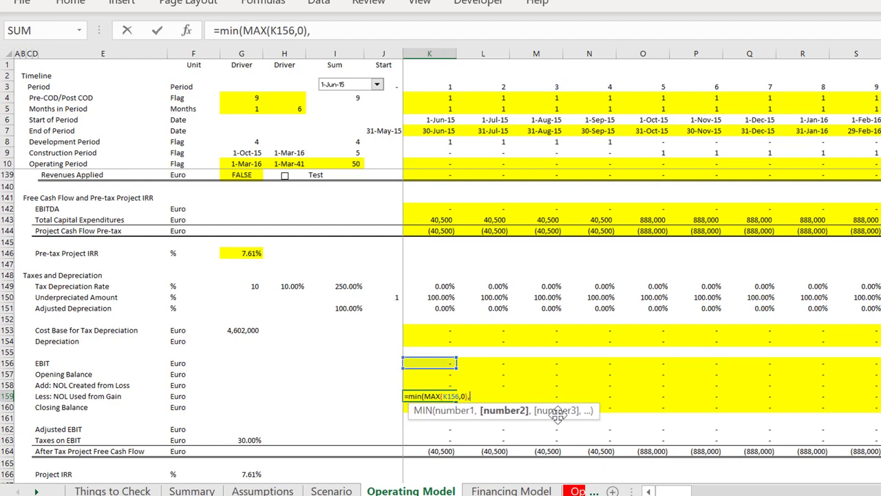
pyautogui.click(431, 377)
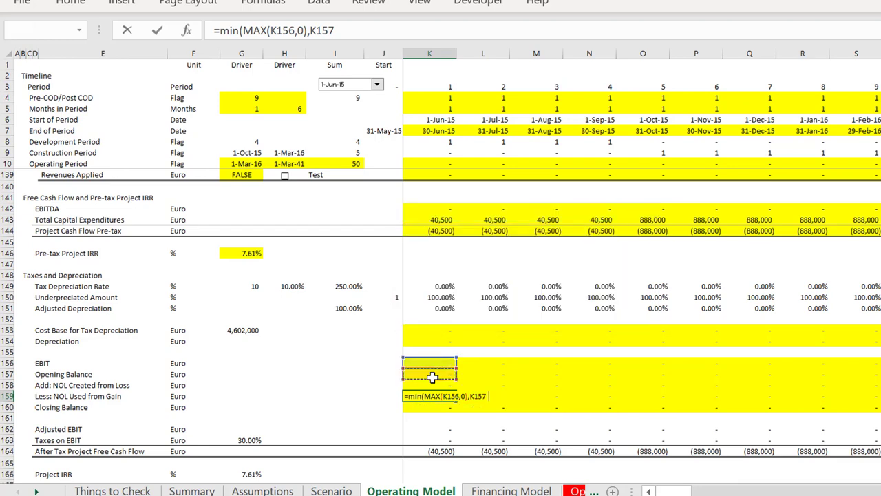
pyautogui.press('Return')
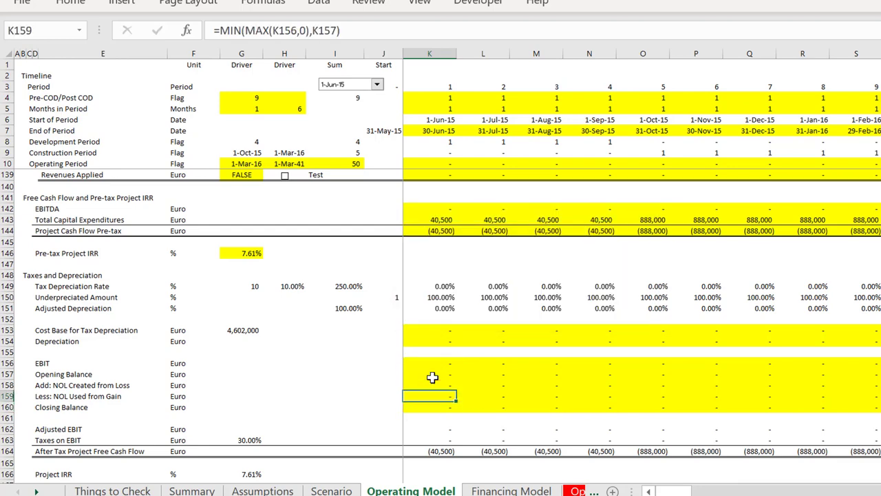
pyautogui.hotkey('ctrl', 'shift', 'Right')
pyautogui.hotkey('ctrl', 'r')
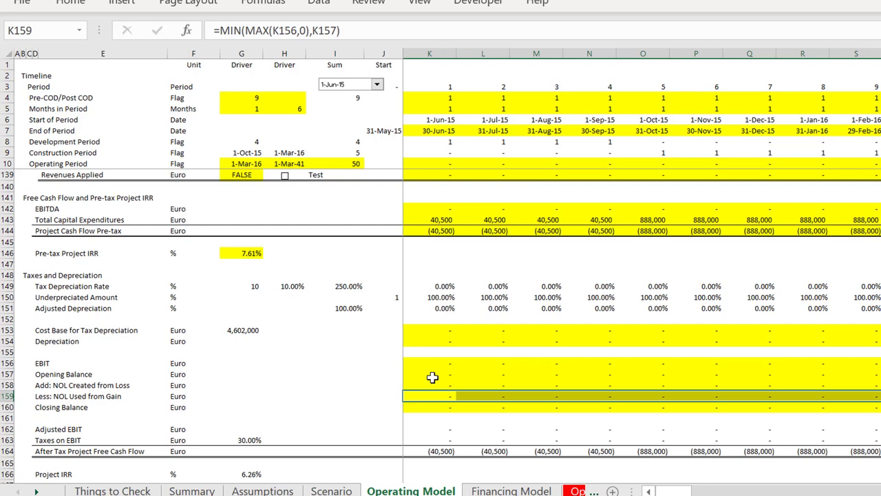
# - Examine the adjusted EBIT, taxes, after-tax free cash flow and Project IRR rows below the NOL balance
pyautogui.press('Down')
pyautogui.press('Down')
pyautogui.press('Down')
pyautogui.press('Down')
pyautogui.press('Down')
pyautogui.press('Down')
pyautogui.press('Down')
pyautogui.press('Down')
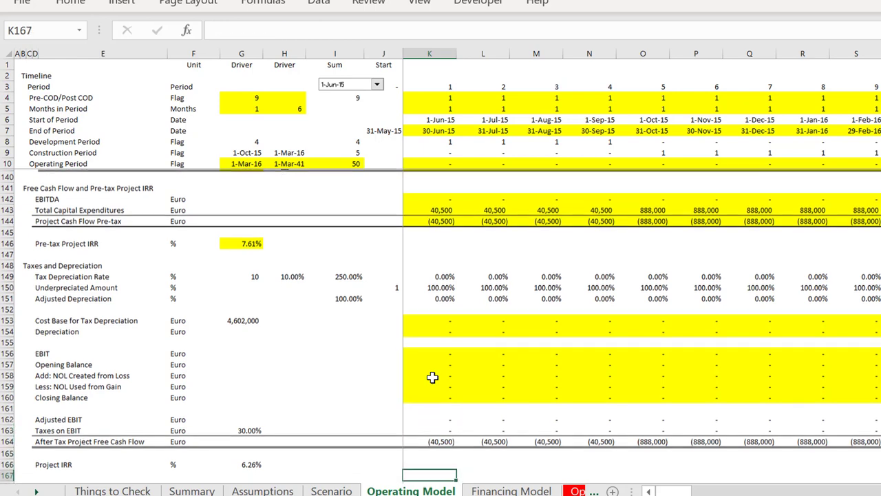
pyautogui.press('Down')
pyautogui.press('Down')
pyautogui.press('Up')
pyautogui.press('Up')
pyautogui.press('Left')
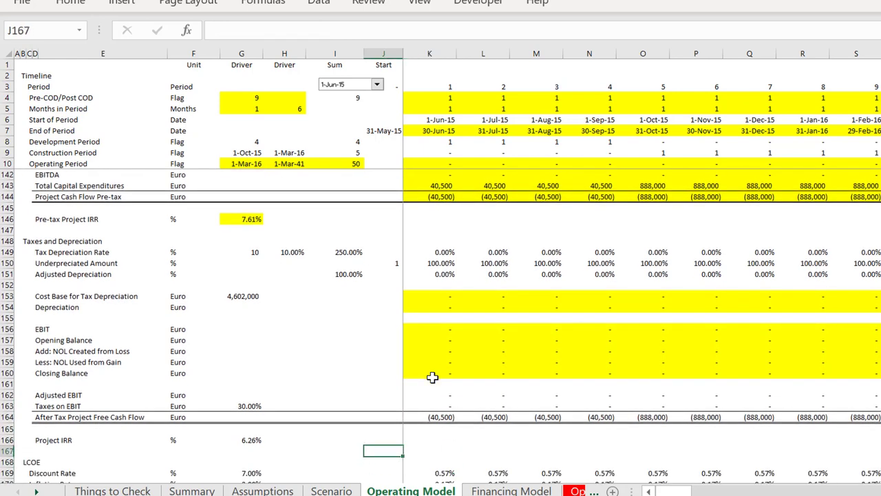
pyautogui.press('Up')
pyautogui.press('Left')
pyautogui.press('Left')
pyautogui.press('Left')
pyautogui.press('Left')
pyautogui.press('Right')
pyautogui.press('Right')
pyautogui.press('Right')
pyautogui.press('Right')
pyautogui.press('Right')
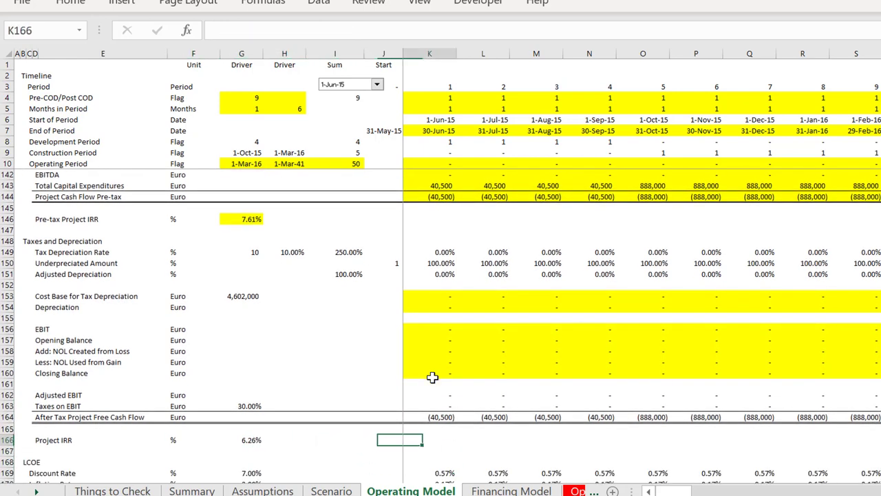
pyautogui.press('Right')
# - Review the Operating Model sheet from the Operations section down to the Revenues and pre-tax cash flow rows
pyautogui.press('pageup')
pyautogui.press('pageup')
pyautogui.press('pageup')
pyautogui.press('pageup')
pyautogui.press('pageup')
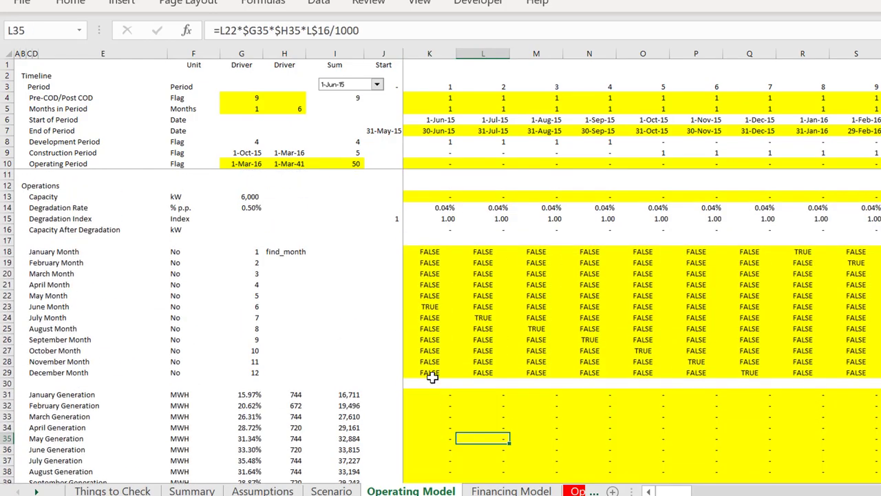
pyautogui.press('pagedown')
pyautogui.press('pagedown')
pyautogui.press('pagedown')
pyautogui.press('pagedown')
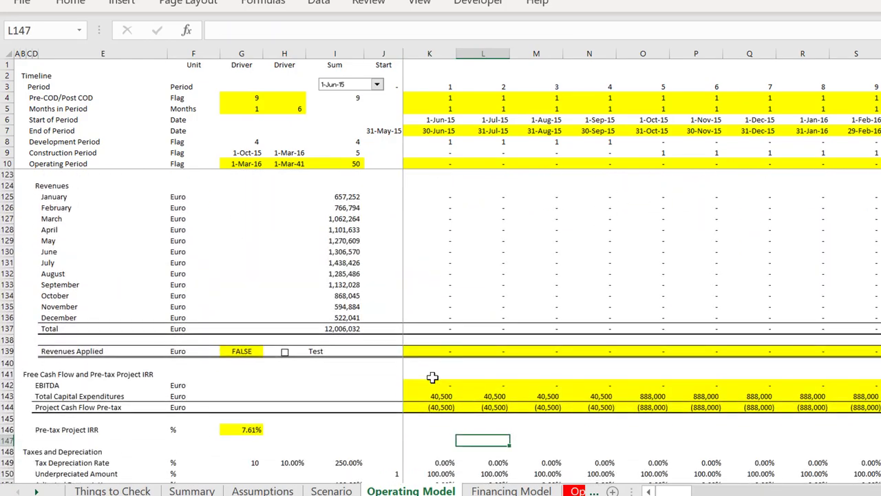
pyautogui.press('pageup')
pyautogui.press('pagedown')
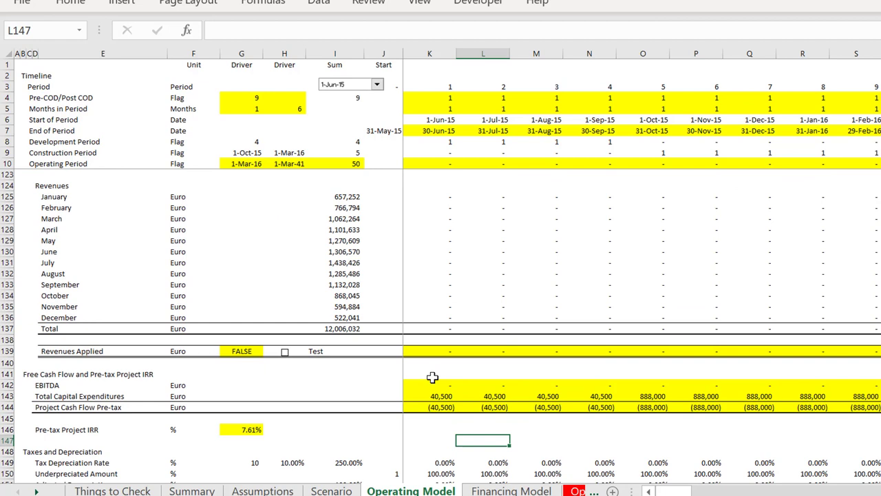